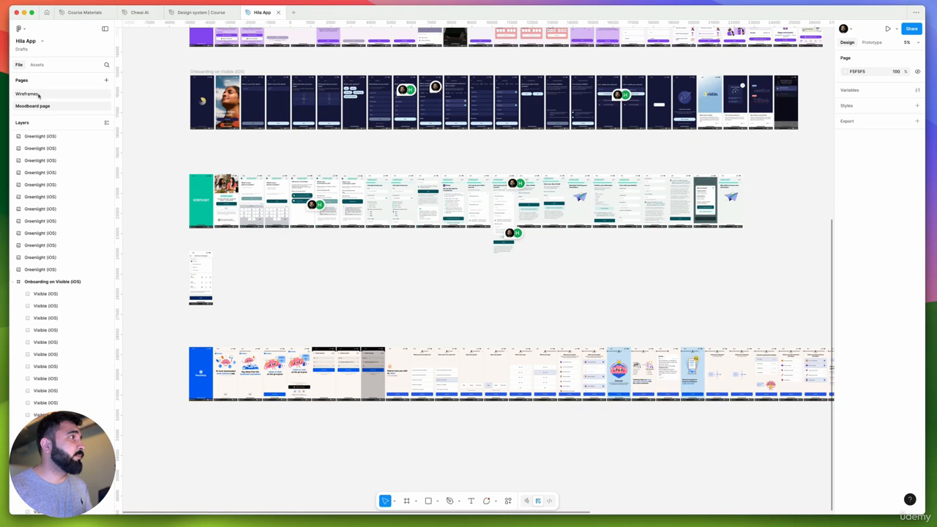
Open the Wireframes page and review the brand positioning, values and slogan on the Page 1 frame
scroll(476, 228, "up", 8)
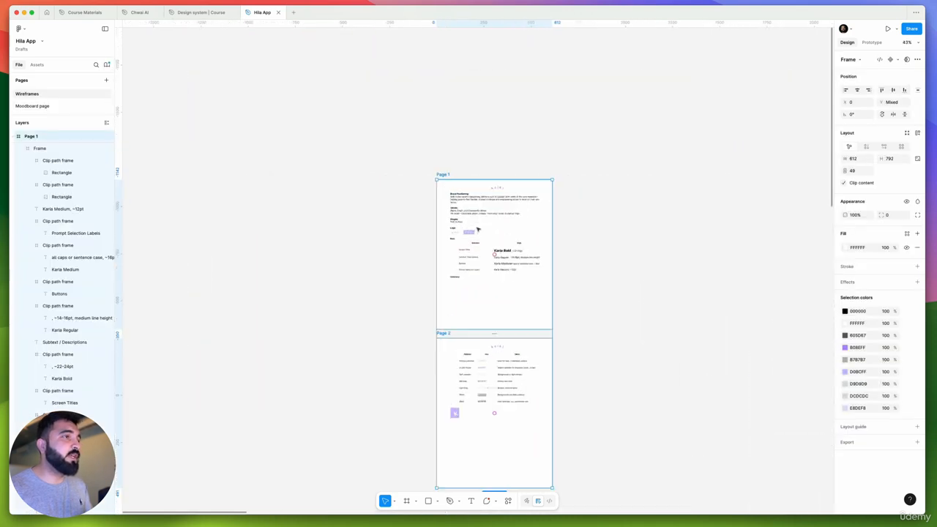
left_click(604, 217)
scroll(516, 212, "up", 5)
scroll(502, 235, "left", 3)
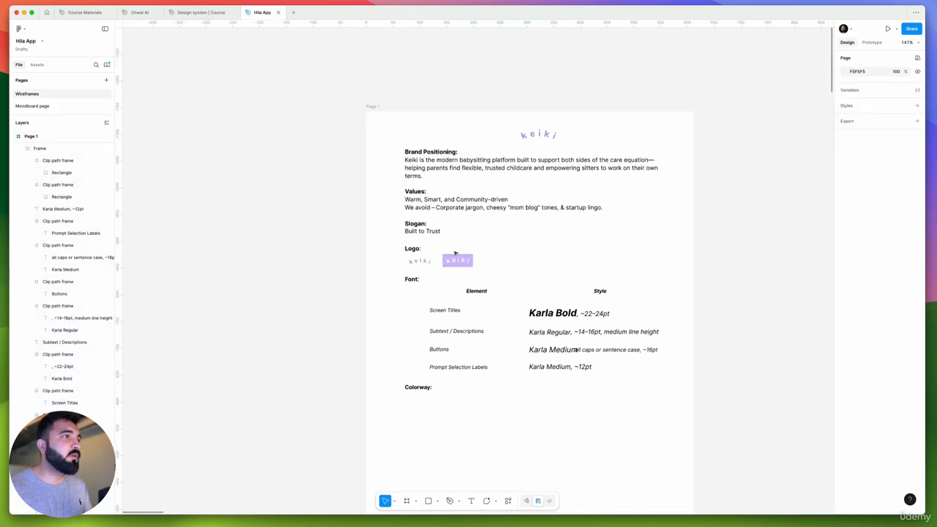
scroll(502, 235, "down", 2)
left_click_drag(354, 100, 713, 326)
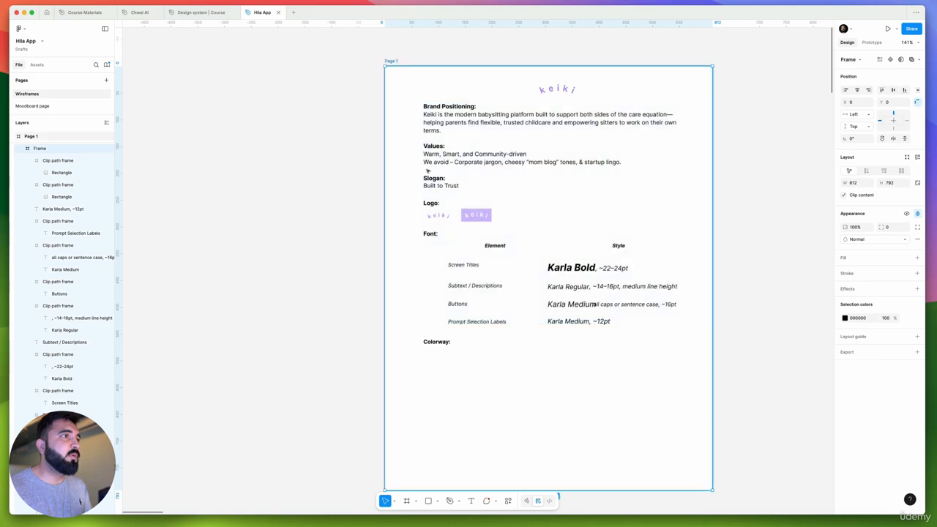
scroll(427, 169, "up", 4)
left_click(466, 249, "super")
left_click(447, 208)
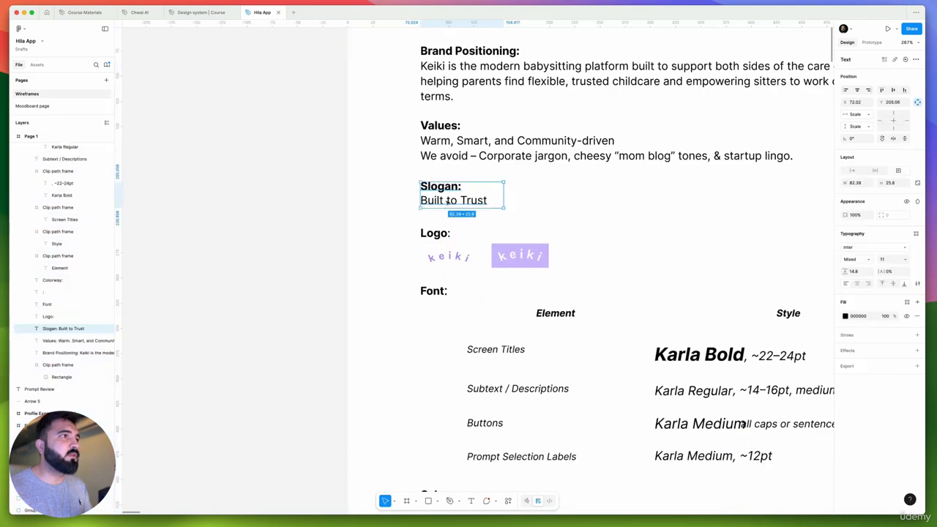
scroll(424, 220, "right", 5)
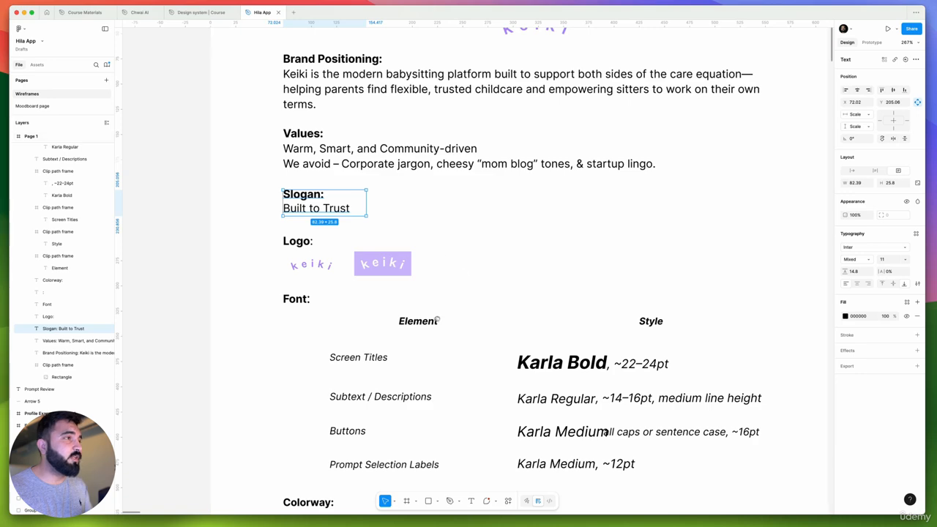
Examine the two keiki logo versions in the Logo section of Page 1, on white and on lavender
scroll(374, 161, "down", 4)
left_click(338, 137, "super")
scroll(313, 192, "right", 2)
scroll(313, 191, "up", 1)
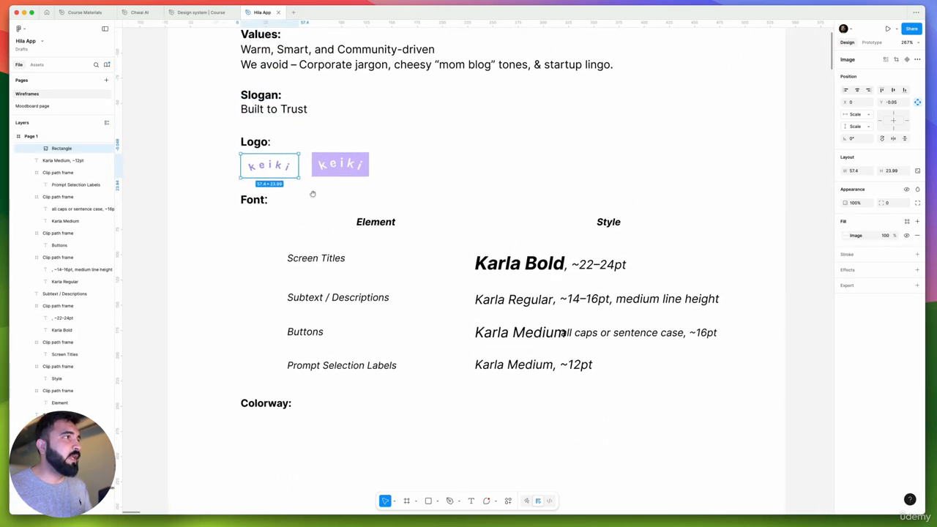
left_click(344, 168)
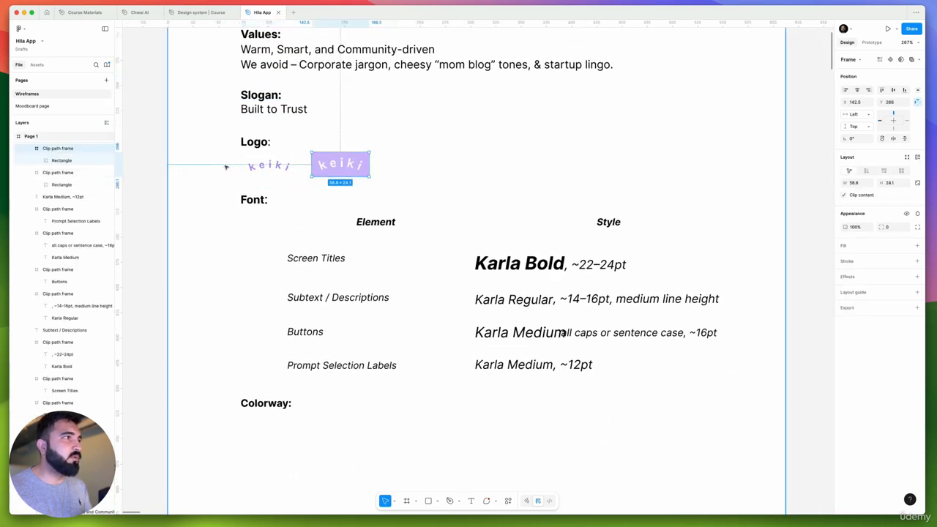
left_click(280, 168)
left_click(360, 171, "super")
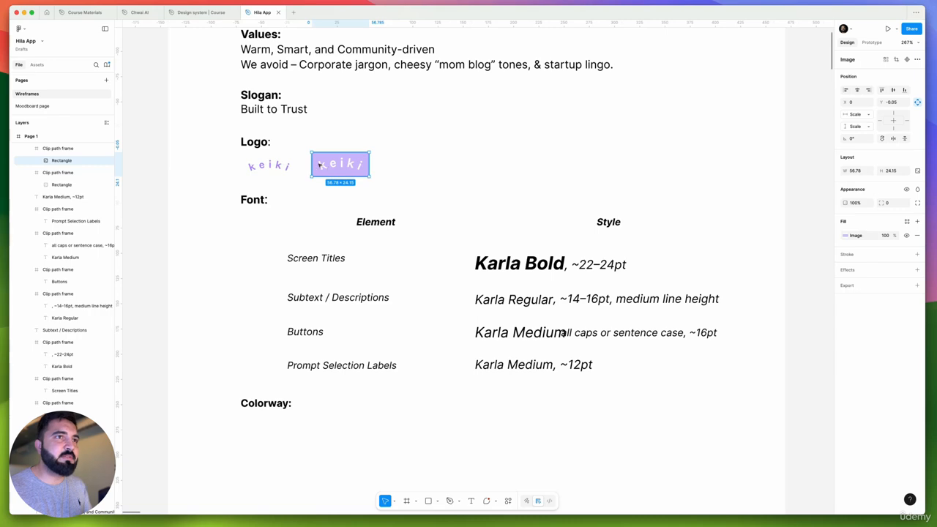
scroll(319, 166, "up", 5)
scroll(344, 161, "up", 5)
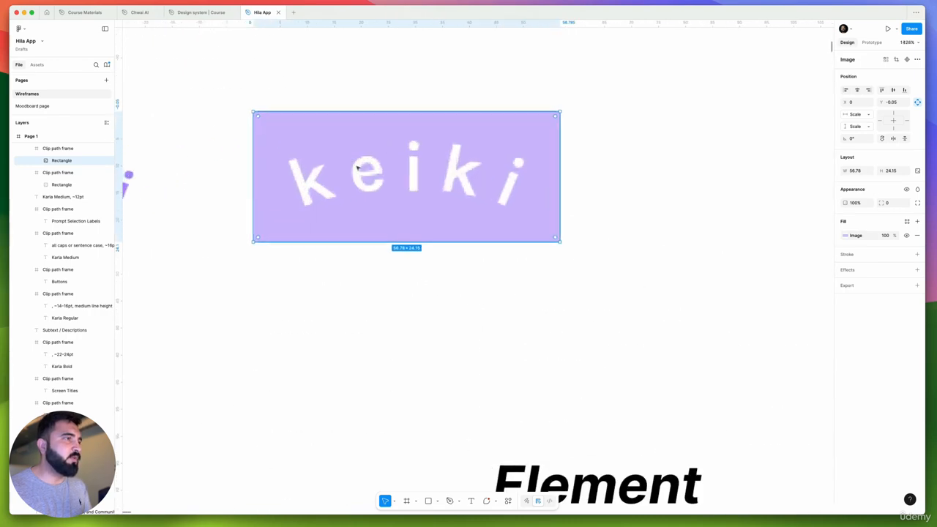
scroll(366, 157, "down", 4)
scroll(349, 220, "up", 1)
scroll(349, 219, "left", 5)
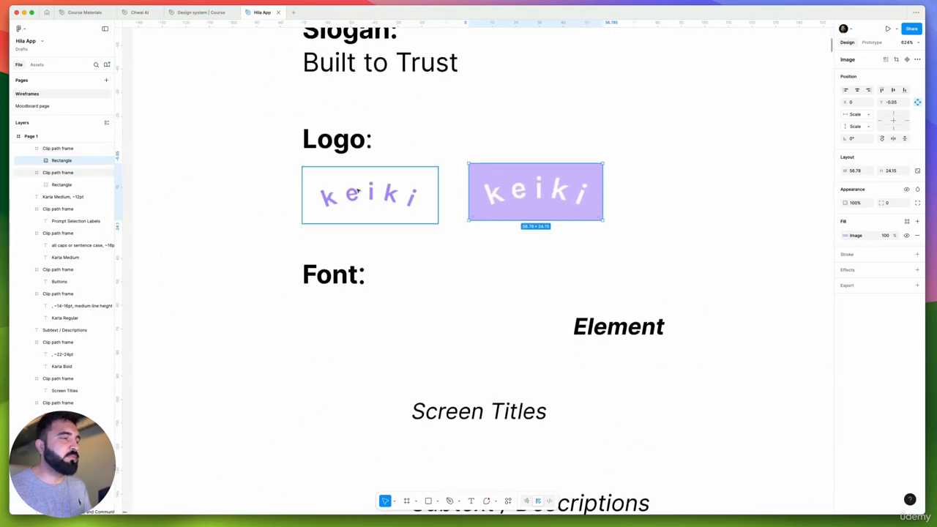
scroll(427, 180, "down", 2)
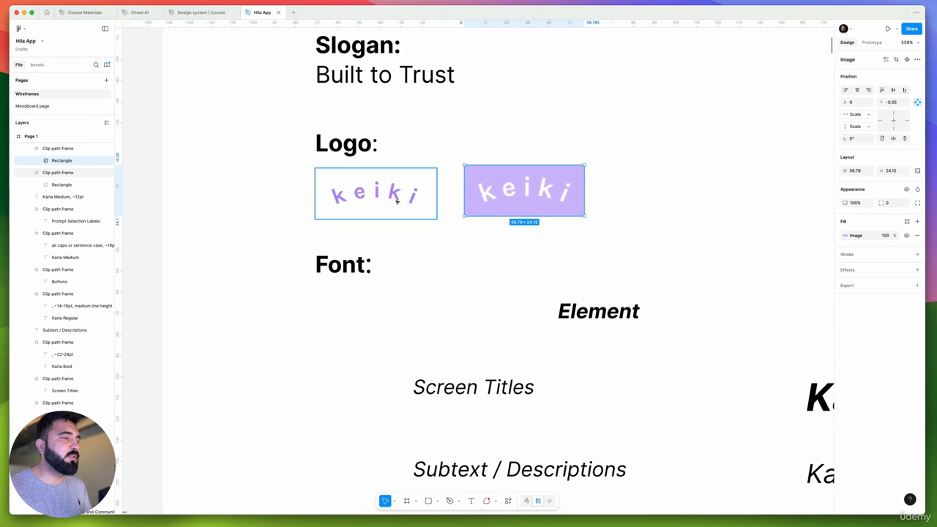
scroll(389, 247, "down", 2)
scroll(431, 194, "down", 4)
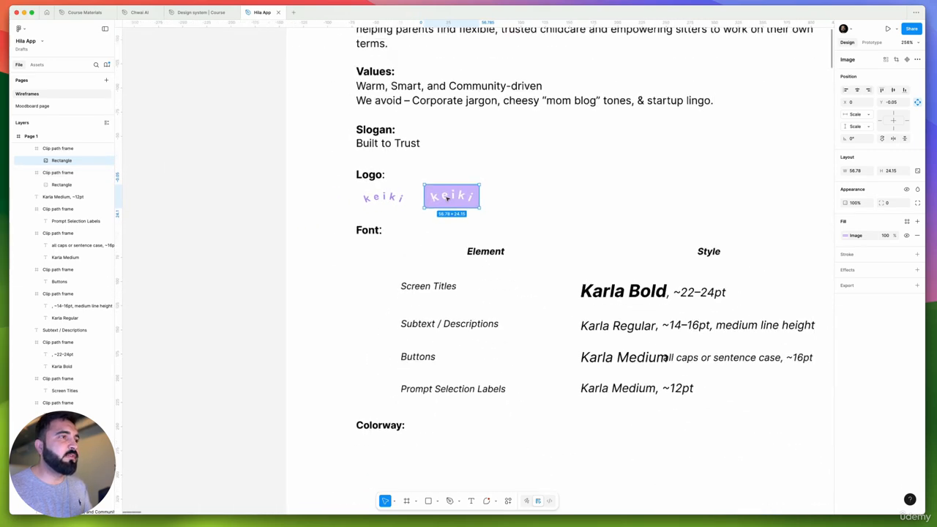
scroll(451, 199, "up", 6)
scroll(502, 192, "down", 5)
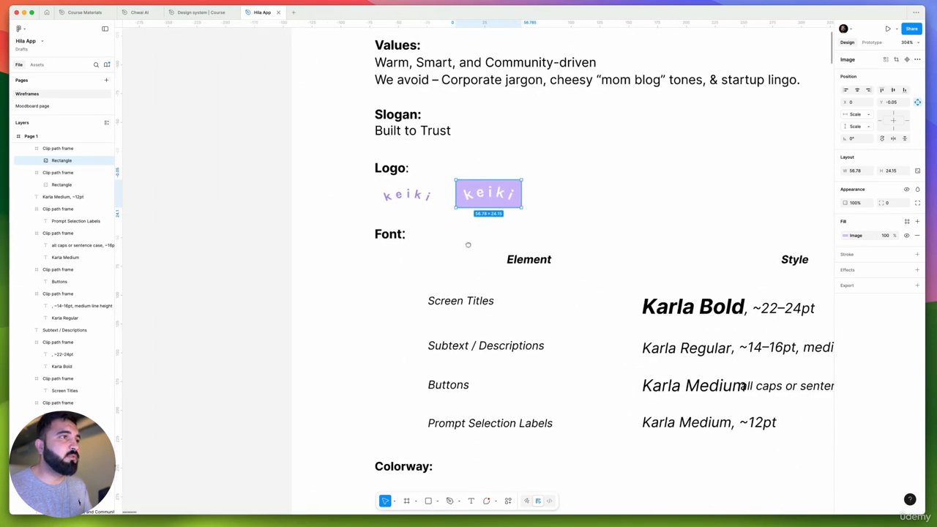
scroll(410, 234, "right", 3)
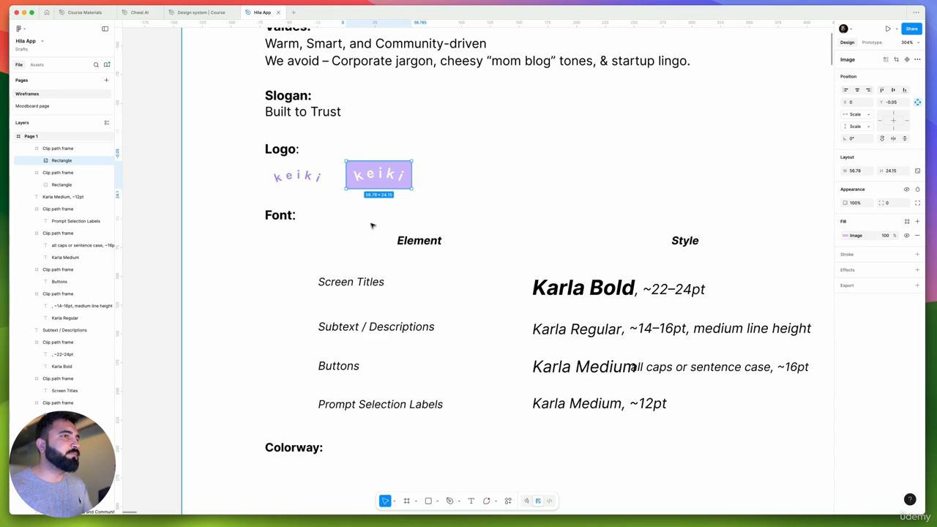
Review the Font table on Page 1 and the colour table with hex codes on Page 2
scroll(426, 263, "right", 3)
scroll(464, 220, "down", 4)
scroll(283, 176, "down", 3)
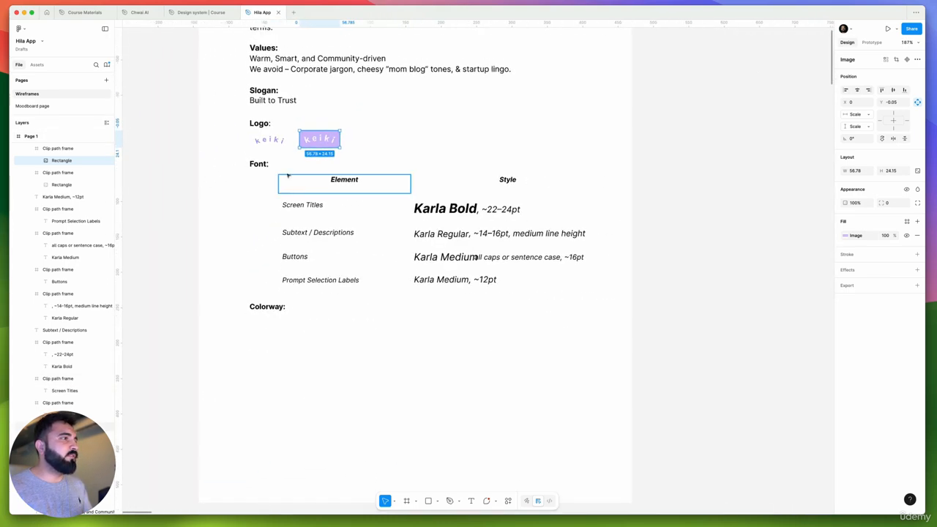
left_click_drag(273, 280, 359, 198)
scroll(374, 226, "down", 8)
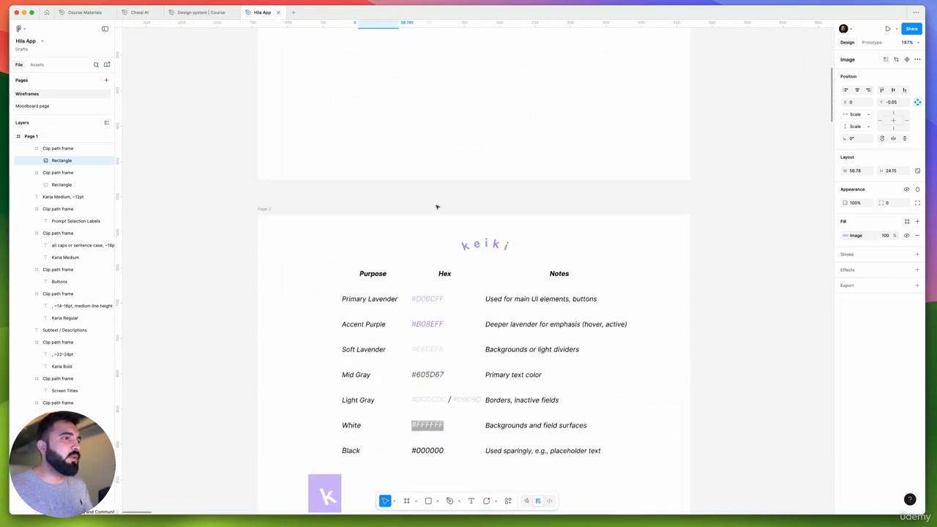
left_click_drag(289, 177, 571, 331)
key("super+z")
scroll(491, 284, "down", 5)
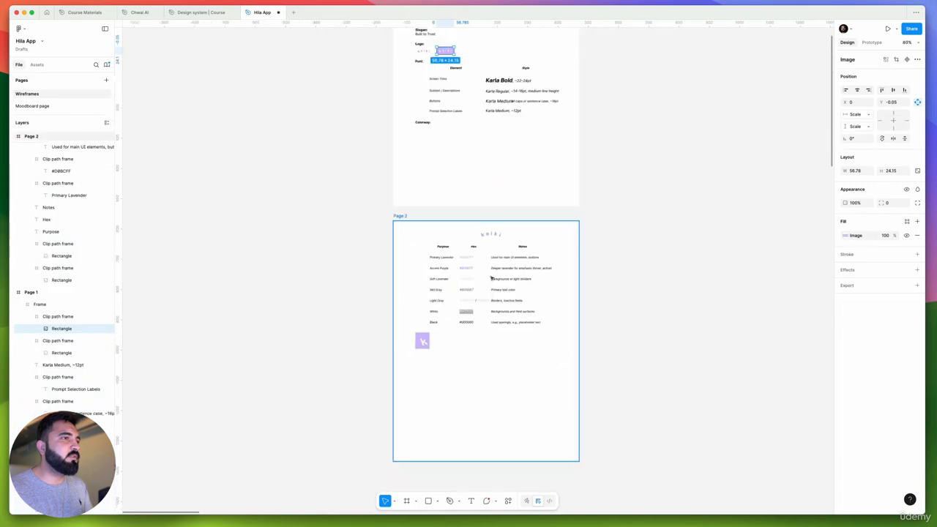
Examine the lavender "k" icon below the colour table on Page 2 and view both brand pages together
scroll(489, 275, "down", 1)
scroll(484, 271, "up", 3)
left_click(381, 350)
scroll(381, 352, "up", 5)
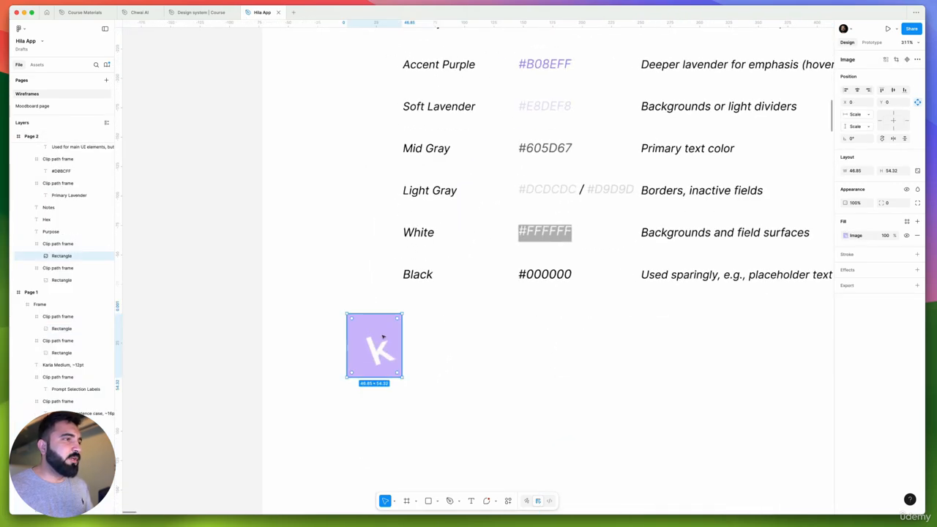
scroll(379, 331, "down", 5)
scroll(379, 333, "down", 5)
scroll(373, 342, "up", 12)
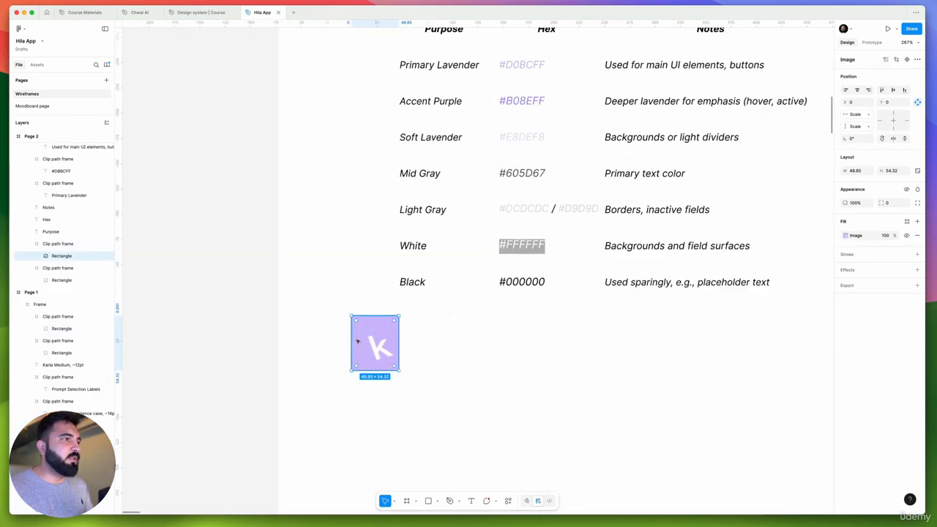
left_click(506, 352)
scroll(462, 330, "down", 12)
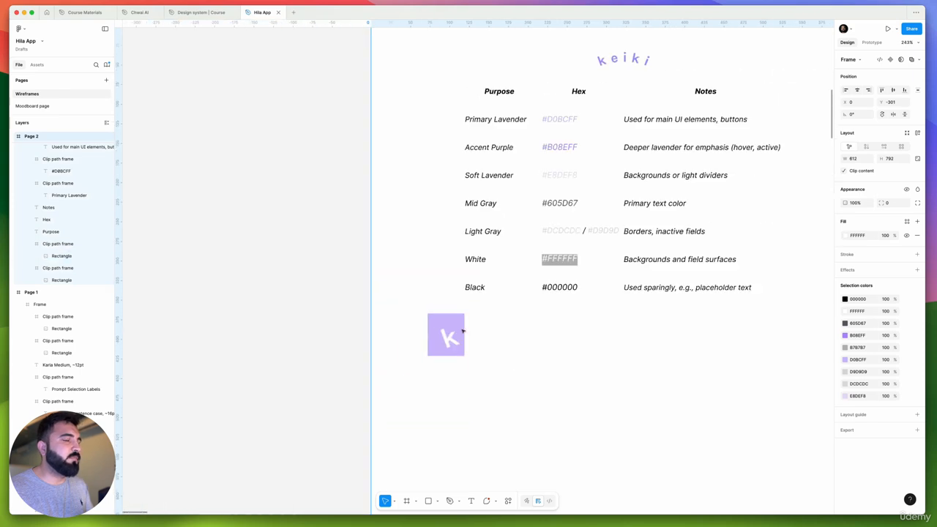
left_click_drag(553, 294, 464, 389)
scroll(512, 293, "down", 8)
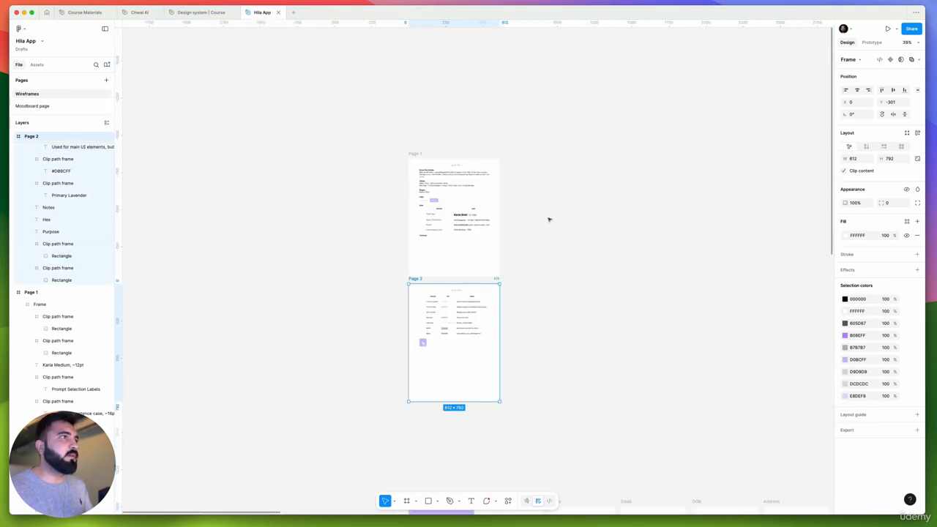
left_click(542, 204)
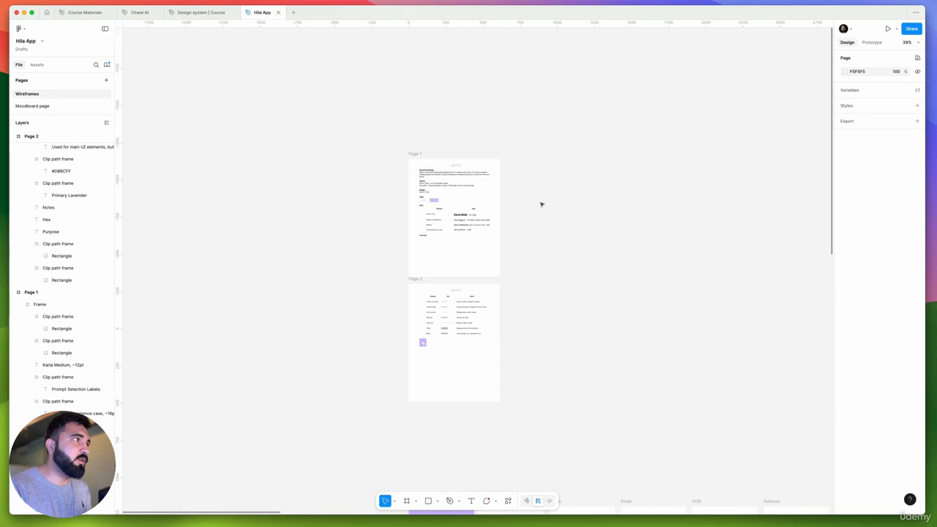
Switch to the "Design system | Course" file and rename its Page 1 as "Design system"
left_click(199, 13)
left_click_drag(337, 85, 408, 58)
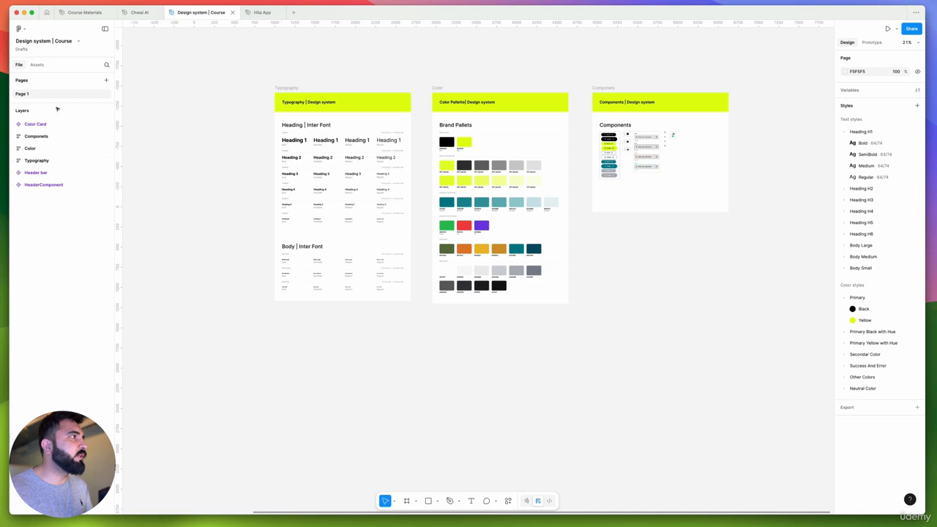
double_click(25, 95)
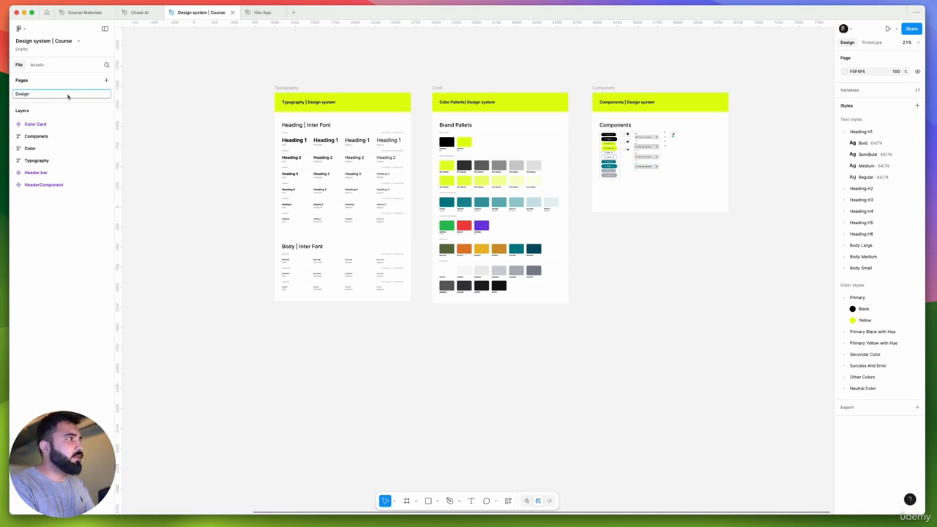
key("Return")
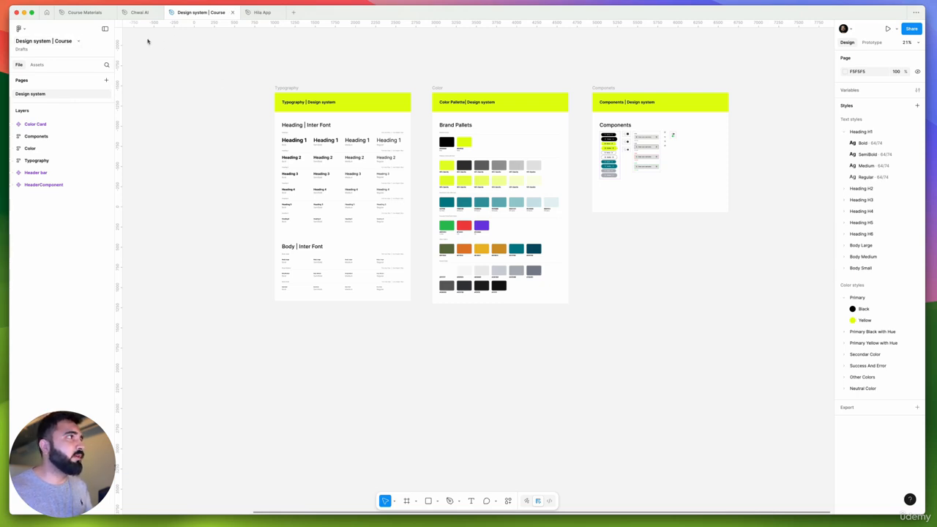
Duplicate the "Design system | Course" file and open the copy
left_click(78, 42)
left_click(109, 119)
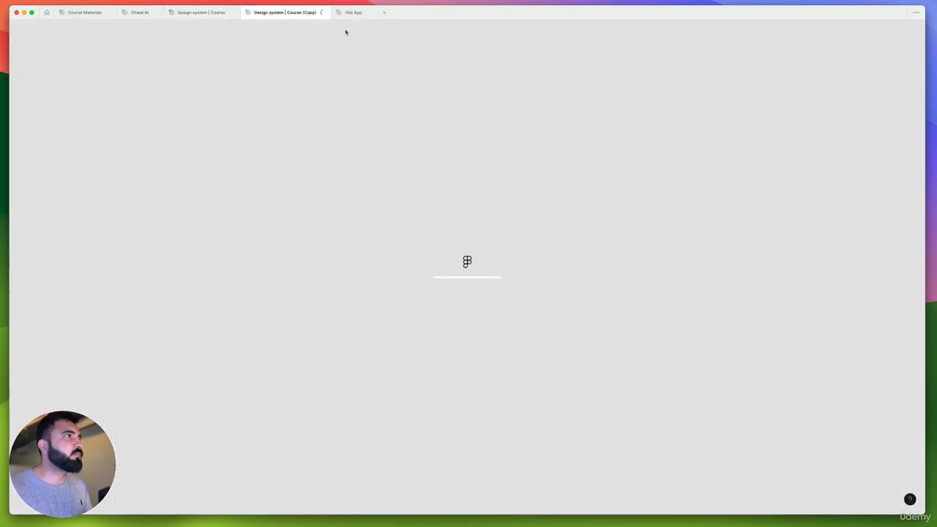
mouse_move(342, 13)
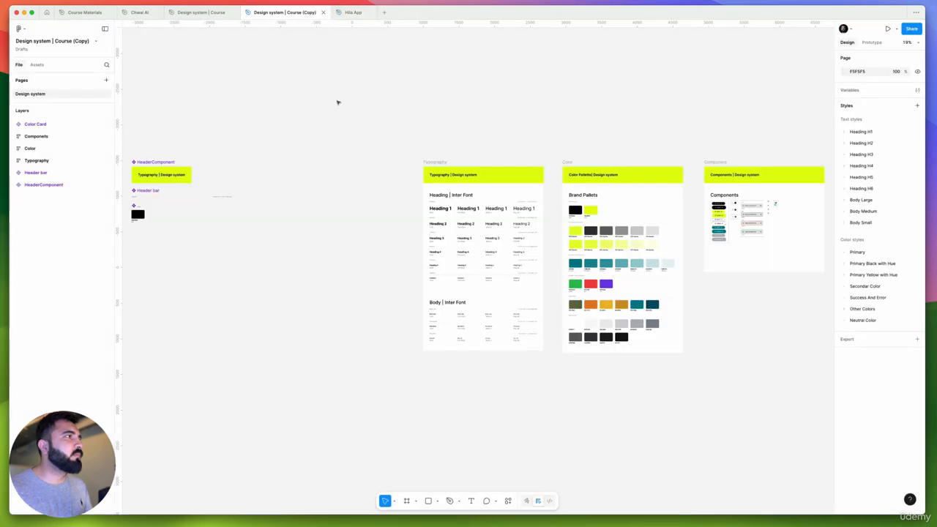
Check the Hila App file, return to the copied design system file and rename the copy as "Hila App UI UX"
left_click(352, 12)
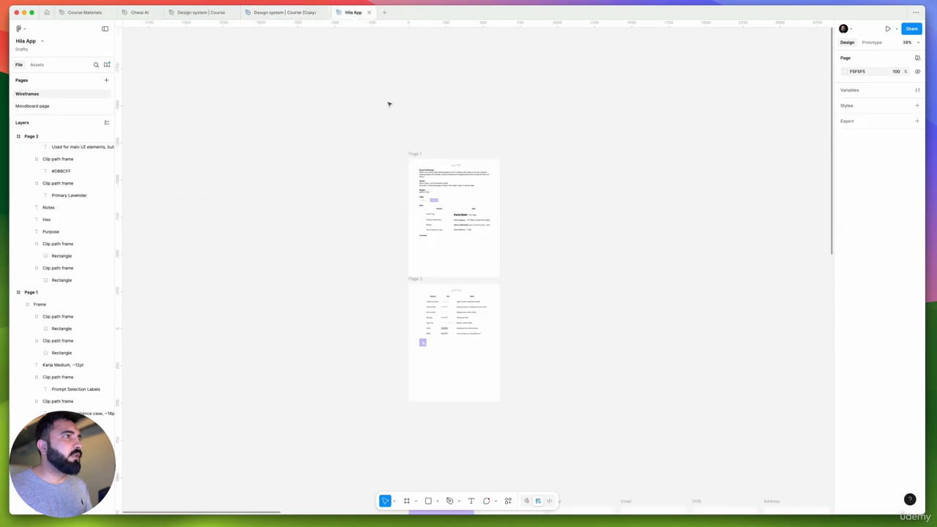
left_click(297, 13)
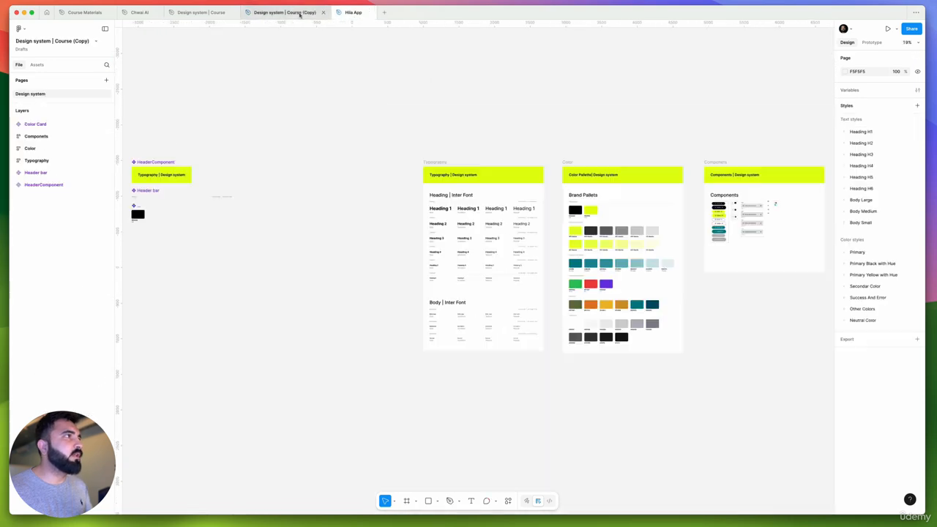
double_click(299, 13)
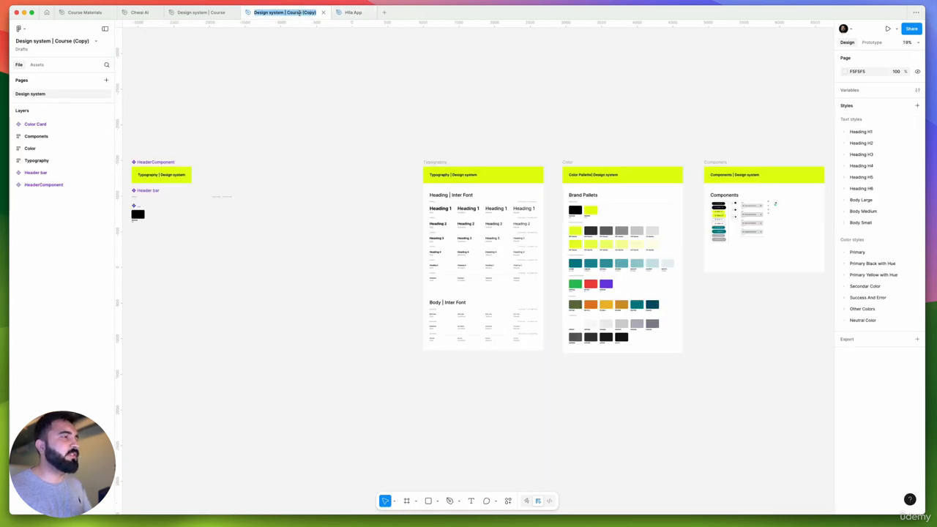
type("Hi")
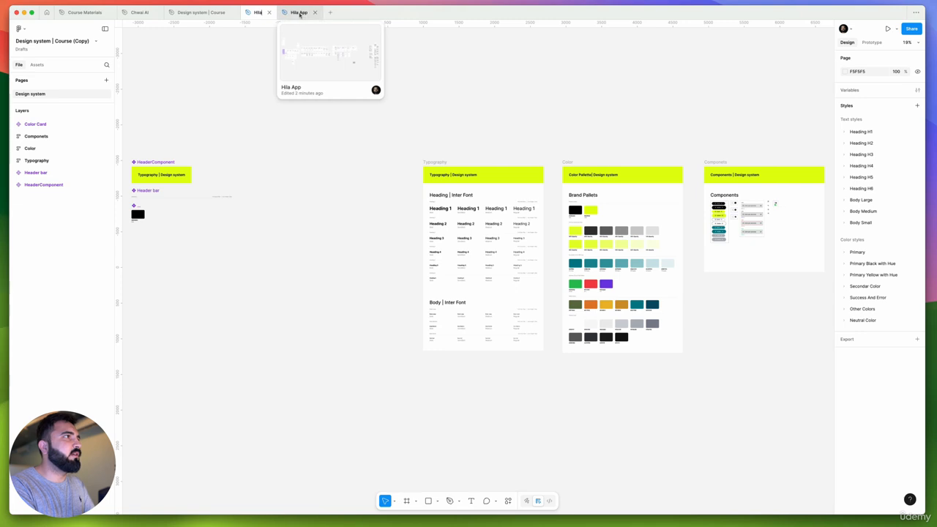
type("la")
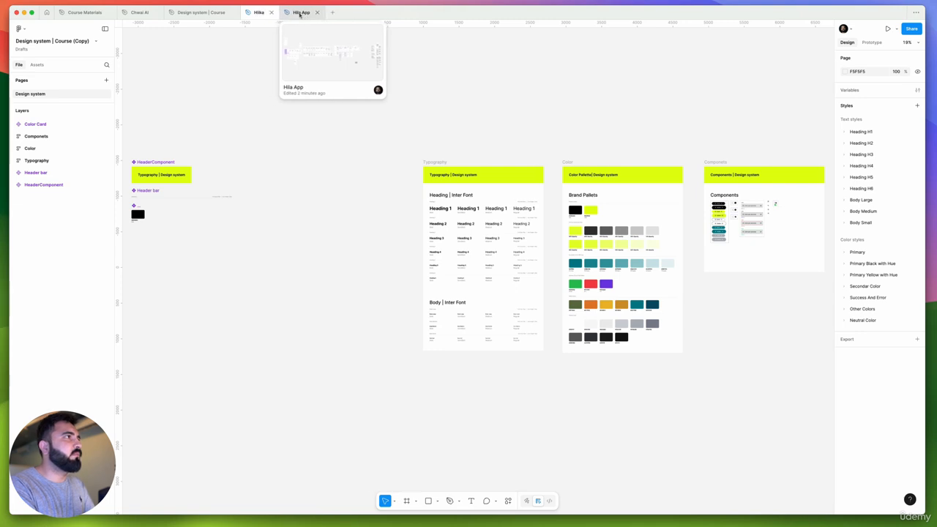
key("BackSpace")
key("BackSpace")
type("la")
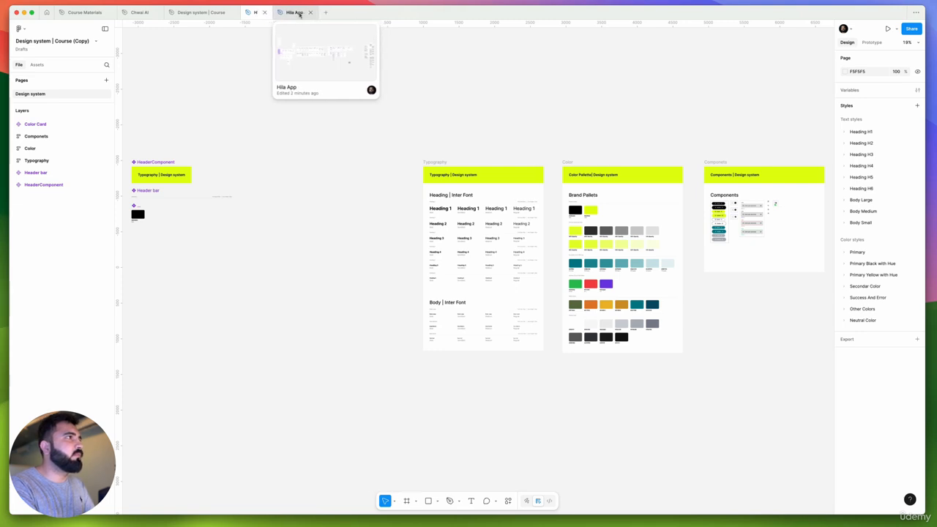
type(" App UI UX")
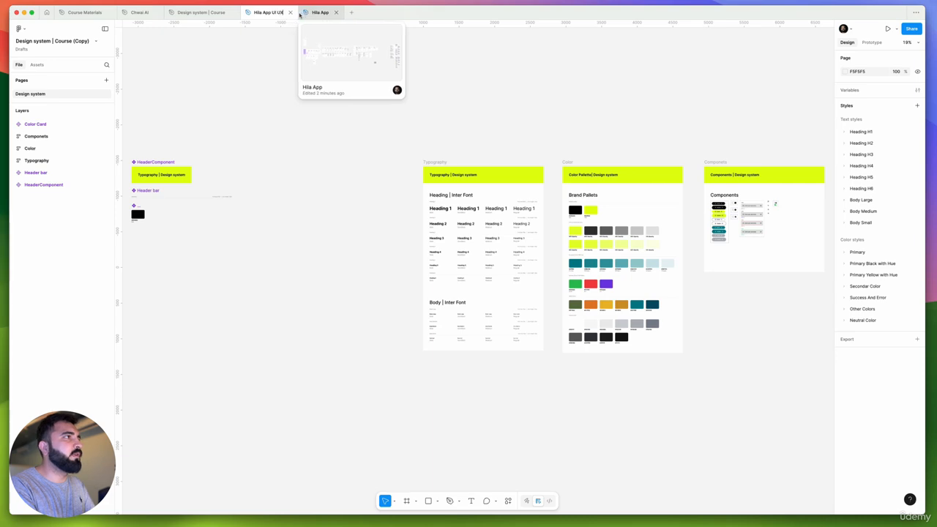
key("Return")
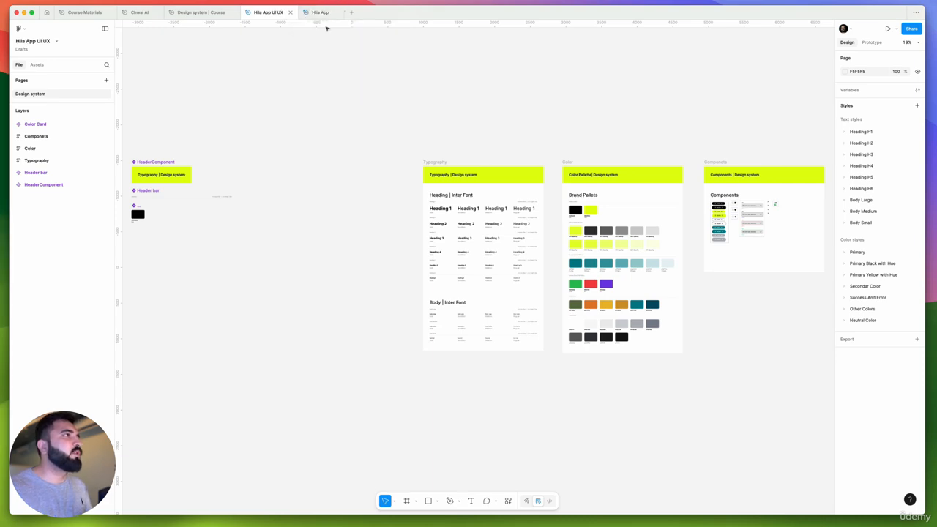
Copy the Page 1 and Page 2 brand frames from the Hila App file into Hila App UI UX, beside the Typography frame
left_click(315, 13)
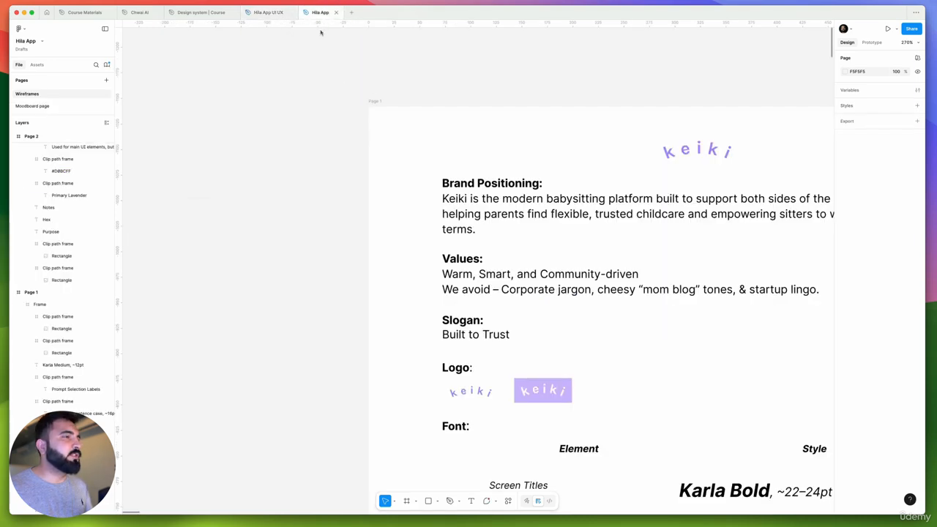
left_click_drag(330, 96, 581, 491)
left_click(265, 13)
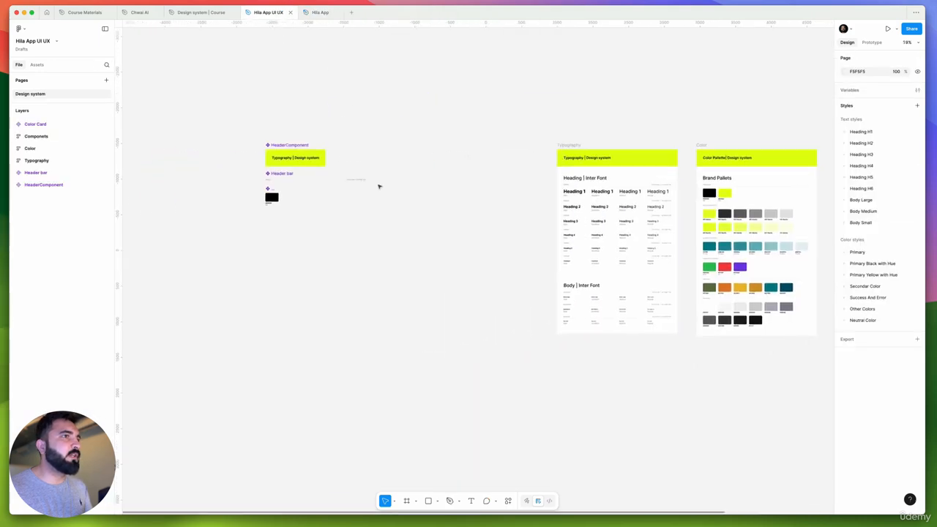
key("super+v")
left_click_drag(468, 251, 521, 195)
Compare the Font table on Page 1 with the heading samples in the Typography frame and view the Primary color styles
scroll(538, 187, "up", 3)
scroll(539, 187, "up", 4)
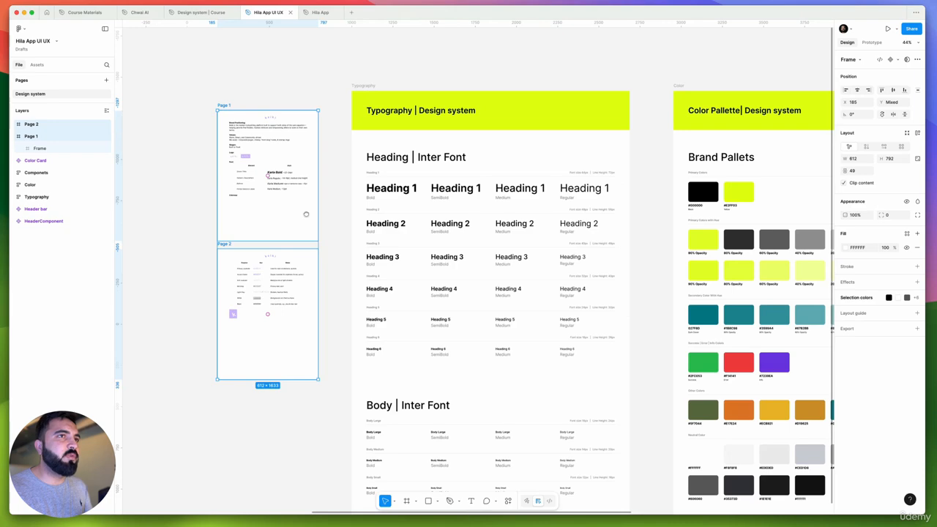
scroll(251, 205, "up", 8)
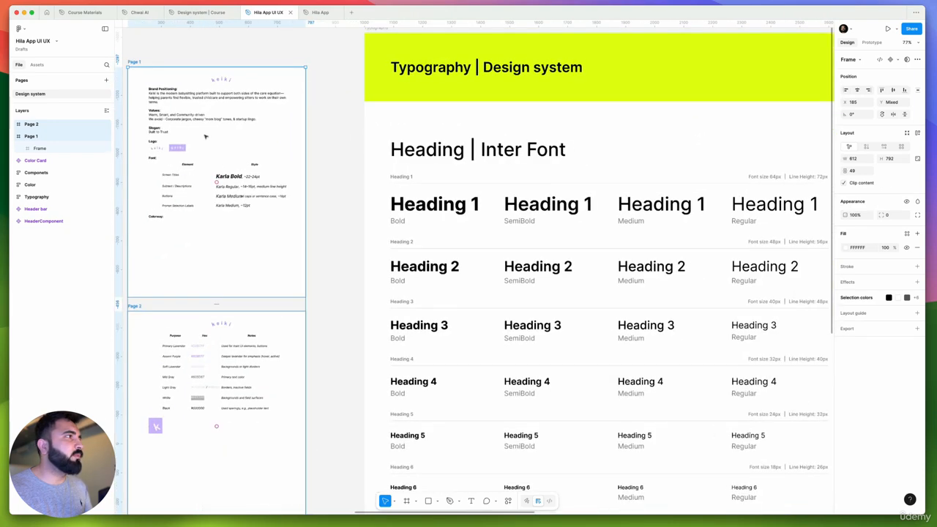
scroll(251, 206, "left", 1)
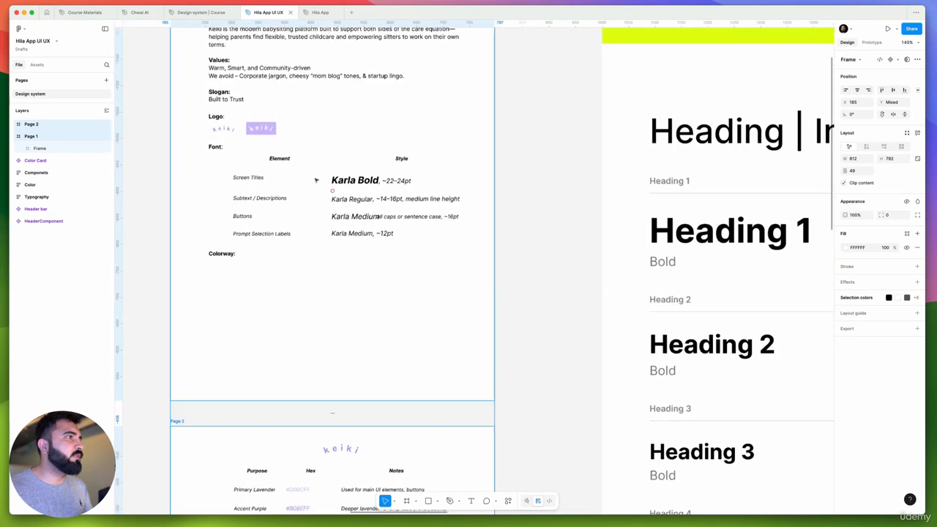
scroll(315, 180, "up", 3)
left_click(344, 183)
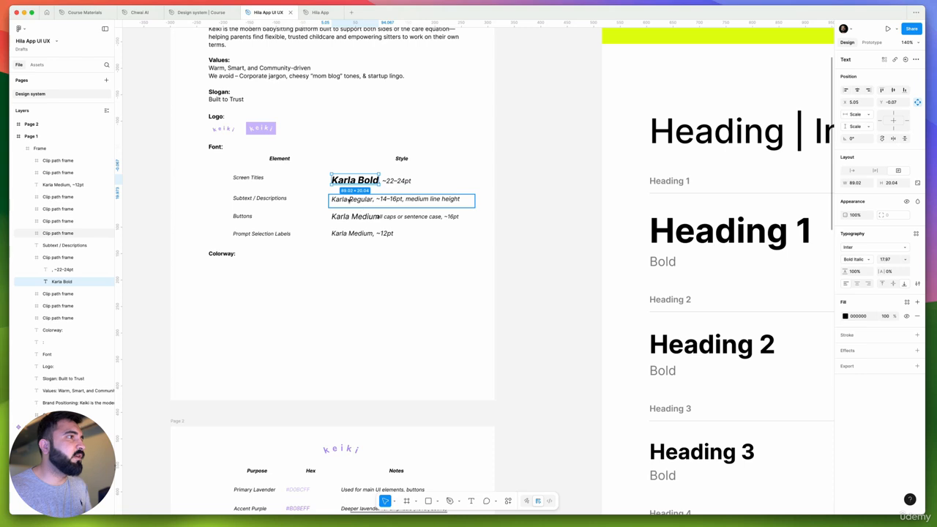
left_click(567, 211)
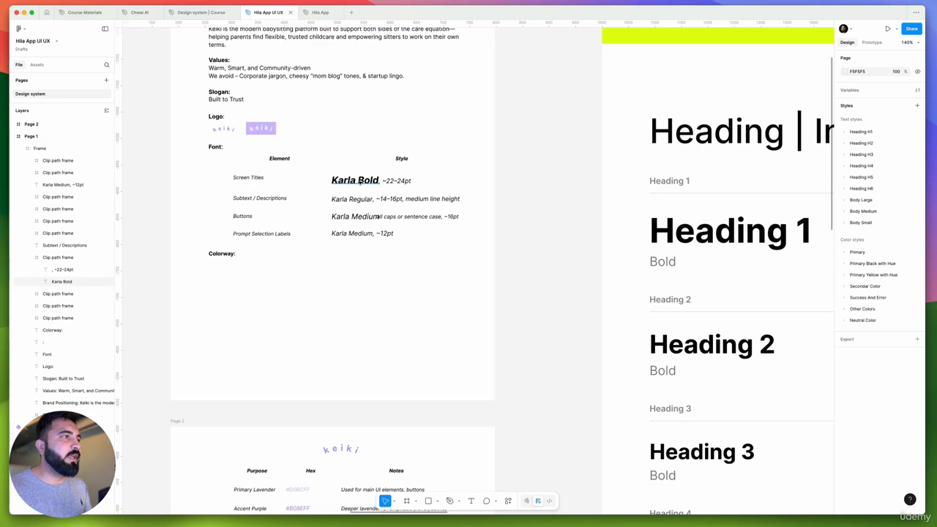
scroll(359, 183, "up", 2)
scroll(410, 191, "down", 5)
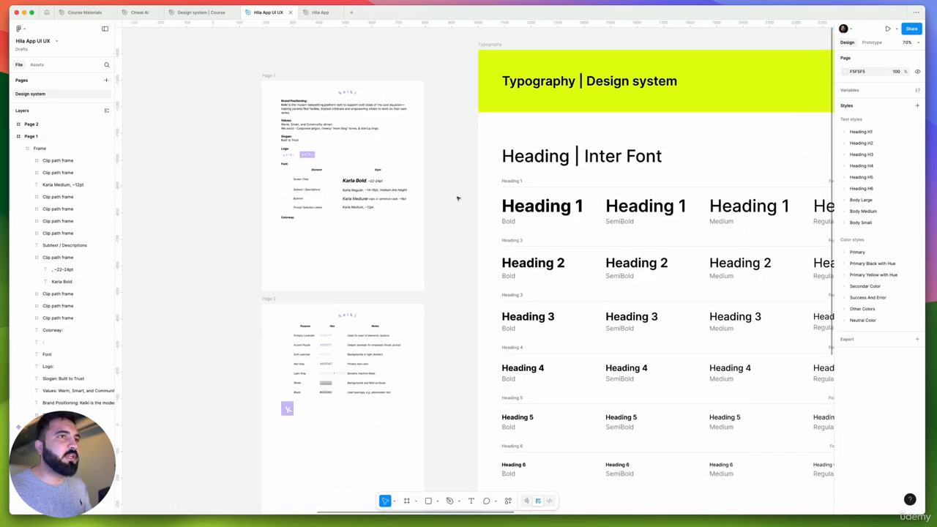
scroll(457, 197, "right", 5)
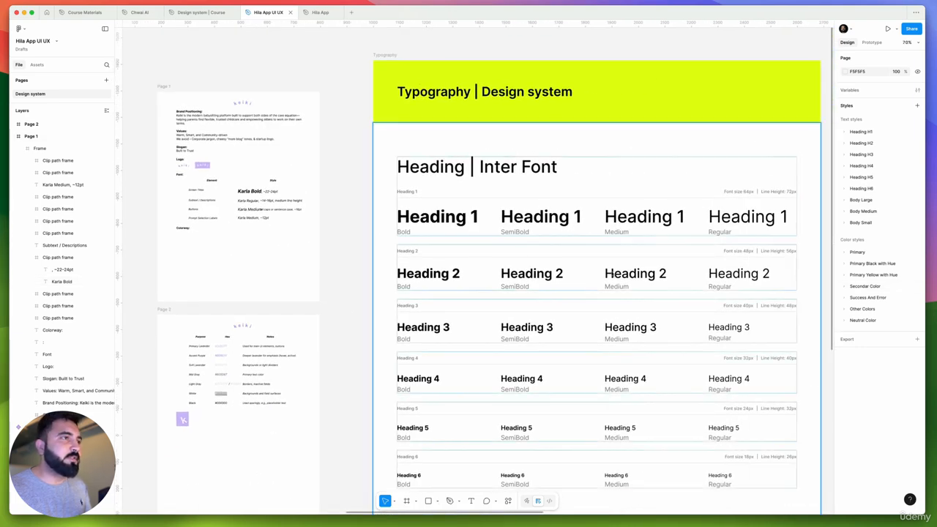
scroll(218, 212, "up", 5)
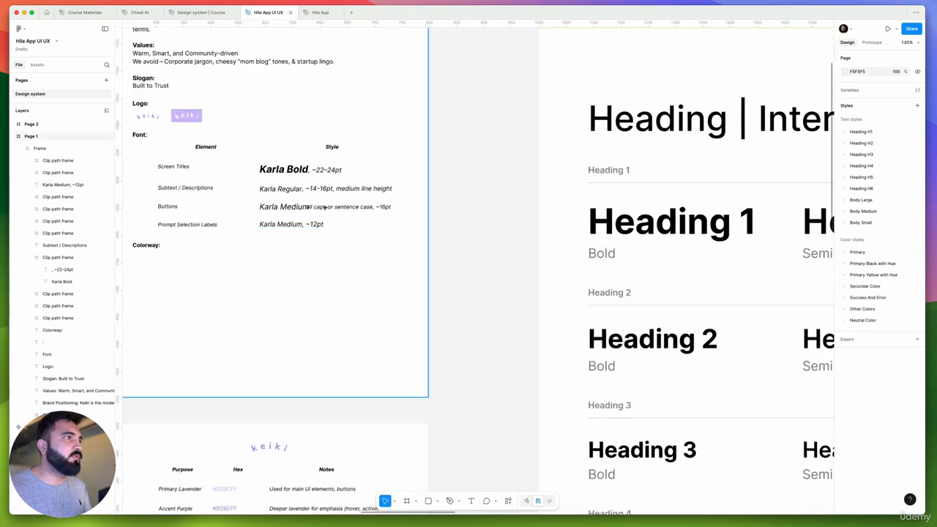
scroll(482, 251, "right", 1)
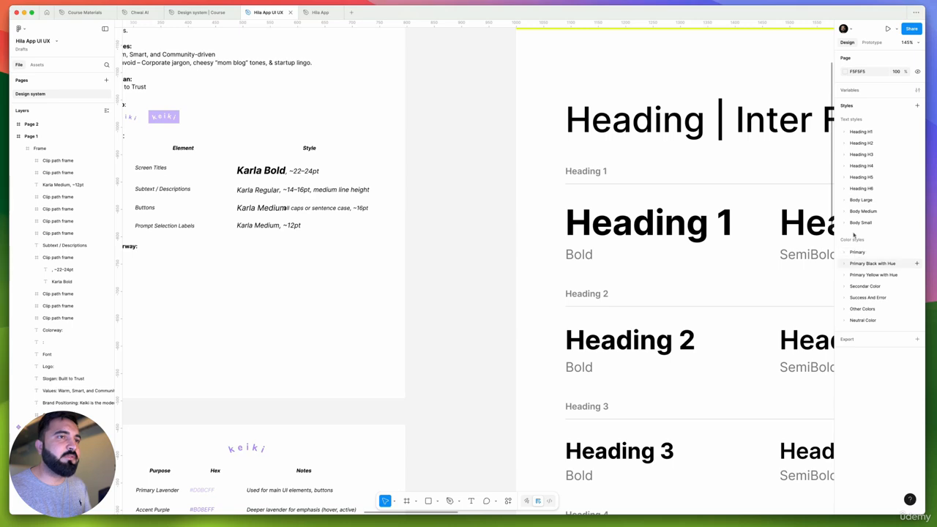
scroll(483, 249, "down", 5)
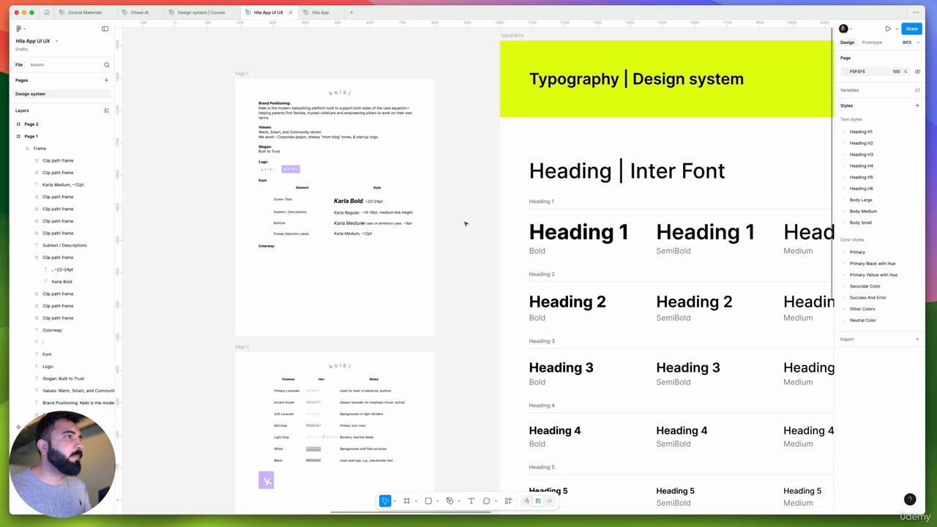
left_click_drag(466, 273, 402, 274)
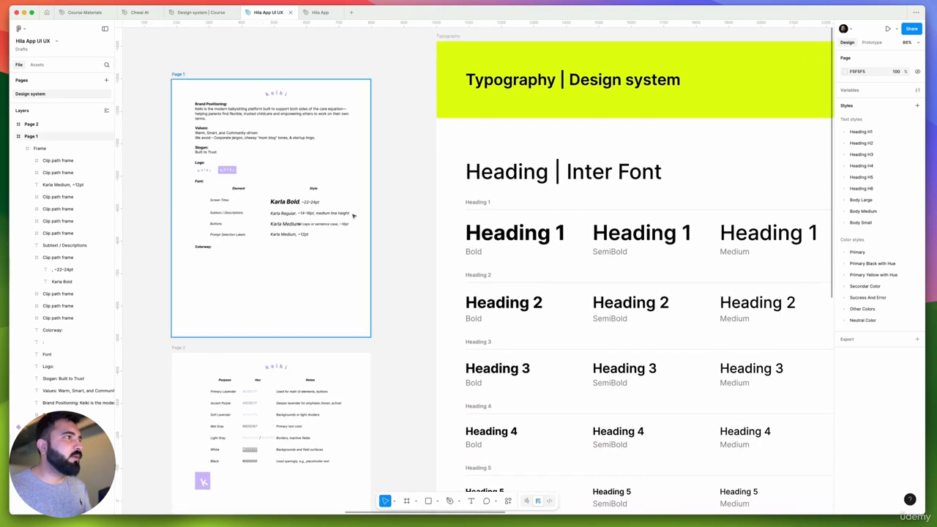
left_click(849, 254)
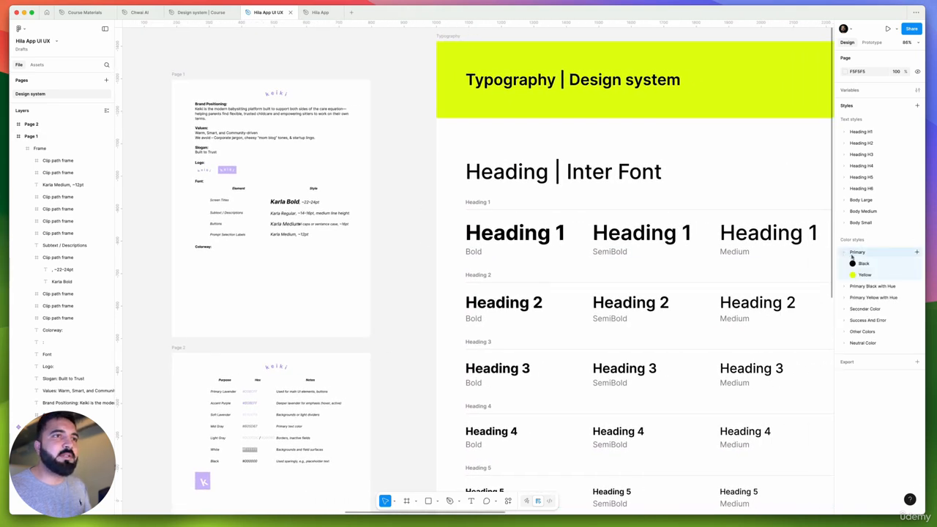
left_click(845, 253)
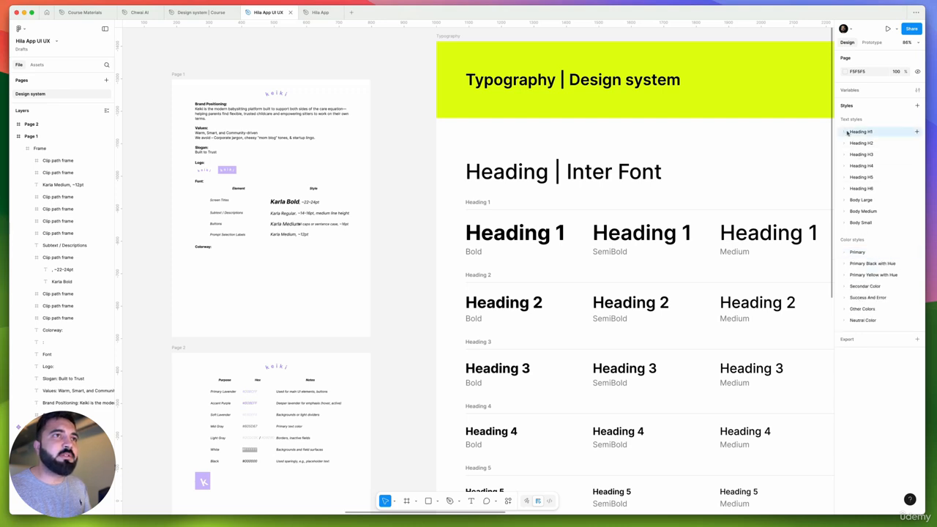
Set the font of the Heading H1 Bold and SemiBold text styles to Karla
left_click(846, 131)
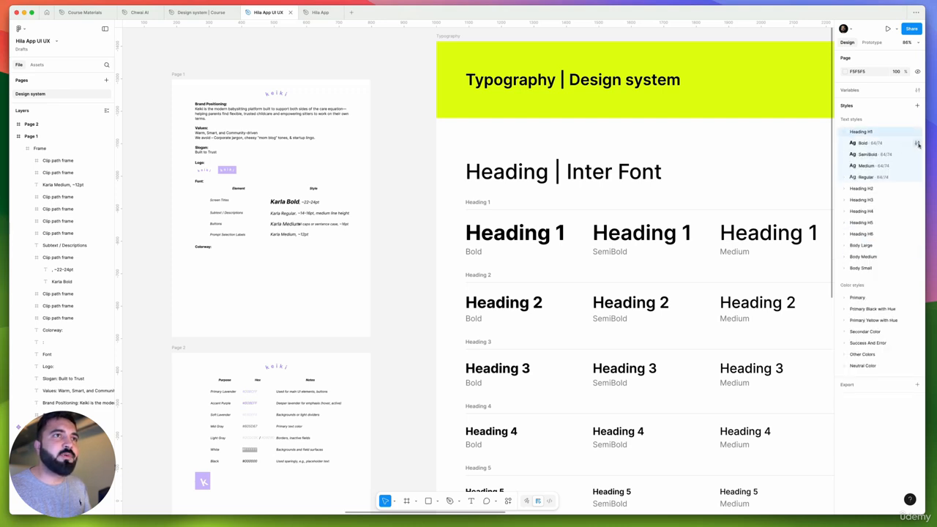
left_click(915, 143)
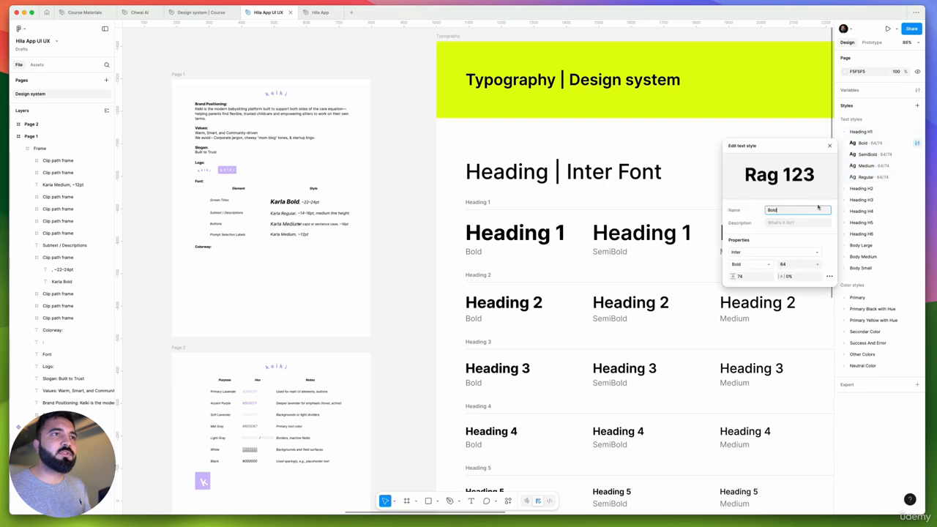
left_click(768, 255)
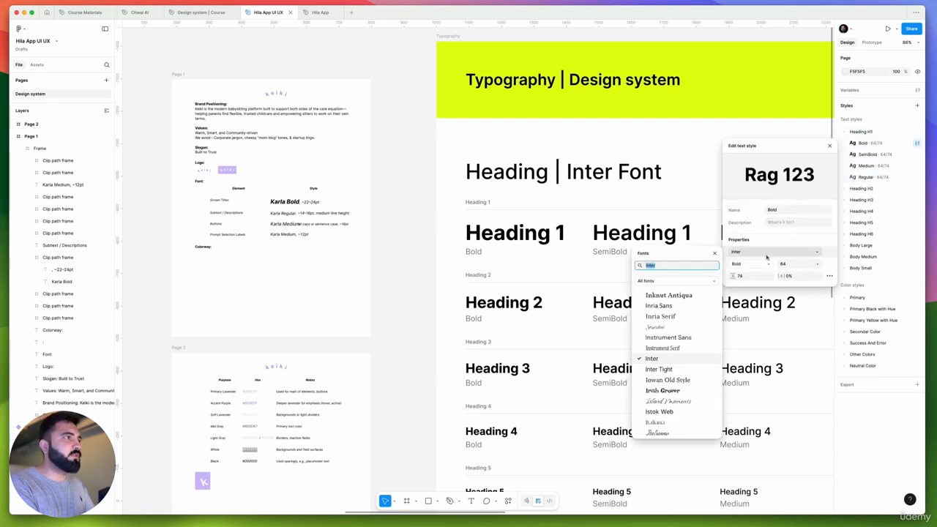
type("karla")
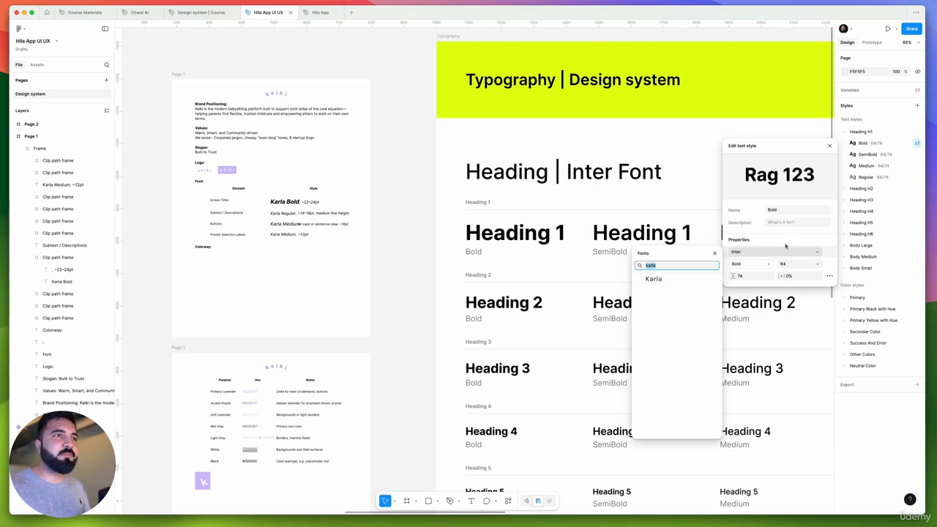
left_click(658, 278)
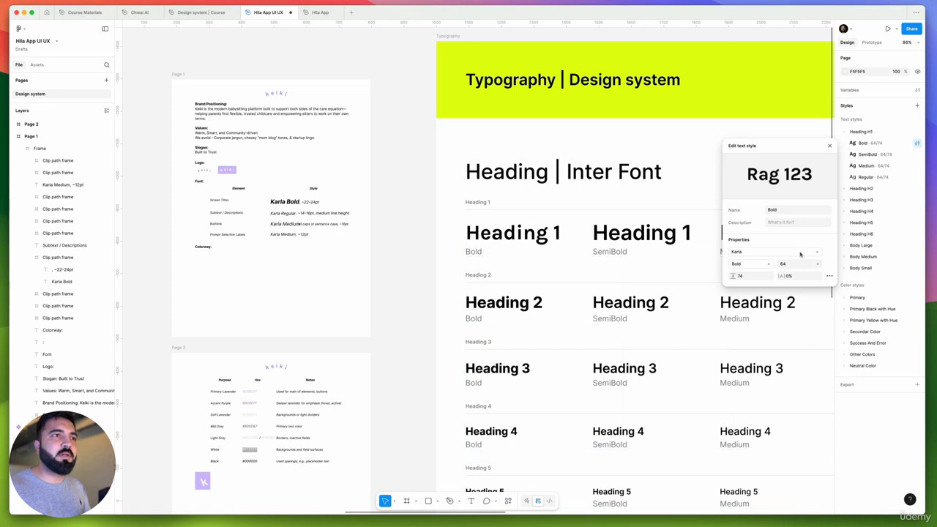
left_click(917, 154)
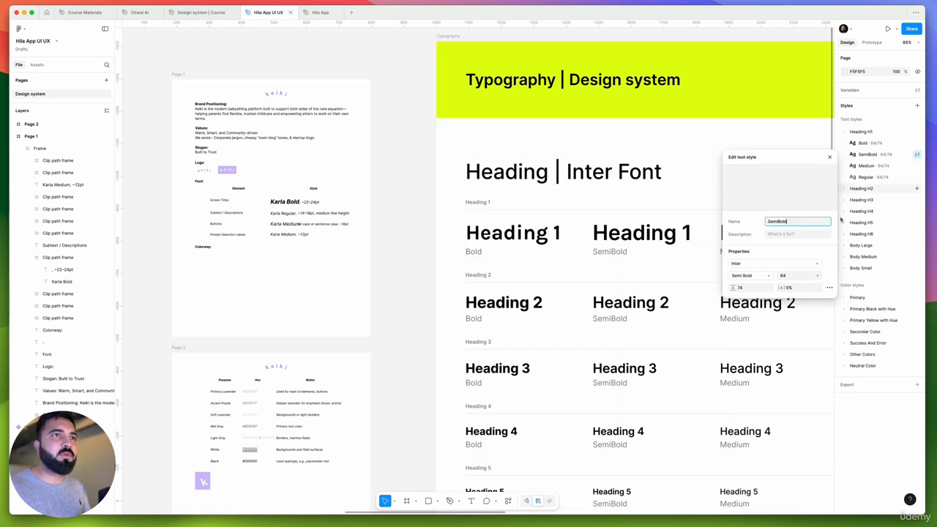
left_click(756, 264)
type("karla")
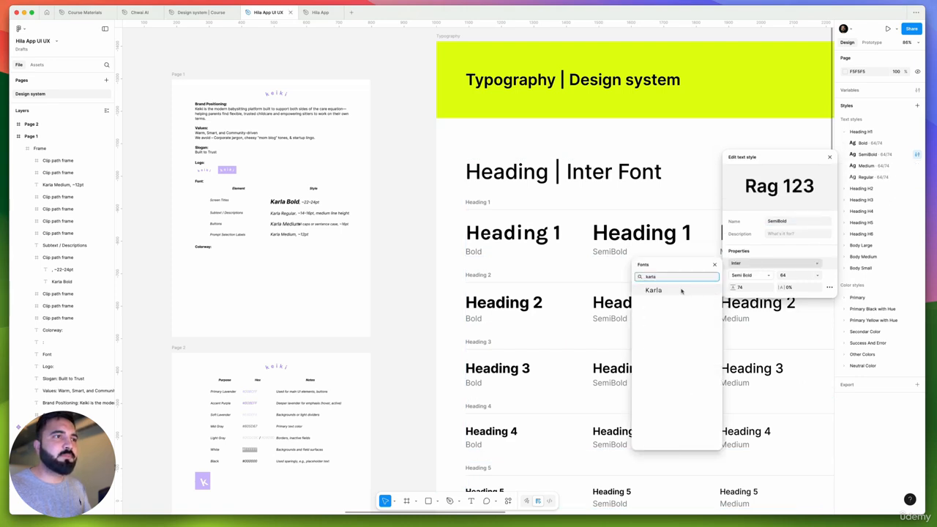
key("Escape")
Set the font of the Heading H1 Medium and Regular text styles to Karla
left_click(917, 166)
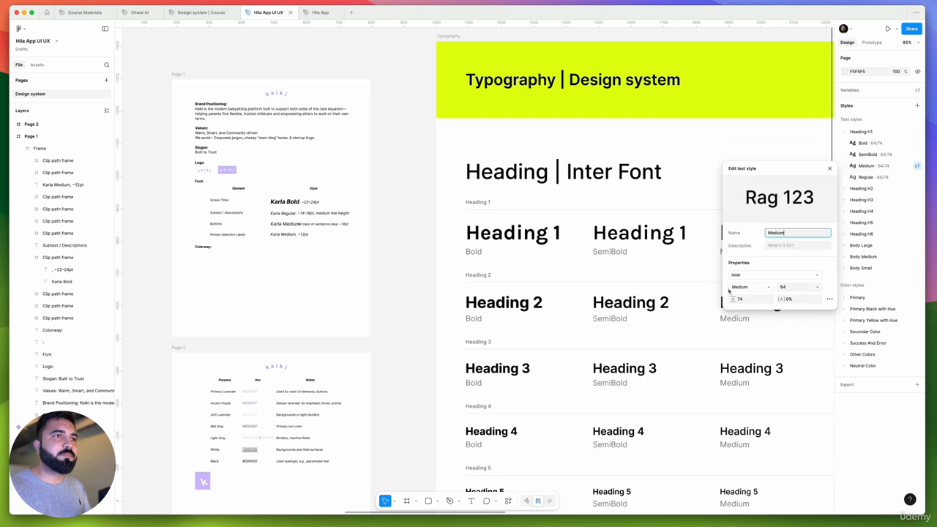
left_click(756, 276)
type("karla")
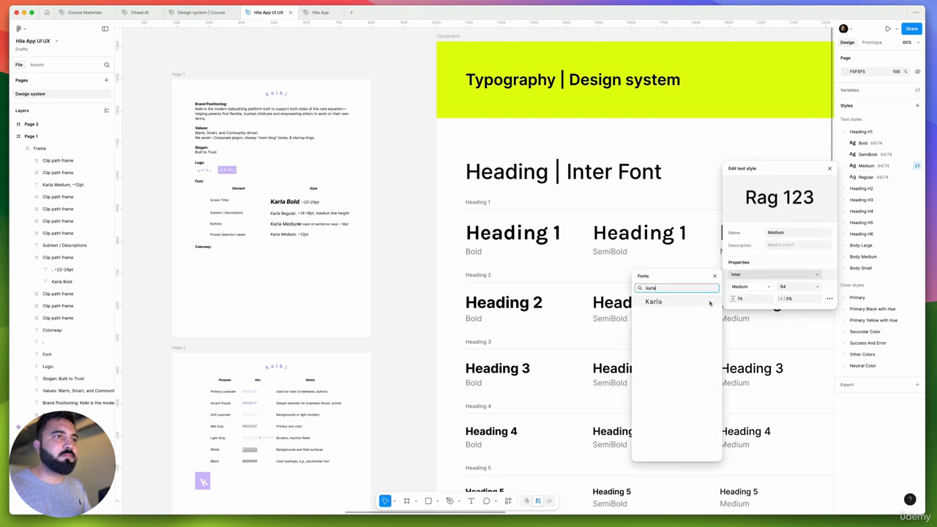
key("Escape")
left_click(916, 177)
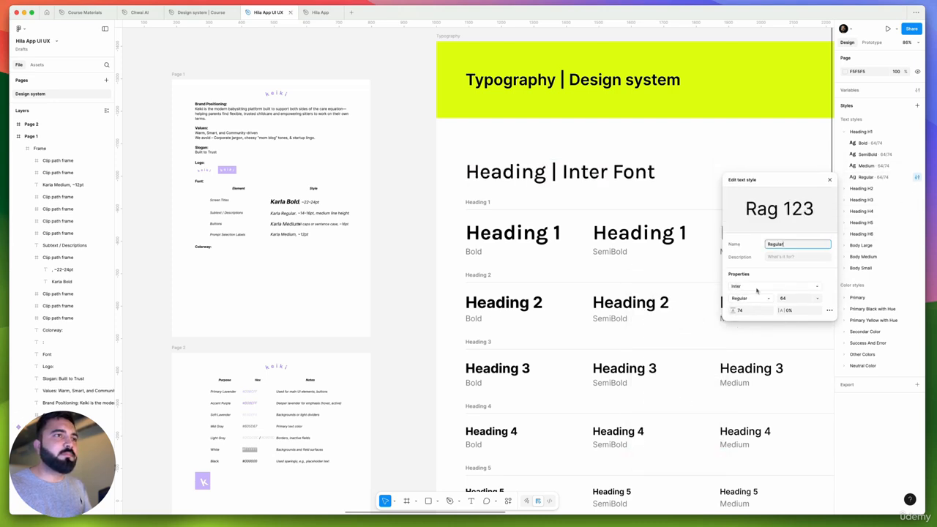
left_click(751, 288)
type("karla")
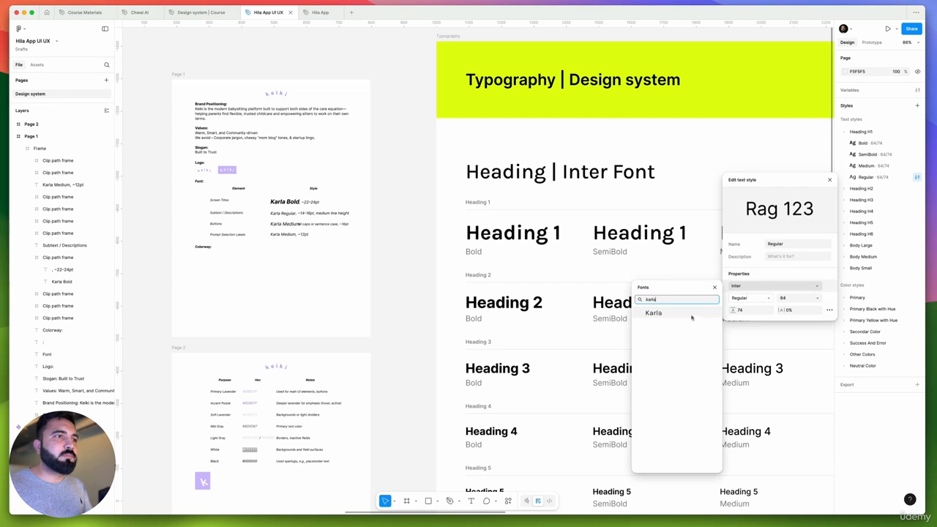
left_click(705, 311)
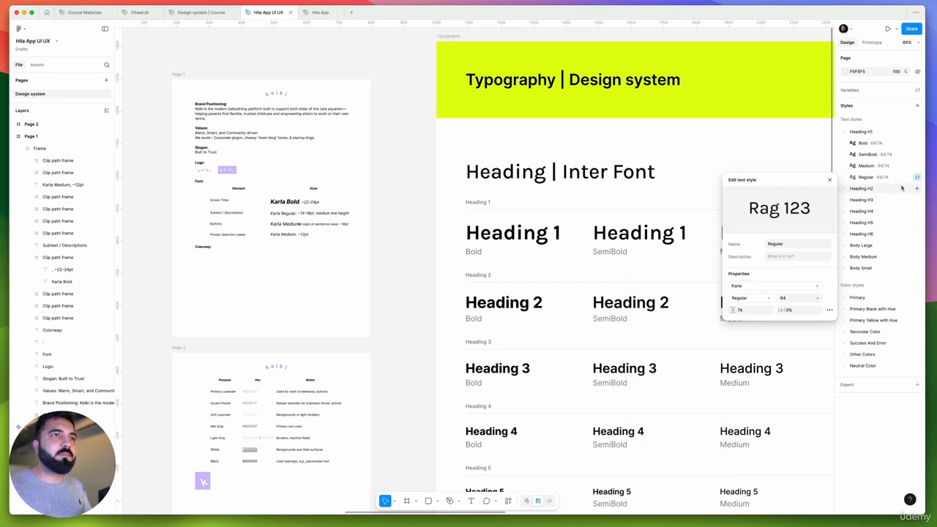
Set the font of the Heading H2 Bold and SemiBold text styles to Karla
left_click(845, 189)
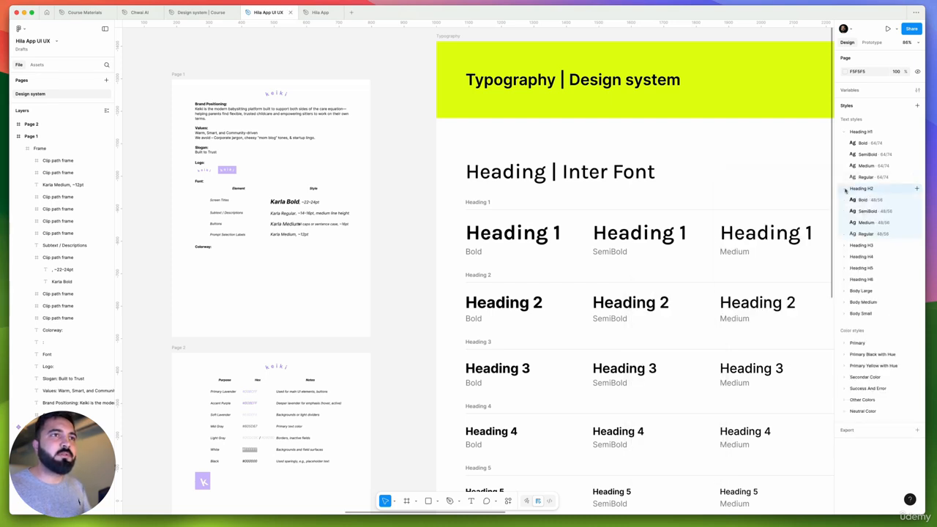
left_click(916, 199)
left_click(773, 312)
type("karla")
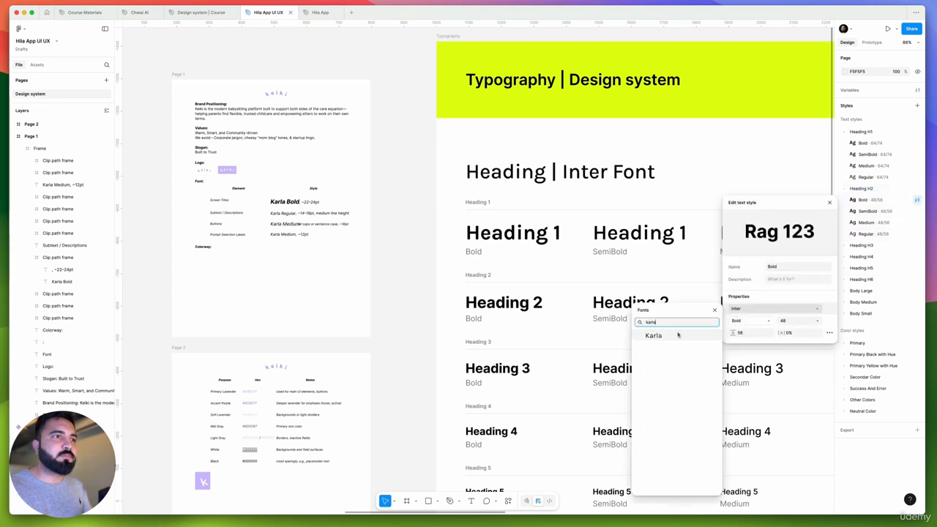
left_click(673, 336)
left_click(916, 211)
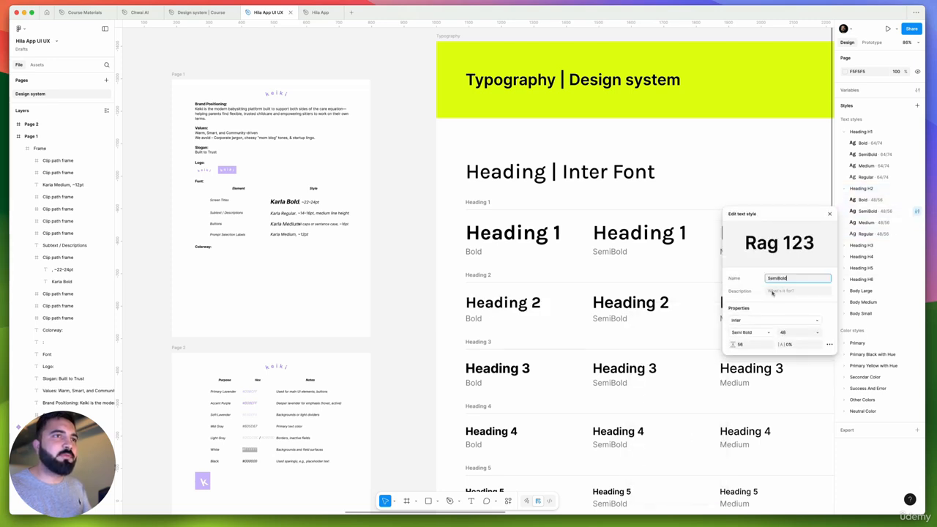
left_click(747, 320)
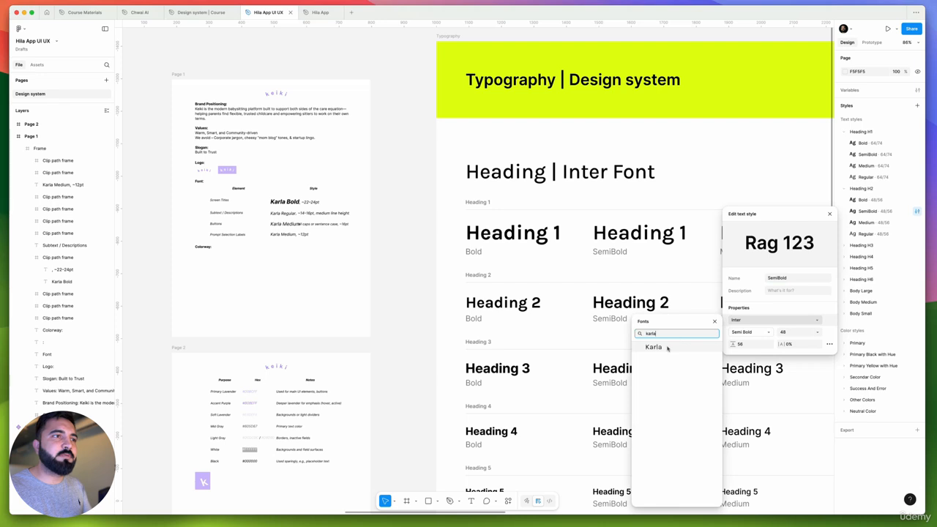
key("Escape")
Set the font of the Heading H2 Medium and Regular text styles to Karla
left_click(917, 222)
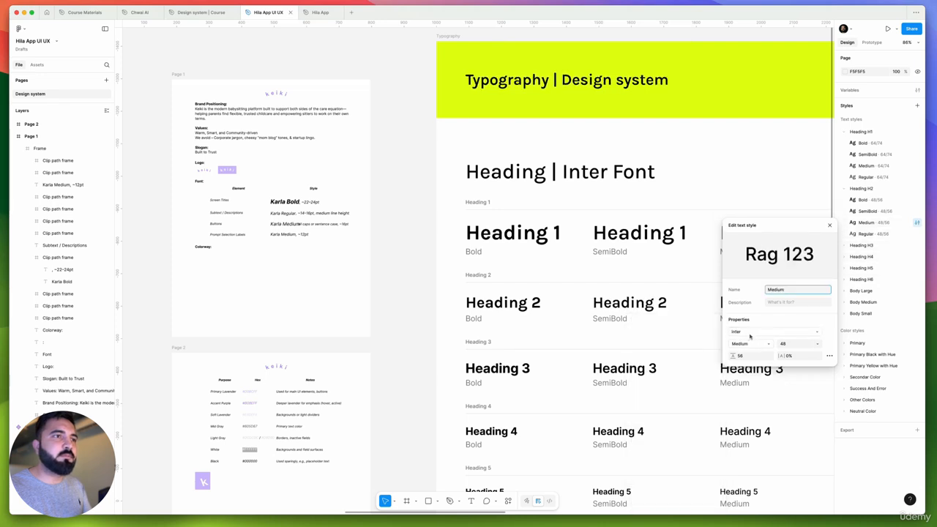
left_click(749, 335)
left_click(666, 353)
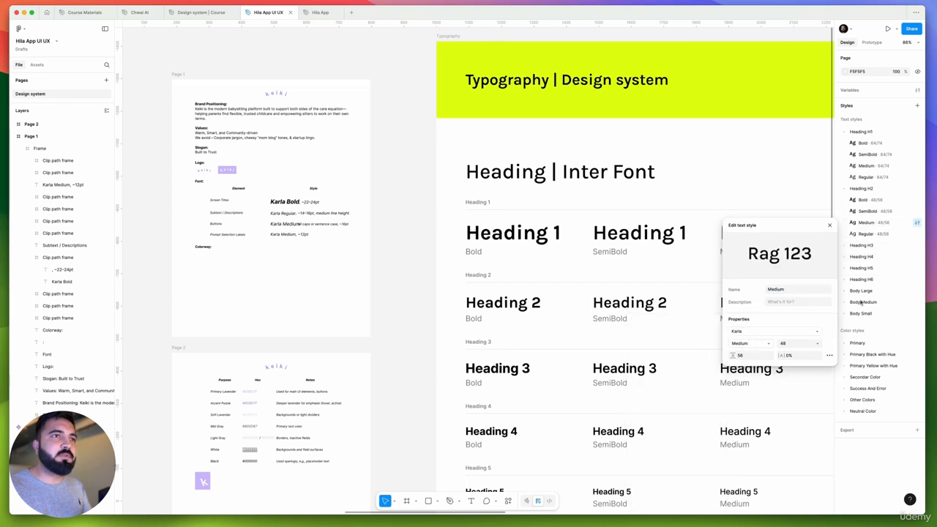
left_click(917, 234)
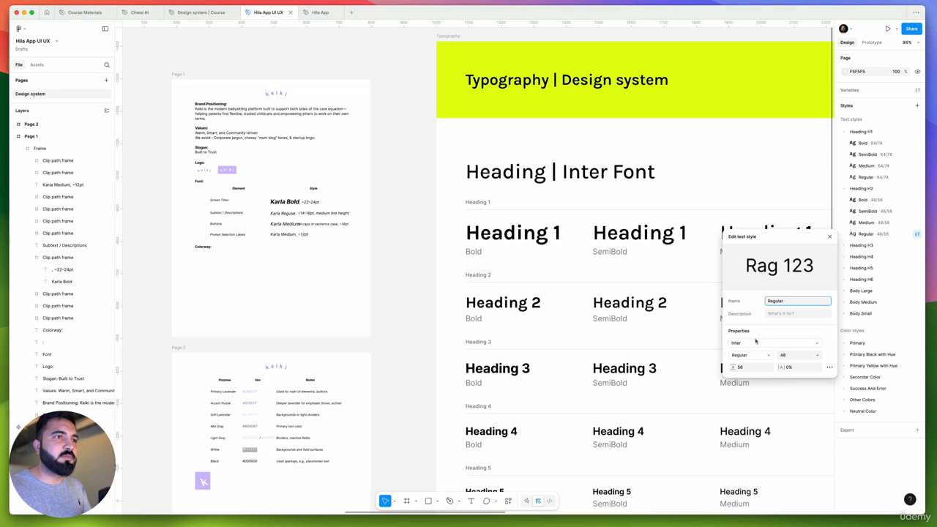
left_click(755, 342)
left_click(674, 350)
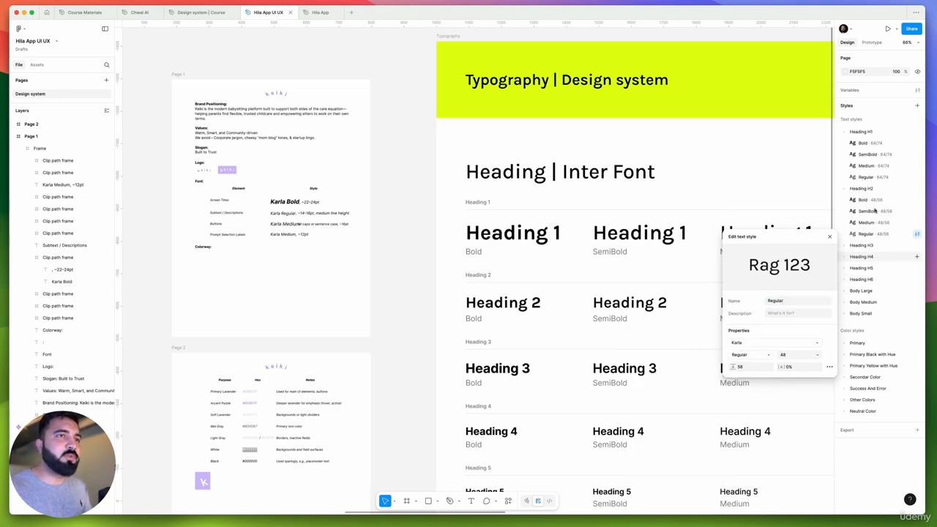
Set the font of the Heading H3 Bold, SemiBold, Medium and Regular text styles to Karla
left_click(844, 247)
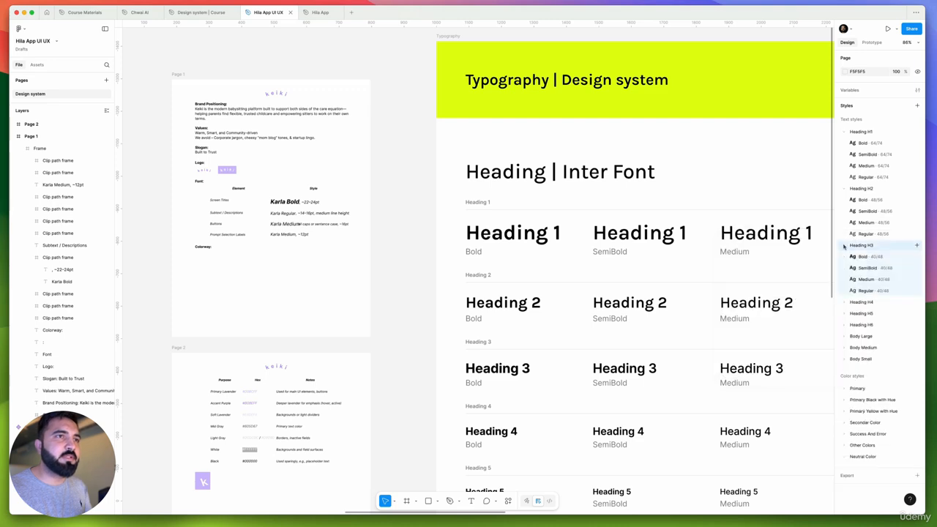
left_click(916, 257)
left_click(745, 368)
left_click(916, 268)
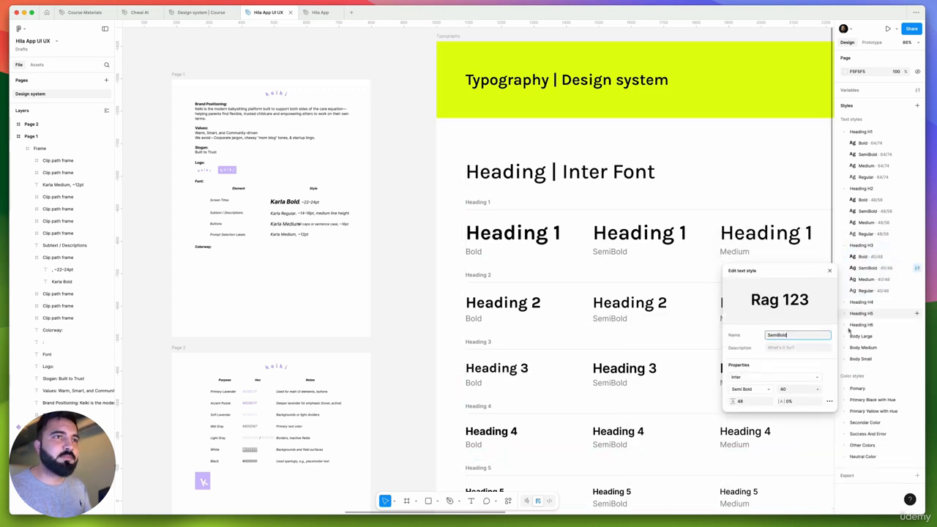
left_click(916, 290)
Collapse the finished heading groups and set the font of the Heading H4 text styles to Karla
left_click(844, 245)
left_click(844, 189)
left_click(843, 132)
left_click(843, 166)
left_click(916, 189)
left_click(916, 200)
left_click(916, 211)
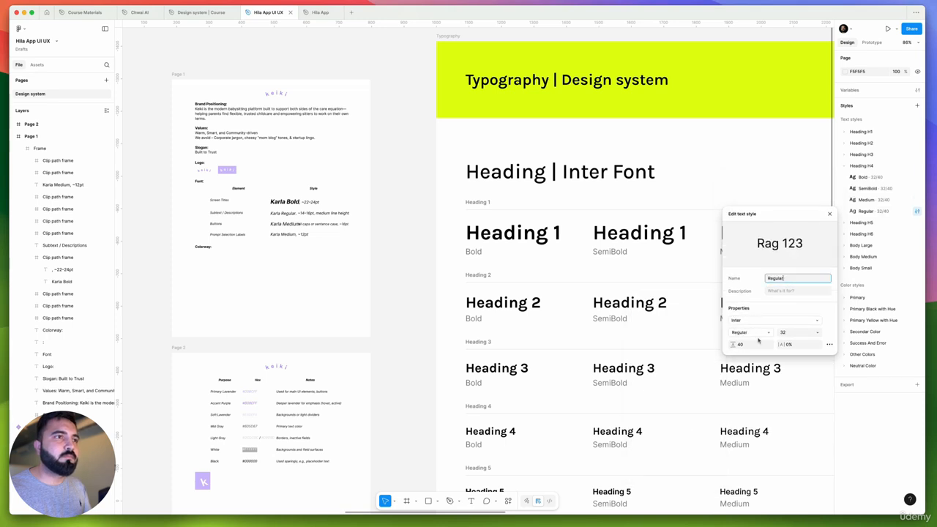
Set the font of the Heading H5 Bold, SemiBold, Medium and Regular text styles to Karla
left_click(844, 166)
left_click(844, 177)
left_click(916, 188)
left_click(916, 200)
left_click(916, 222)
left_click(757, 330)
type("karla")
left_click(653, 349)
Set the font of the Heading H6 Bold, SemiBold, Medium and Regular text styles to Karla
left_click(843, 189)
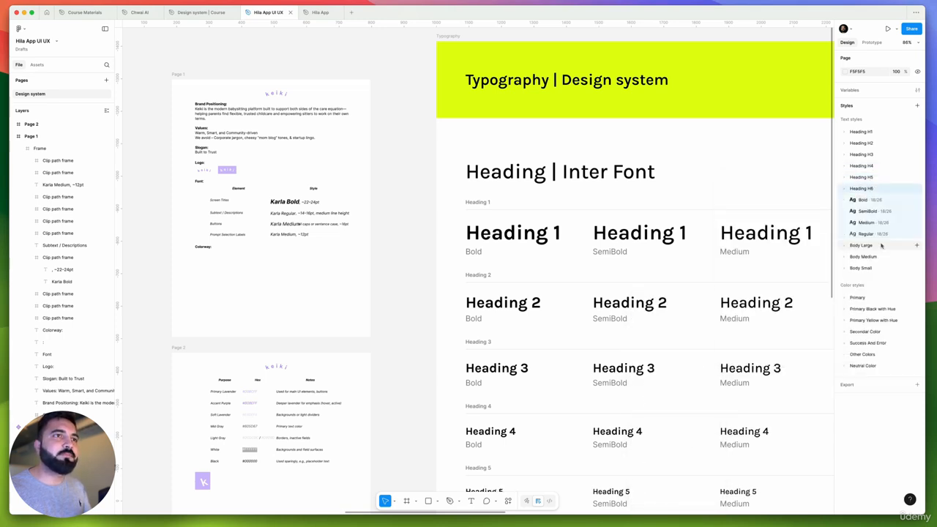
left_click(916, 199)
type("karla")
left_click(916, 222)
Set the font of the Body Large Bold, SemiBold, Medium and Regular text styles to Karla
left_click(916, 256)
type("karla")
left_click(668, 352)
left_click(916, 268)
left_click(916, 279)
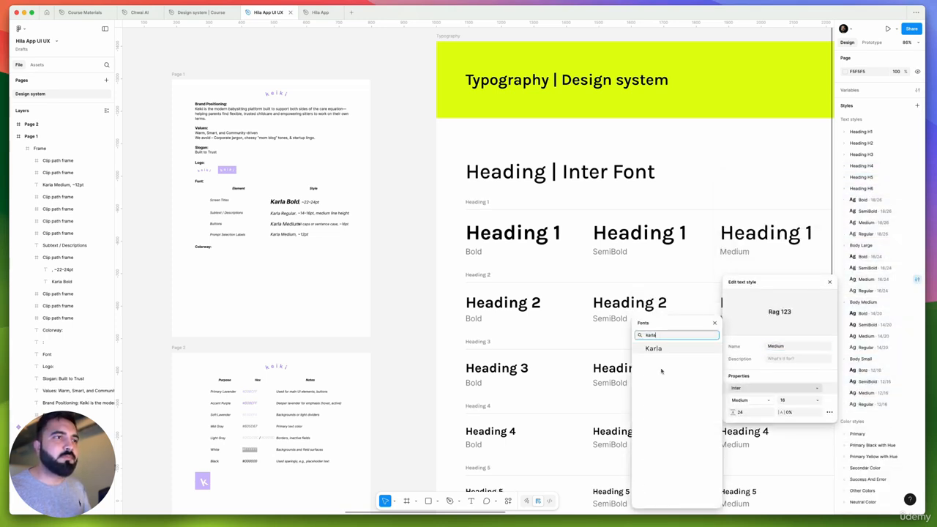
left_click(661, 371)
left_click(916, 291)
Set the font of the Body Medium Bold, SemiBold, Medium and Regular text styles to Karla
left_click(844, 188)
left_click(843, 200)
left_click(916, 222)
left_click(916, 235)
left_click(916, 245)
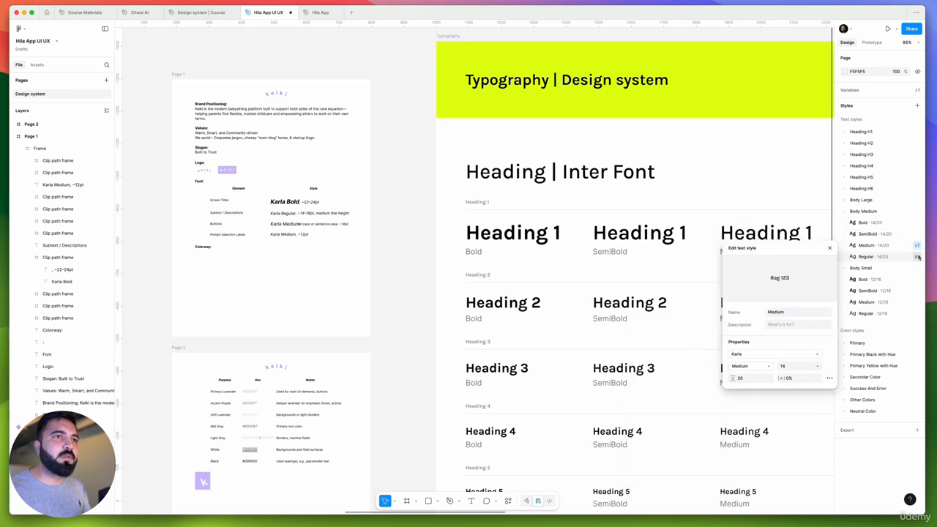
left_click(916, 257)
Set the font of the Body Small Bold, SemiBold, Medium and Regular text styles to Karla and collapse the group
left_click(843, 212)
left_click(916, 234)
left_click(916, 245)
left_click(916, 256)
left_click(916, 268)
left_click(917, 234)
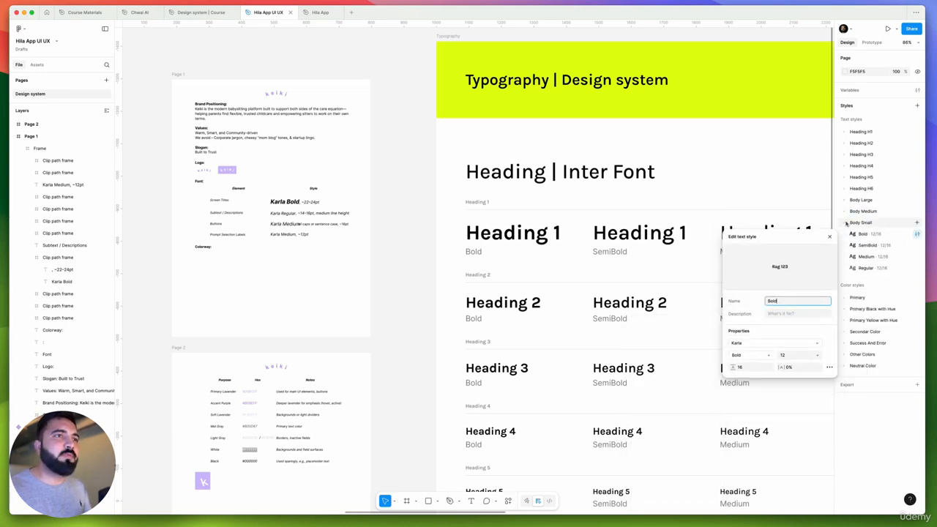
left_click(845, 224)
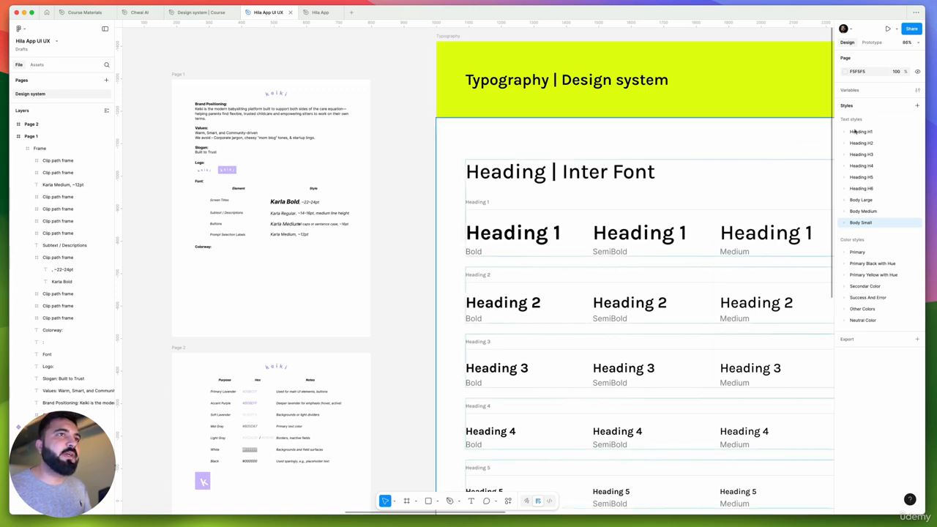
Check the file's variables and review the heading and body specimens in the Typography frame
left_click(915, 91)
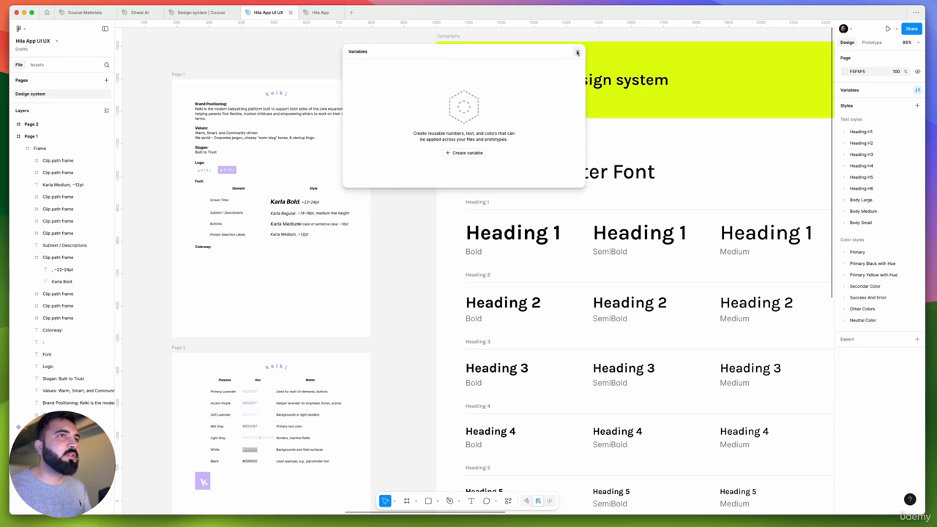
left_click(577, 51)
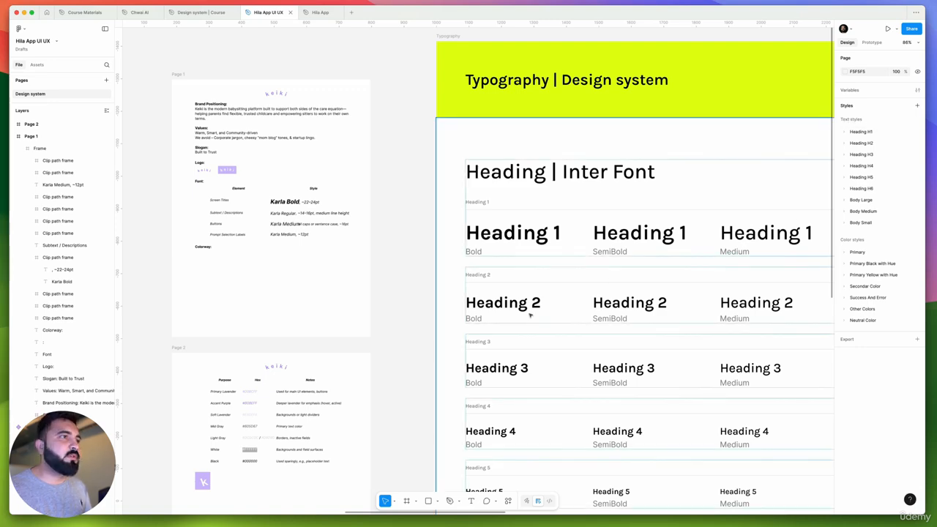
scroll(501, 206, "down", 5)
scroll(560, 265, "up", 3)
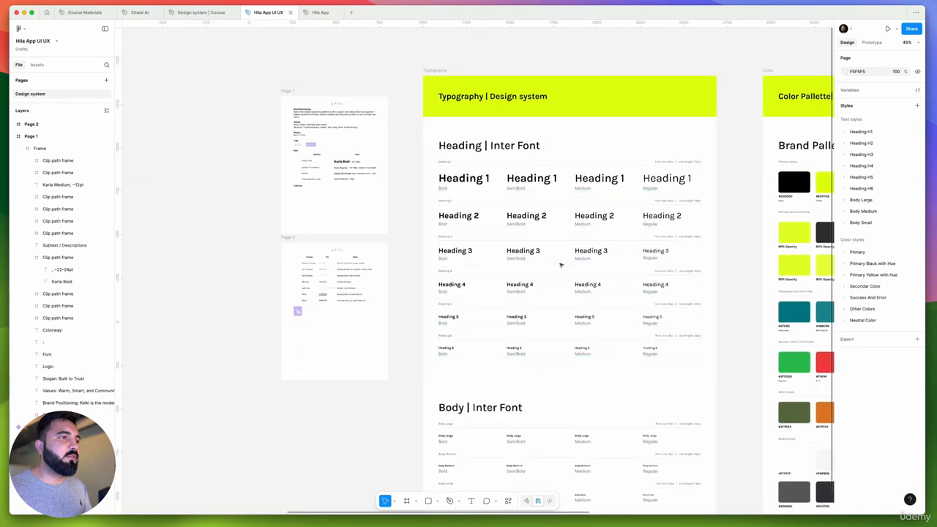
scroll(560, 265, "down", 2)
scroll(491, 366, "up", 5)
scroll(548, 310, "down", 3)
left_click(545, 318)
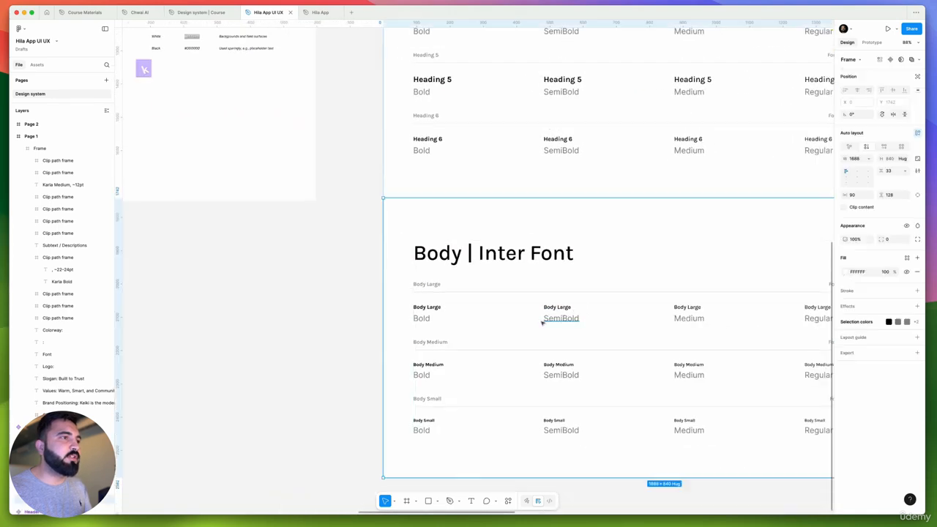
left_click(457, 258)
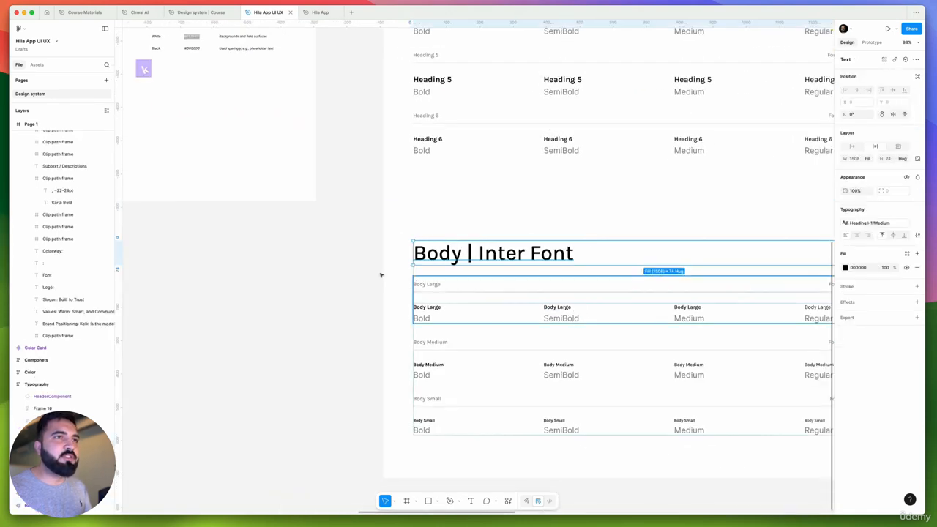
scroll(472, 286, "down", 5)
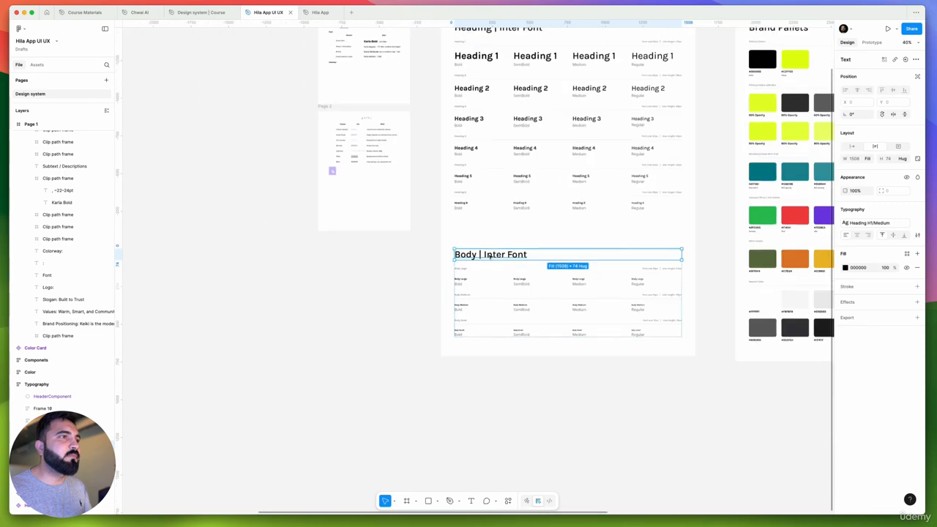
scroll(468, 293, "up", 5)
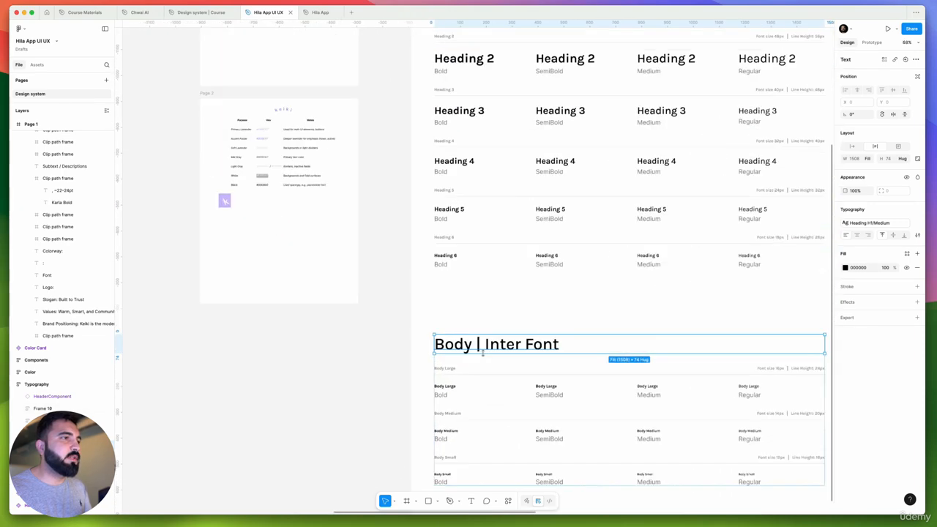
scroll(514, 258, "up", 2)
Replace "Inter Font" with "Karla" in the Heading section title of the Typography frame
left_click(513, 220)
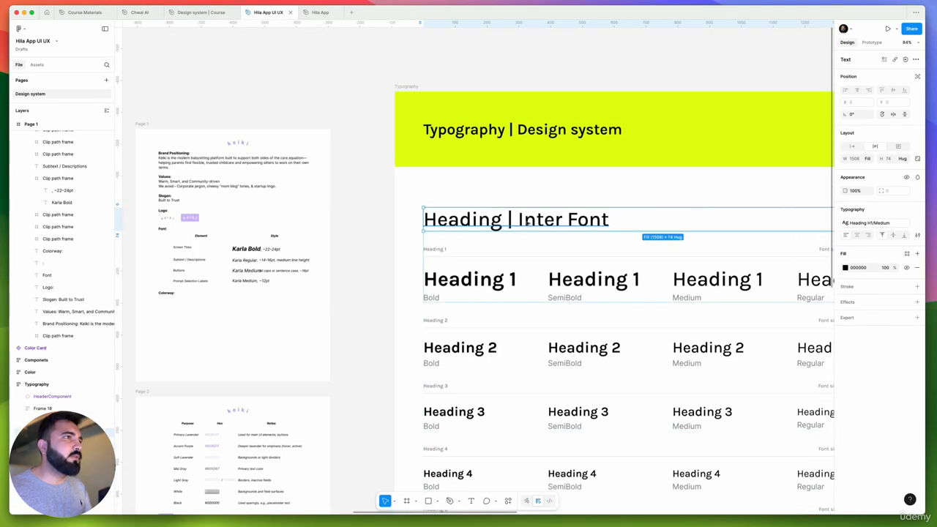
double_click(513, 220)
left_click_drag(519, 220, 657, 220)
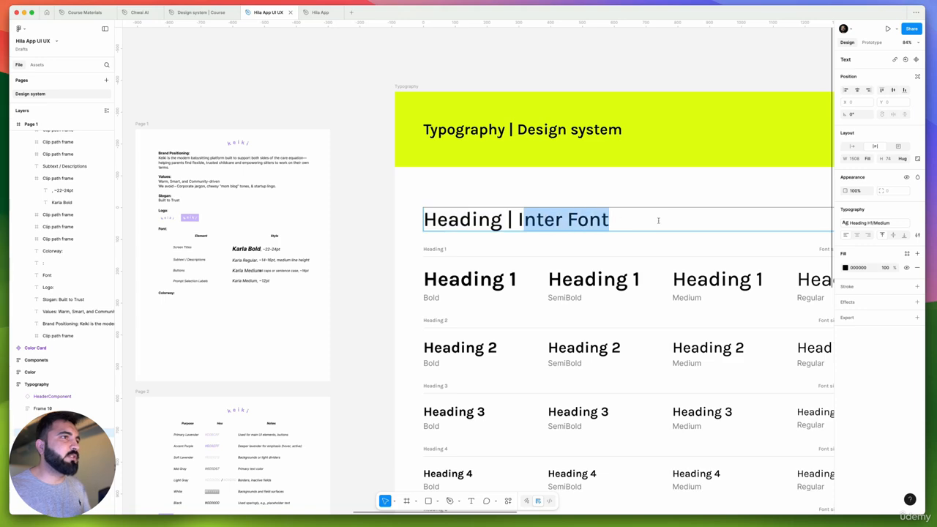
key("BackSpace")
key("BackSpace")
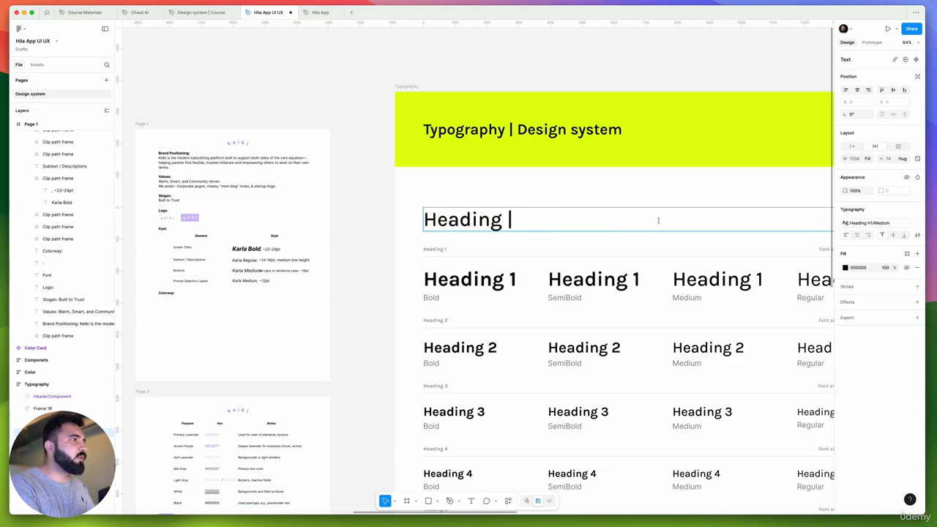
type("Karla")
Replace "Inter Font" with "Karla" in the Body section title of the Typography frame
scroll(658, 222, "down", 10)
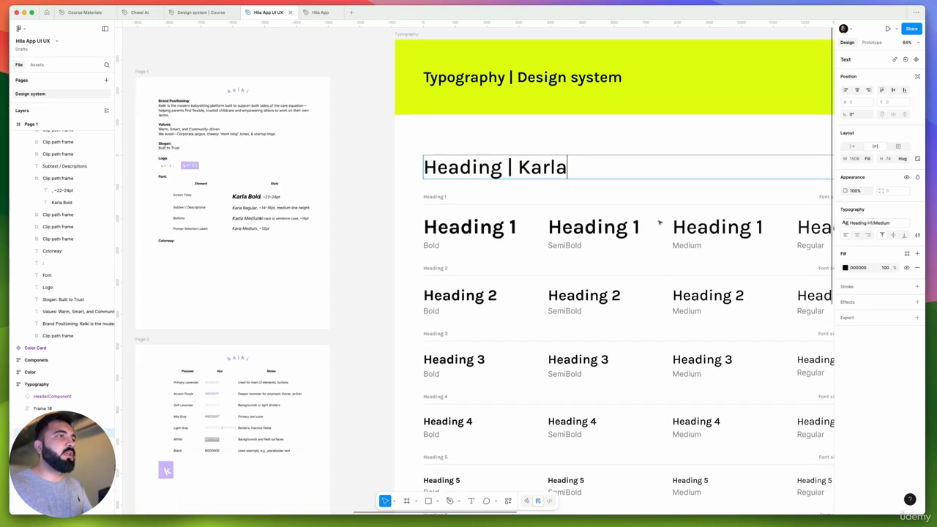
double_click(480, 243)
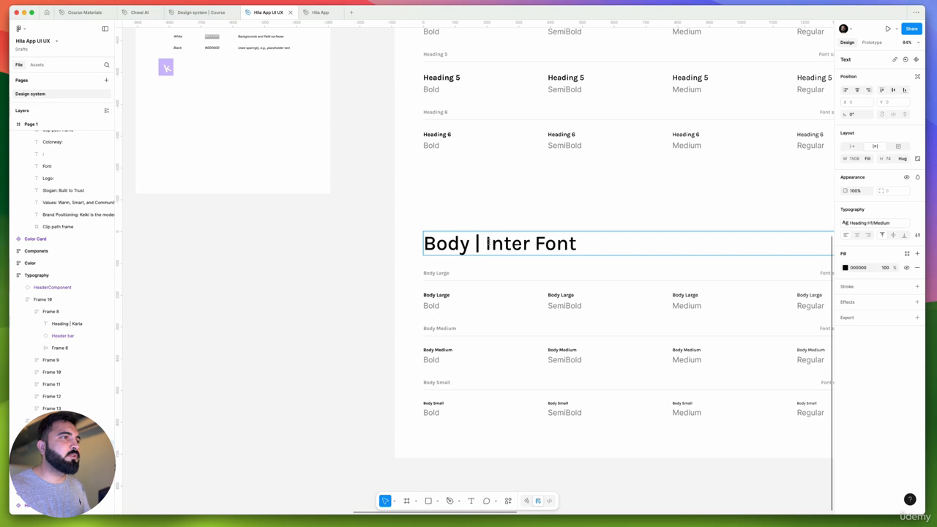
left_click_drag(486, 244, 579, 236)
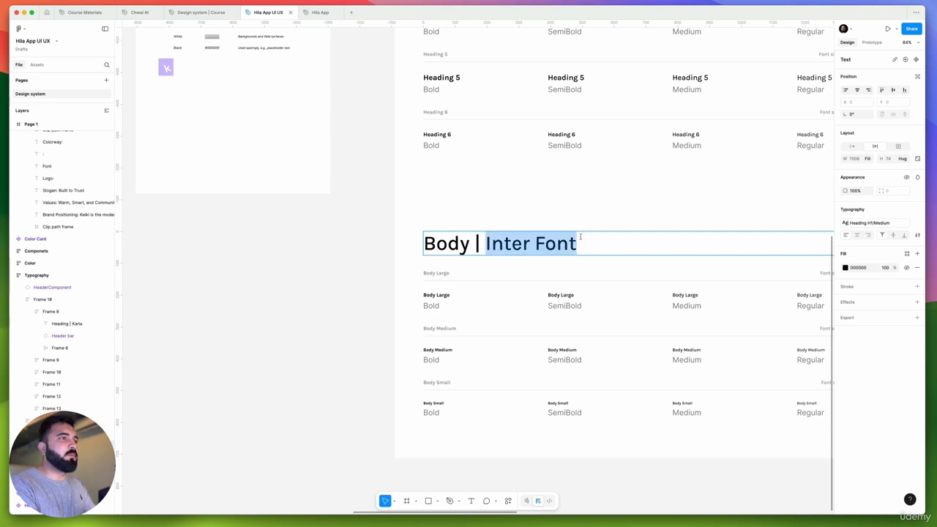
type("Karla")
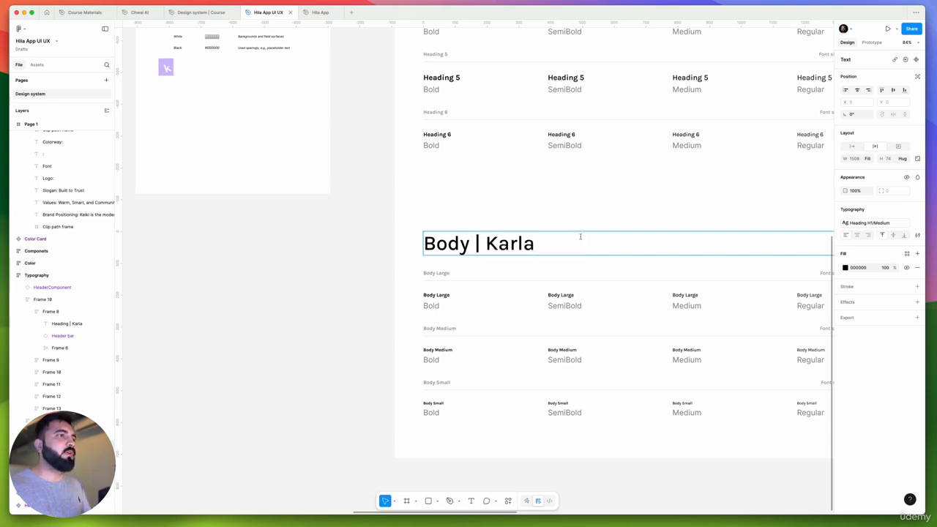
scroll(551, 237, "down", 5)
key("Escape")
Move the Page 2 brand color sheet above the Color frame, aligned with that frame's left edge
scroll(430, 288, "up", 5)
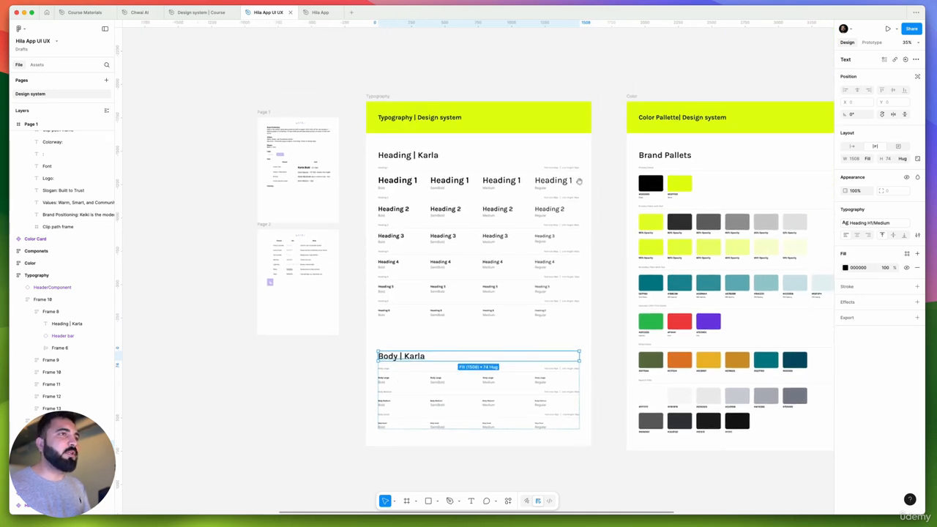
left_click_drag(578, 180, 542, 199)
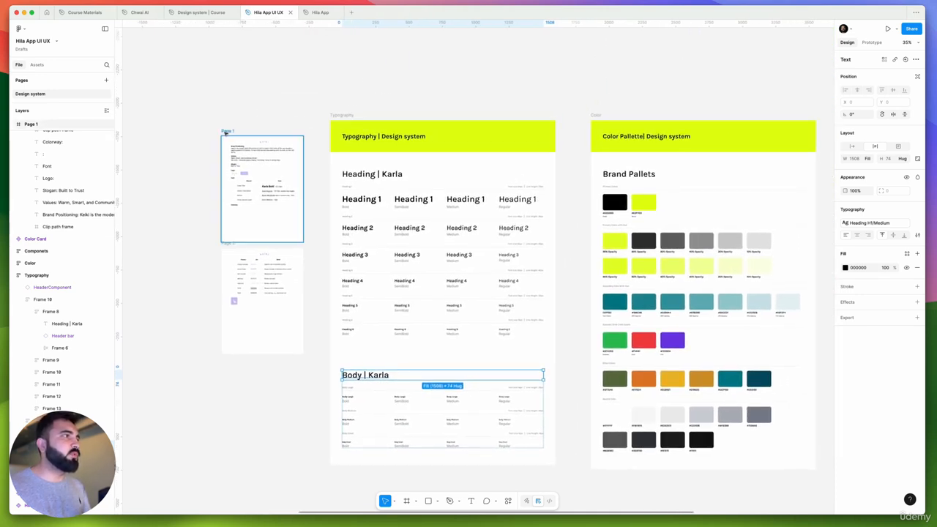
left_click(226, 244)
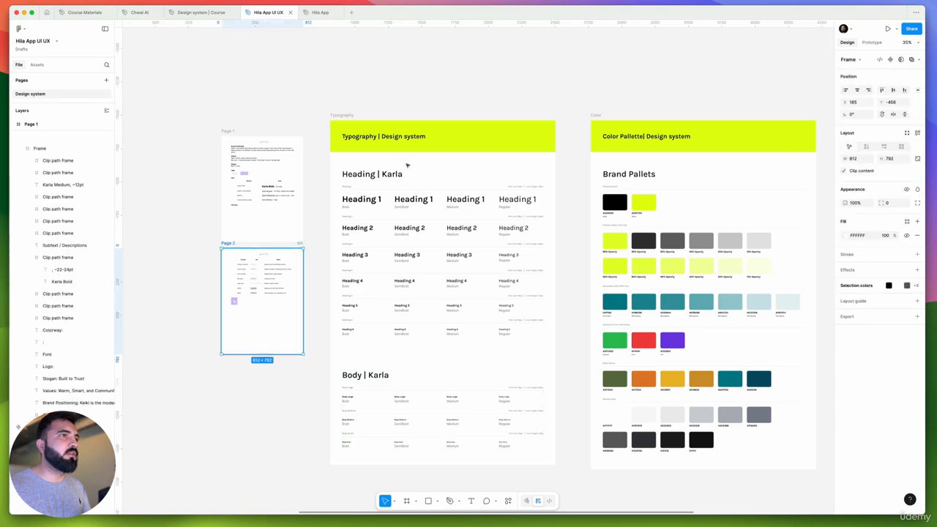
left_click_drag(226, 244, 595, 93)
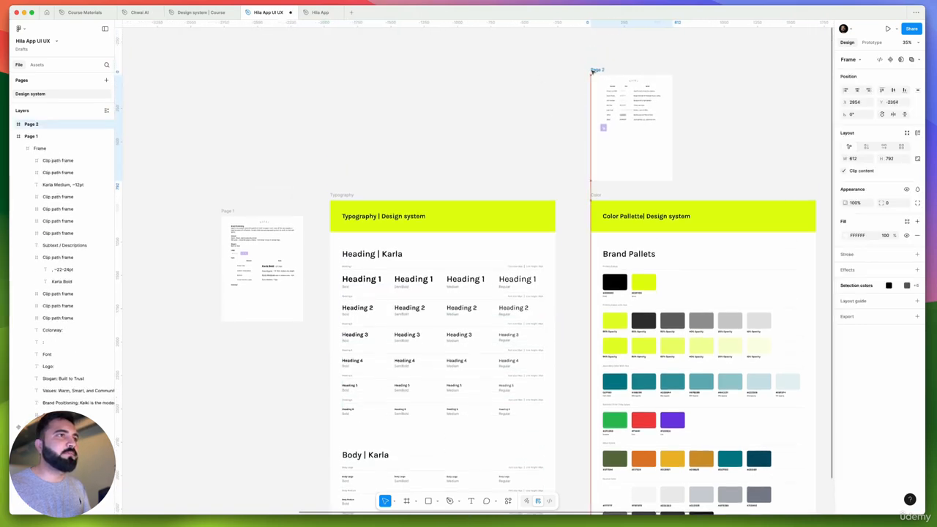
Examine the keiki color table on Page 2, reading each color's purpose, hex code and usage notes
left_click(224, 211)
scroll(505, 190, "right", 5)
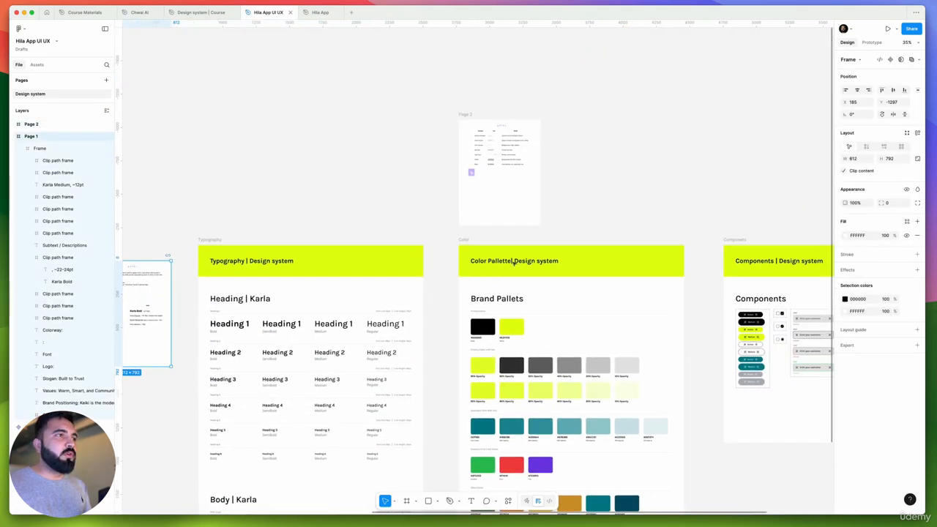
scroll(494, 166, "up", 5, "ctrl")
scroll(494, 166, "up", 3)
scroll(475, 102, "up", 6, "ctrl")
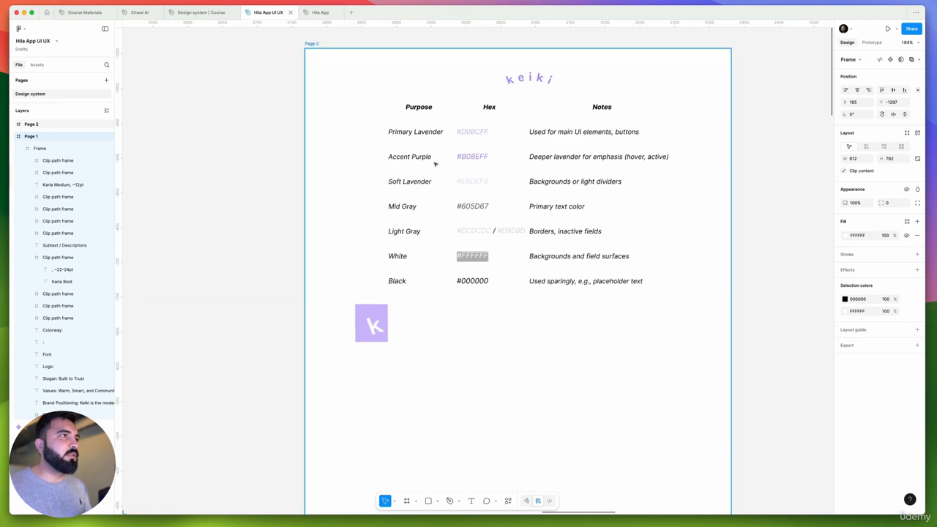
scroll(461, 150, "down", 1, "ctrl")
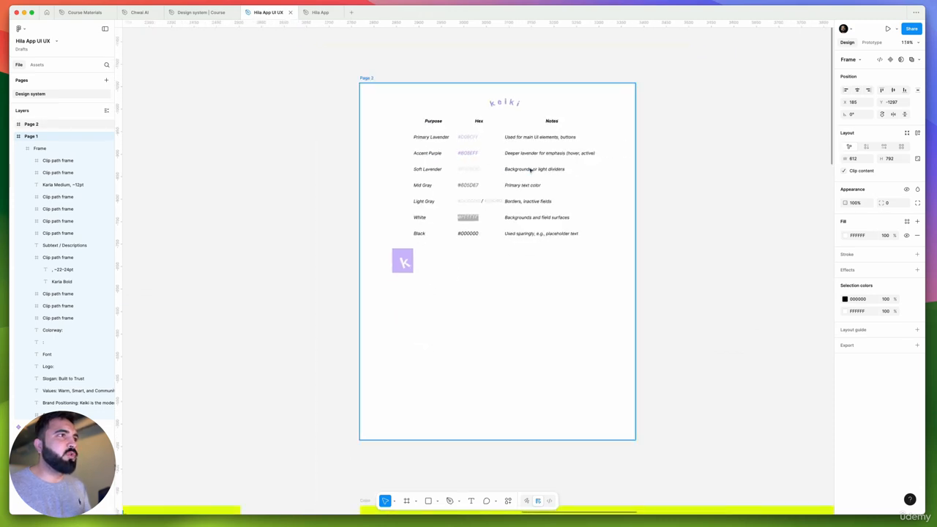
scroll(467, 169, "up", 2, "ctrl")
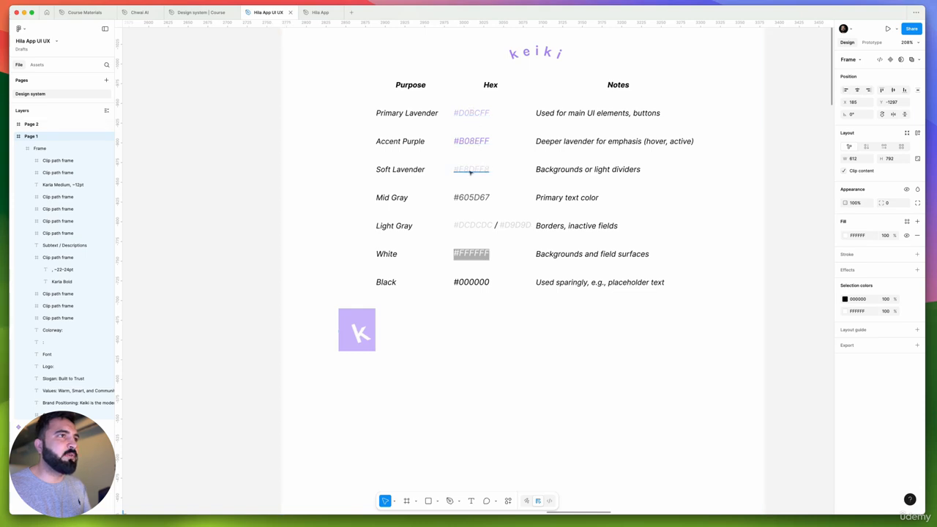
scroll(554, 173, "down", 3, "ctrl")
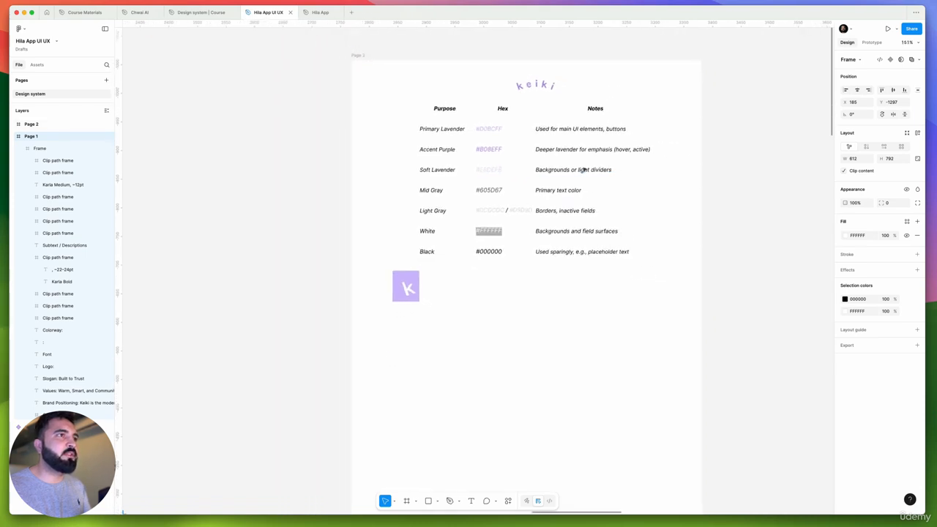
scroll(583, 169, "down", 4, "ctrl")
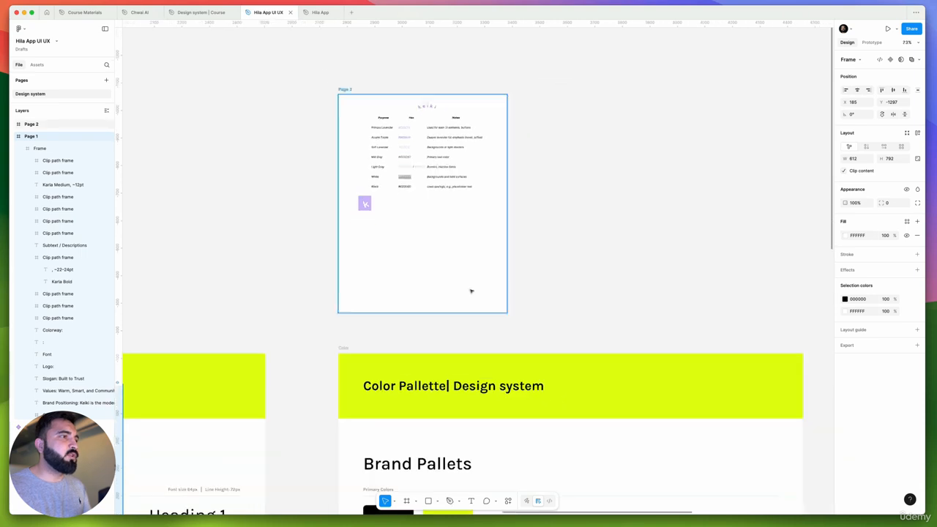
scroll(418, 382, "down", 3)
Copy the Primary Lavender hex code #D0BCFF from the Page 2 color table
left_click(399, 417)
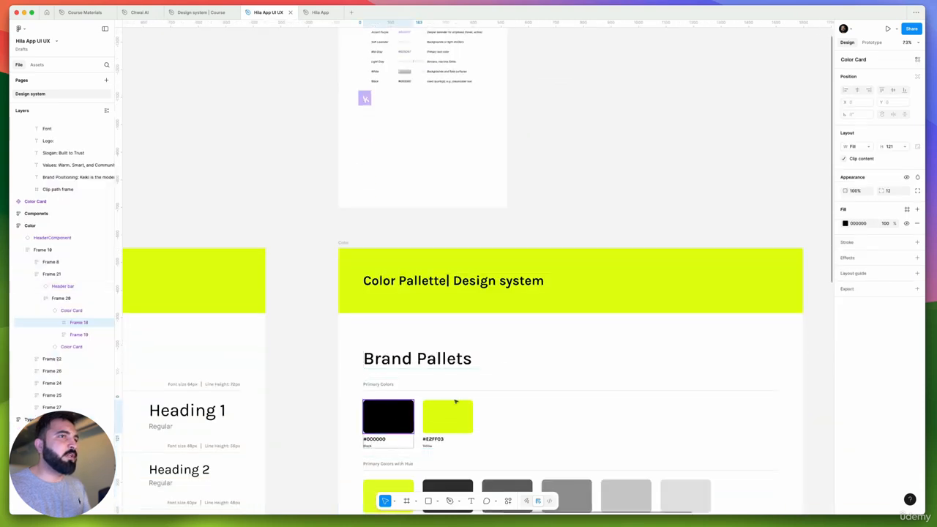
left_click(643, 218)
scroll(673, 295, "up", 3)
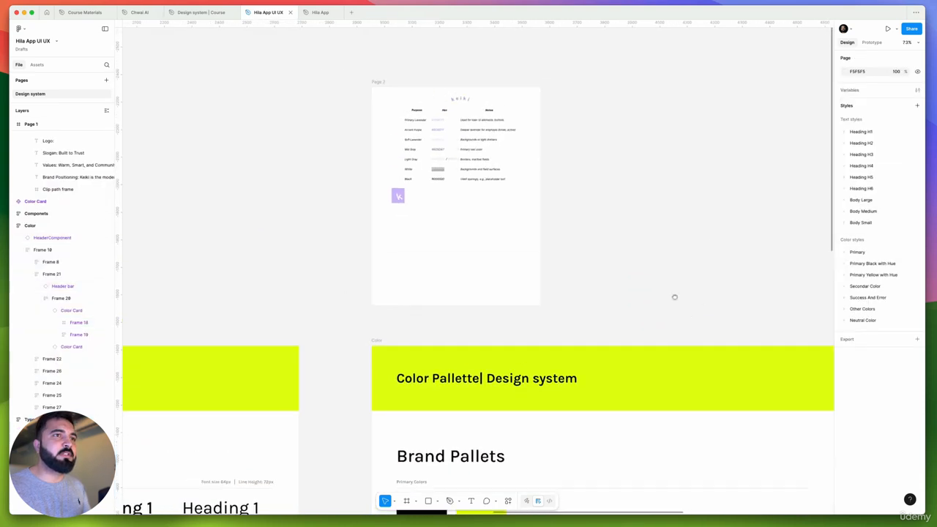
left_click(845, 253)
scroll(642, 202, "up", 3)
scroll(538, 216, "up", 5, "ctrl")
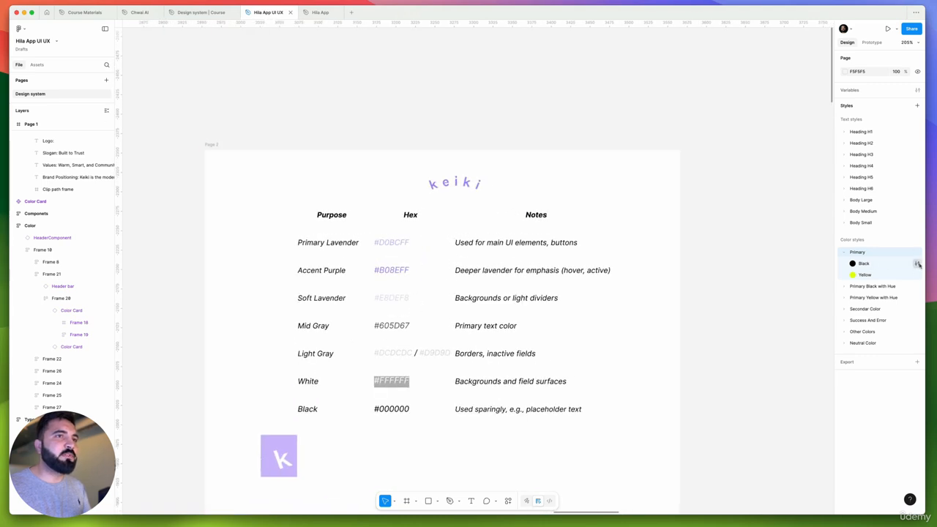
left_click(917, 264)
left_click(733, 376)
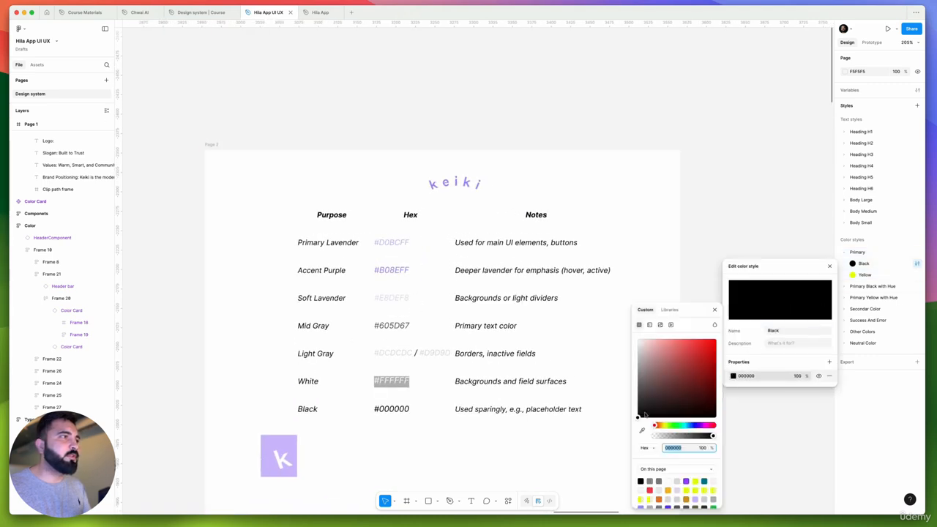
left_click(377, 247)
left_click(377, 247)
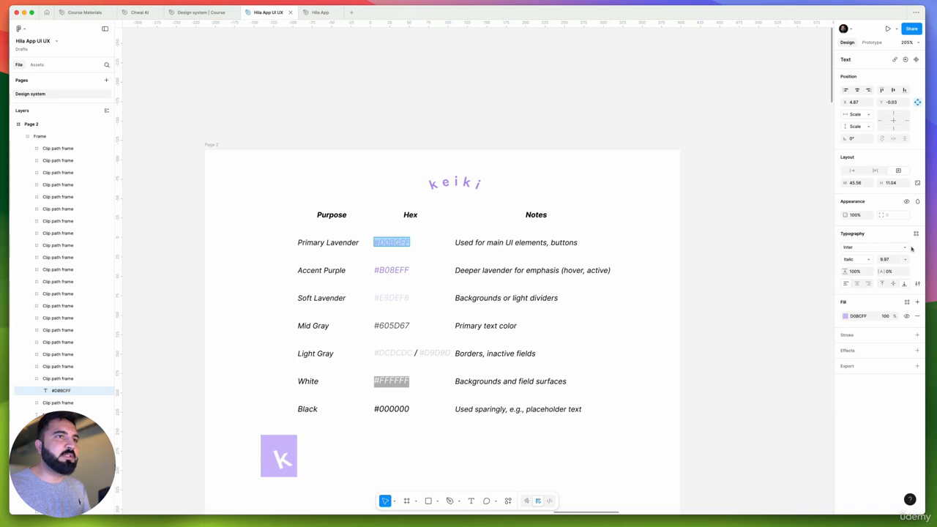
left_click(722, 244)
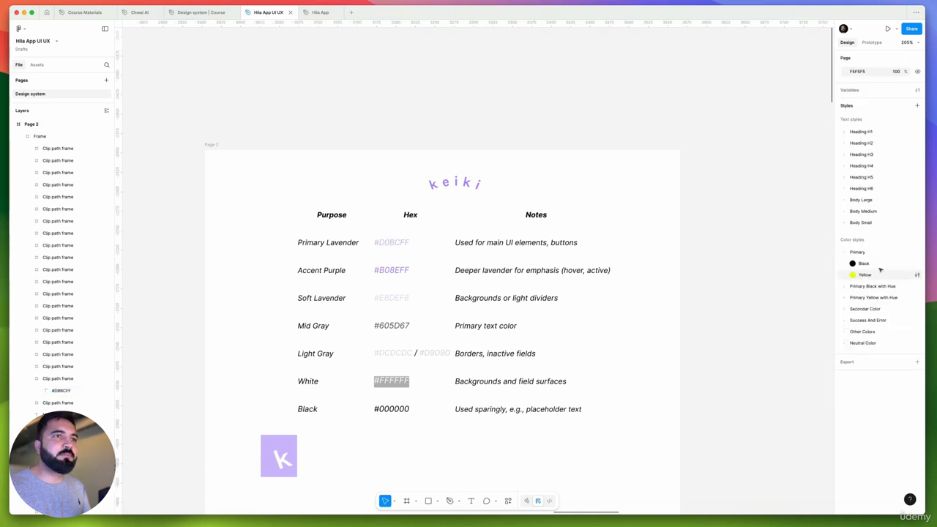
Set the Black color style in the Primary group to D0BCFF and rename it "Primary Lavender"
left_click(916, 263)
left_click(760, 377)
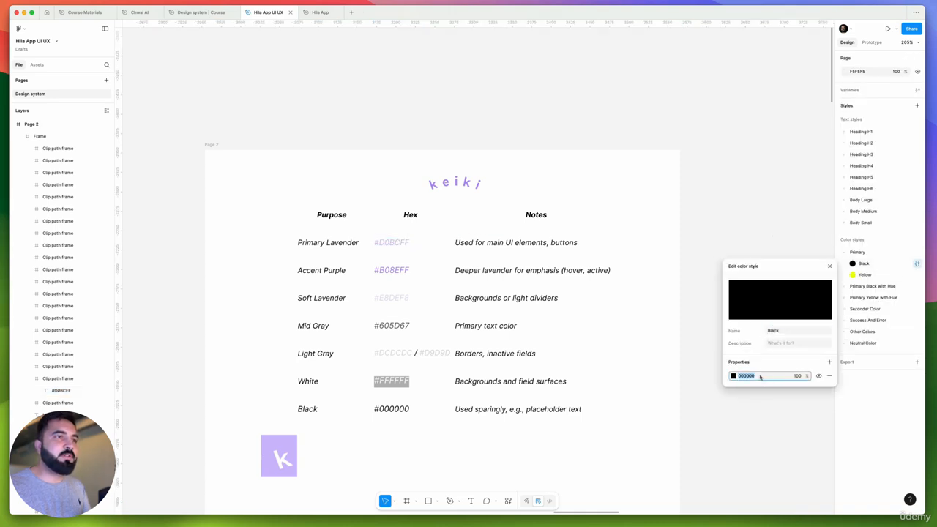
type("#D0BCFF")
left_click(791, 331)
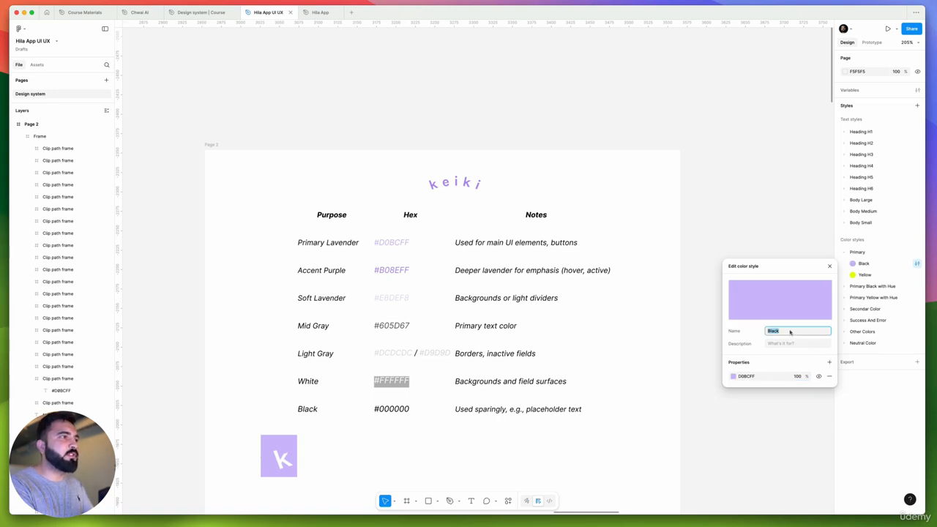
type("Primary")
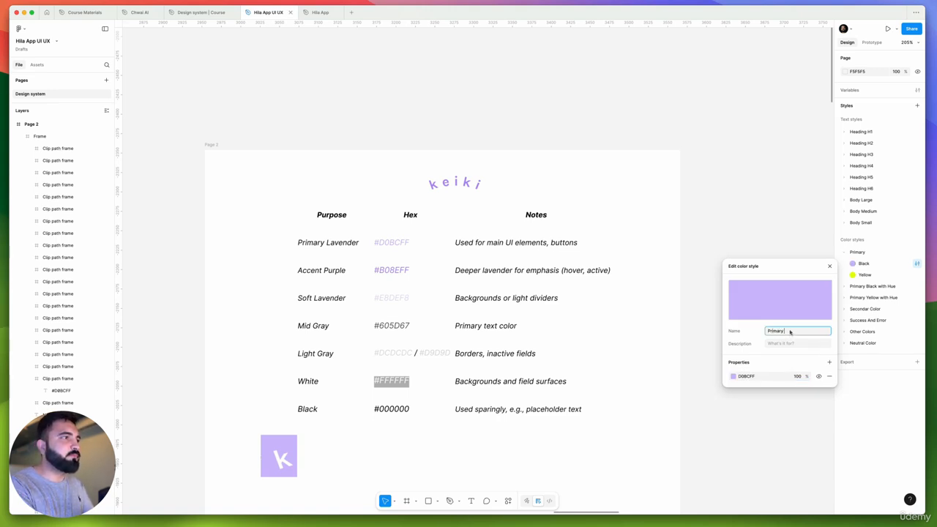
type(" Lavender")
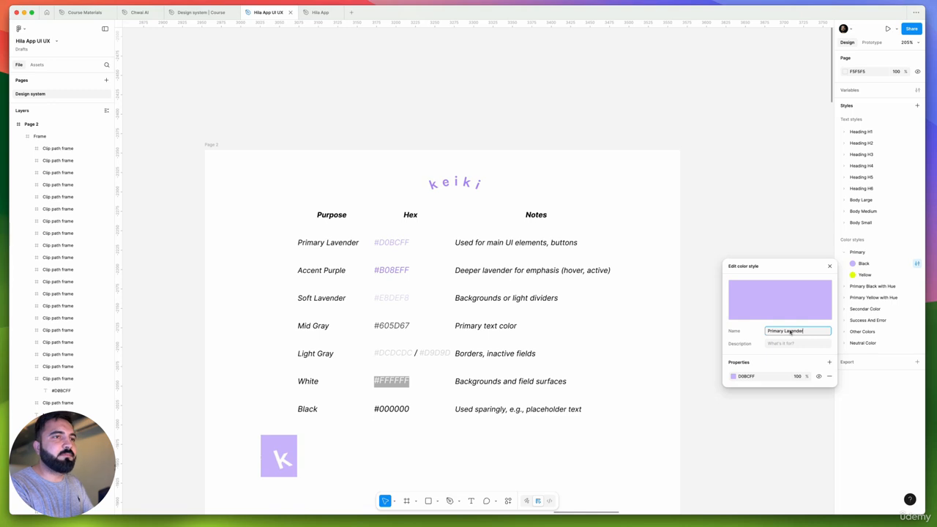
key("Return")
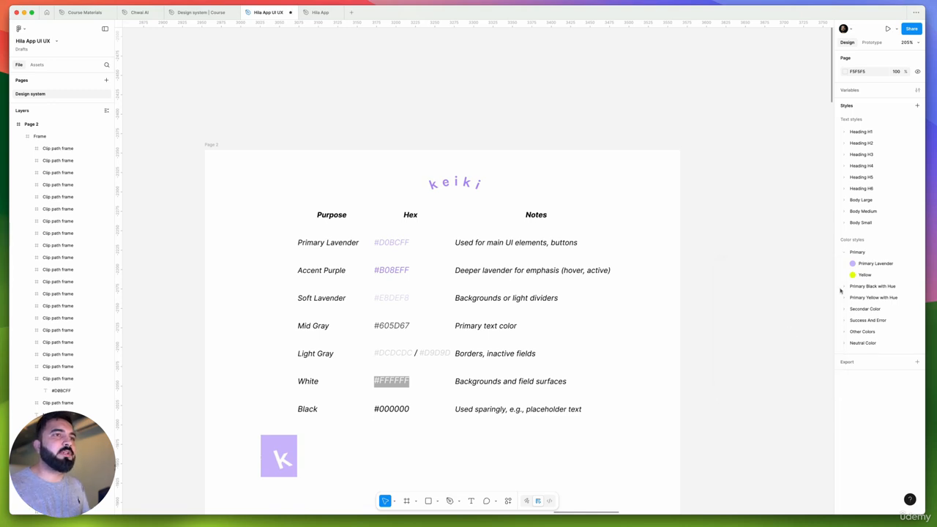
Copy the Accent Purple hex code #B08EFF from the Page 2 color table
left_click(917, 274)
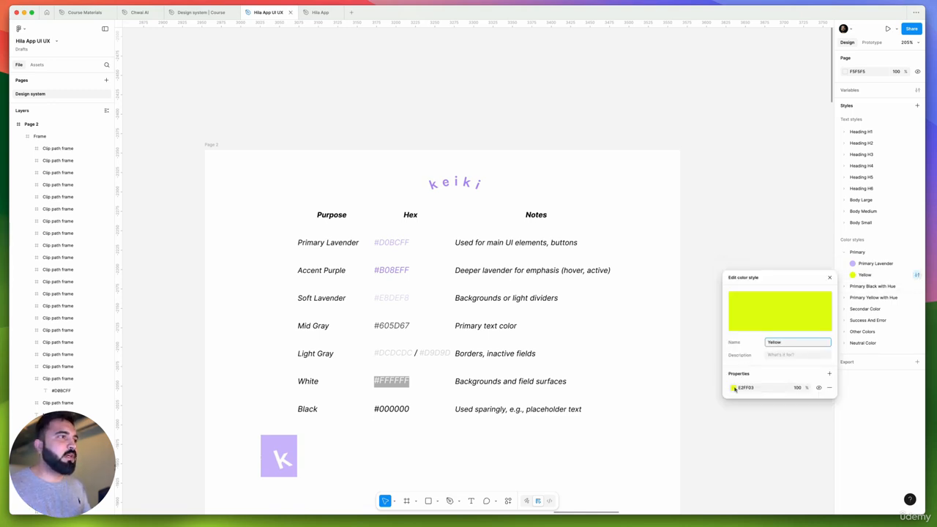
left_click(388, 273, "super")
double_click(390, 272)
key("super+c")
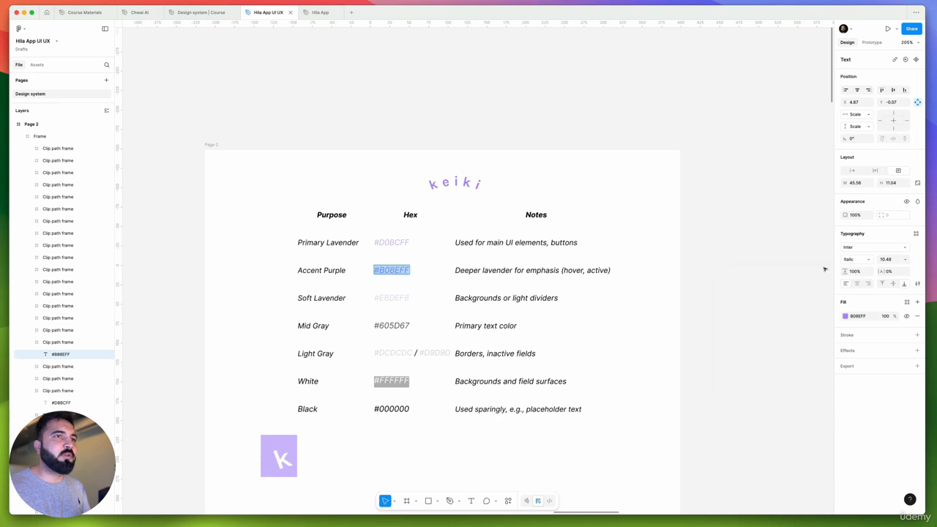
left_click(753, 254)
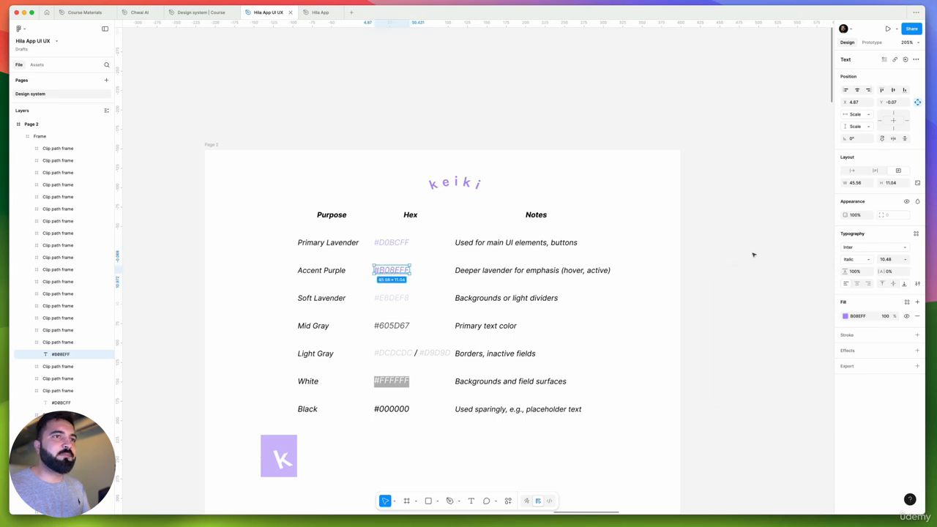
left_click(752, 254)
Set the Yellow color style in the Primary group to B08EFF and rename it "Accent Purple"
left_click(916, 275)
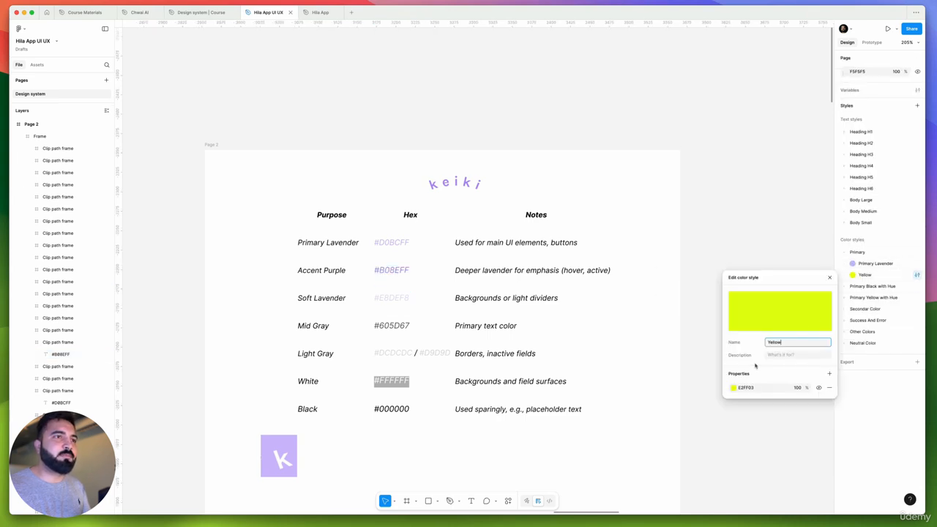
left_click(746, 387)
key("super+v")
left_click(802, 341)
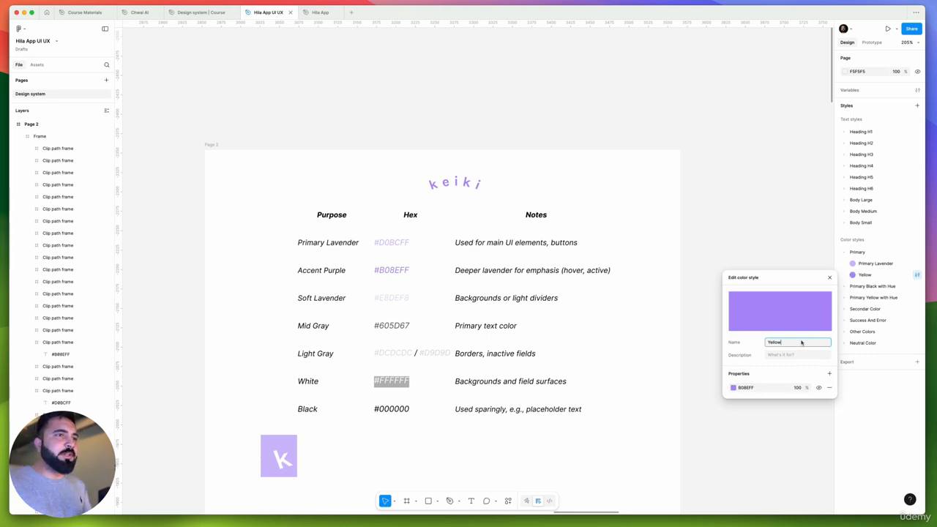
double_click(797, 343)
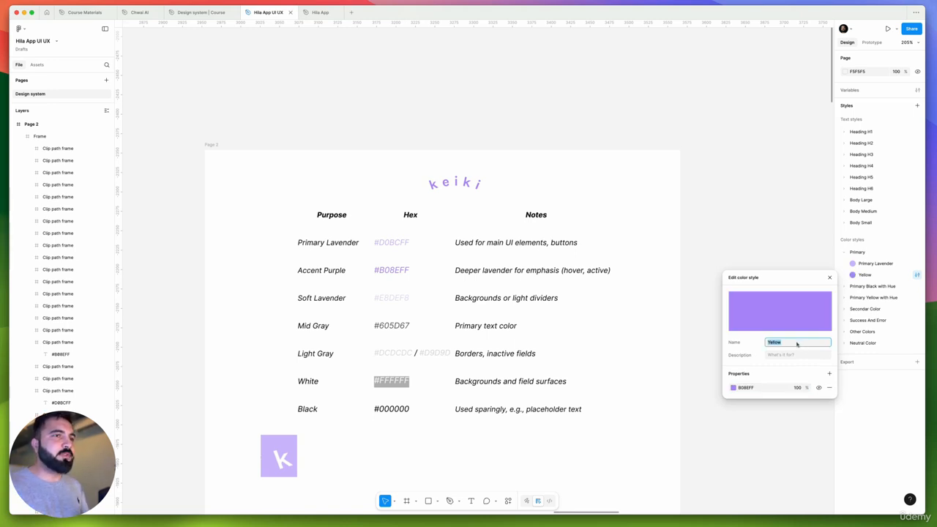
type("Accent")
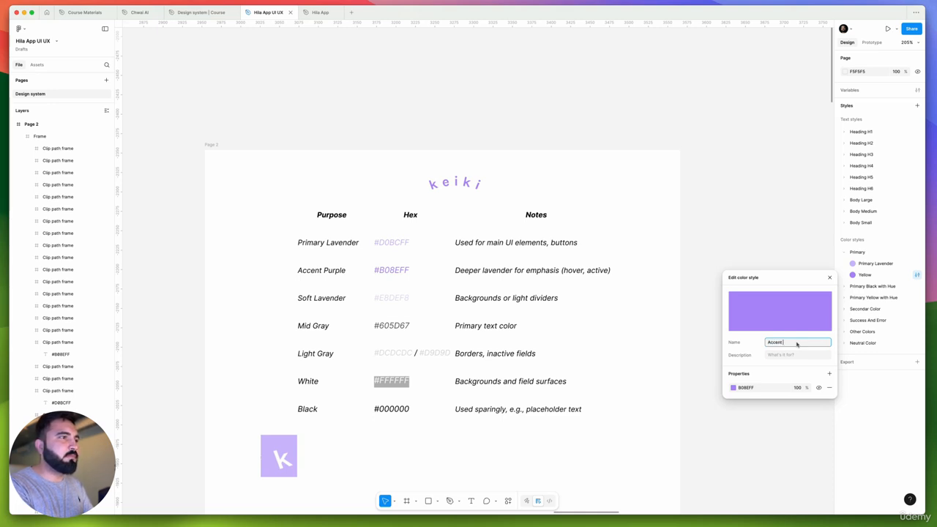
type(" Purple")
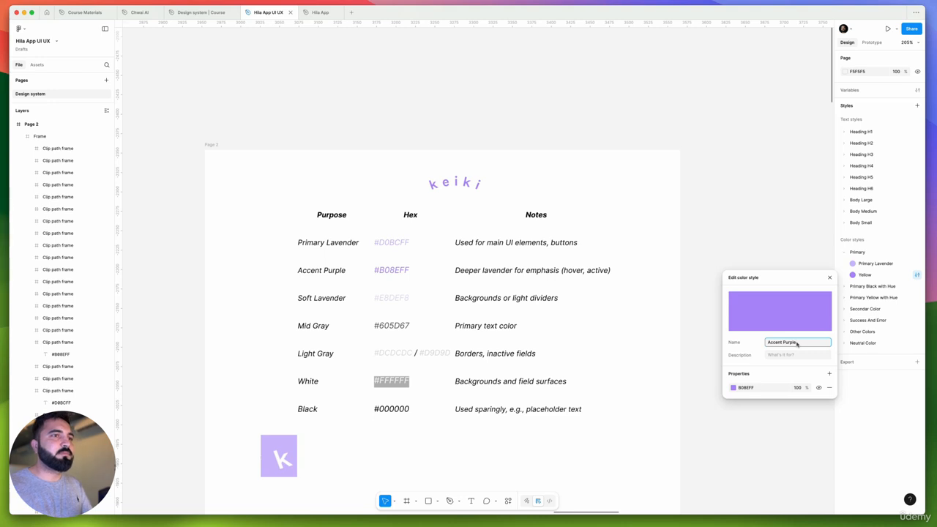
key("Return")
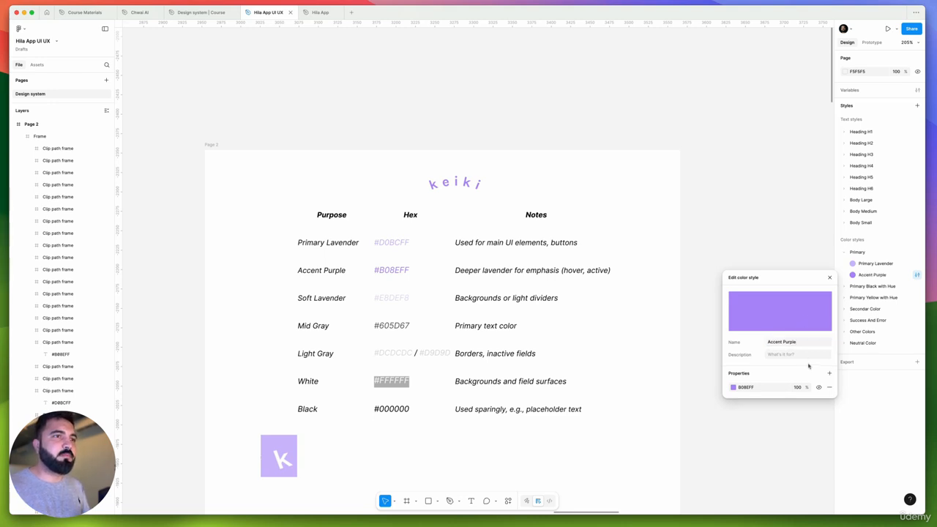
Review the colors in the Primary Black with Hue, Primary Yellow with Hue, Secondar Color, and Success And Error style groups
left_click(845, 252)
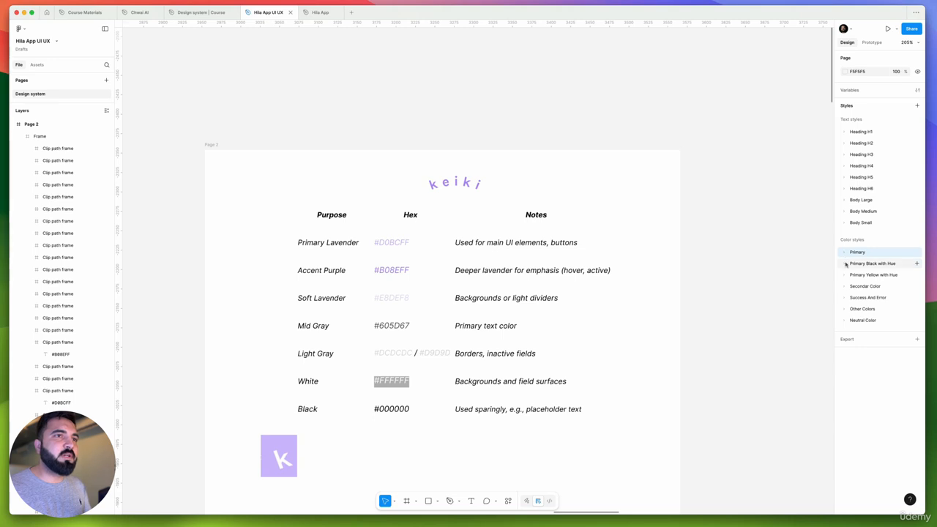
left_click(845, 263)
left_click(846, 263)
left_click(845, 275)
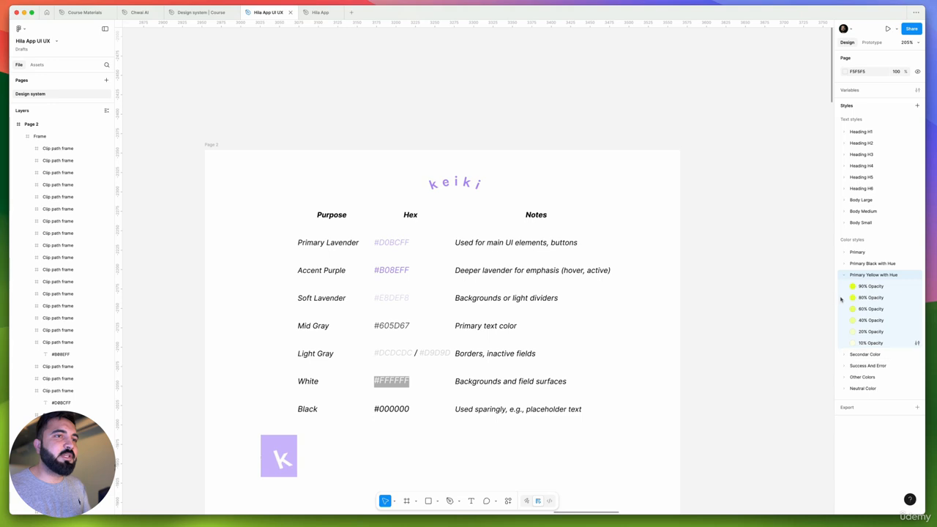
left_click(391, 271)
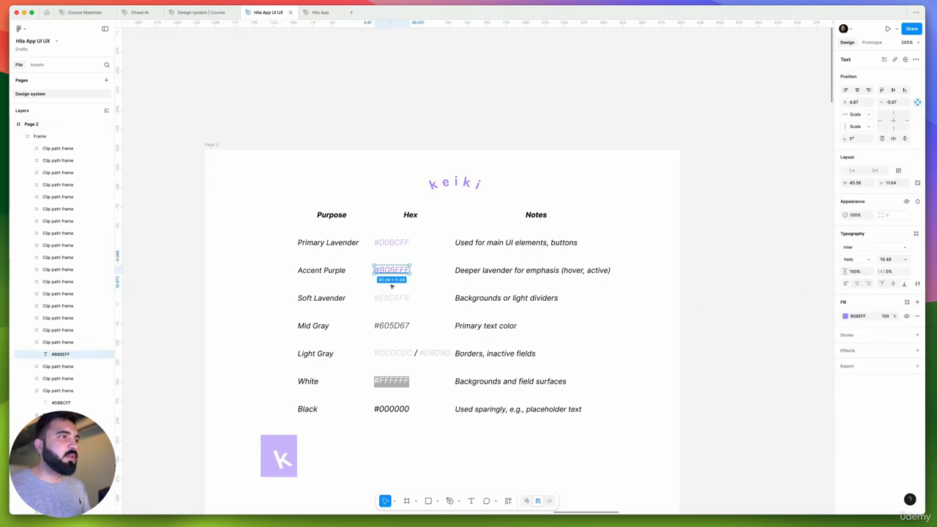
left_click(791, 265)
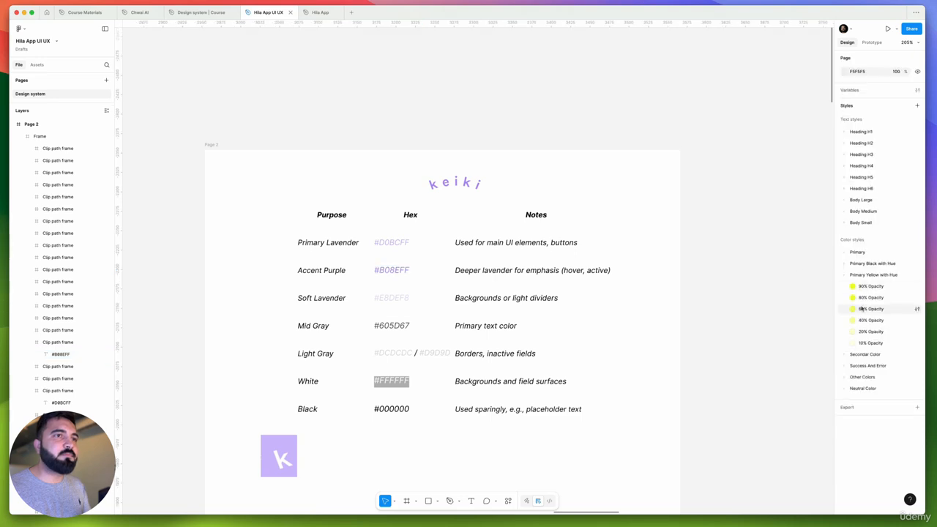
left_click(845, 355)
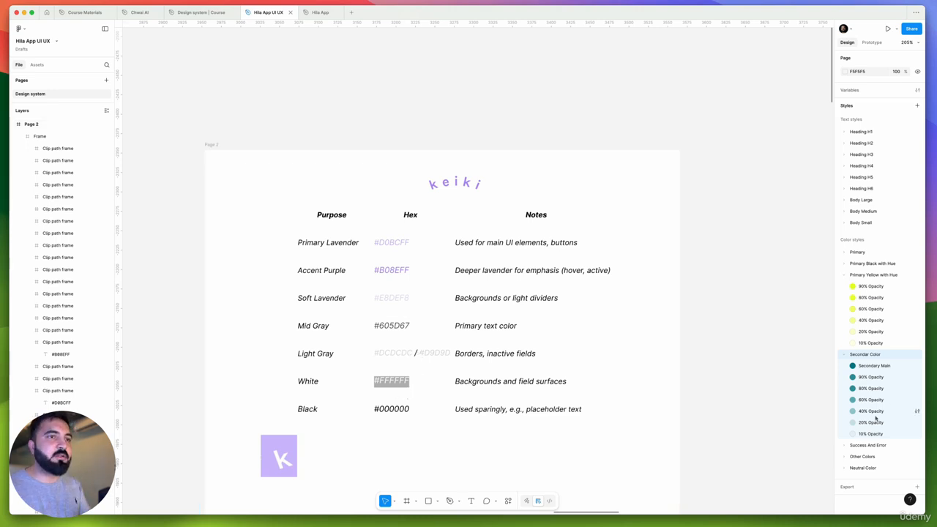
left_click(844, 444)
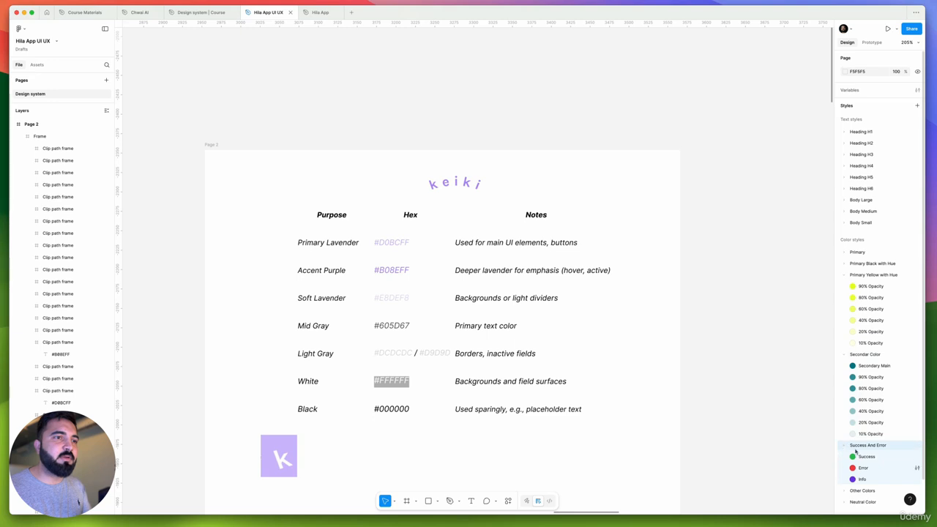
Reorder the Neutral Color styles so that 01 through 06 run in ascending order
scroll(852, 446, "down", 1)
left_click(846, 468)
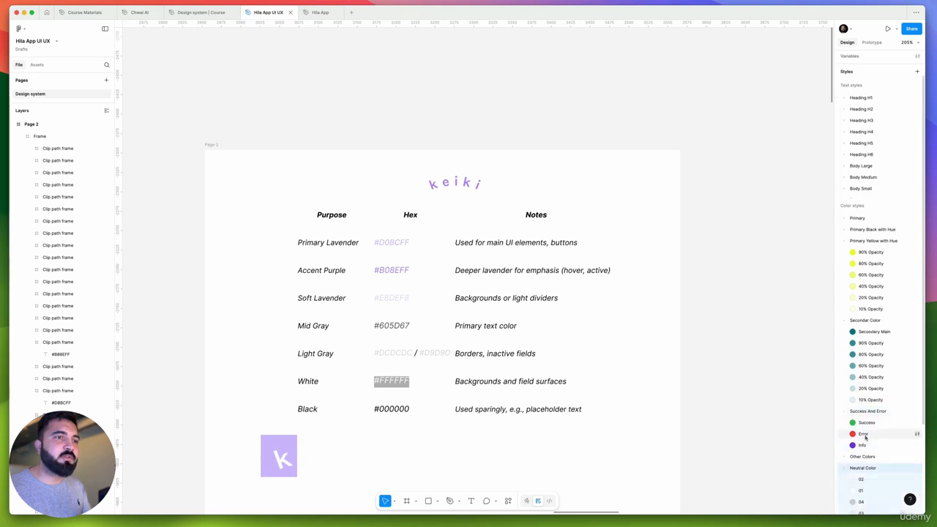
scroll(866, 434, "down", 3)
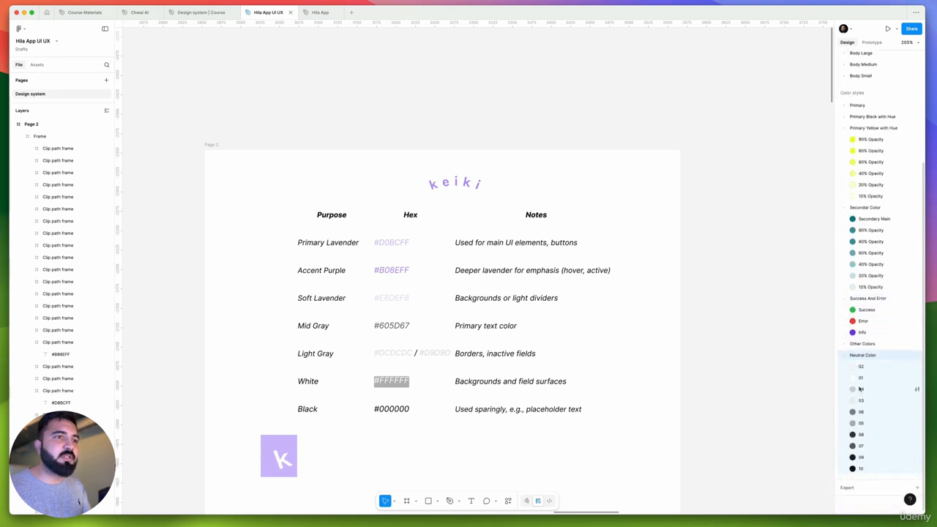
left_click_drag(865, 383, 865, 365)
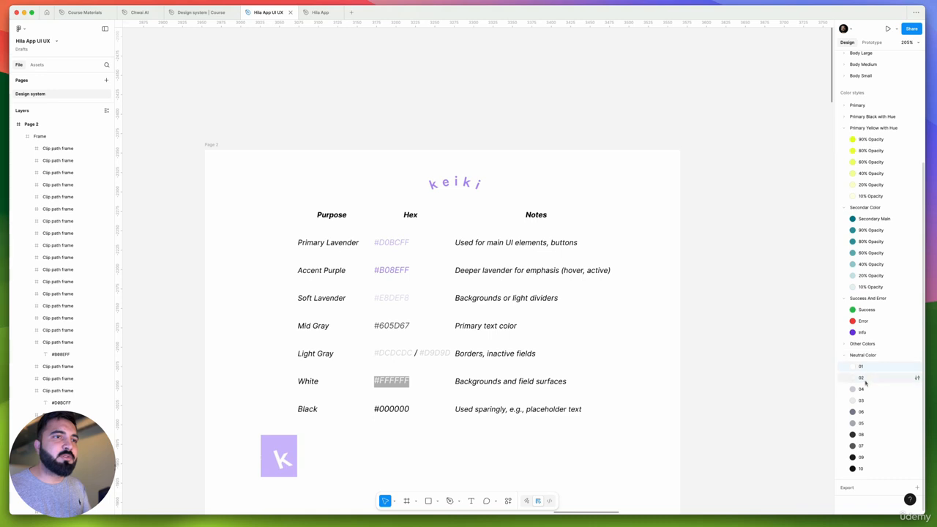
left_click_drag(866, 401, 866, 425)
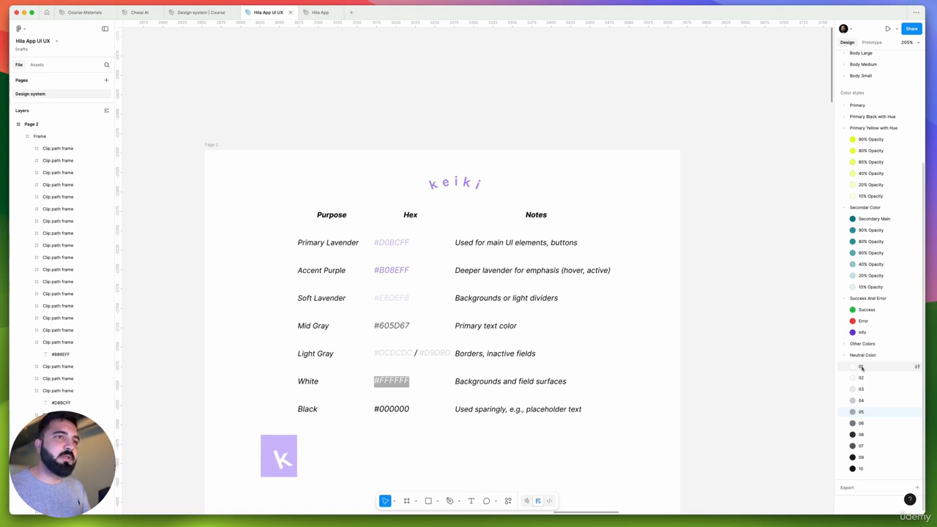
Rename the Neutral Color style 01 to "White"
left_click(917, 366)
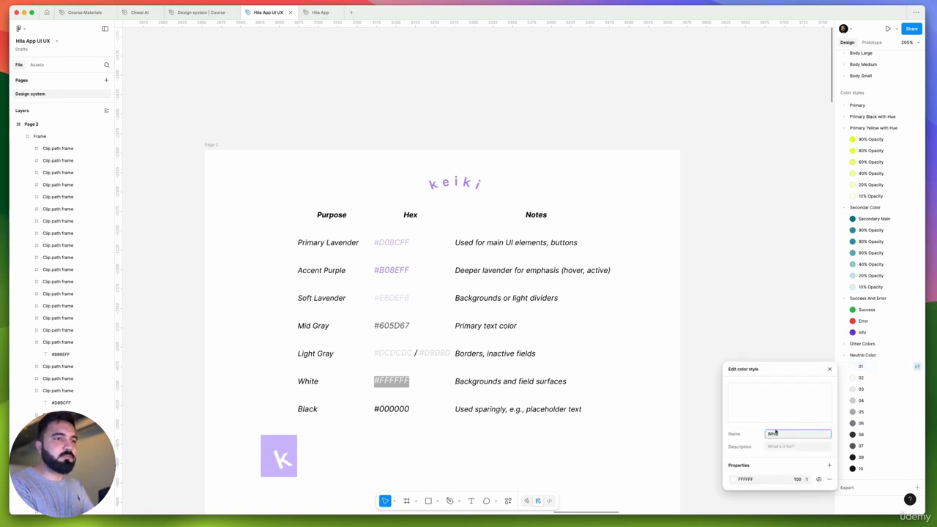
type("White")
key("Return")
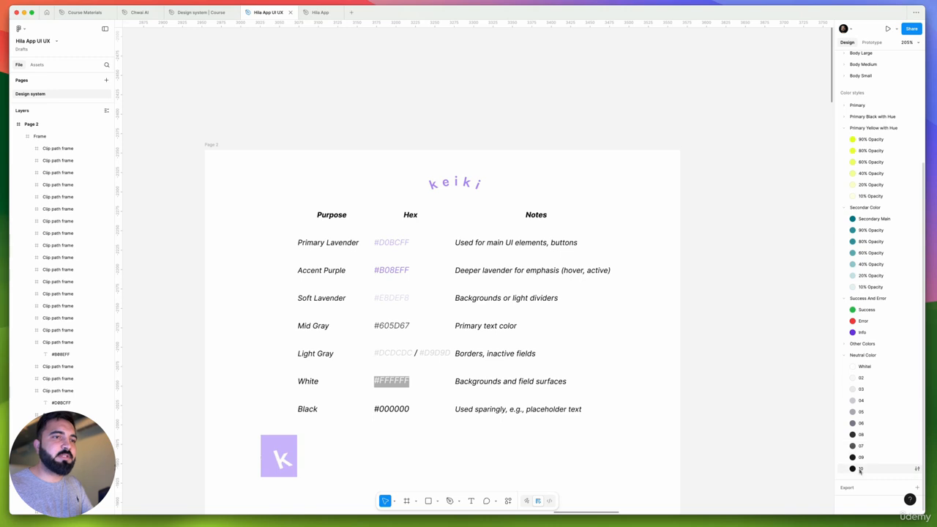
Set the Neutral Color style 10 to 000000 and rename it "Black"
left_click(916, 469)
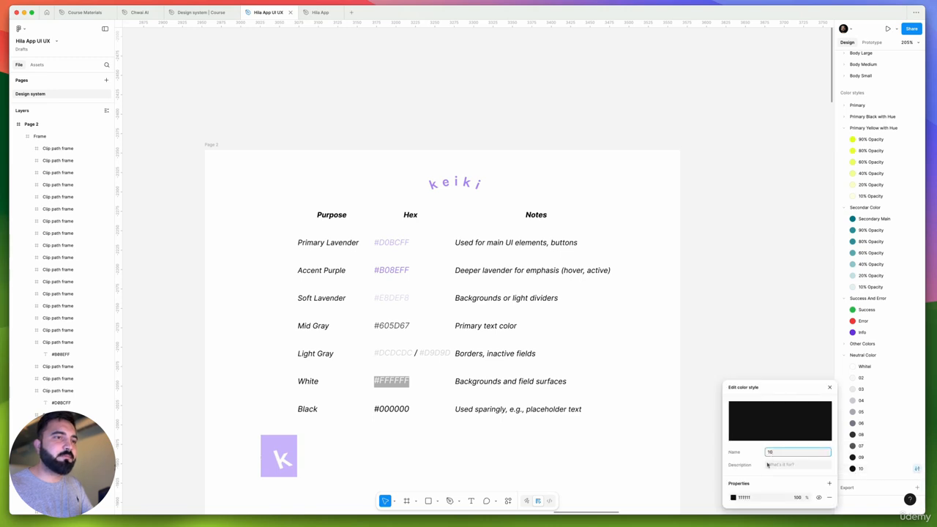
left_click(733, 497)
left_click_drag(671, 376, 546, 487)
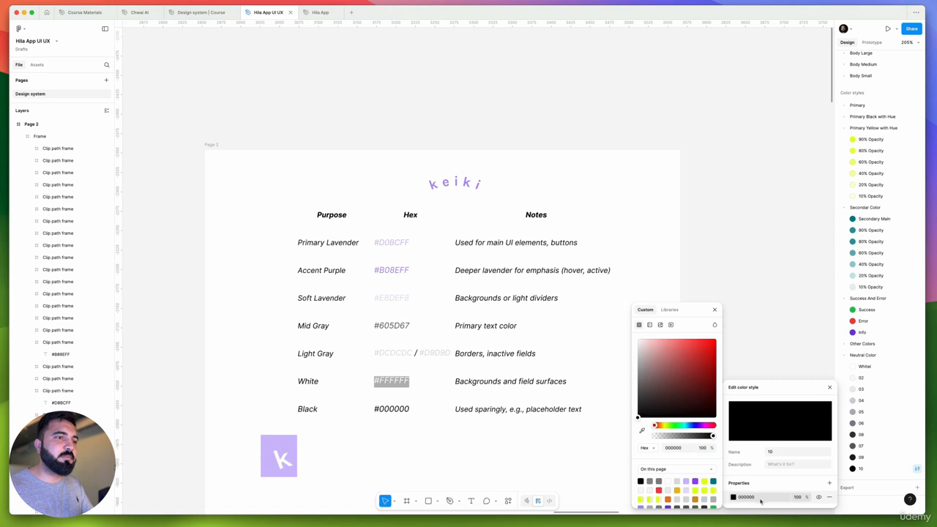
left_click(780, 450)
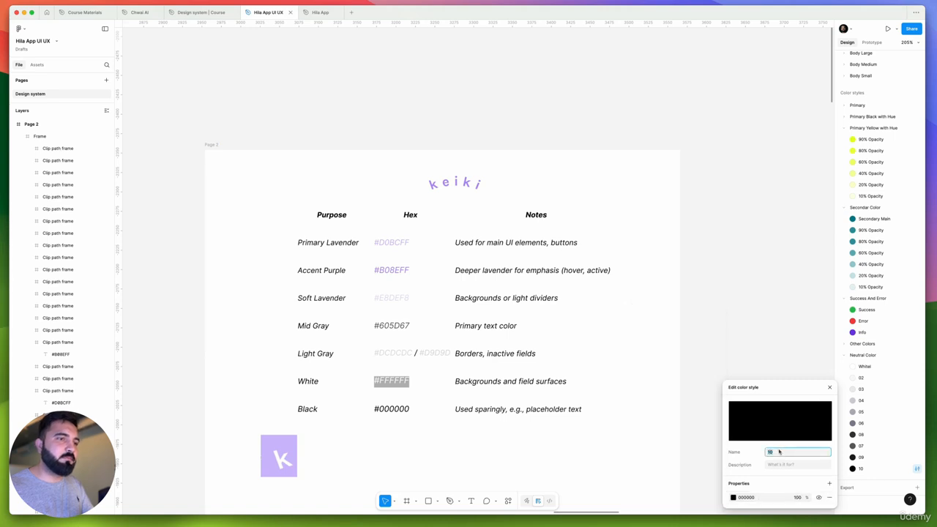
type("Black")
key("Return")
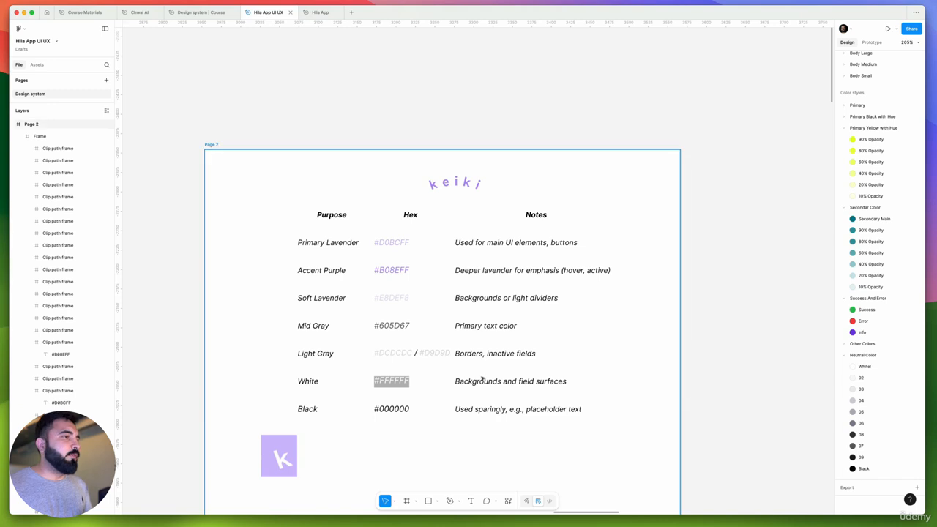
Copy the Accent Purple hex code B08EFF from the brand table into the 90% Opacity style's yellow fill in the Primary Yellow with Hue group
scroll(721, 289, "down", 3)
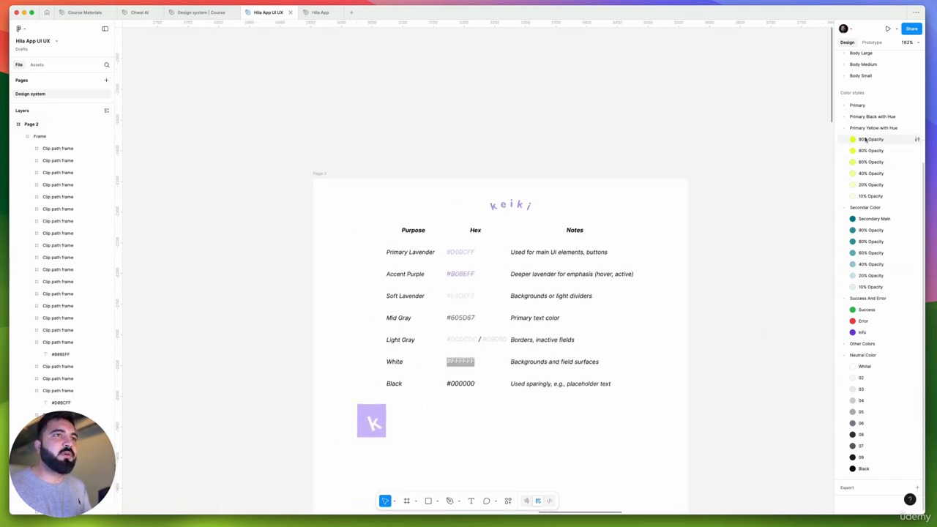
left_click(916, 139)
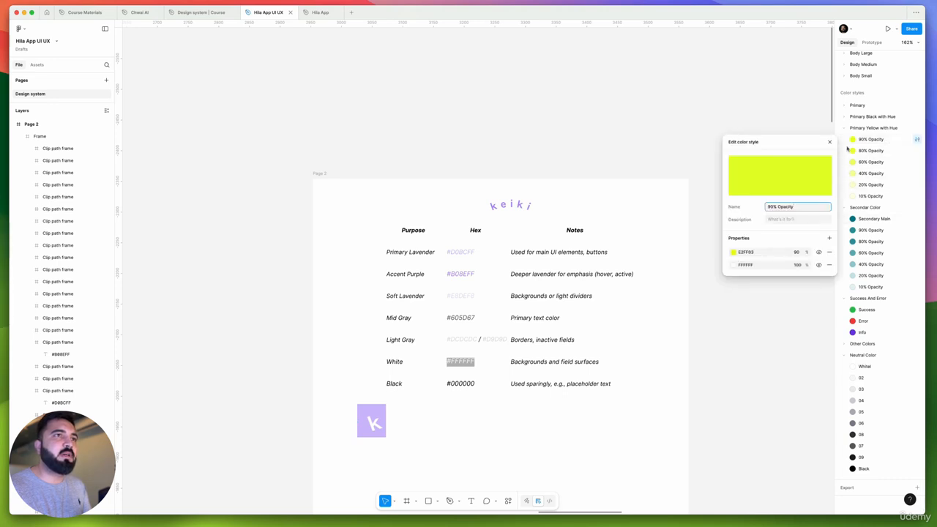
left_click(463, 252)
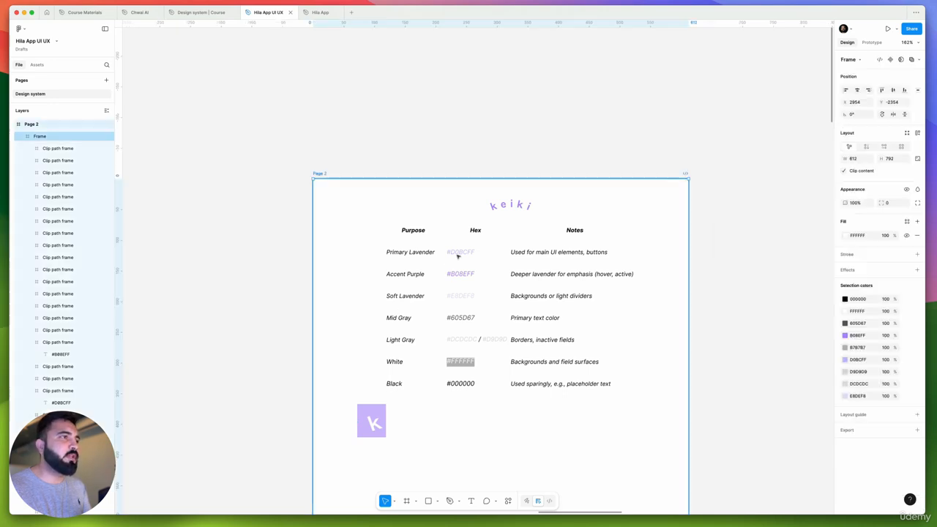
double_click(463, 252)
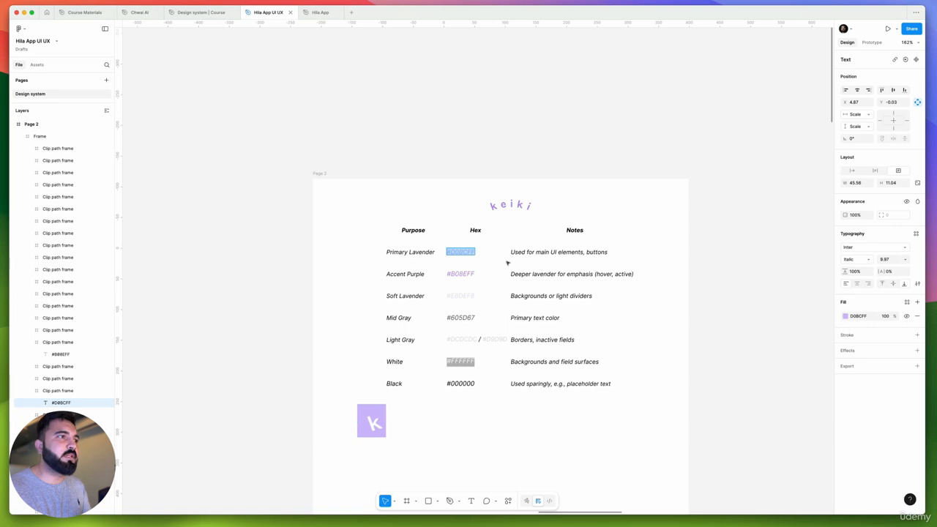
left_click(459, 274)
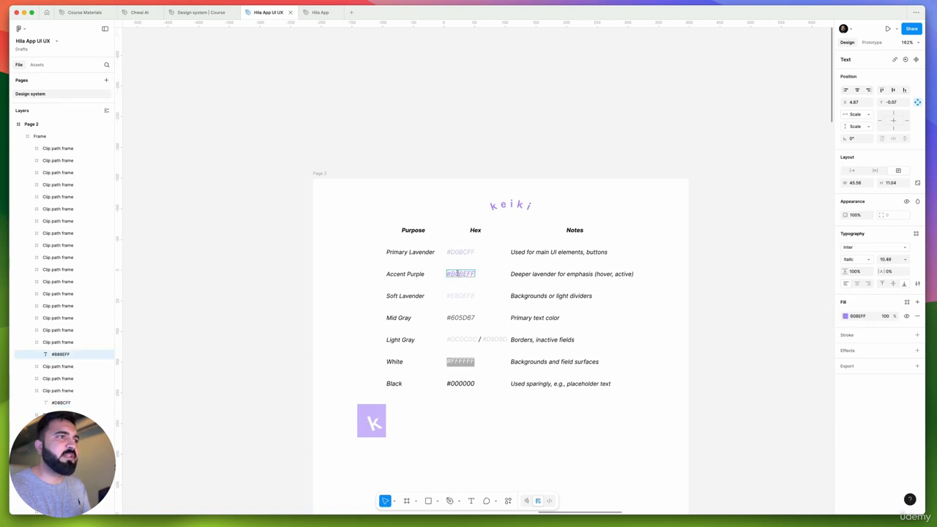
double_click(460, 273)
key("super+c")
left_click(750, 239)
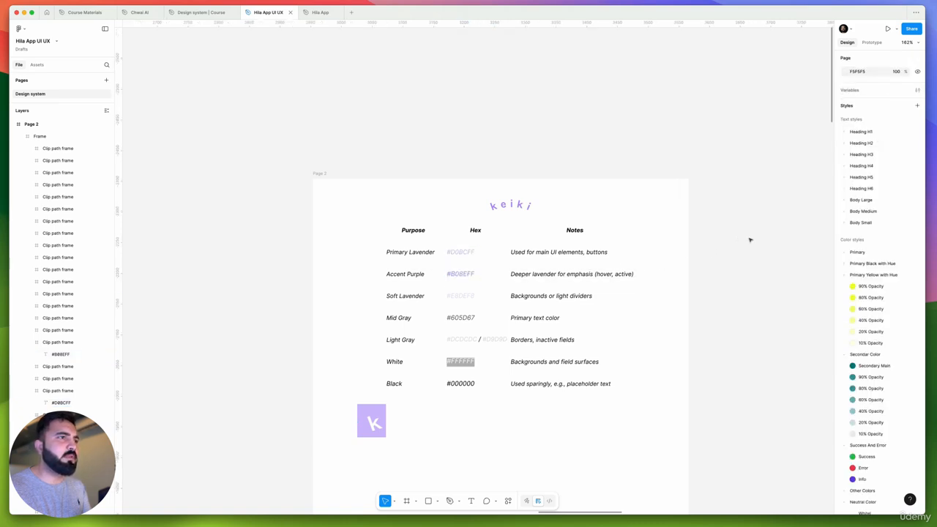
left_click(917, 286)
left_click(762, 399)
key("super+v")
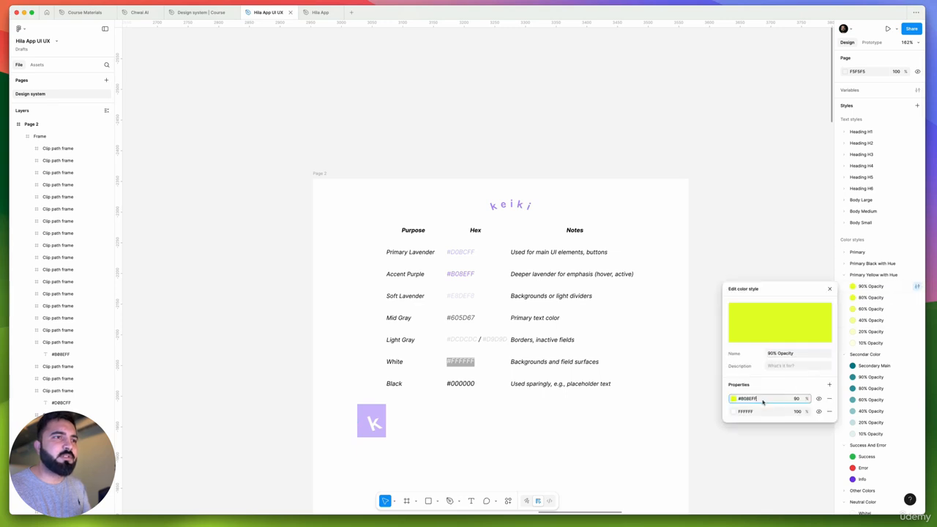
key("Return")
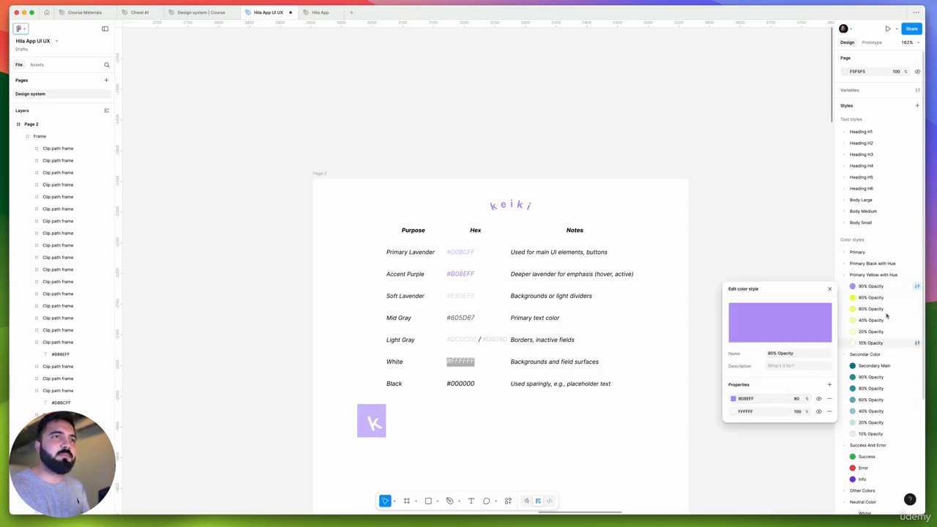
Compare the fill properties of the 90%, 80% and 60% Opacity styles in the Primary Yellow with Hue group
left_click(917, 297)
left_click(762, 411)
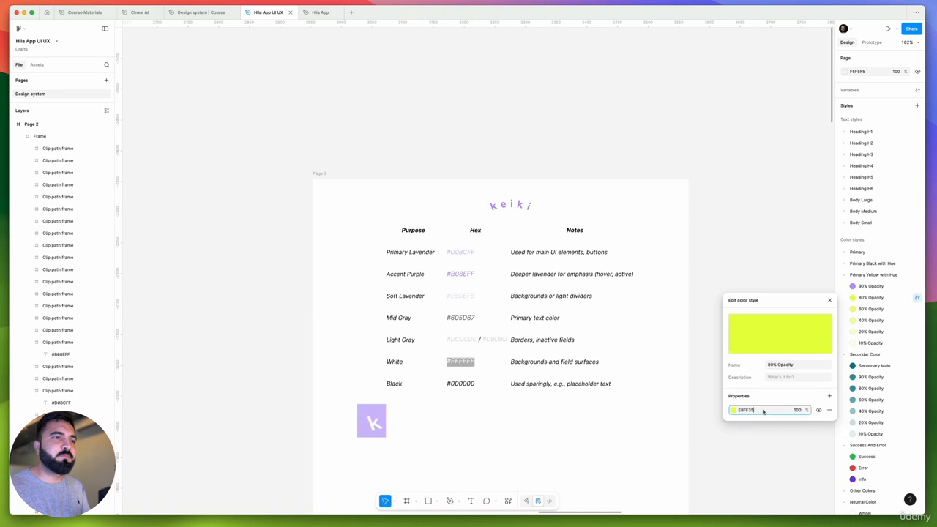
left_click(915, 309)
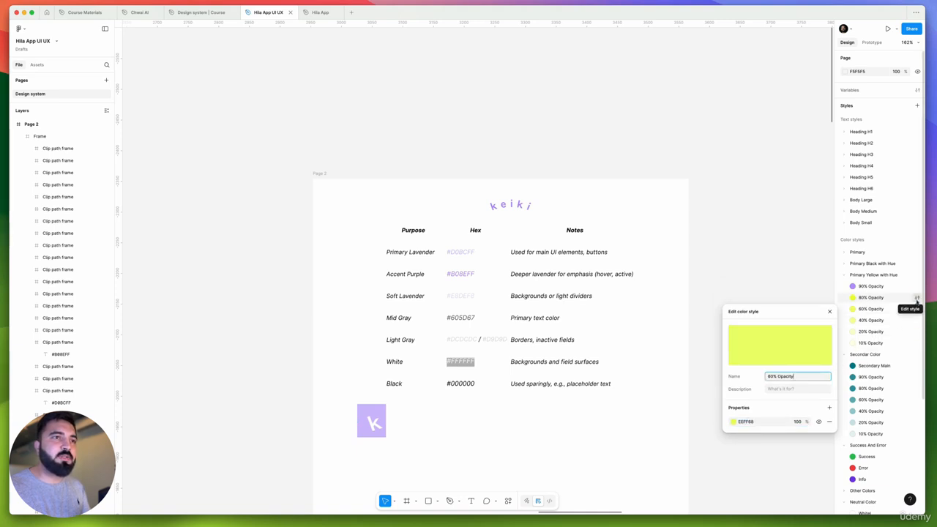
left_click(916, 298)
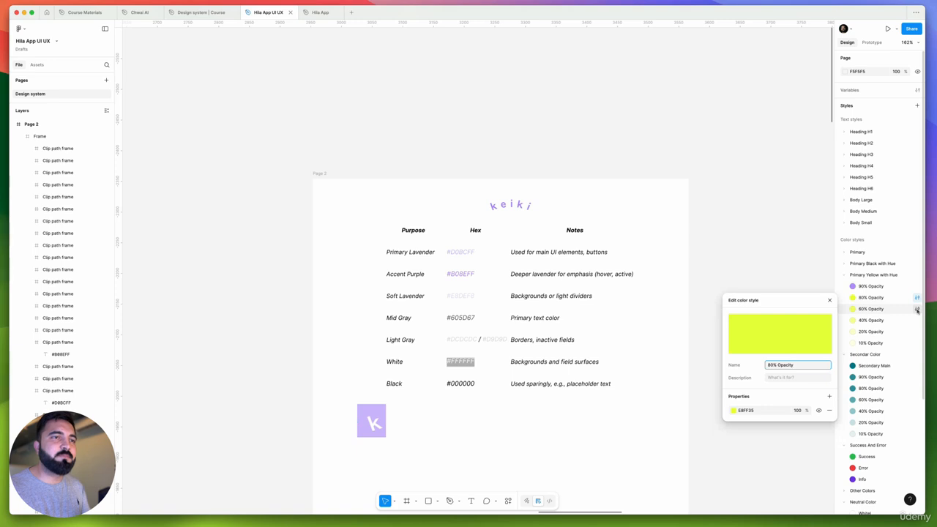
left_click(916, 310)
left_click(881, 286)
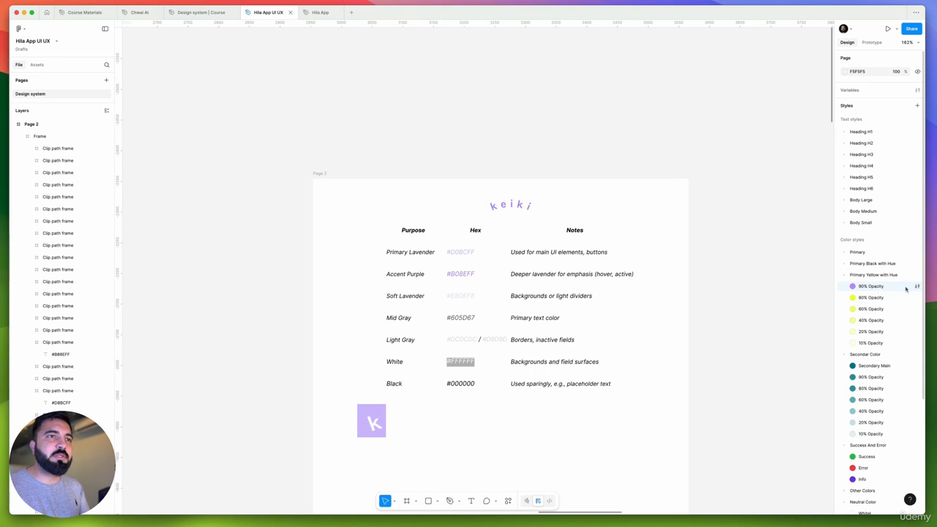
left_click(917, 286)
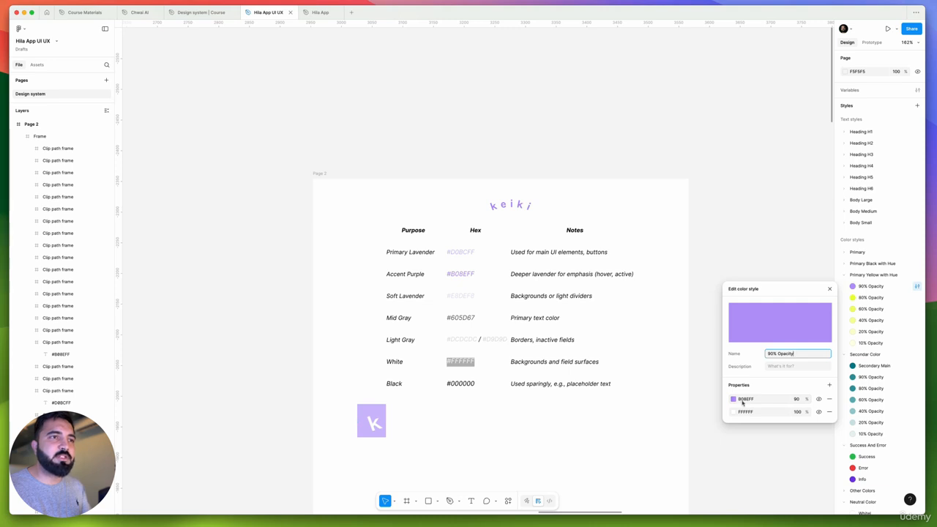
left_click(916, 297)
left_click(890, 290)
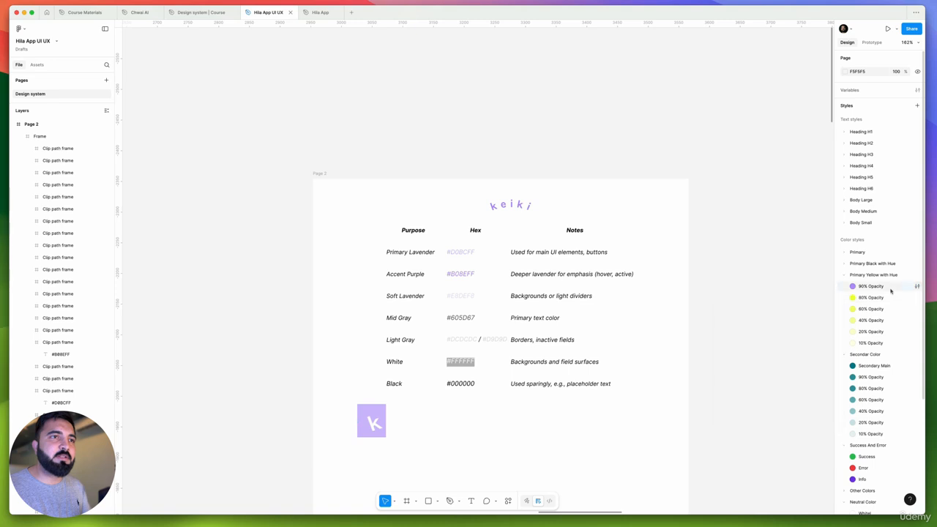
Duplicate the purple 90% Opacity style five times within the Primary Yellow with Hue group
right_click(886, 290)
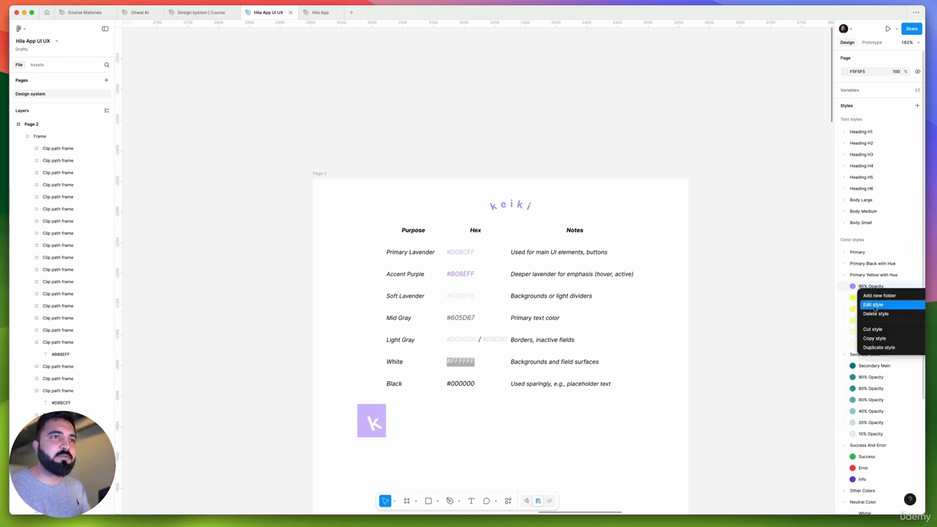
left_click(880, 347)
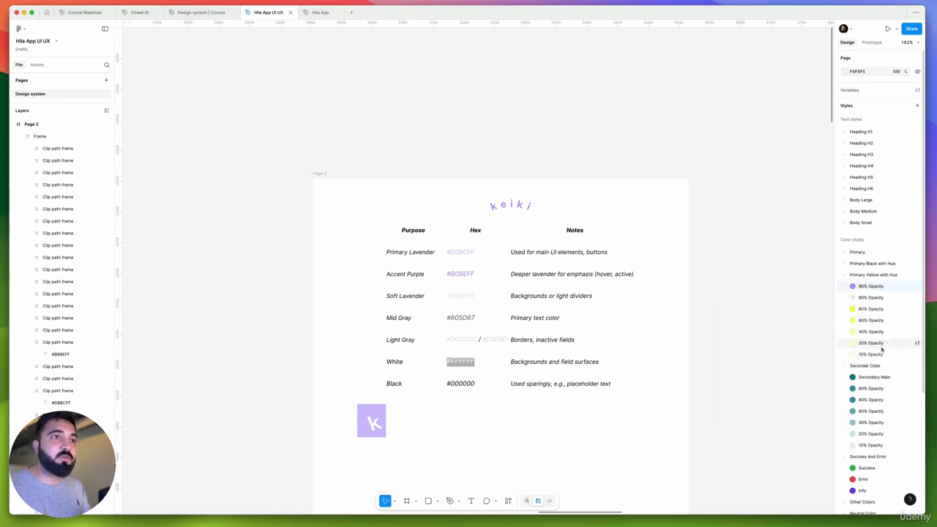
right_click(875, 299)
left_click(880, 355)
right_click(876, 309)
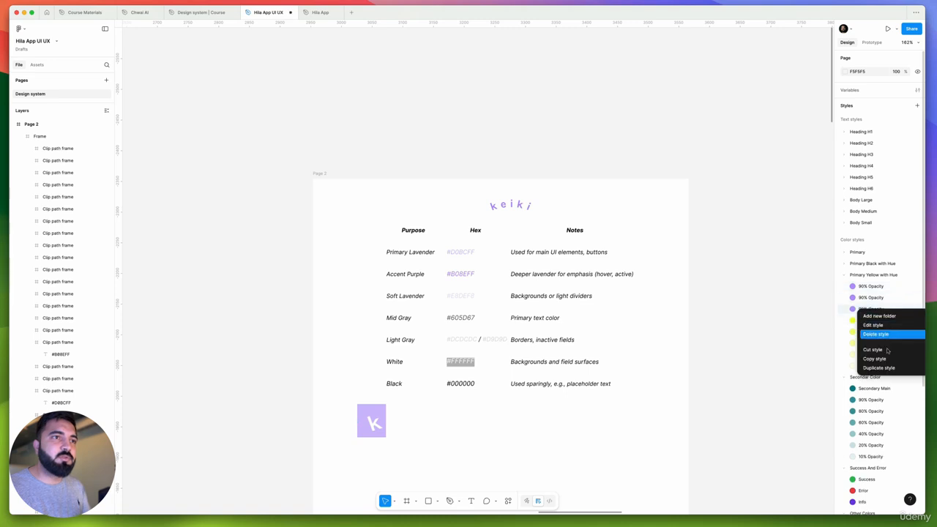
left_click(891, 368)
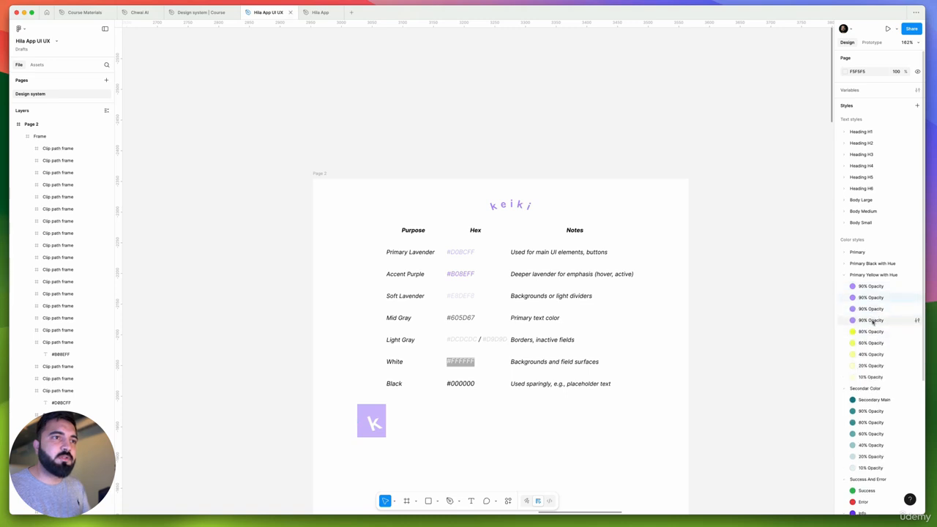
right_click(876, 320)
left_click(891, 379)
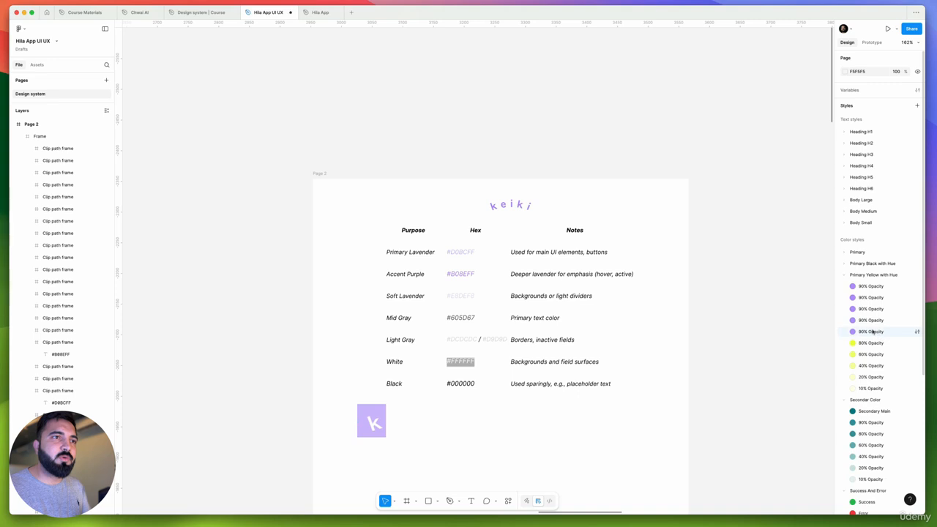
right_click(875, 332)
left_click(878, 389)
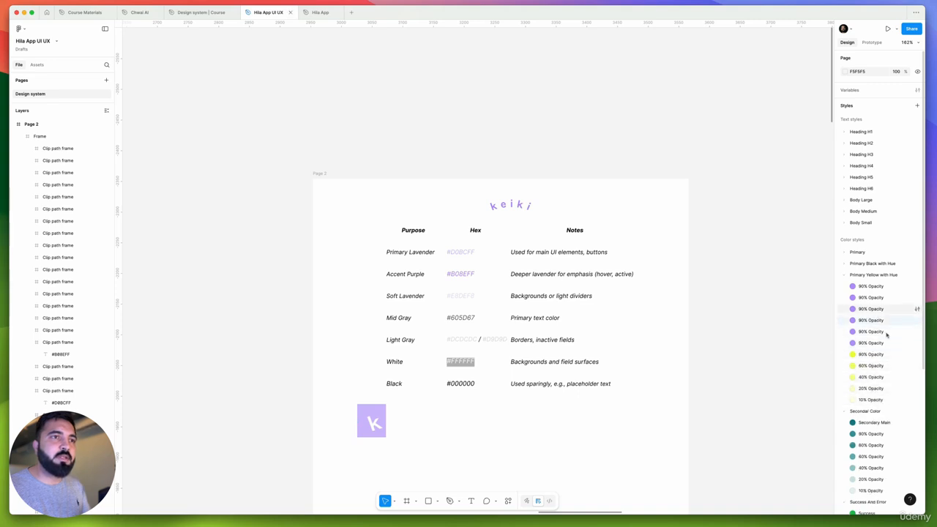
Rename the first three duplicated purple styles "80% Opacity", "60% Opacity" and "40% Opacity" in order
double_click(867, 298)
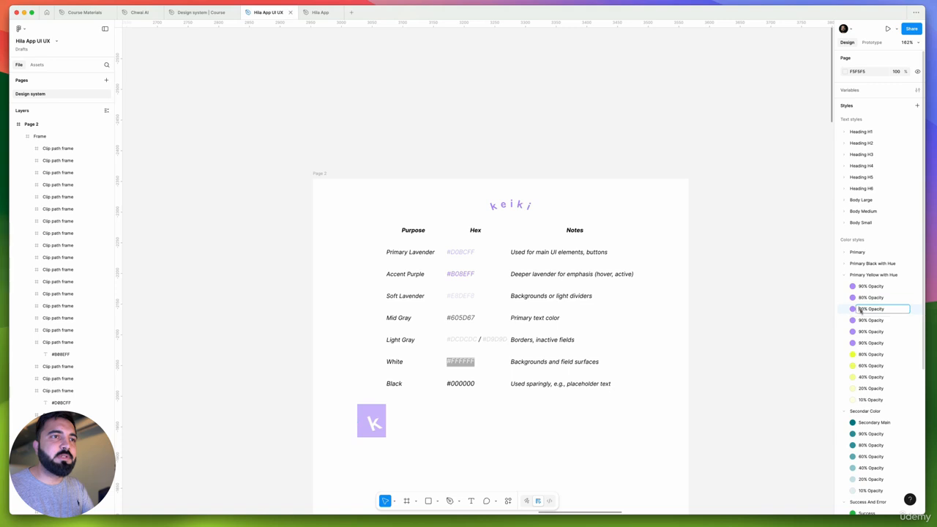
double_click(853, 310)
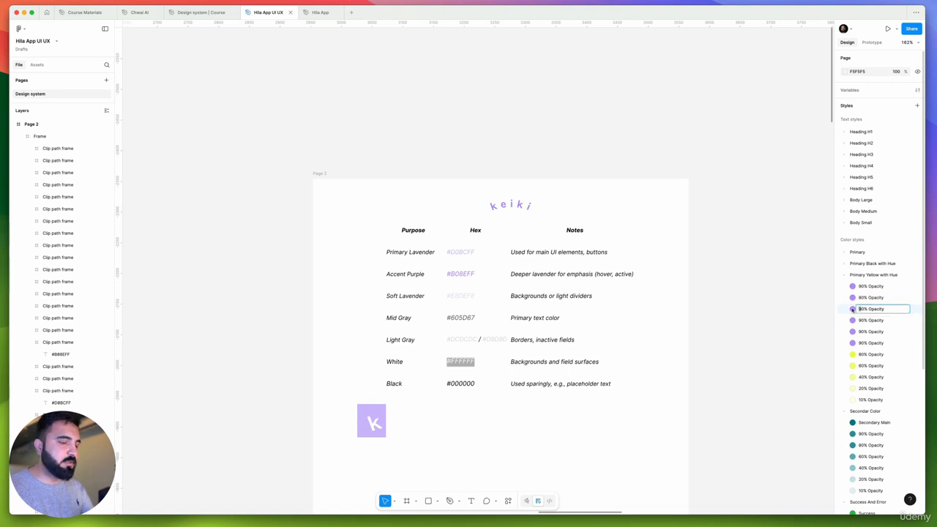
double_click(861, 321)
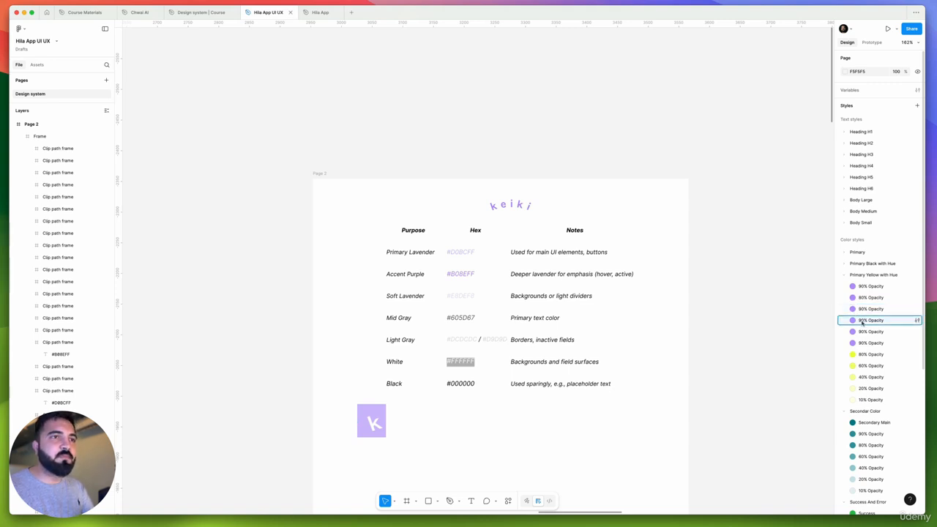
left_click(865, 321)
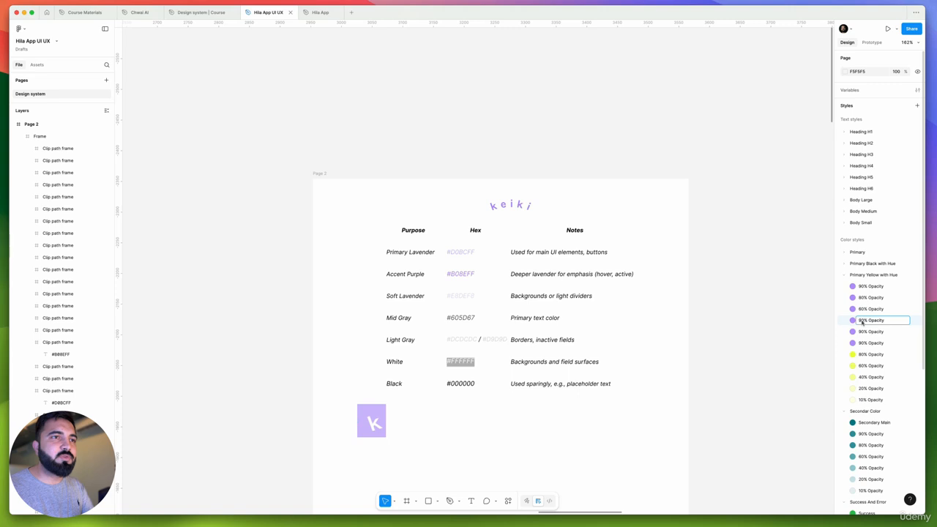
key("BackSpace")
type("8")
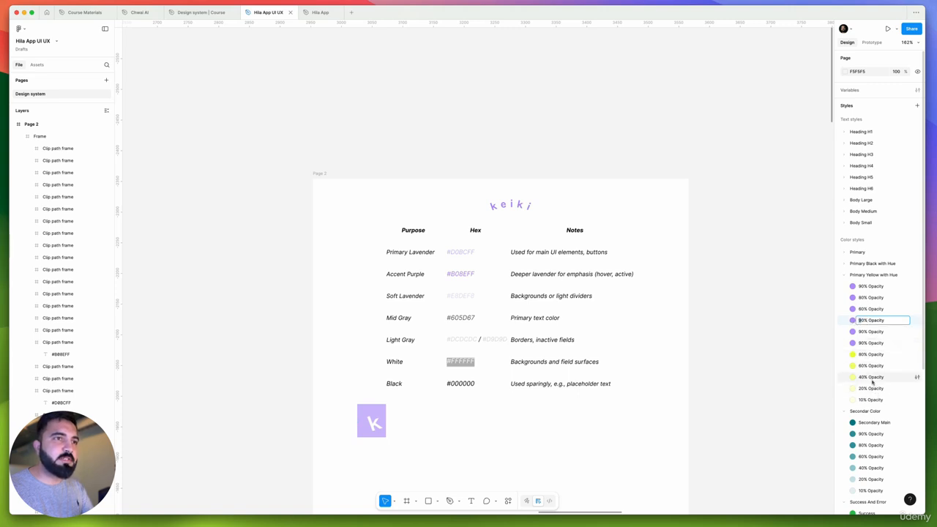
key("BackSpace")
type("4")
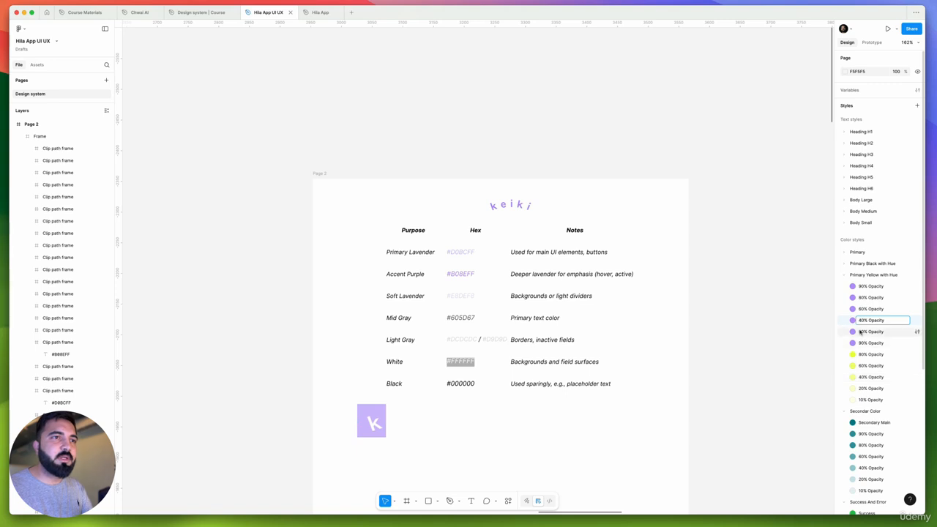
Rename the last two duplicated purple styles "20% Opacity" and "10% Opacity"
double_click(863, 331)
left_click(862, 333)
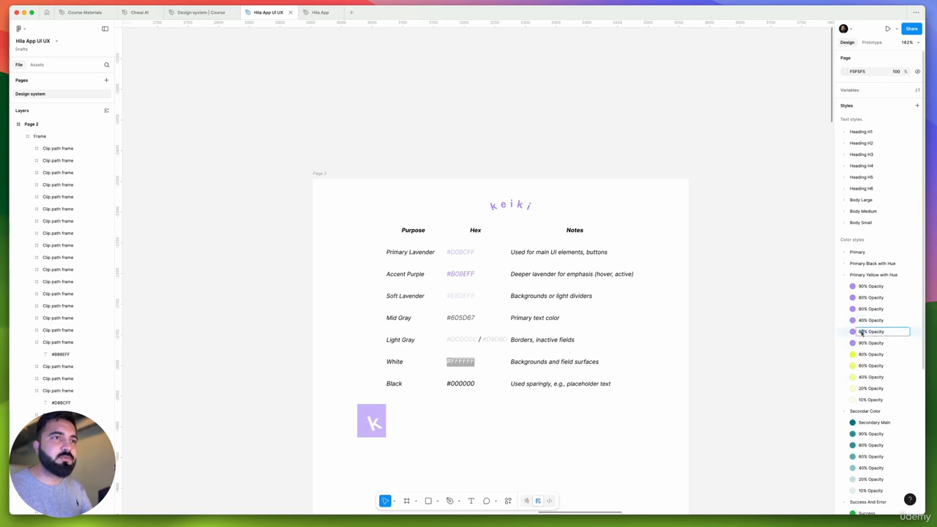
left_click(866, 333)
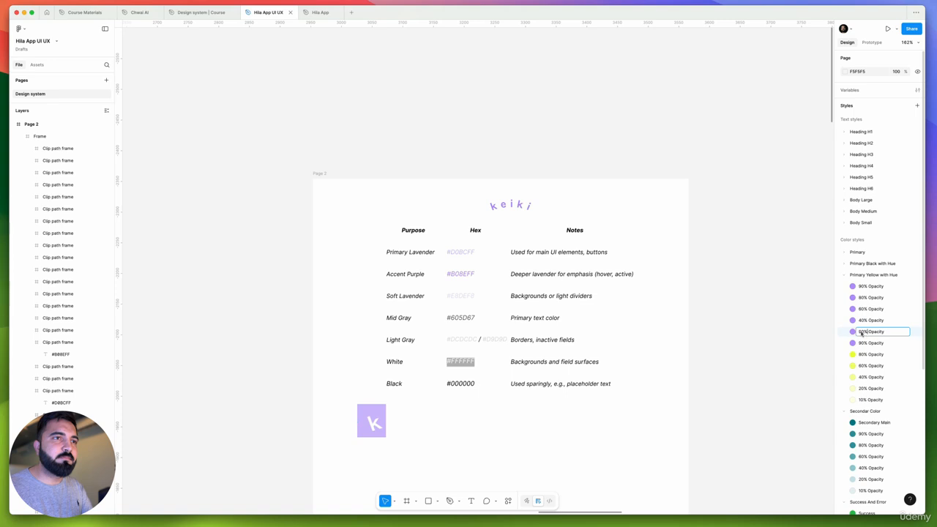
left_click(864, 344)
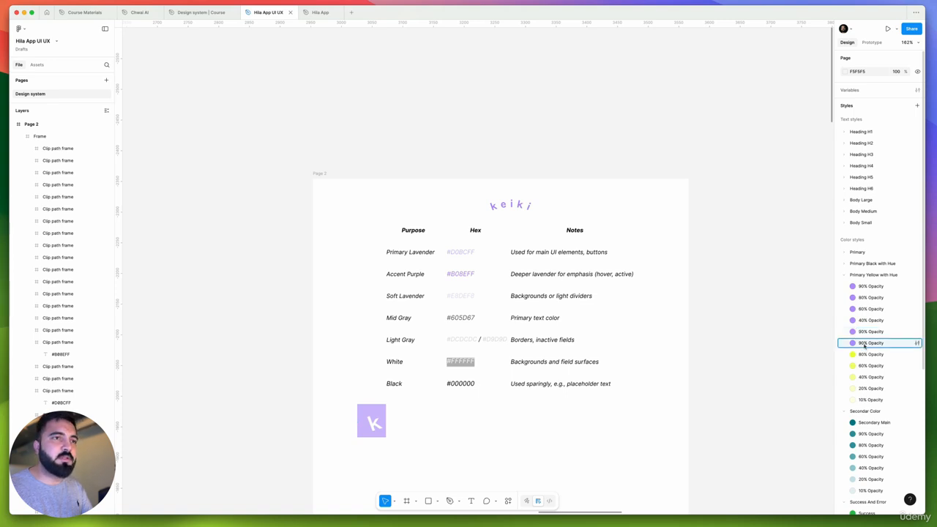
double_click(864, 345)
left_click(863, 345)
left_click_drag(861, 345, 857, 345)
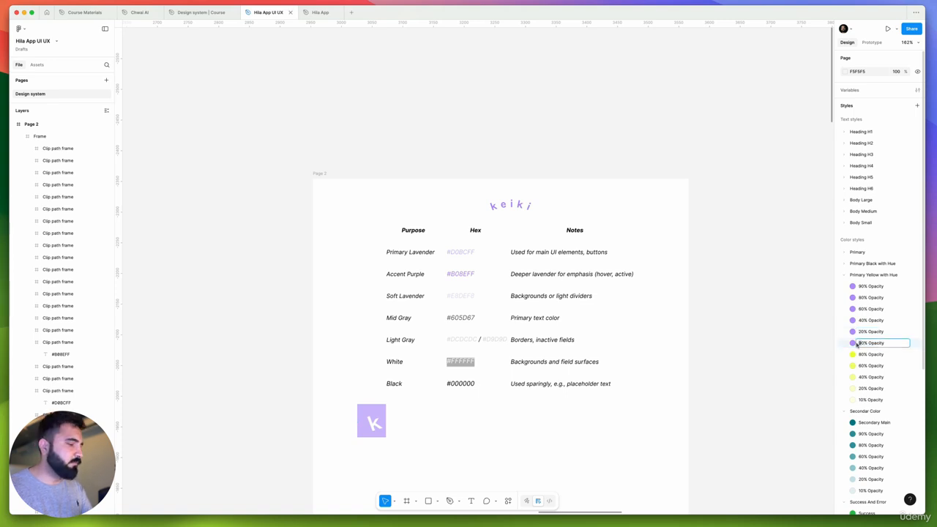
type("1")
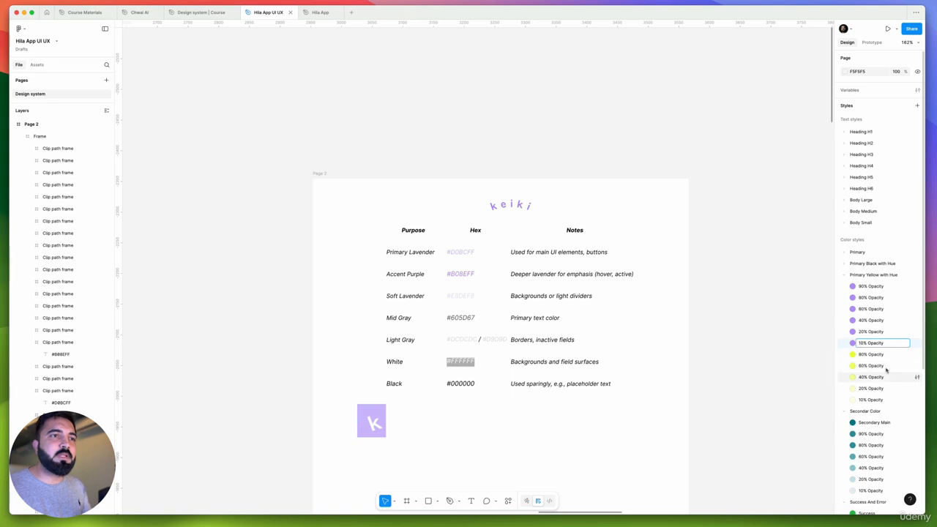
Delete the five leftover yellow styles, 80% through 10% Opacity, from the Primary Yellow with Hue group
left_click(885, 355)
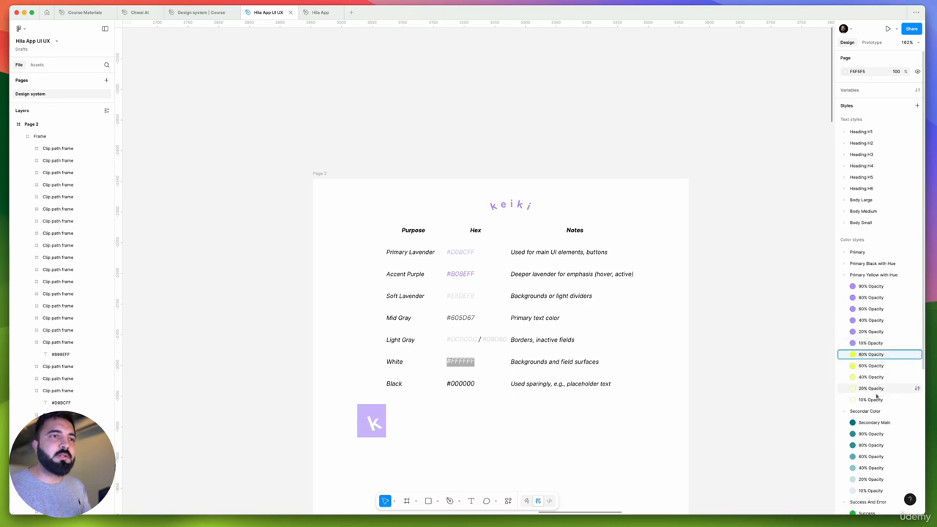
left_click(876, 399, "shift")
right_click(884, 359)
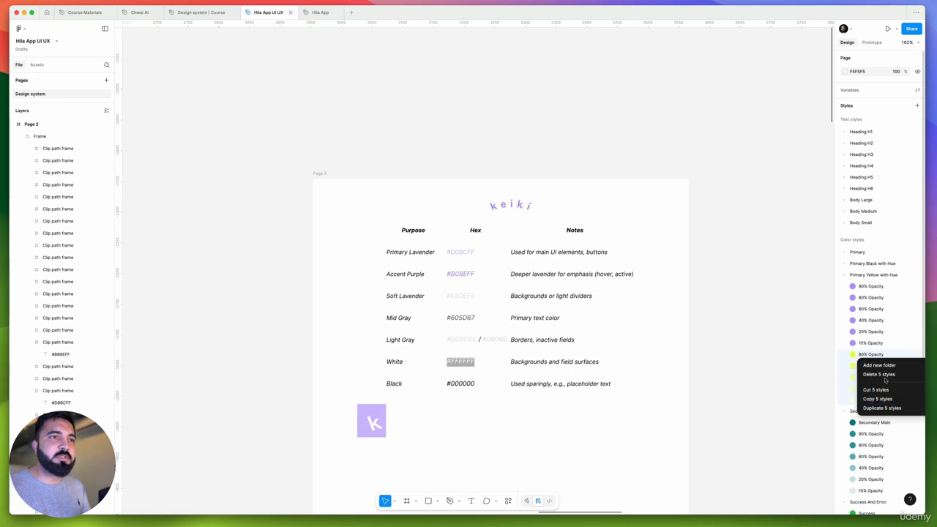
left_click(886, 375)
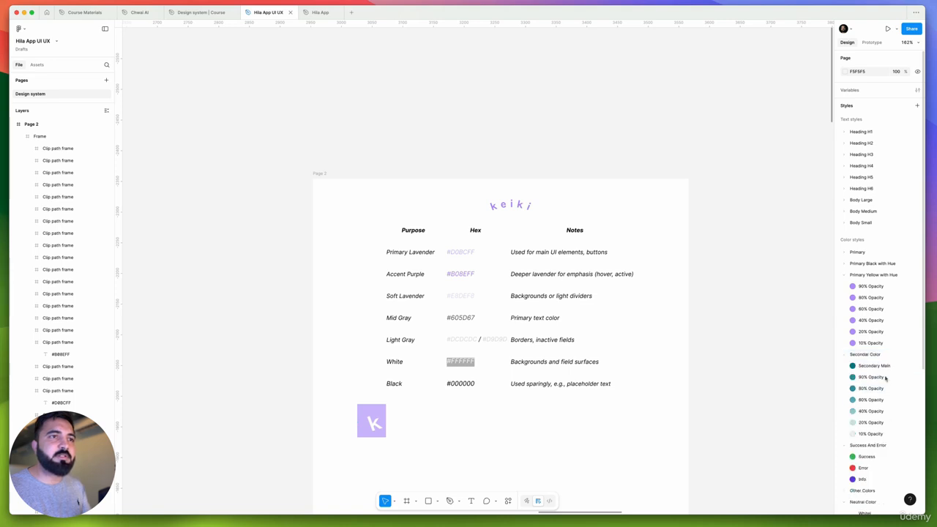
Set the B08EFF fill opacity to 80% in the purple 80% Opacity style and 60% in the 60% Opacity style
left_click(917, 297)
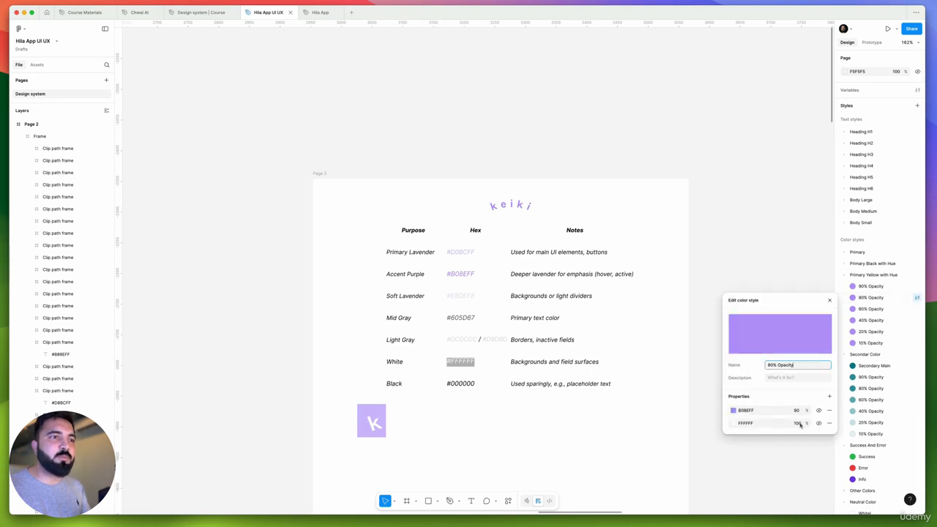
left_click(799, 414)
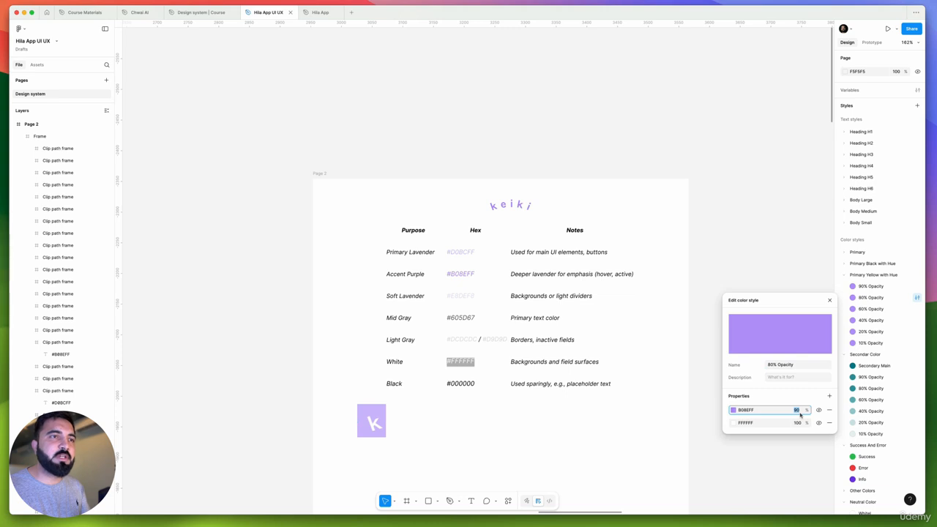
type("80")
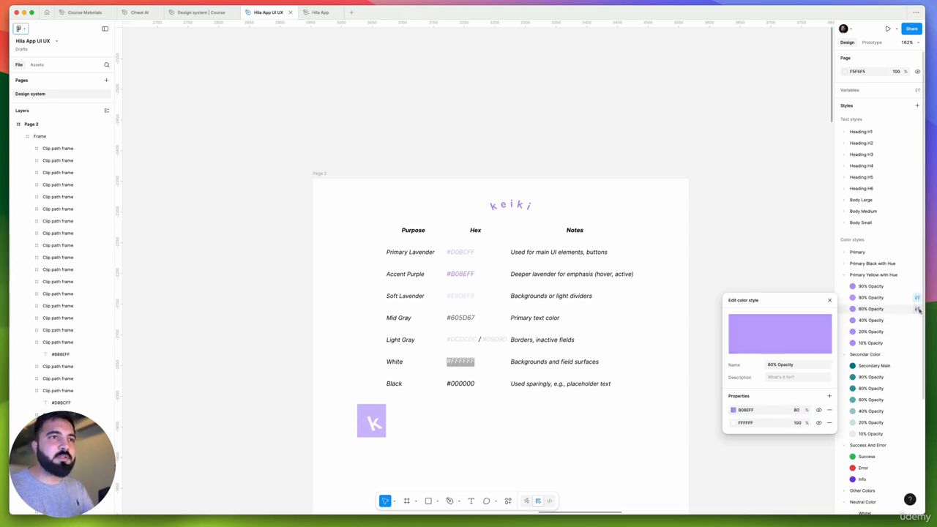
left_click(917, 309)
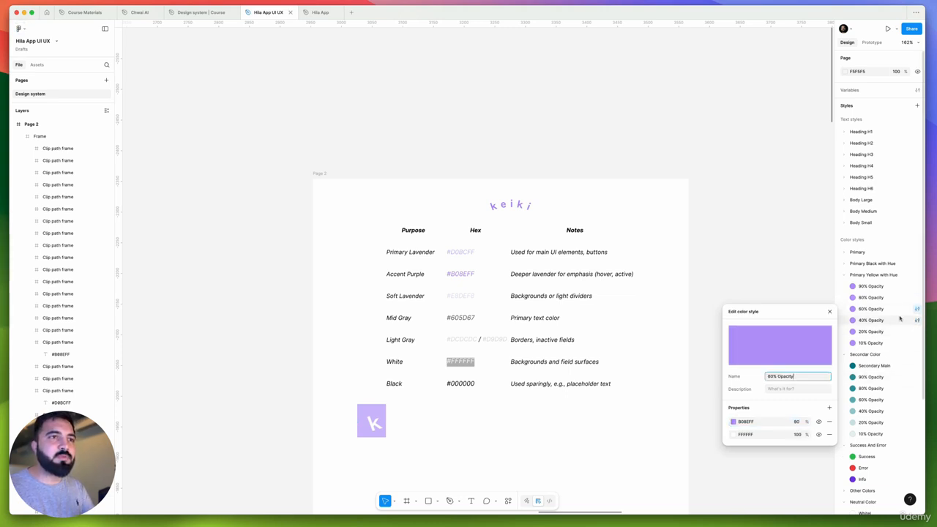
left_click(797, 423)
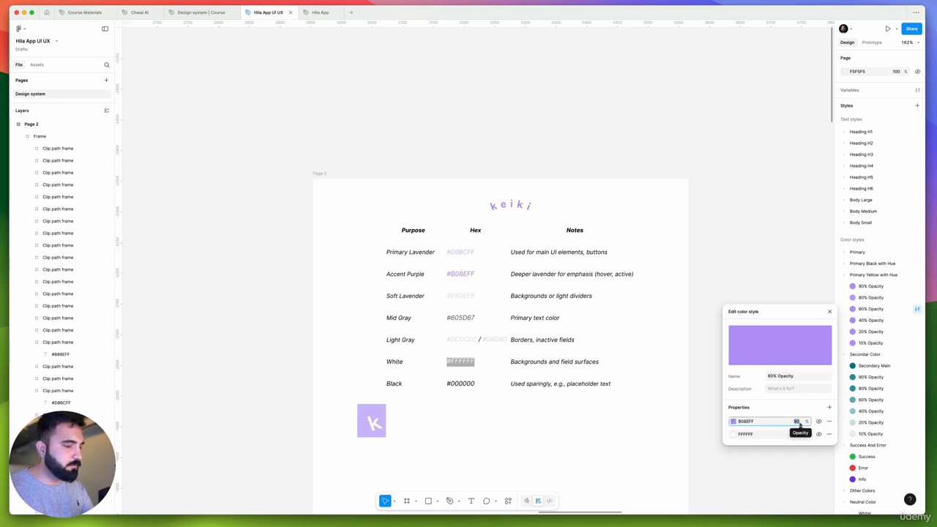
type("60")
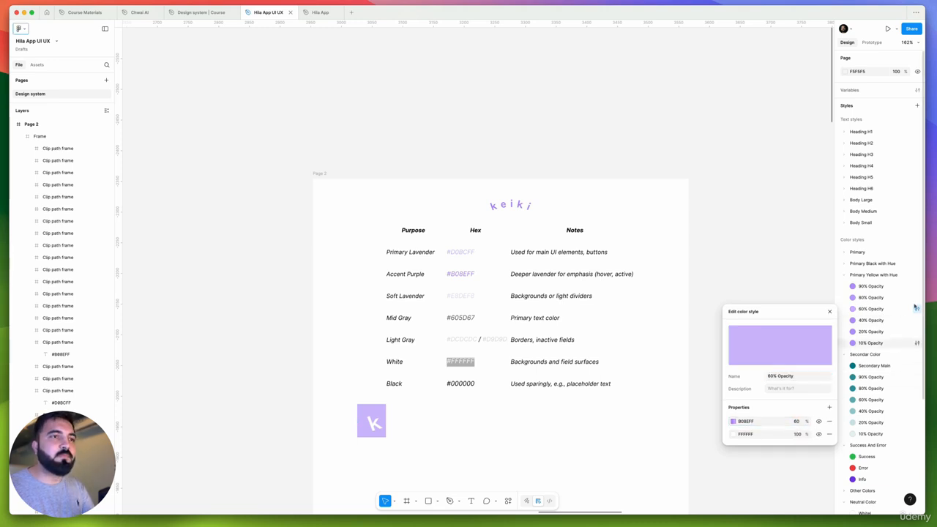
Set the B08EFF fill opacity to 40% in the purple 40% Opacity style and 20% in the 20% Opacity style
left_click(916, 320)
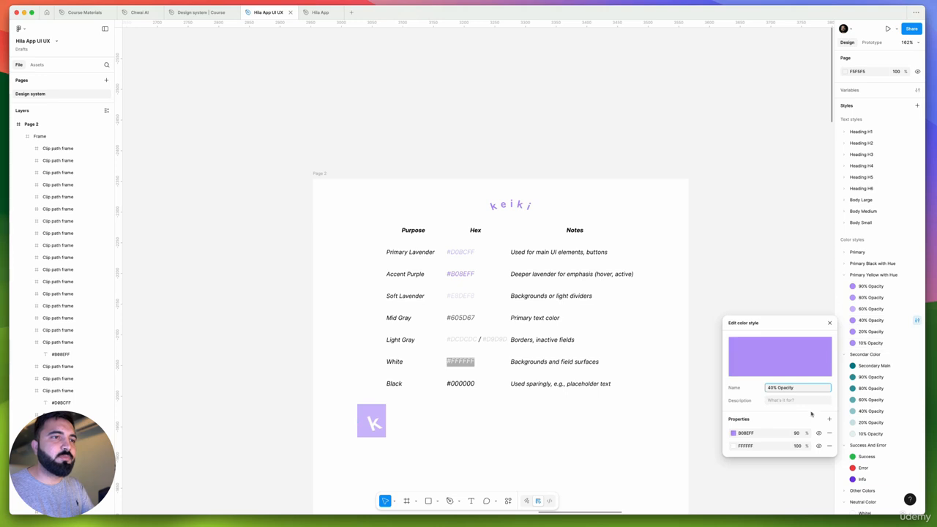
left_click(796, 433)
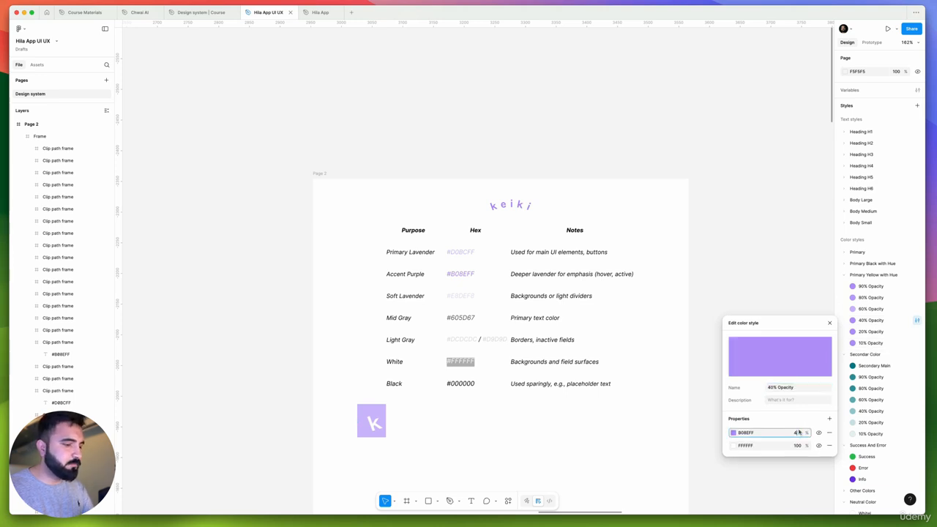
type("40")
key("Return")
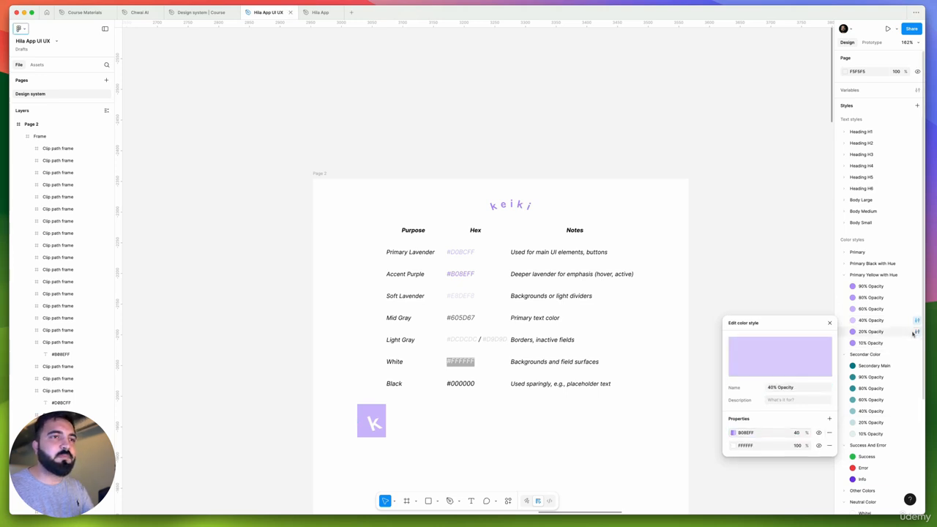
left_click(916, 333)
left_click(797, 444)
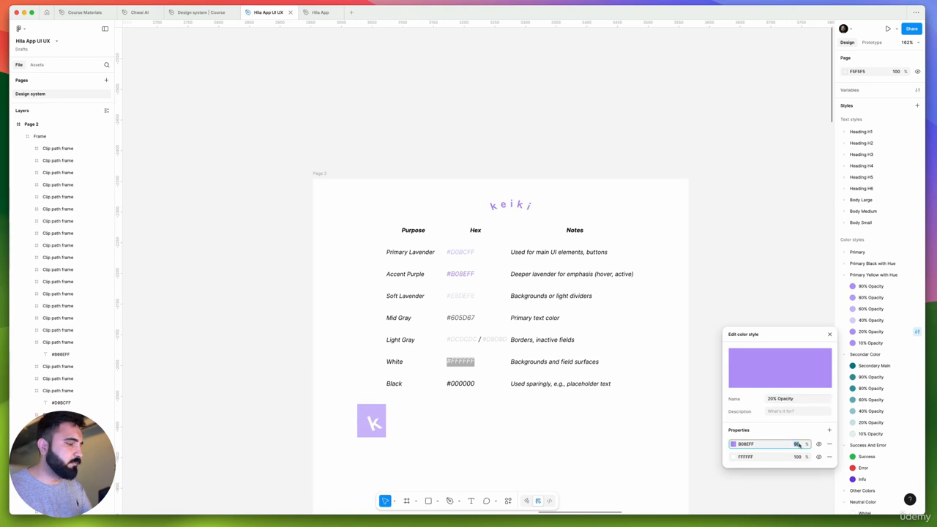
key("Return")
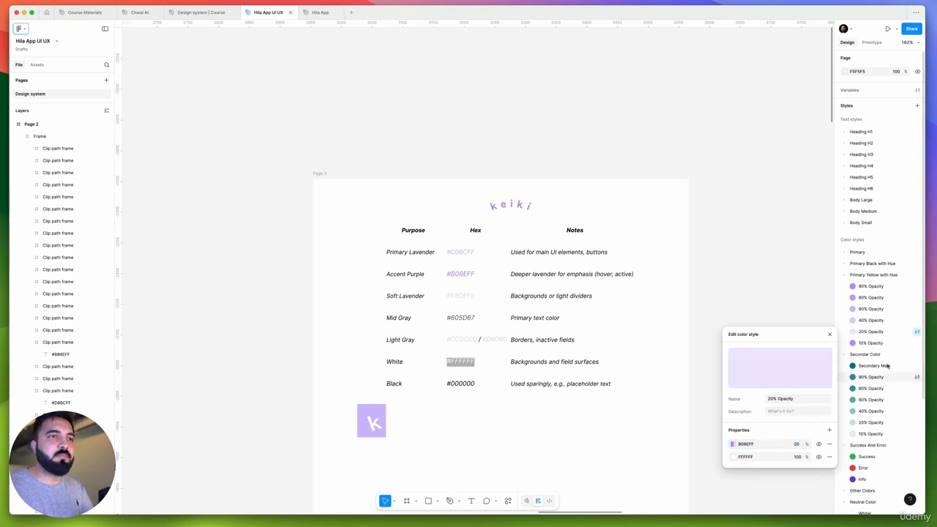
Set the B08EFF fill opacity to 10% in the purple 10% Opacity style and close the style editor
left_click(916, 343)
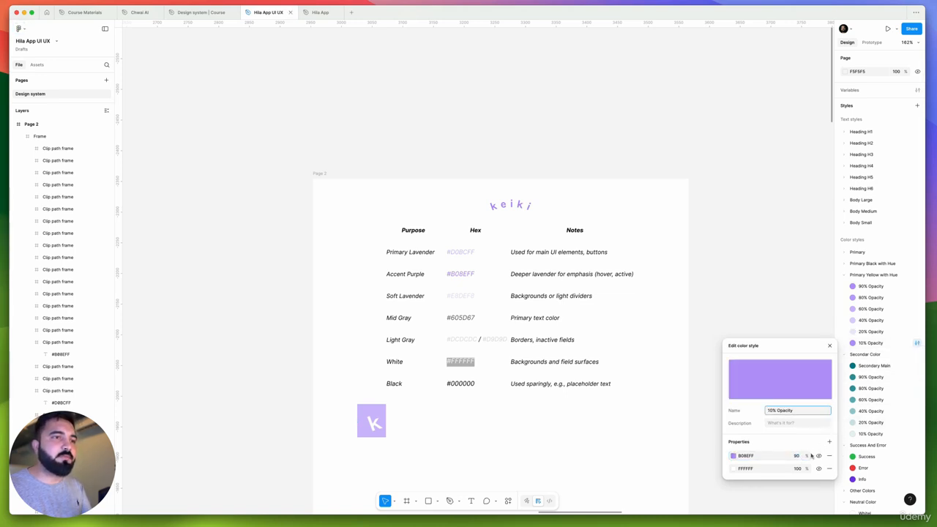
left_click(800, 457)
type("10")
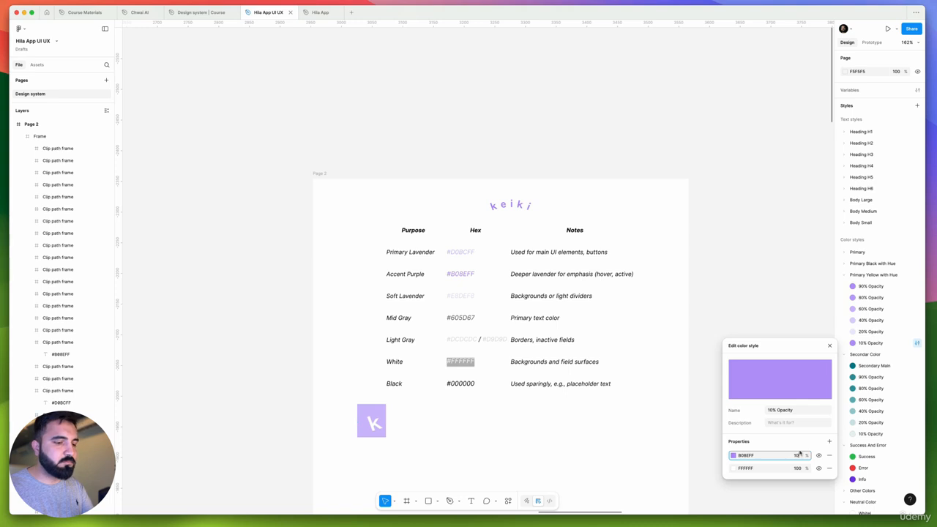
key("Return")
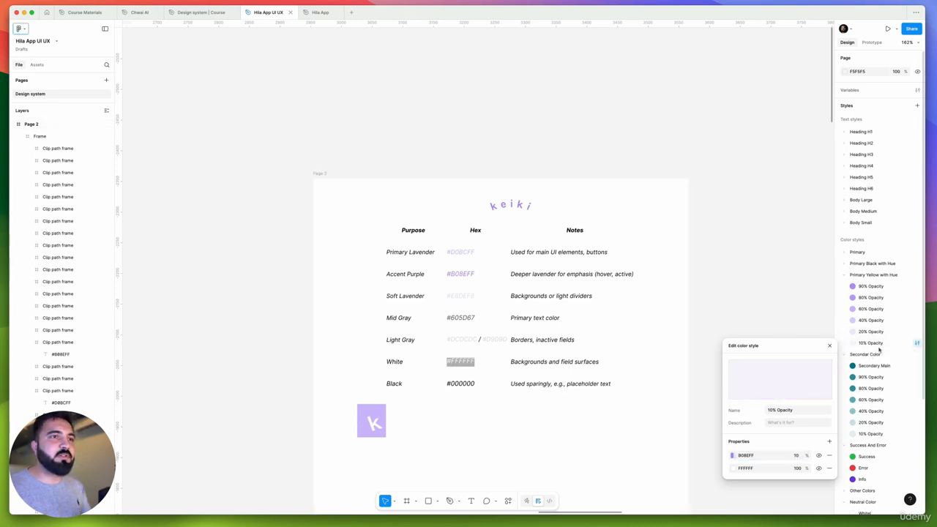
left_click(829, 347)
Delete the whole Secondar Color group with its seven teal styles from the color styles
scroll(860, 385, "down", 3)
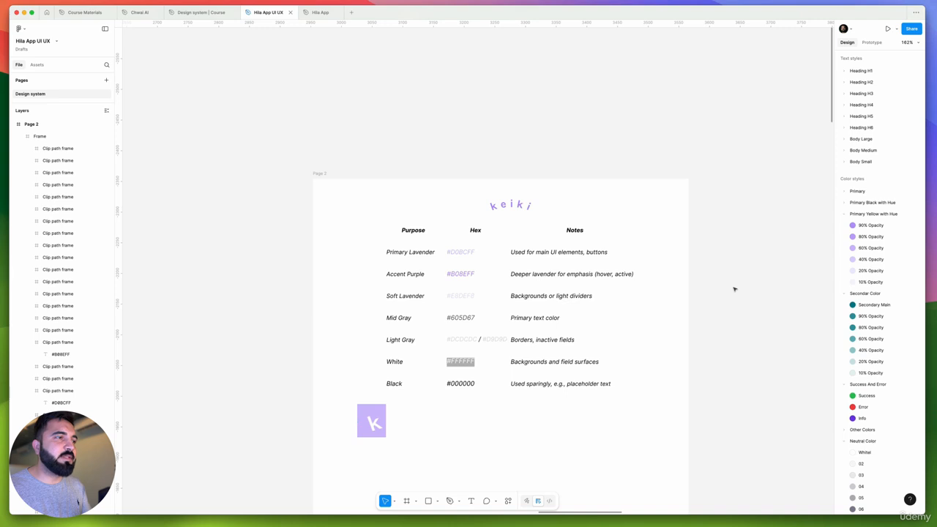
right_click(879, 294)
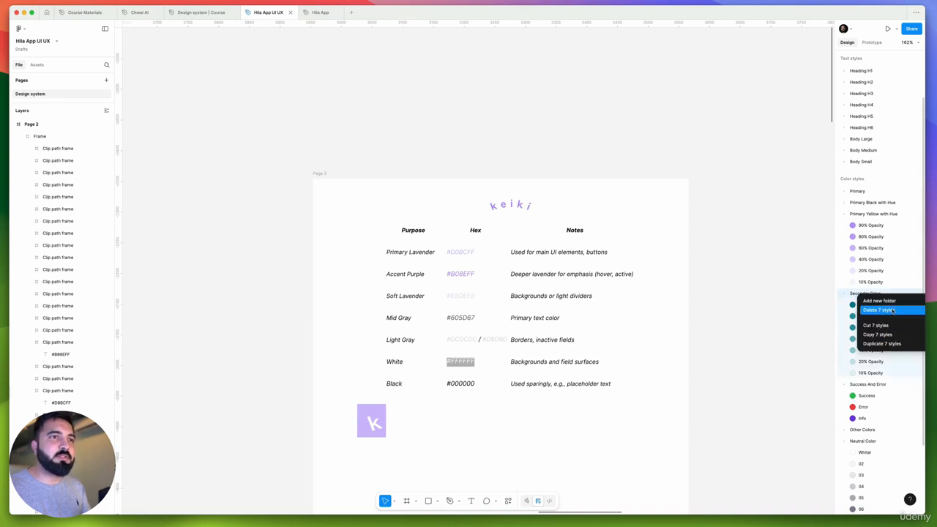
left_click(892, 310)
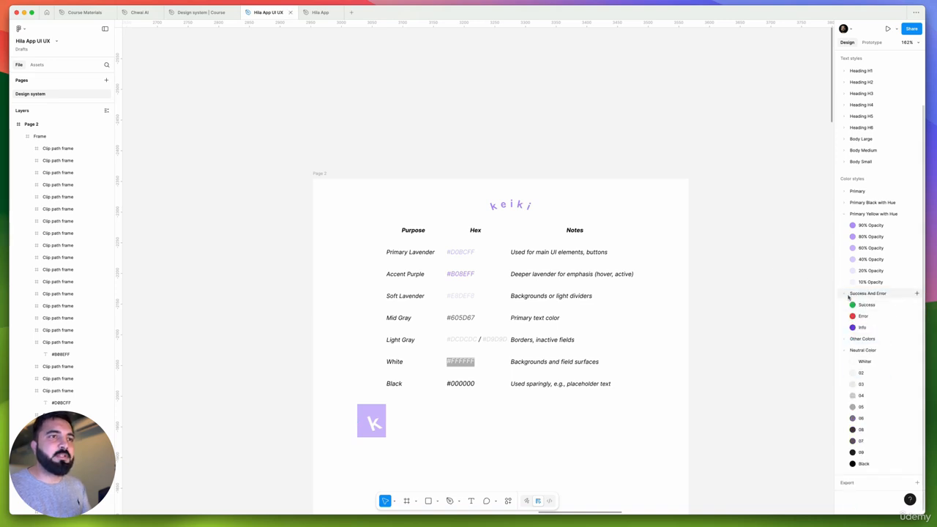
Check the styles inside the Other Colors group, and collapse both it and the Neutral Color group
left_click(847, 339)
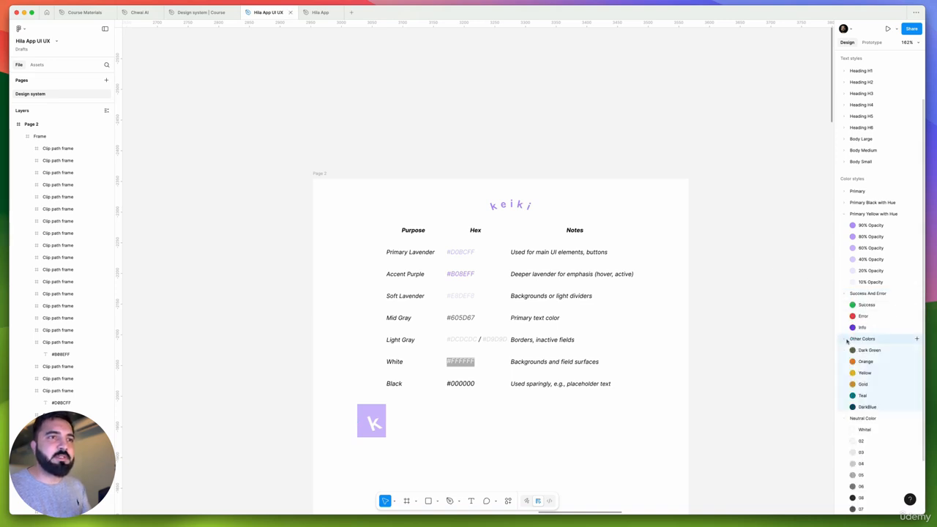
left_click(843, 339)
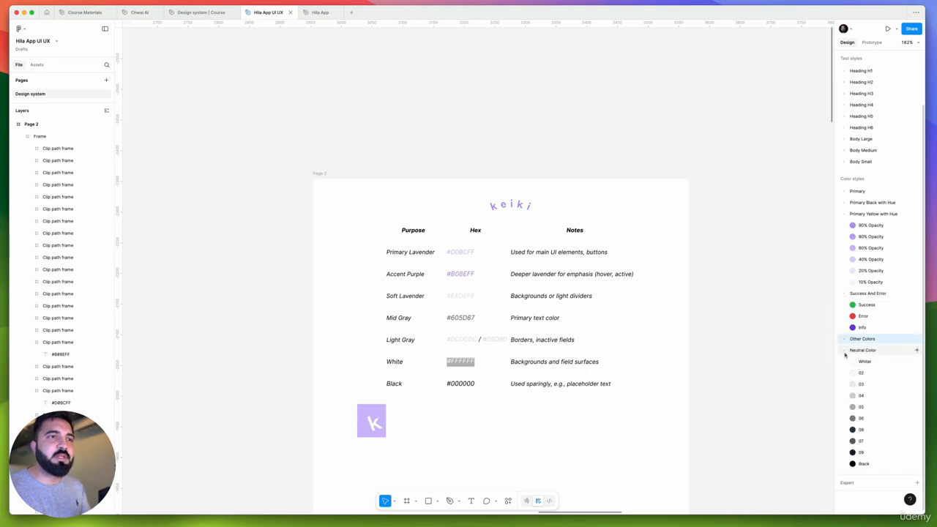
left_click(845, 352)
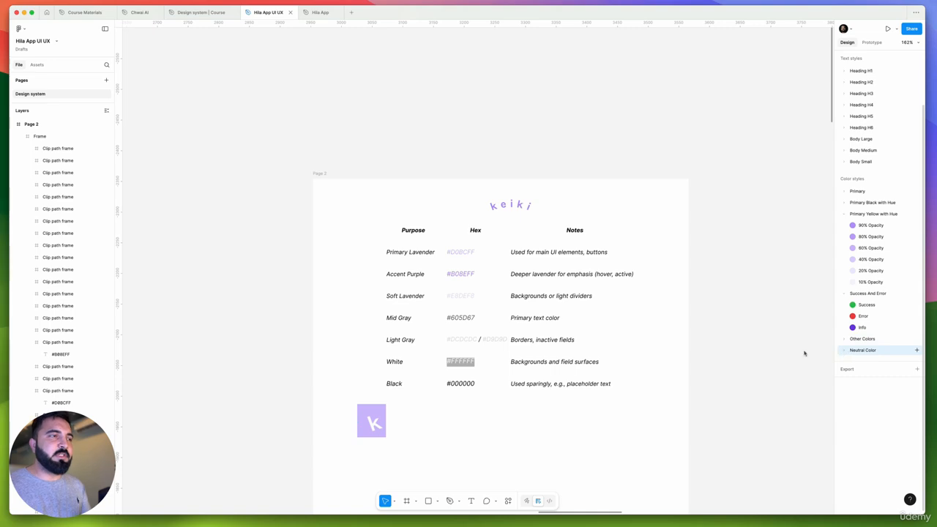
Review the keiki color table on Page 2, comparing each color's purpose, hex code and usage notes
scroll(575, 224, "down", 5)
scroll(493, 220, "up", 6)
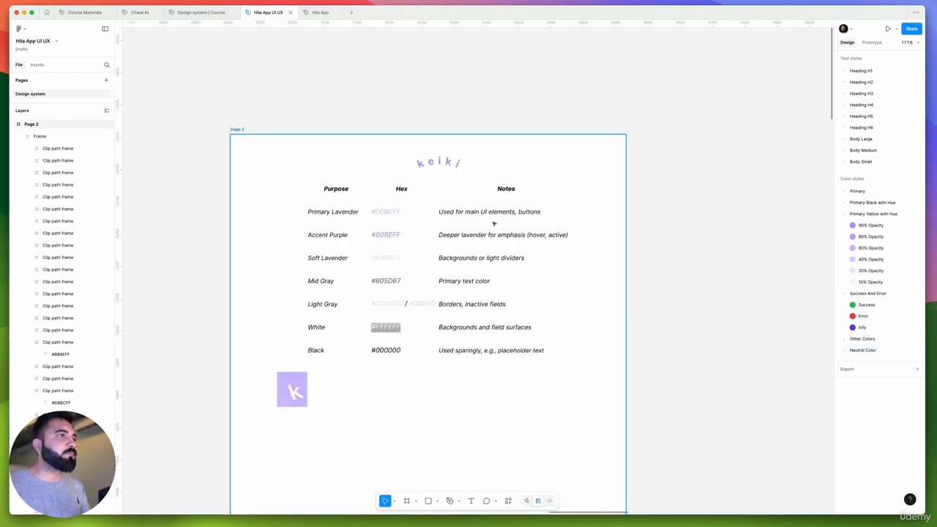
scroll(665, 237, "down", 5)
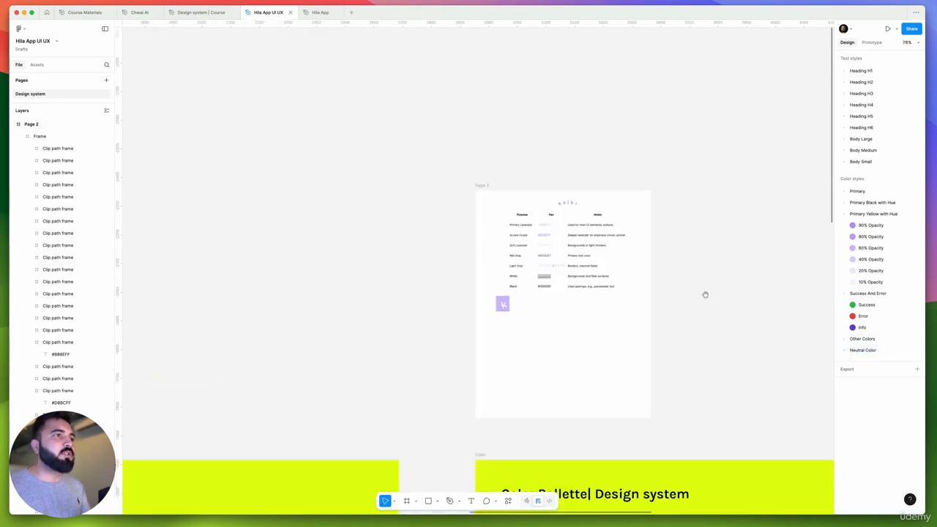
scroll(705, 295, "right", 2)
scroll(513, 224, "up", 4)
scroll(496, 221, "up", 3)
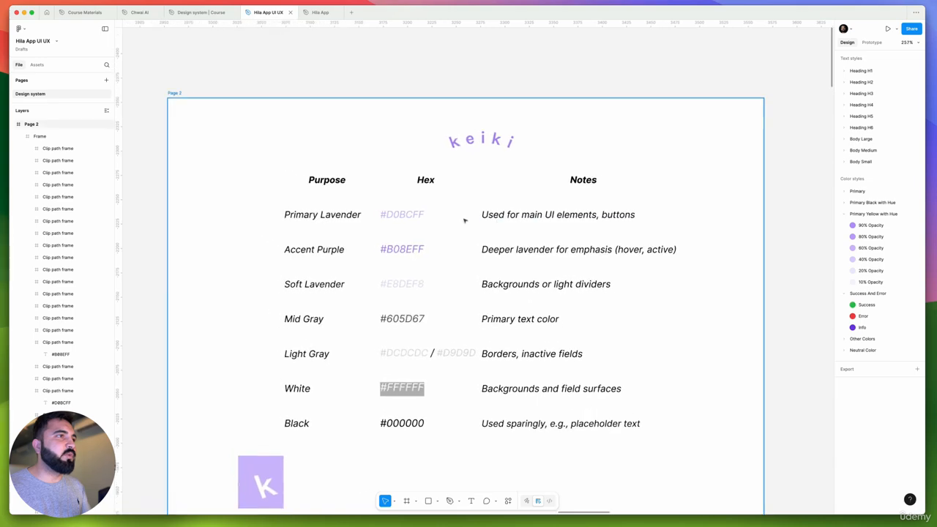
left_click(311, 216)
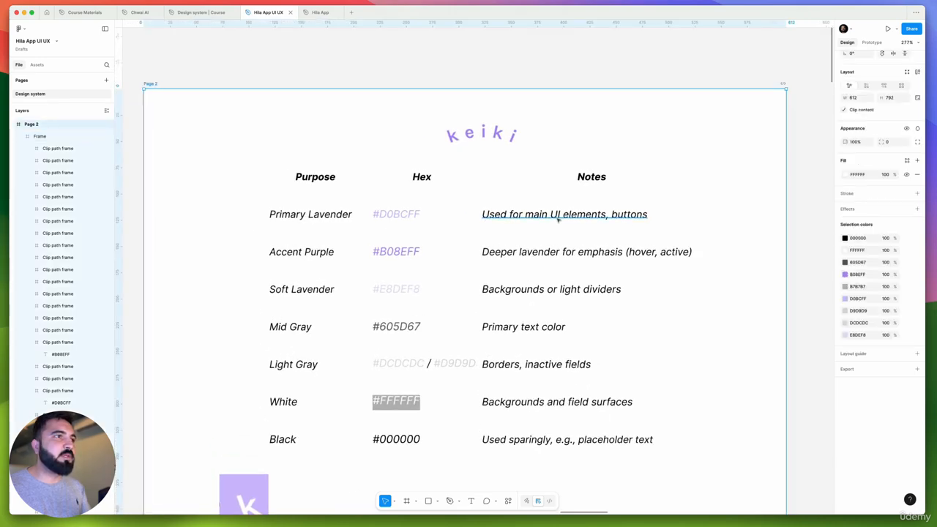
scroll(556, 218, "up", 3)
scroll(641, 221, "down", 2)
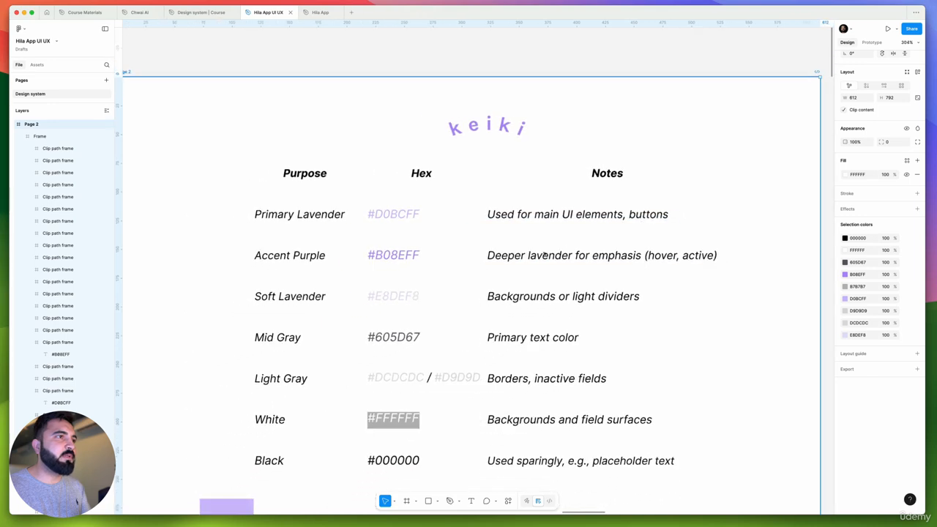
scroll(526, 254, "down", 10)
left_click(688, 270)
left_click_drag(637, 286, 472, 218)
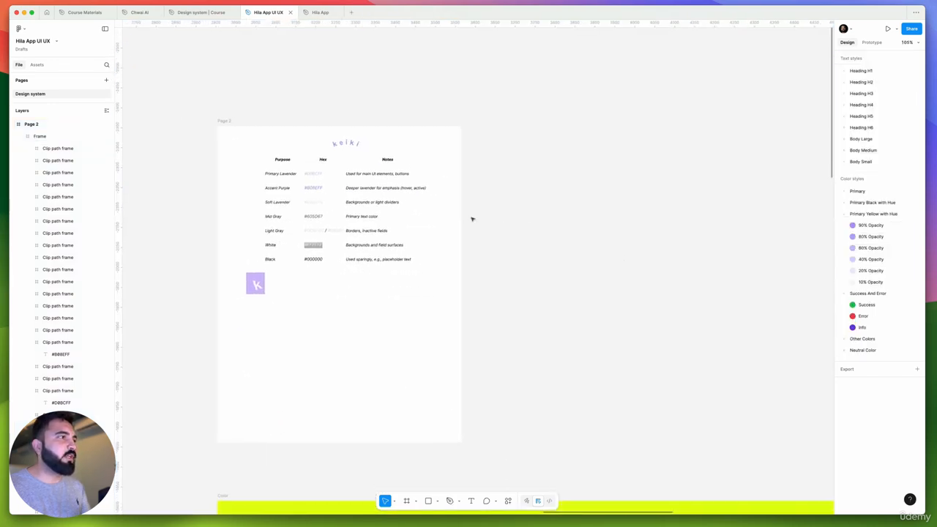
Apply the Primary Lavender style to the black swatch under Primary Colors in the Color frame's Brand Pallets section
scroll(472, 219, "down", 4)
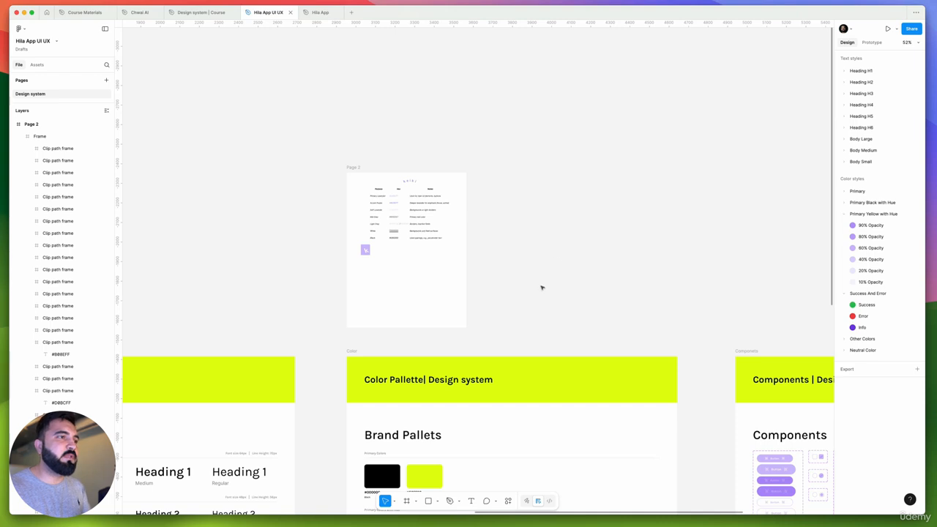
scroll(541, 287, "down", 3)
scroll(542, 288, "left", 2)
left_click(536, 330)
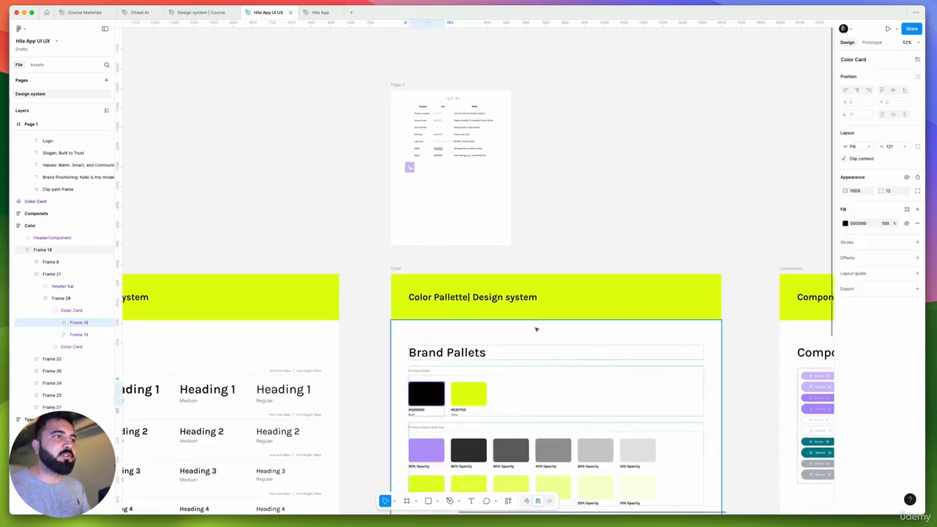
scroll(535, 329, "down", 2)
left_click(907, 210)
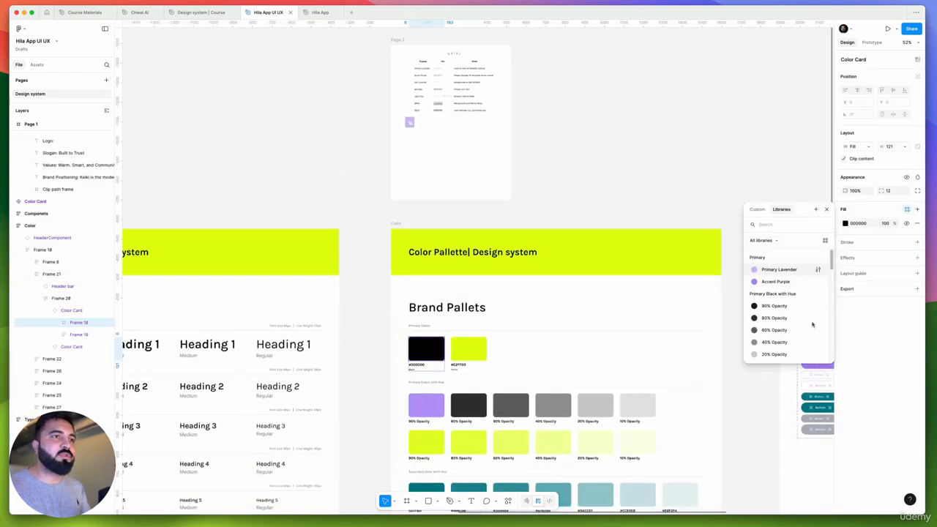
left_click(778, 270)
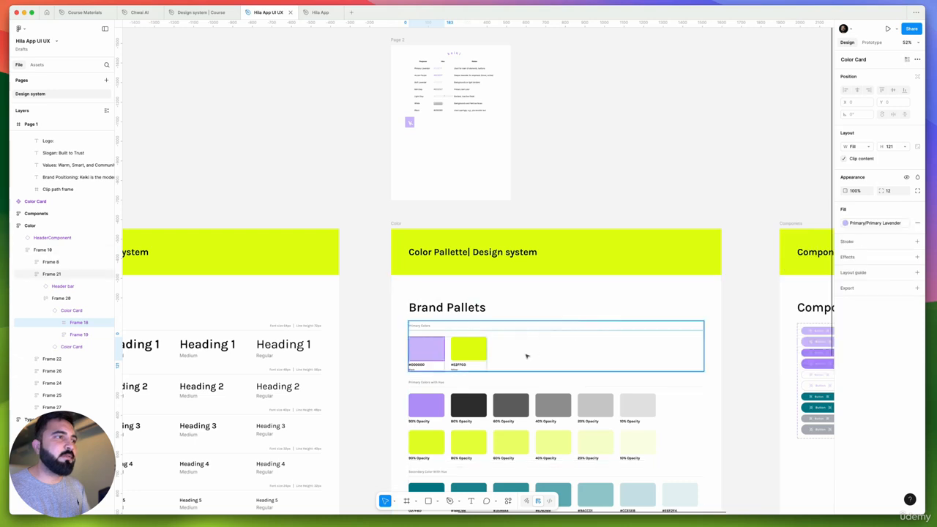
Apply the Accent Purple style to the yellow swatch under Primary Colors in the Brand Pallets section
left_click(468, 350)
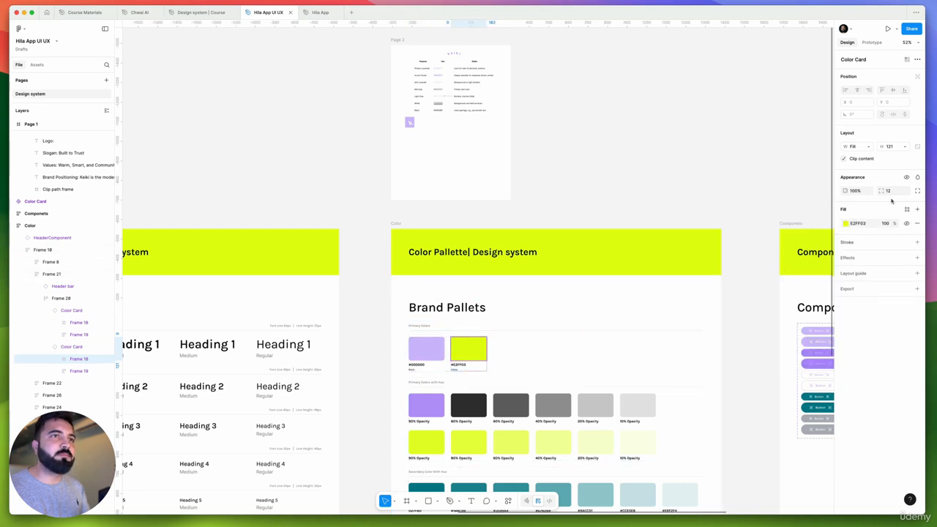
left_click(907, 211)
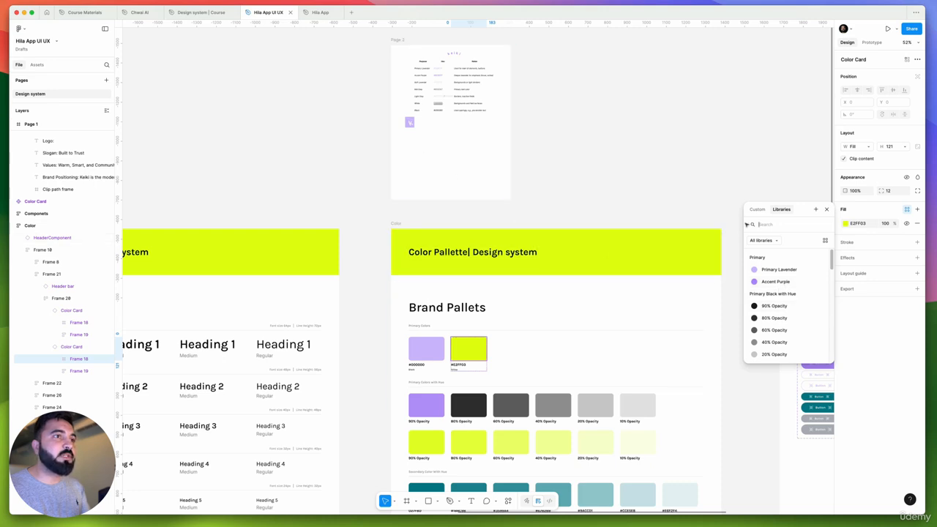
left_click(767, 284)
left_click(602, 209)
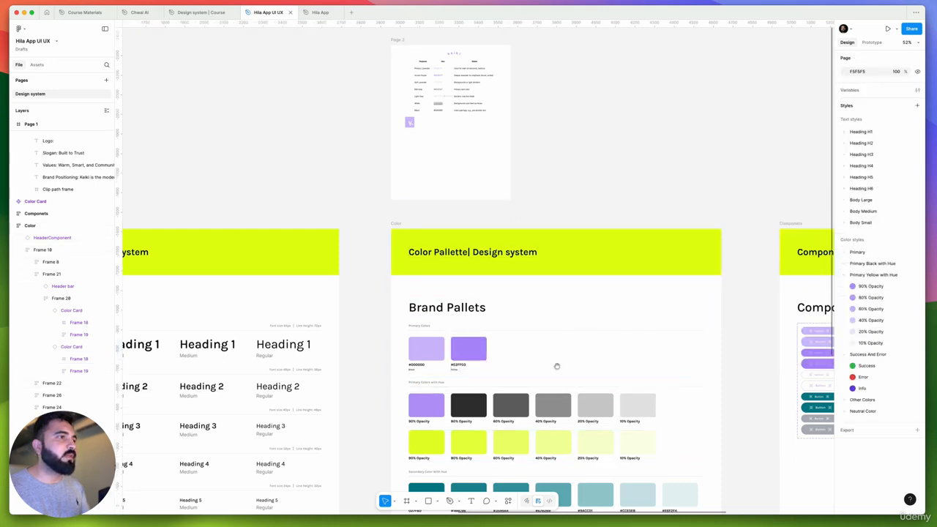
Compare the fills of the 90% and 80% Opacity swatches in the first row under Primary Colors with Hue
scroll(557, 366, "down", 3)
scroll(476, 272, "up", 2)
left_click(511, 282)
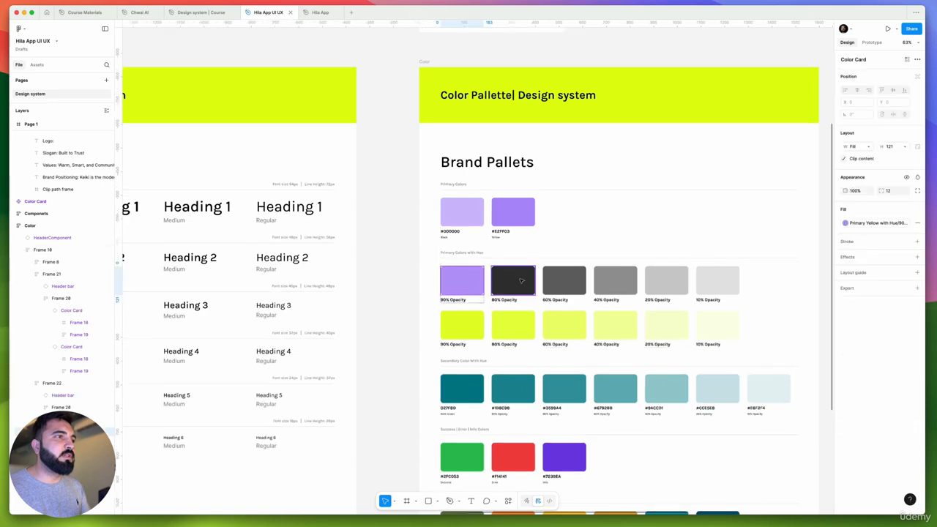
scroll(460, 290, "up", 4)
left_click(466, 282)
scroll(473, 268, "down", 2)
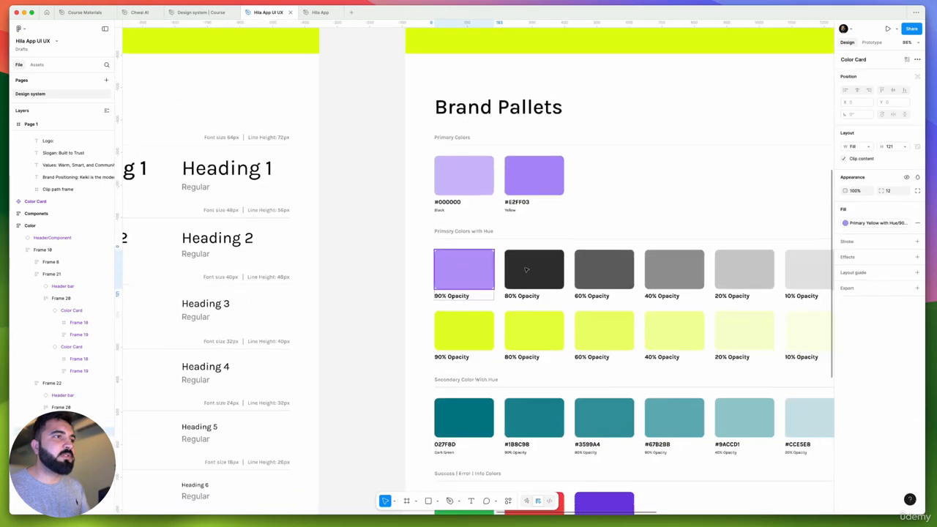
left_click(526, 270)
scroll(533, 267, "down", 3)
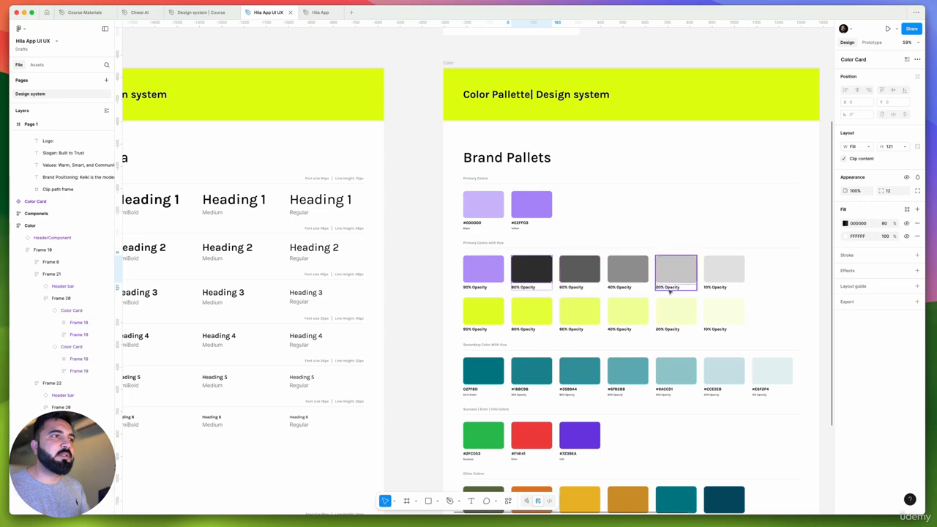
Inspect the selection colors of the whole first hue row and the fill style of its 90% Opacity swatch
left_click(671, 288)
left_click(546, 270)
left_click(669, 299)
left_click(671, 288)
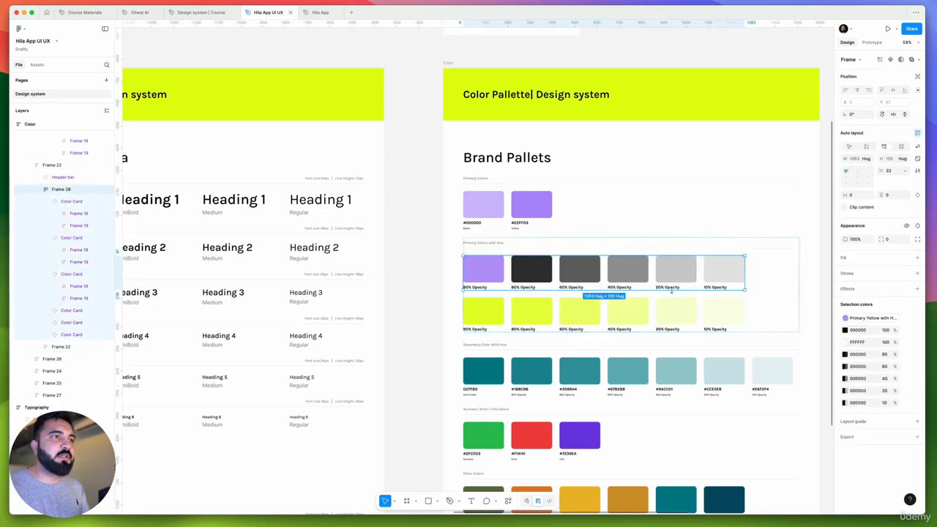
scroll(518, 266, "up", 2)
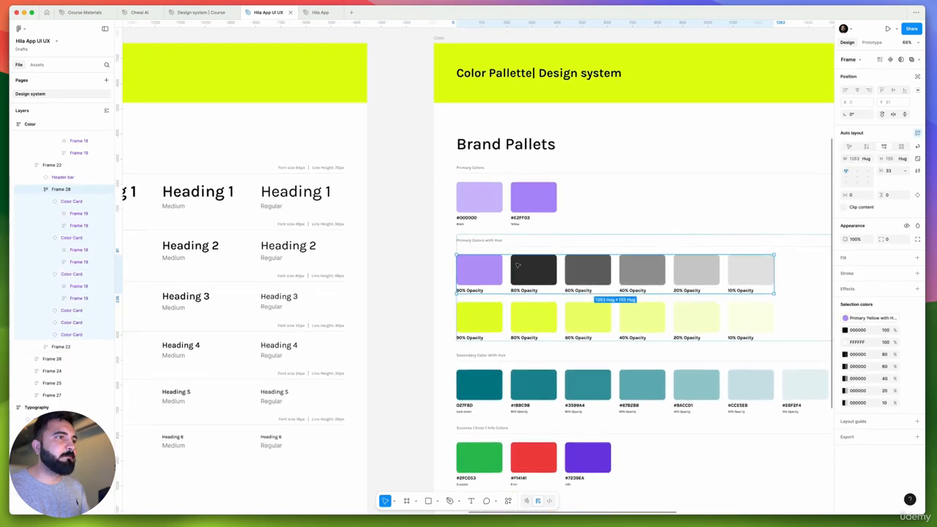
scroll(493, 270, "up", 4)
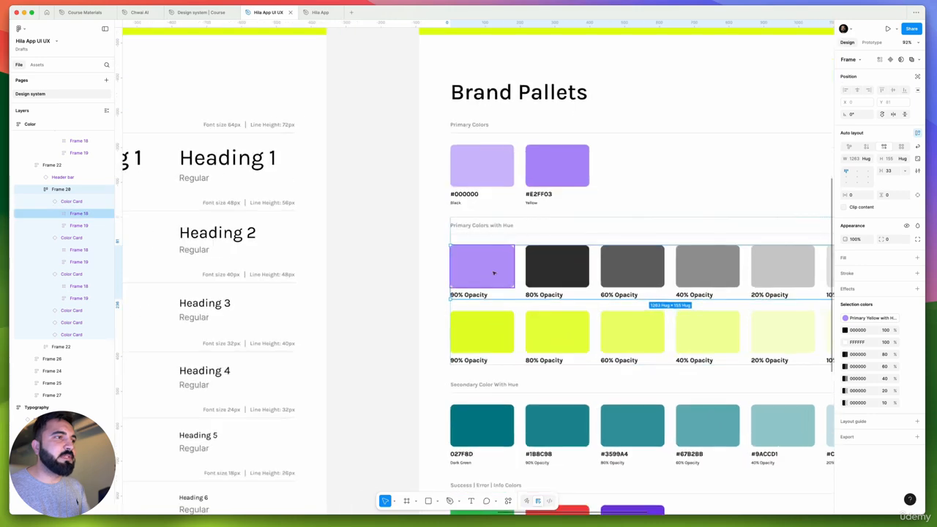
left_click(492, 267)
scroll(488, 268, "down", 2)
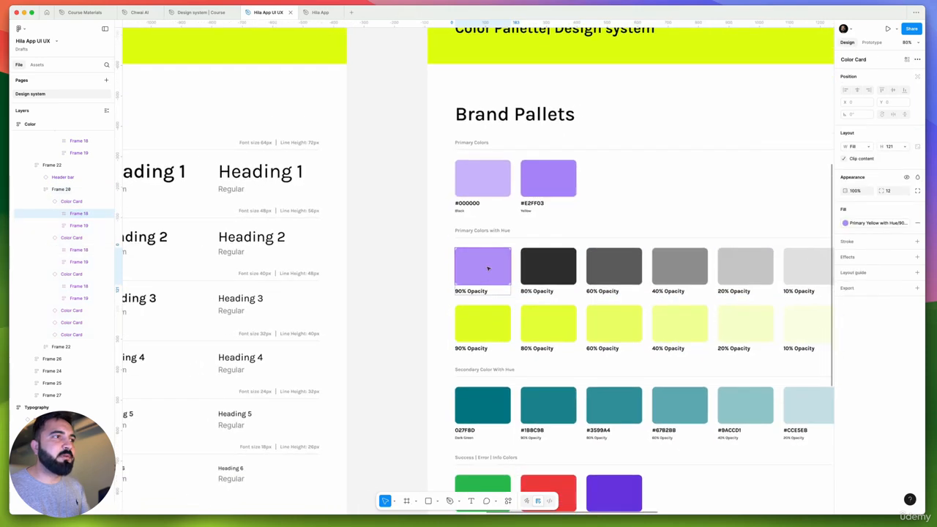
Delete the yellow row of opacity swatches under Primary Colors with Hue
scroll(488, 269, "up", 1)
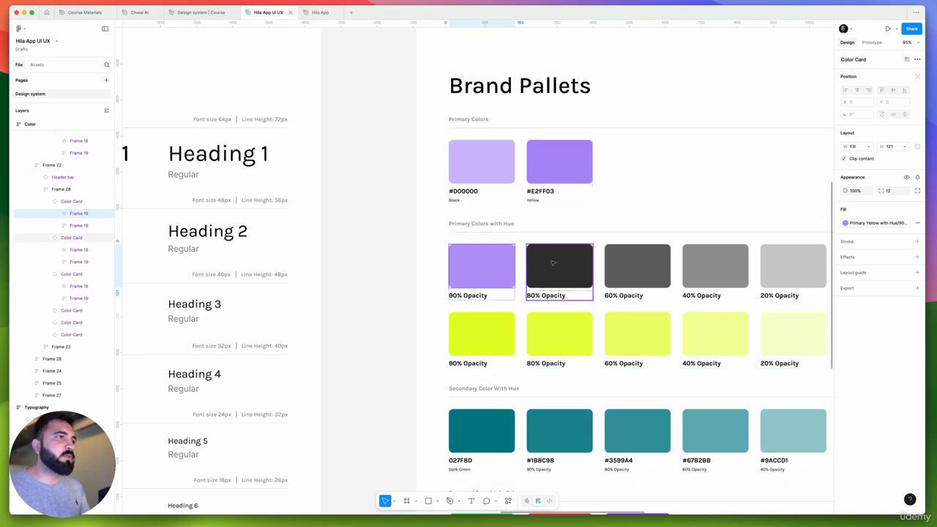
scroll(481, 268, "down", 3)
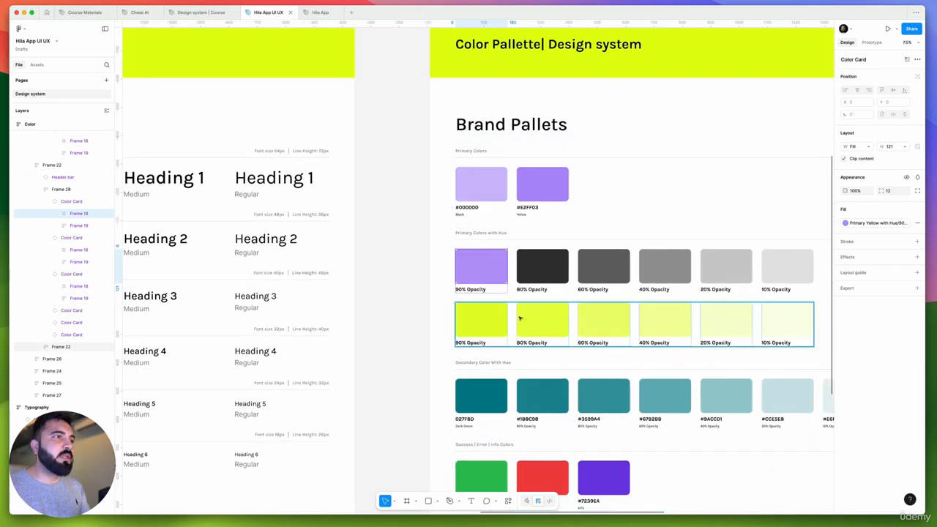
left_click(564, 314)
key("Delete")
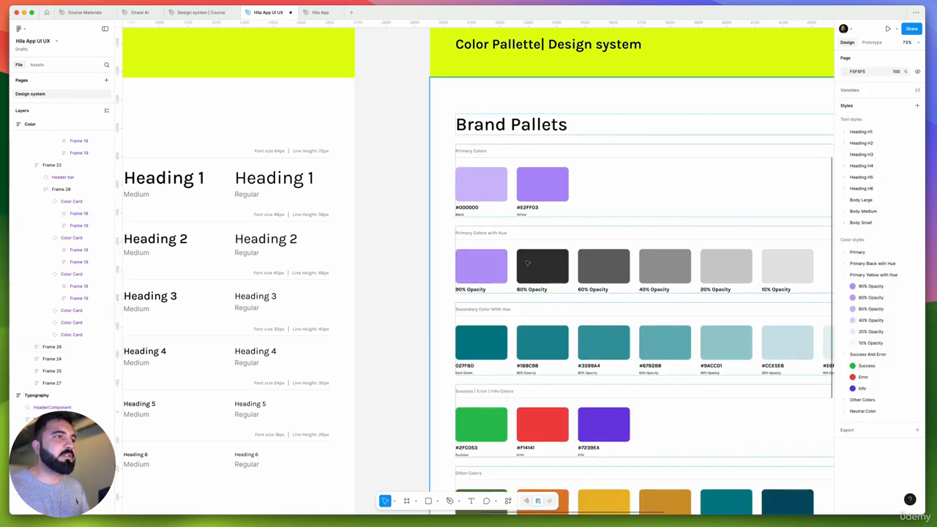
Replace the 80% black color in the remaining hue row with the 80% Opacity style from Primary Yellow with Hue
left_click(527, 262)
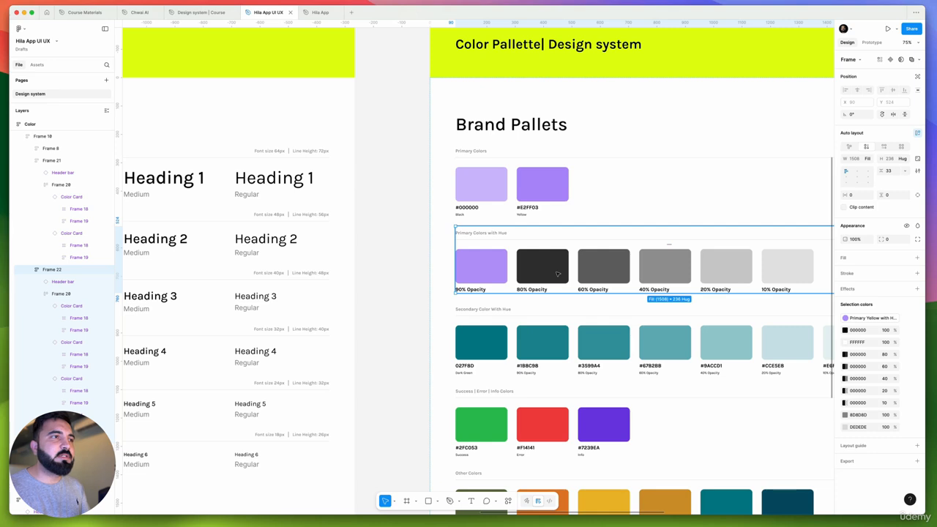
left_click(557, 274)
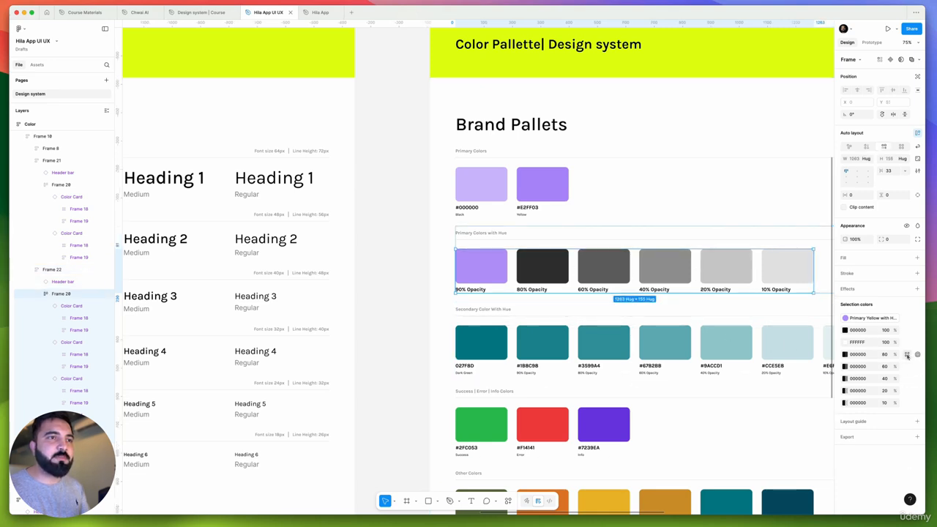
left_click(907, 355)
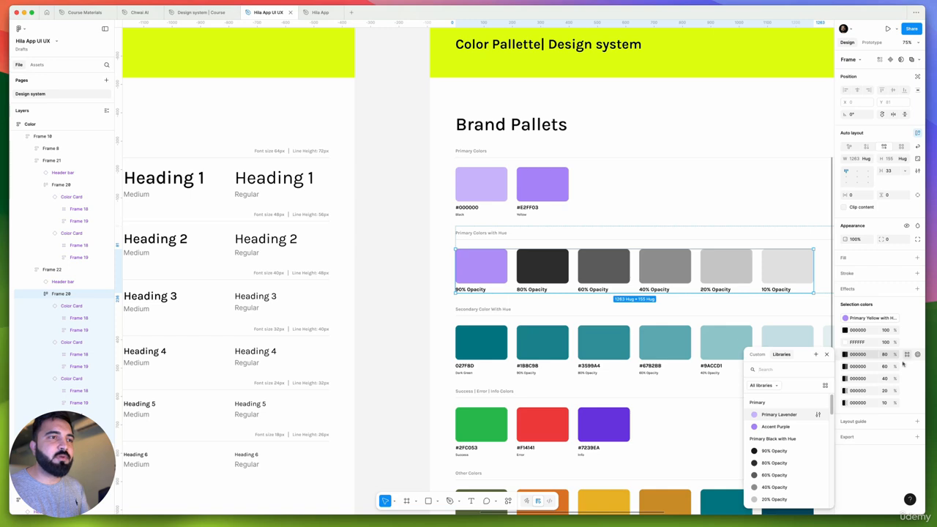
scroll(784, 466, "down", 4)
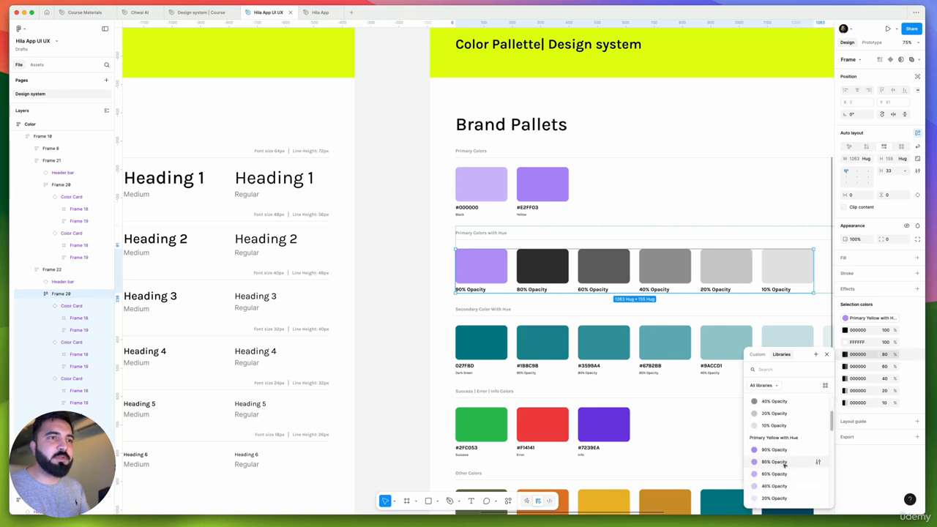
left_click(784, 461)
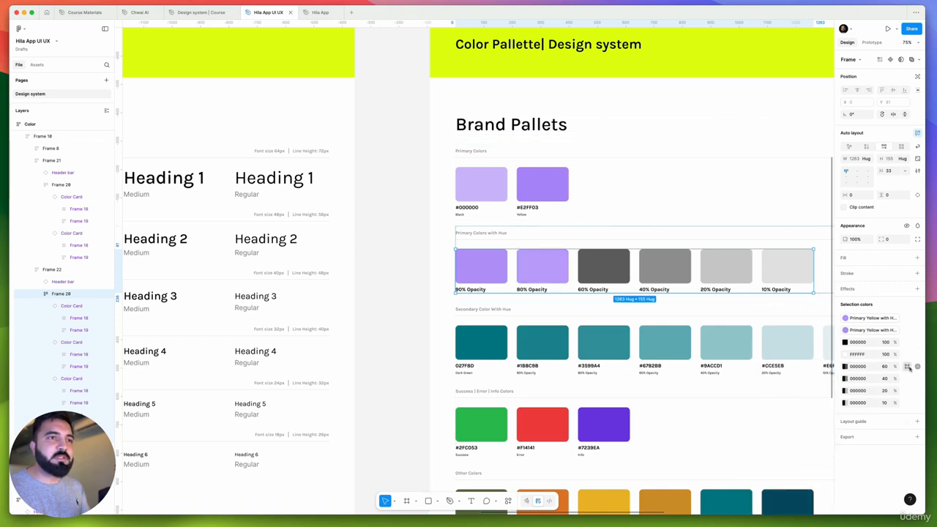
Replace the hue row's 60% and 40% black colors with the matching 60% and 40% Opacity styles from Primary Yellow with Hue
left_click(907, 367)
scroll(781, 455, "down", 3)
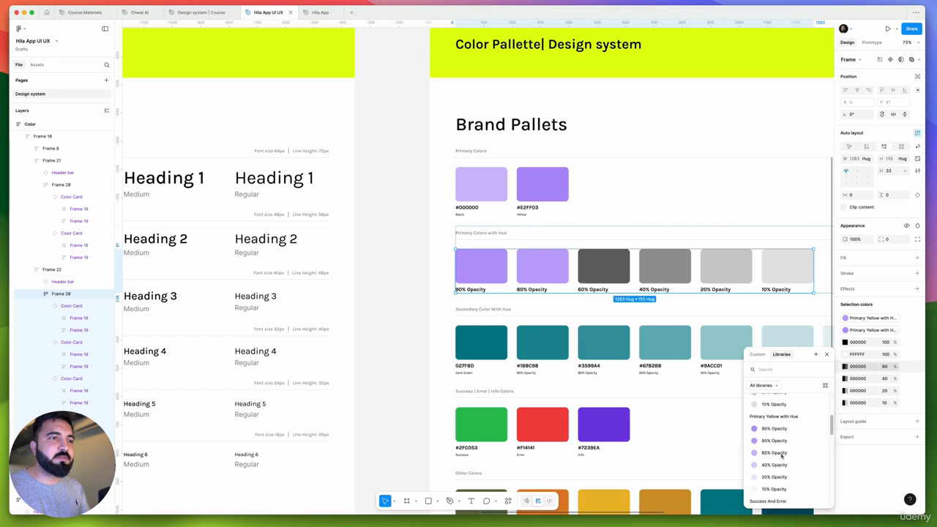
left_click(774, 453)
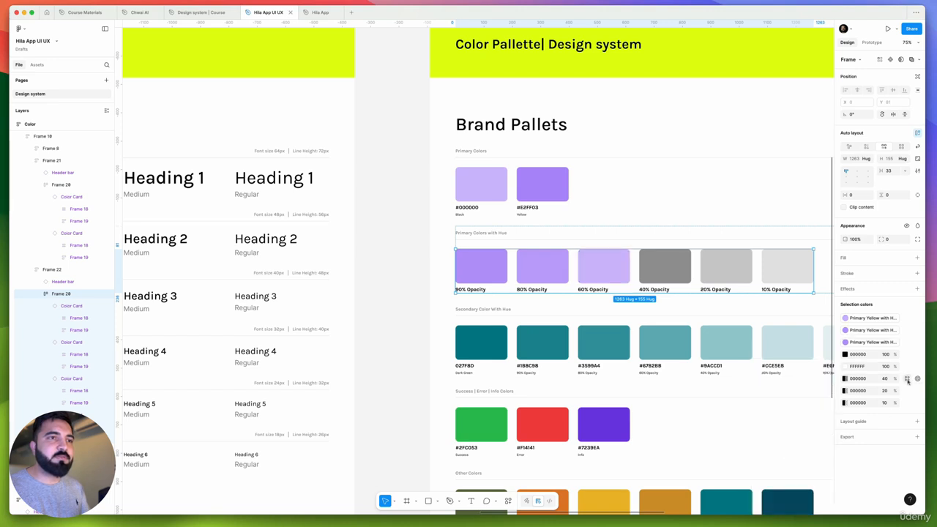
left_click(907, 380)
scroll(781, 447, "down", 3)
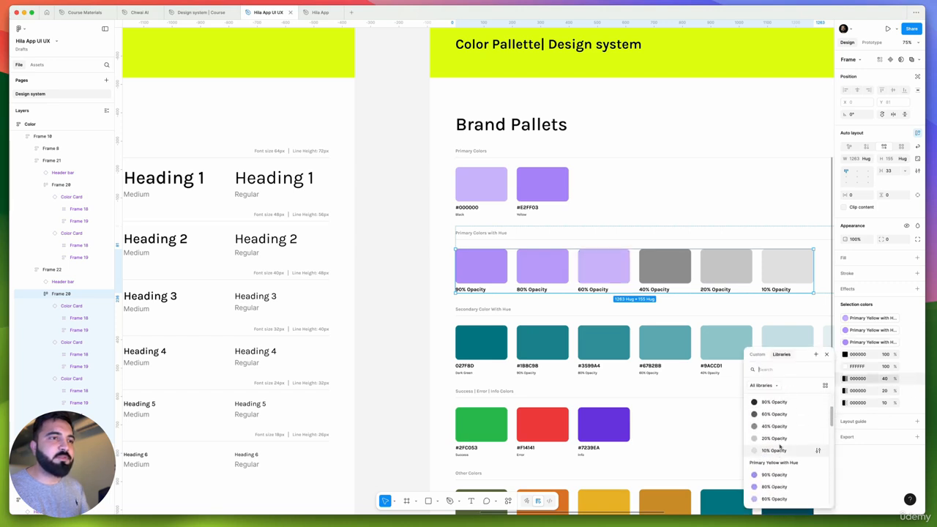
left_click(774, 483)
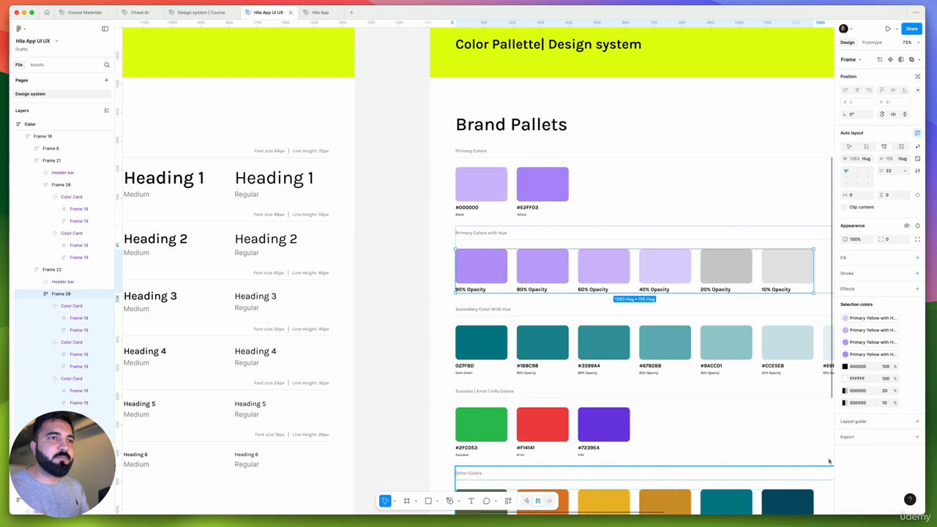
Replace the hue row's 20% and 10% black colors with the matching Primary Yellow with Hue opacity styles, and deselect the row
left_click(906, 391)
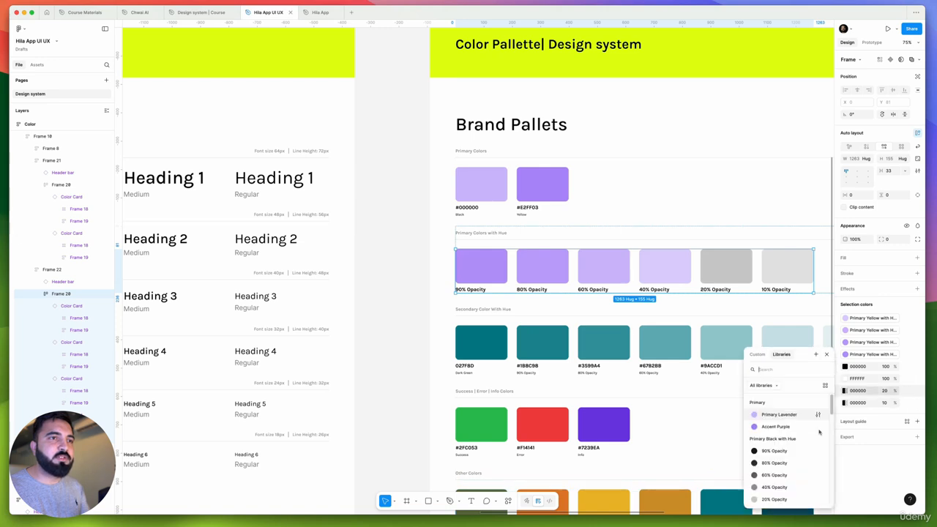
scroll(773, 441, "down", 4)
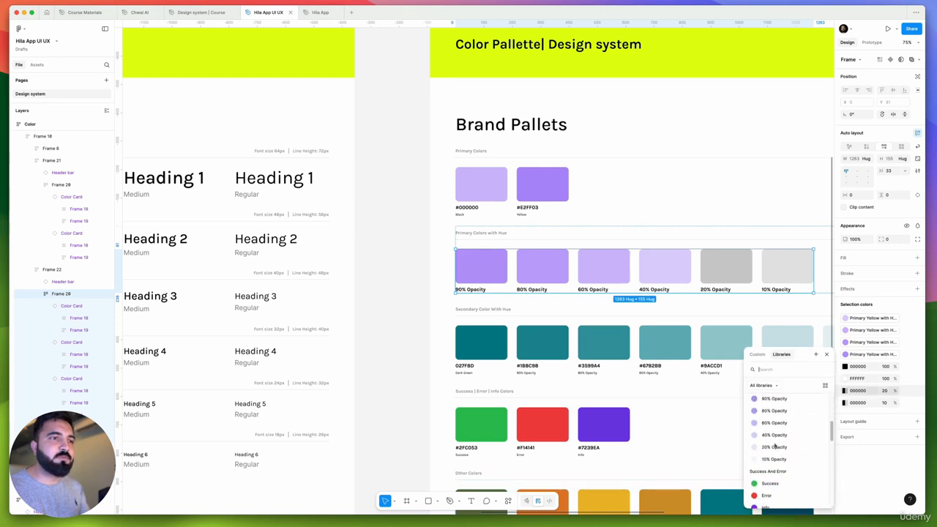
left_click(773, 447)
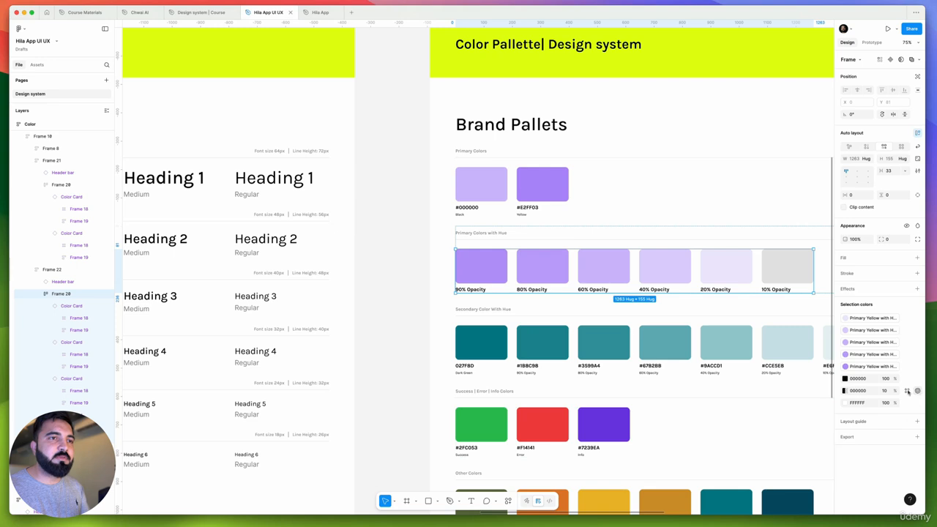
left_click(906, 391)
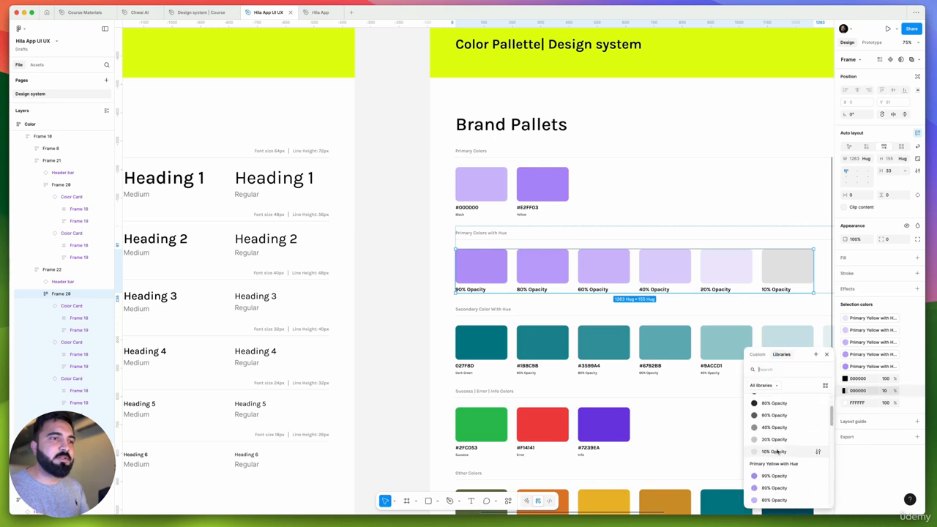
scroll(777, 452, "down", 3)
left_click(775, 448)
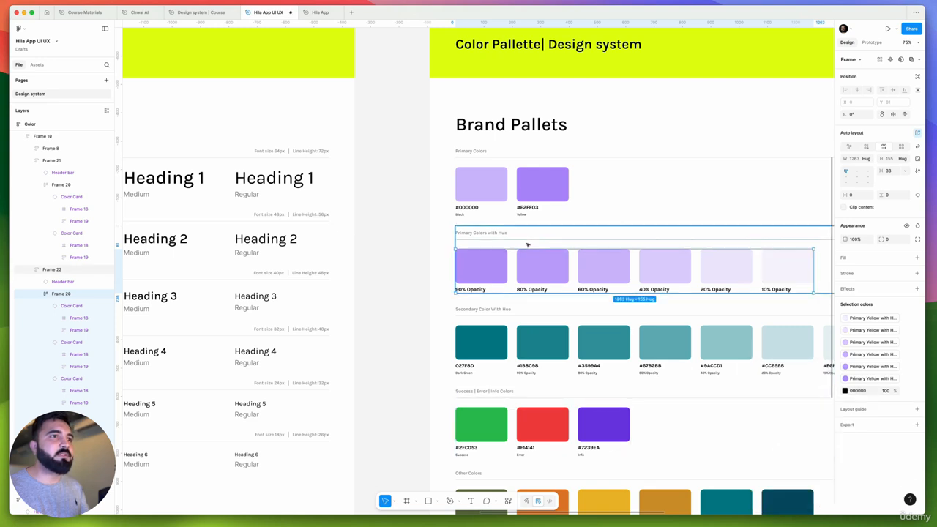
scroll(527, 245, "down", 3)
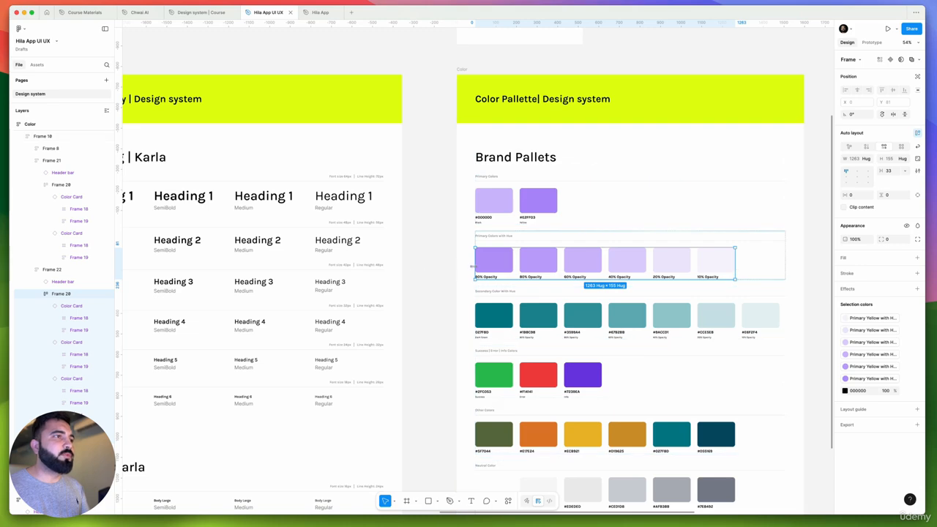
left_click(422, 260)
Delete the Secondary Color With Hue section with its teal swatches from the Color frame
scroll(473, 215, "up", 5)
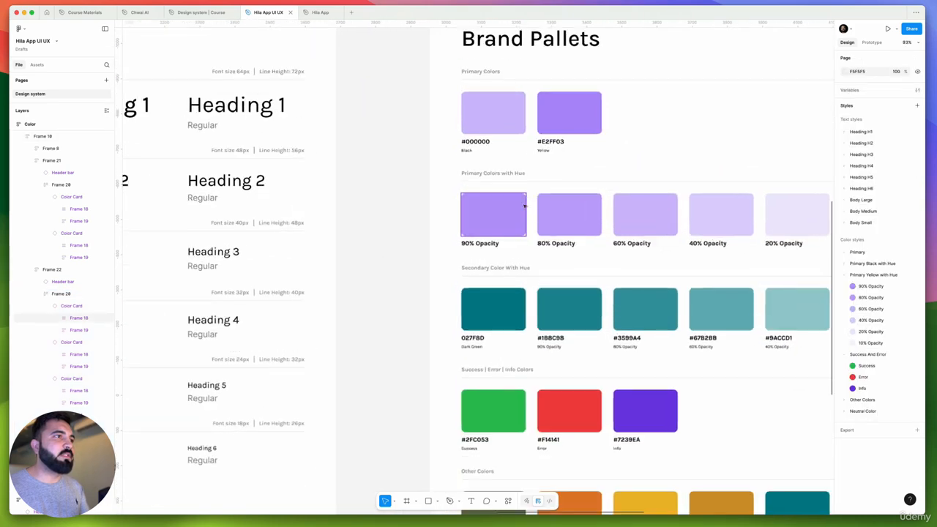
scroll(476, 241, "right", 4)
left_click(422, 282)
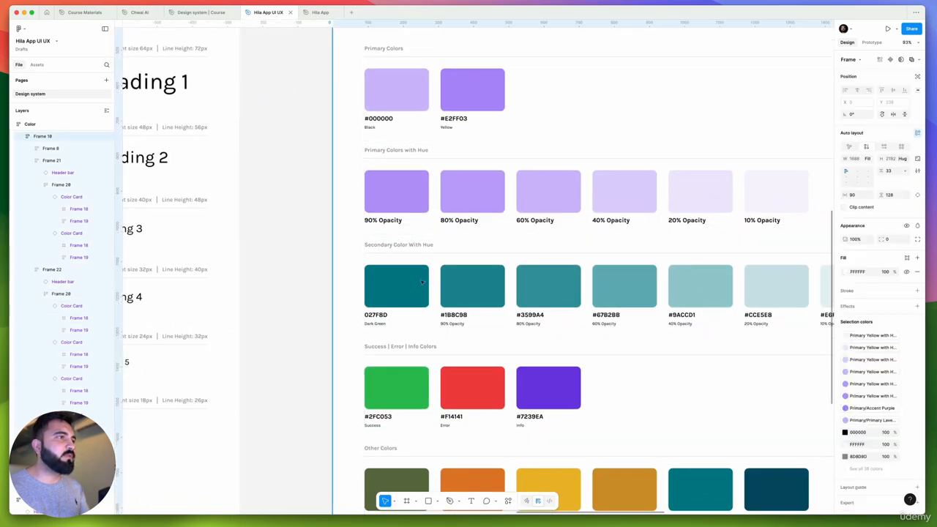
key("Delete")
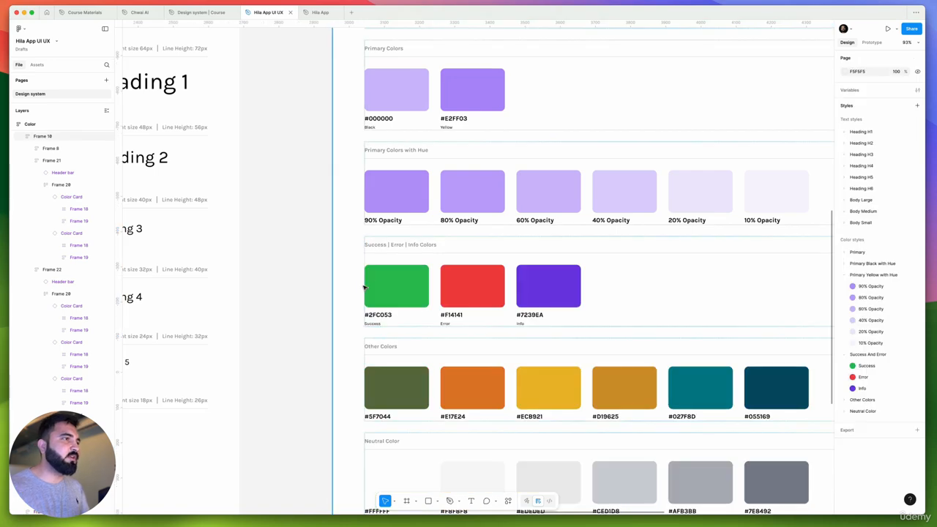
Review the remaining Success, Error and Info, Other Colors and Neutral Color swatches in the Color frame
scroll(344, 292, "right", 3)
scroll(309, 301, "down", 3)
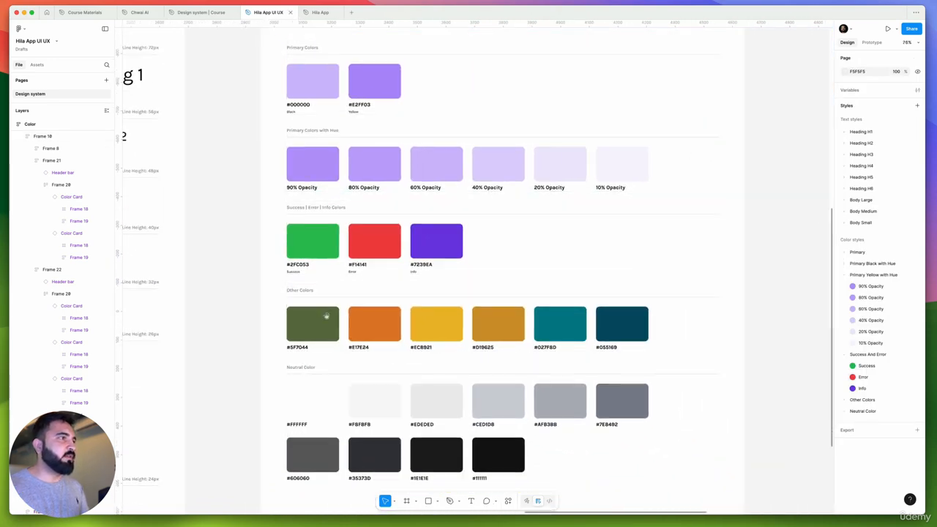
scroll(344, 322, "down", 2)
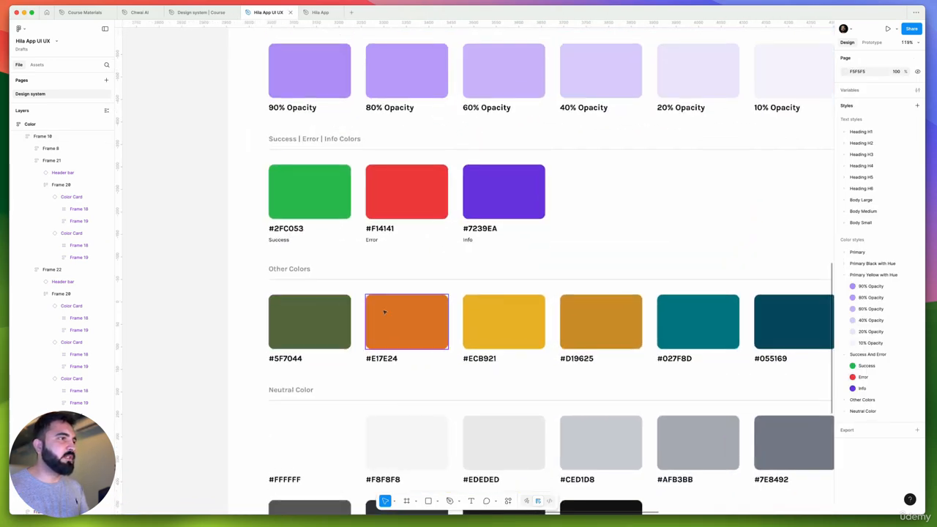
scroll(381, 314, "down", 3)
scroll(425, 342, "down", 2)
scroll(425, 342, "left", 2)
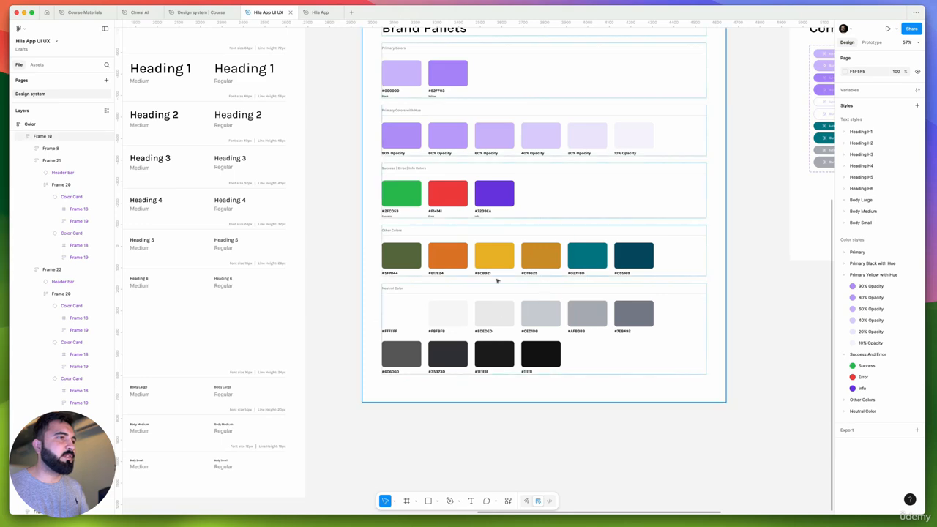
scroll(396, 327, "up", 5)
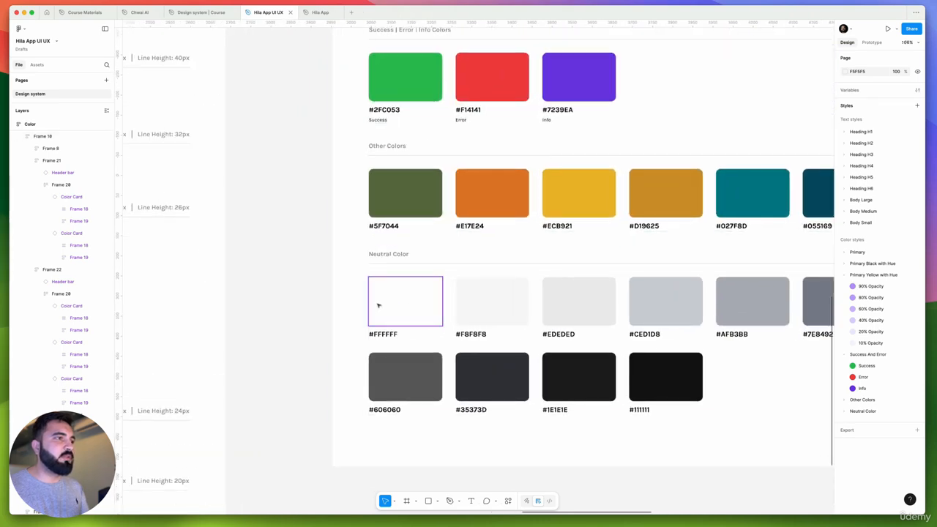
Set the fill of the last Neutral Color swatch, labelled #111111, to pure black 000000
scroll(389, 334, "up", 4)
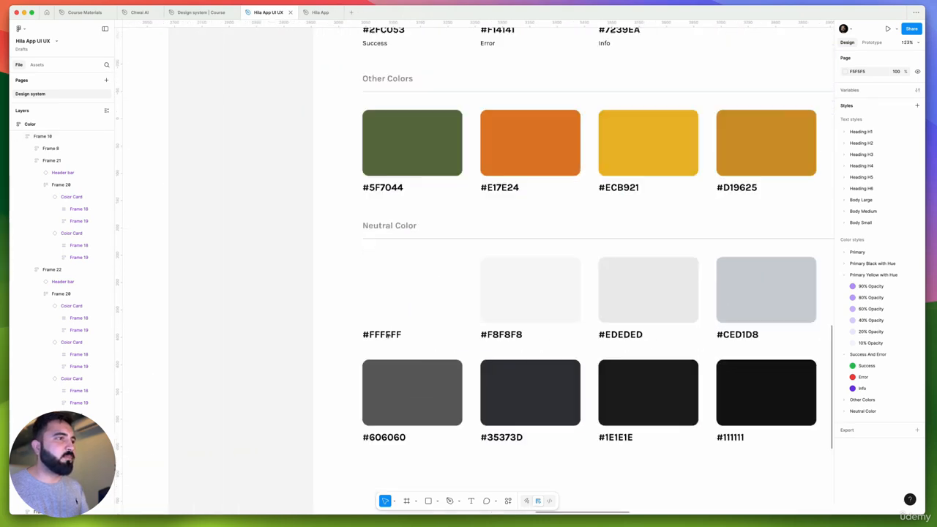
left_click(370, 300)
scroll(381, 314, "down", 3)
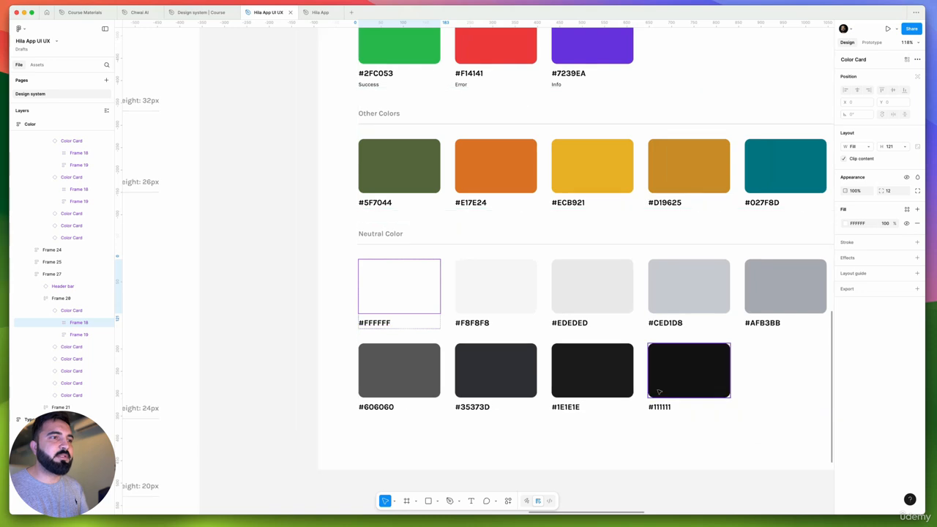
scroll(667, 405, "up", 5)
left_click(667, 403)
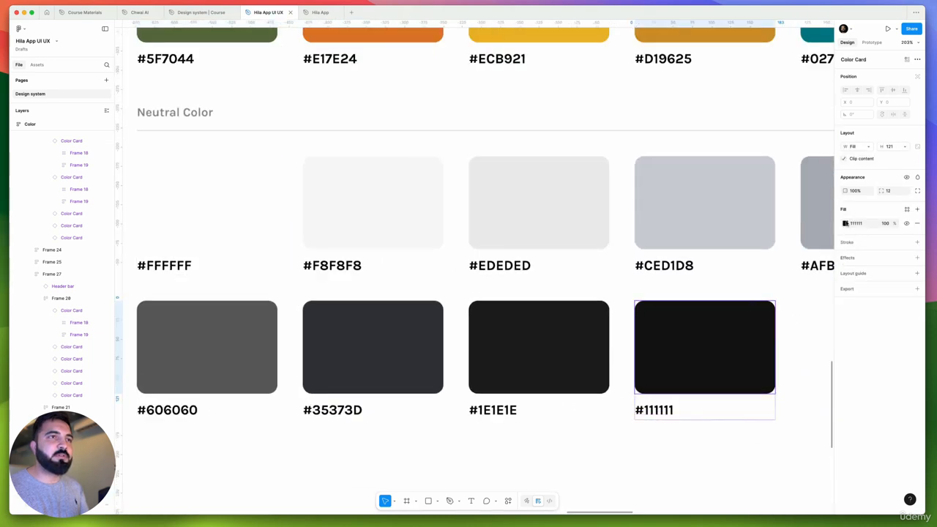
left_click(846, 223)
left_click_drag(786, 281, 689, 393)
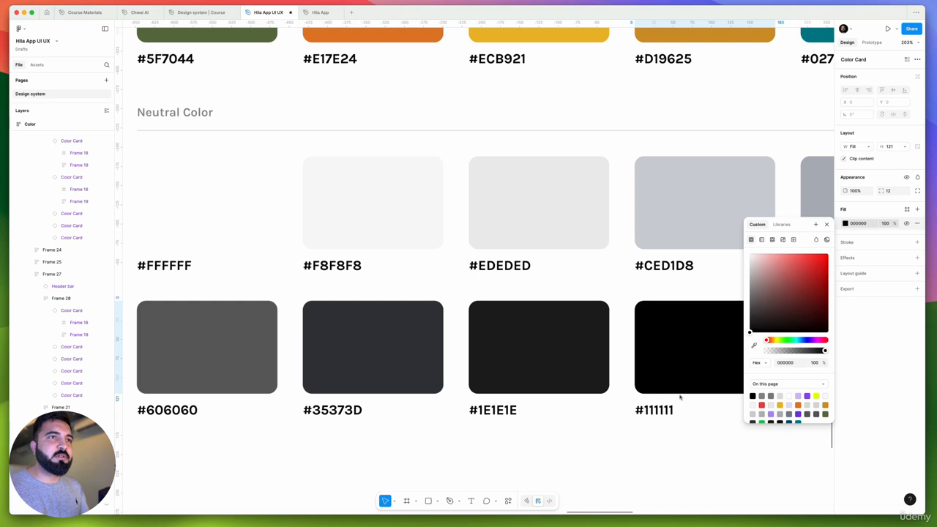
left_click(863, 224)
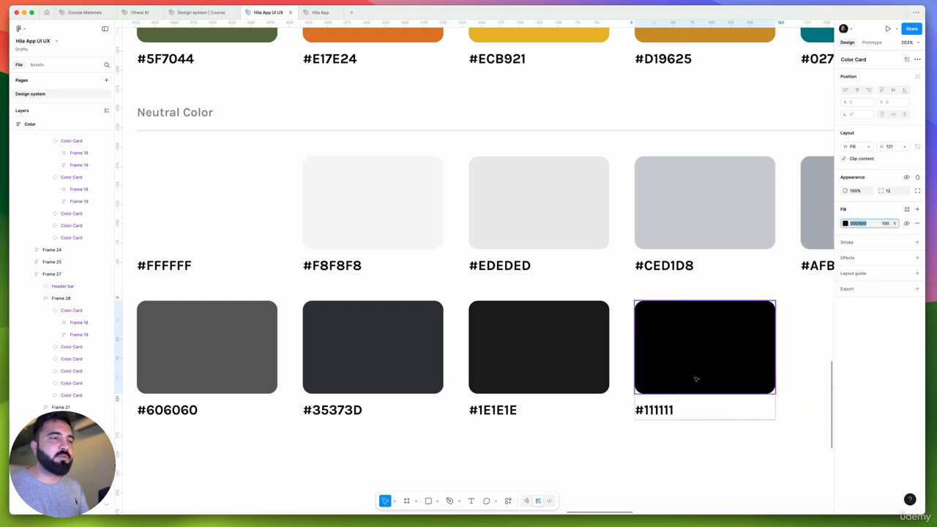
Change the hex label under the last Neutral Color swatch to #000000
left_click(658, 409)
double_click(653, 409)
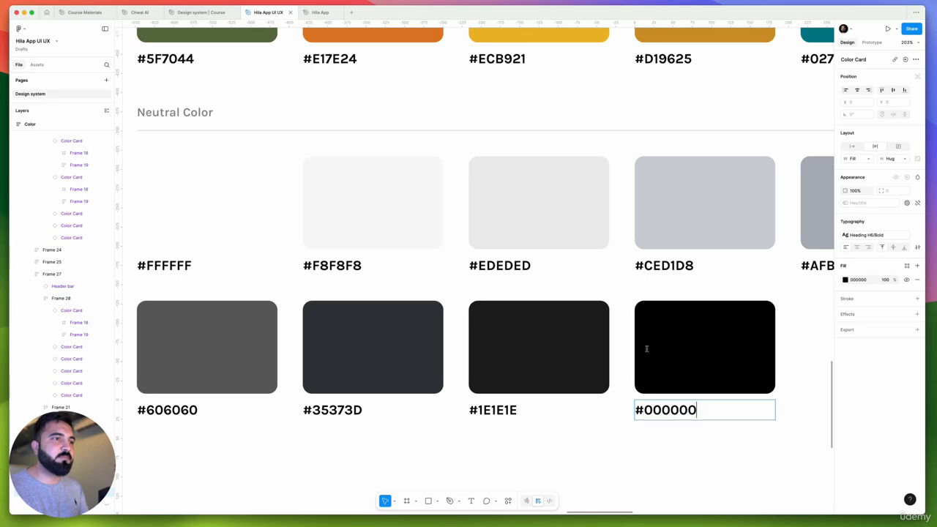
scroll(647, 348, "down", 5)
left_click(646, 412)
scroll(552, 299, "down", 3)
Apply the Primary Lavender color style to the header banners of the Typography and Color frames
left_click_drag(591, 289, 479, 318)
left_click_drag(313, 180, 397, 205)
scroll(397, 205, "up", 3)
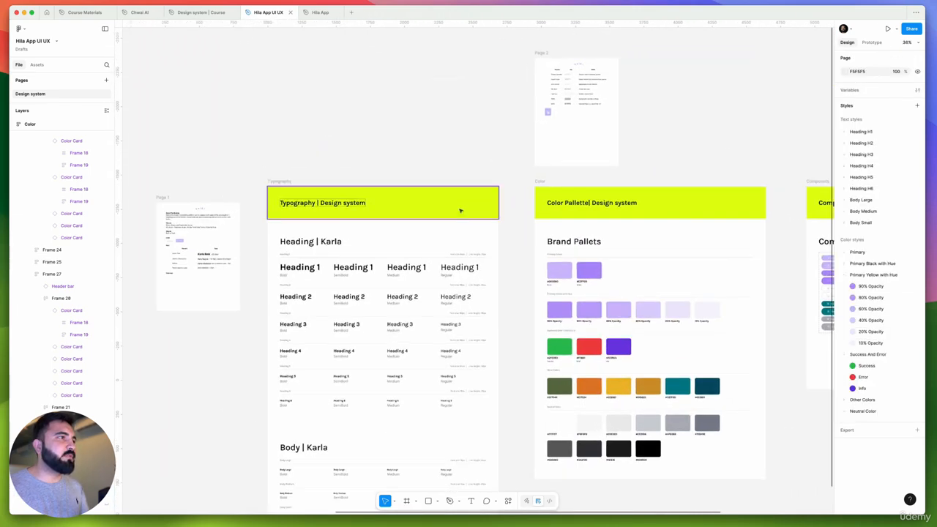
left_click(459, 211)
left_click(670, 207, "shift")
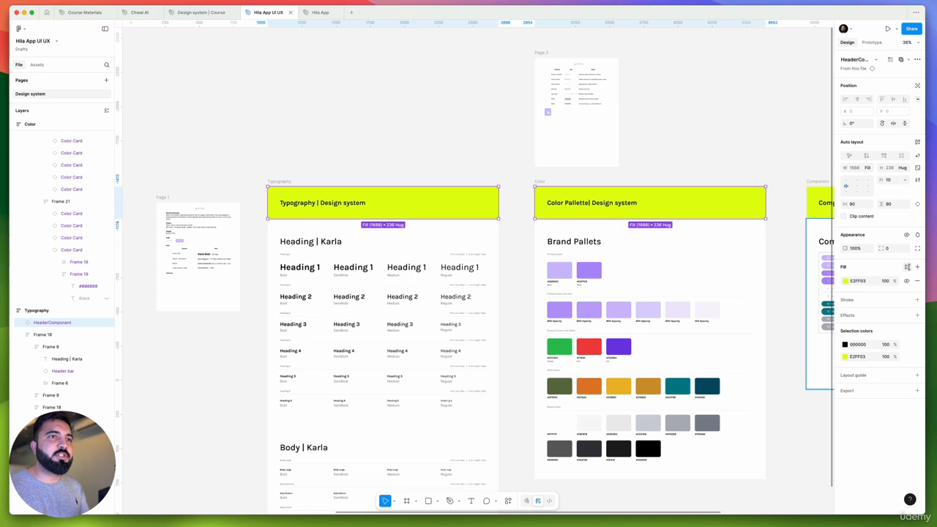
left_click(906, 268)
left_click(788, 329)
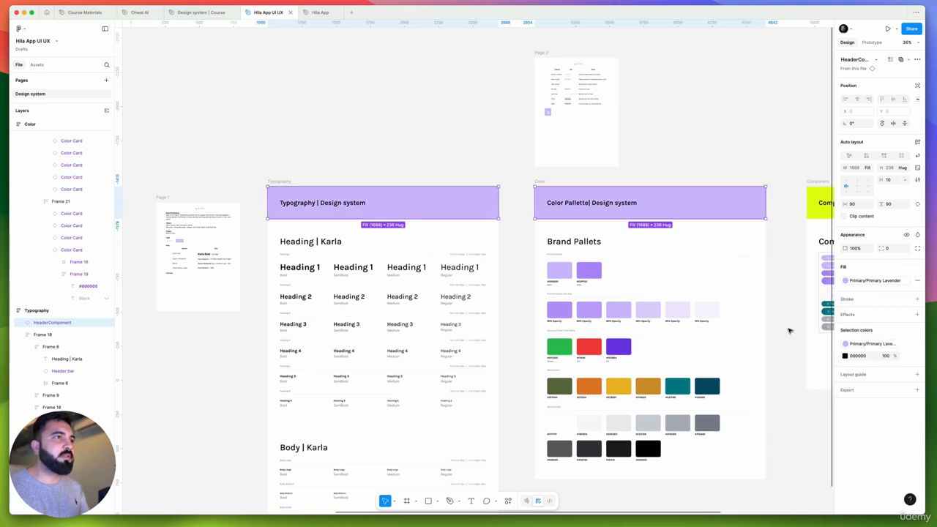
left_click(322, 144)
Copy the Color frame header's lavender styling onto the header banner of the Components frame
scroll(454, 198, "right", 5)
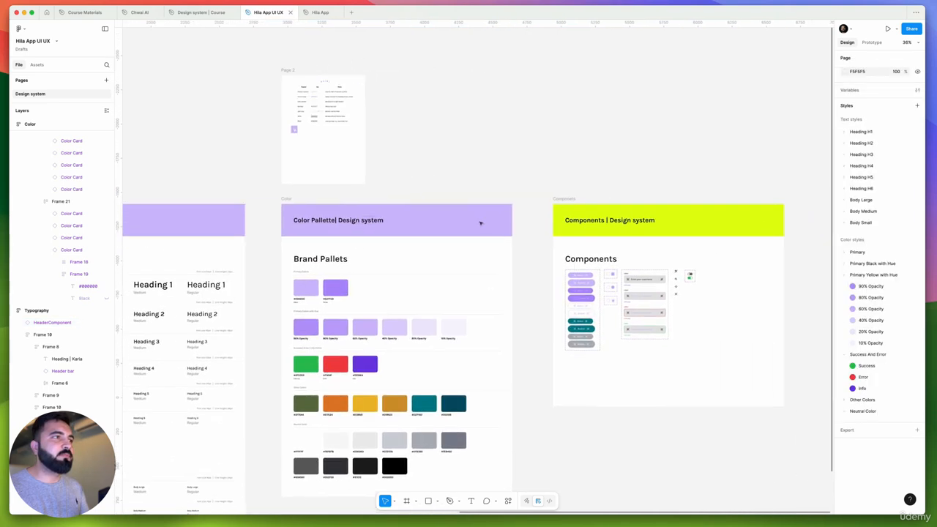
left_click(471, 222)
left_click(734, 221)
left_click(648, 172)
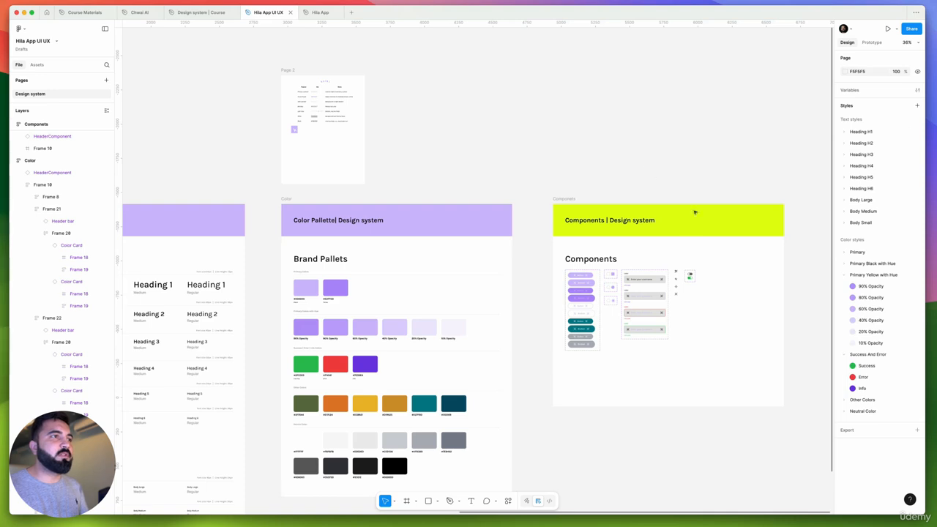
left_click(709, 228)
key("alt+super+v")
Try applying the Primary Lavender fill to the HeaderComponent, Header bar and Color Card main components together
scroll(739, 200, "down", 10)
scroll(622, 207, "left", 1)
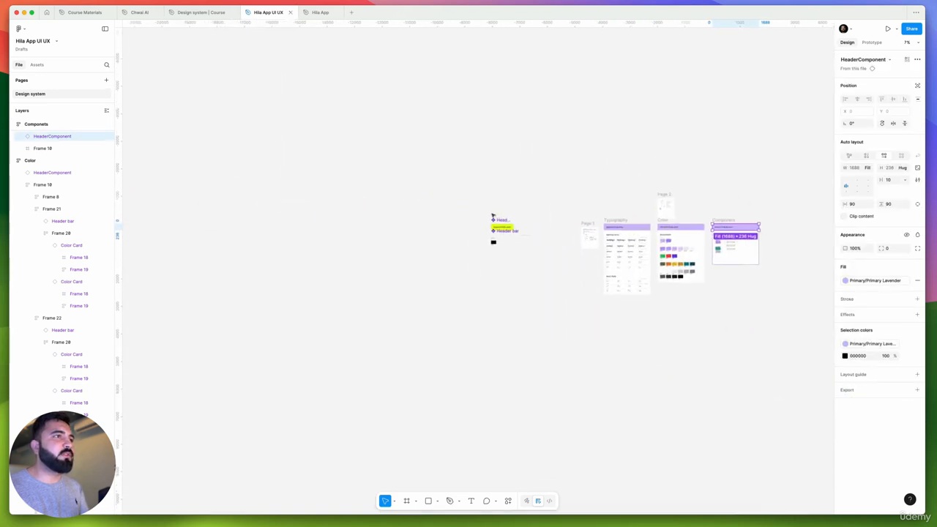
scroll(493, 216, "up", 5)
left_click_drag(626, 329, 461, 199)
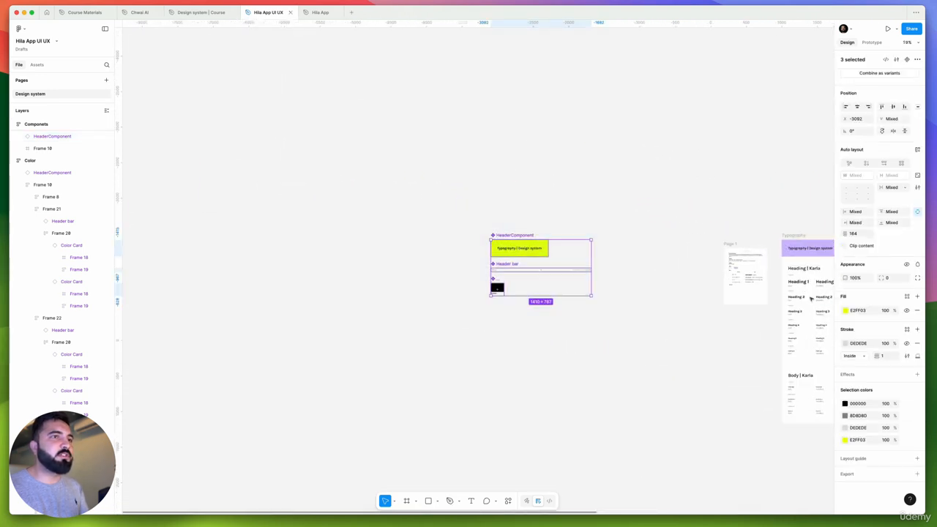
left_click(906, 296)
left_click(780, 357)
left_click(693, 349)
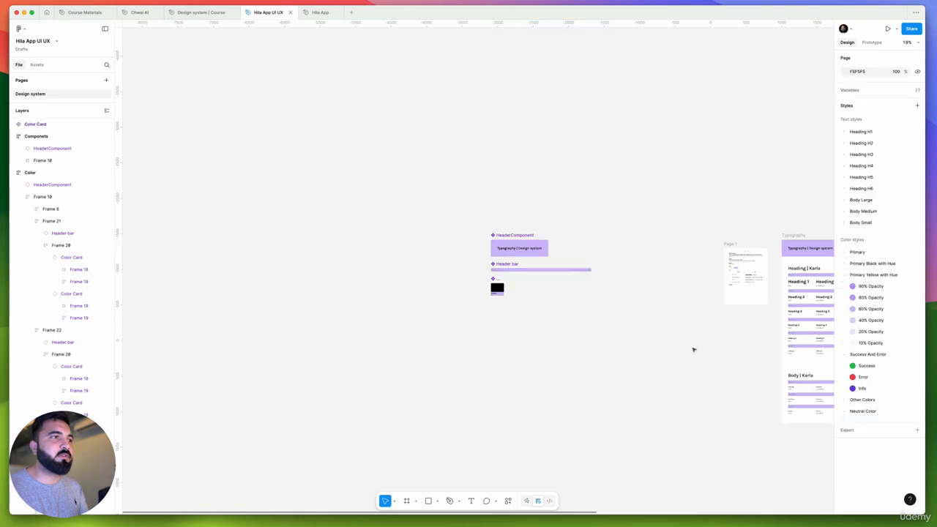
Check the fill's effect across the design system frames and undo it on the three main components
left_click_drag(660, 323, 300, 291)
left_click_drag(484, 286, 378, 287)
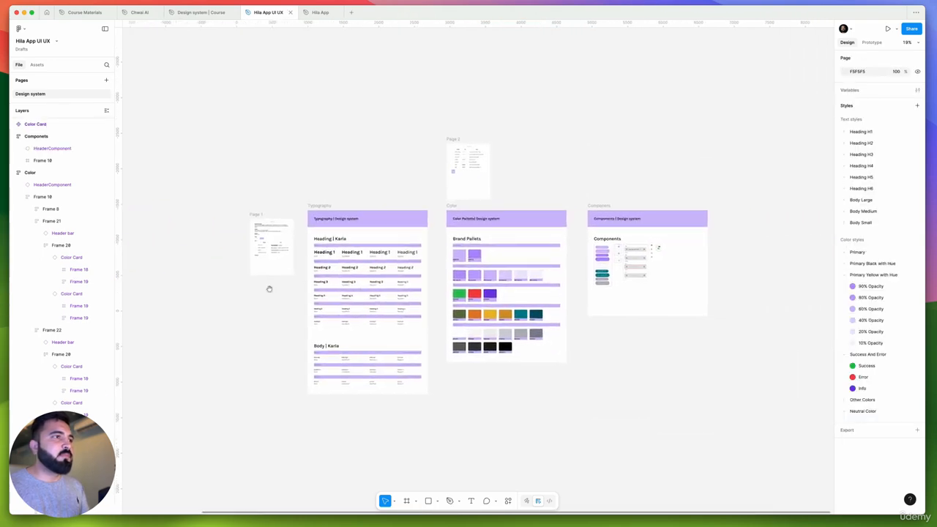
left_click_drag(273, 288, 386, 278)
scroll(540, 261, "up", 5)
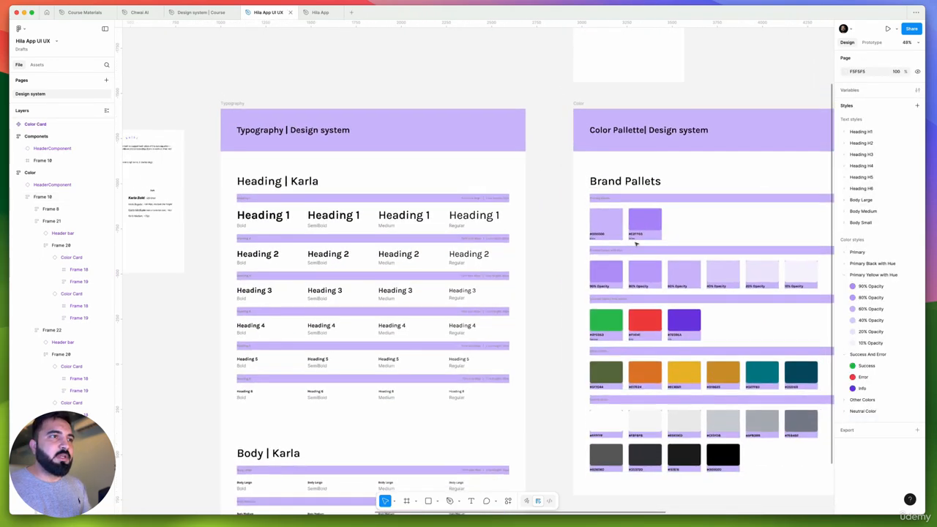
scroll(636, 243, "down", 5)
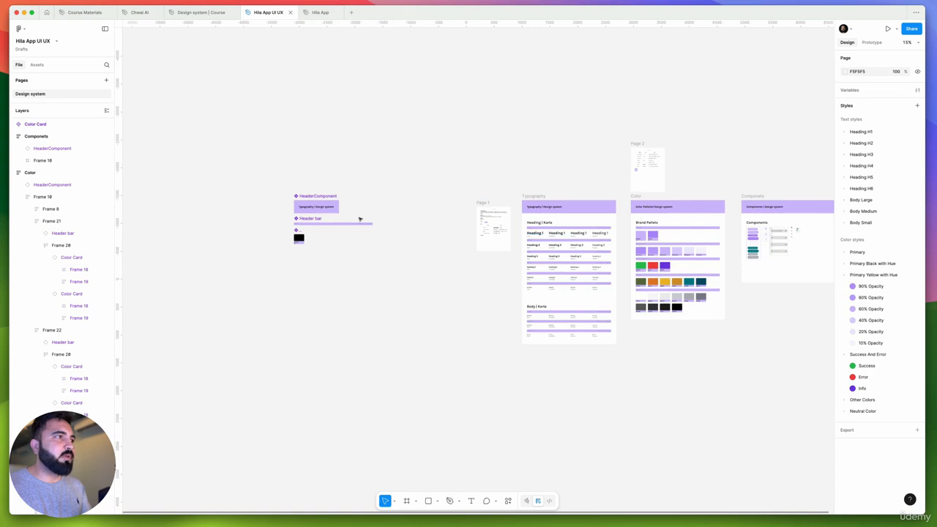
key("super+z")
key("super+z")
Apply the Primary Lavender fill style to the HeaderComponent main component only
scroll(314, 213, "up", 5)
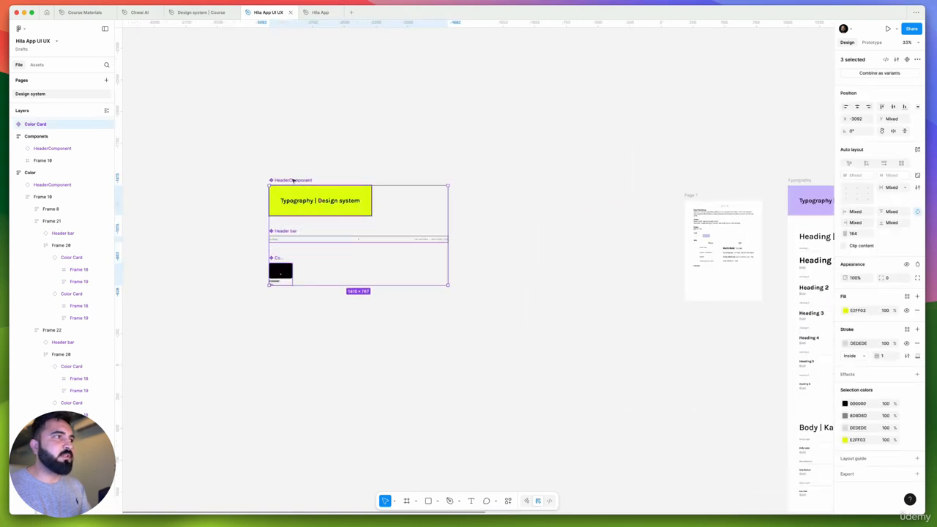
left_click(293, 180)
left_click(907, 271)
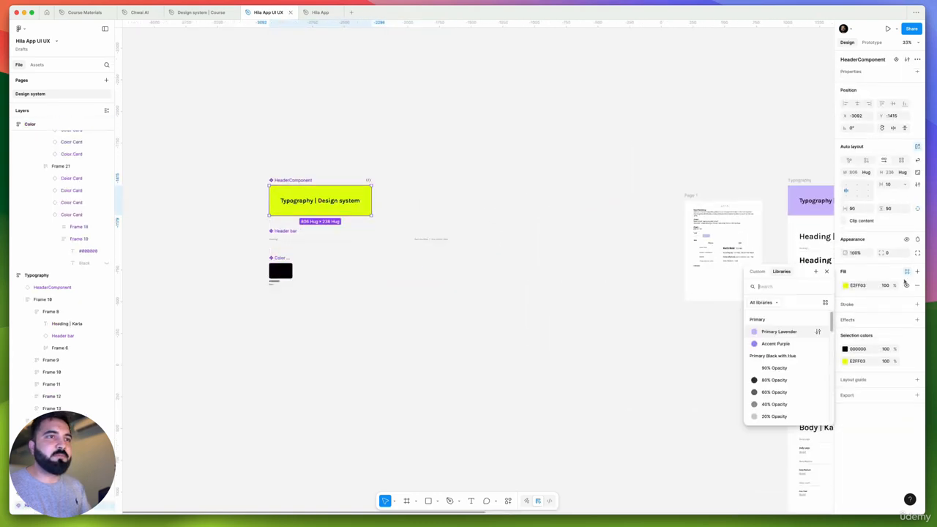
left_click(782, 331)
left_click(536, 282)
Review the recolored Typography and Color frames, and examine the buttons, selection controls and input fields in the Components frame
scroll(534, 281, "down", 3)
scroll(534, 281, "down", 3)
left_click_drag(643, 321, 495, 322)
scroll(548, 265, "up", 5)
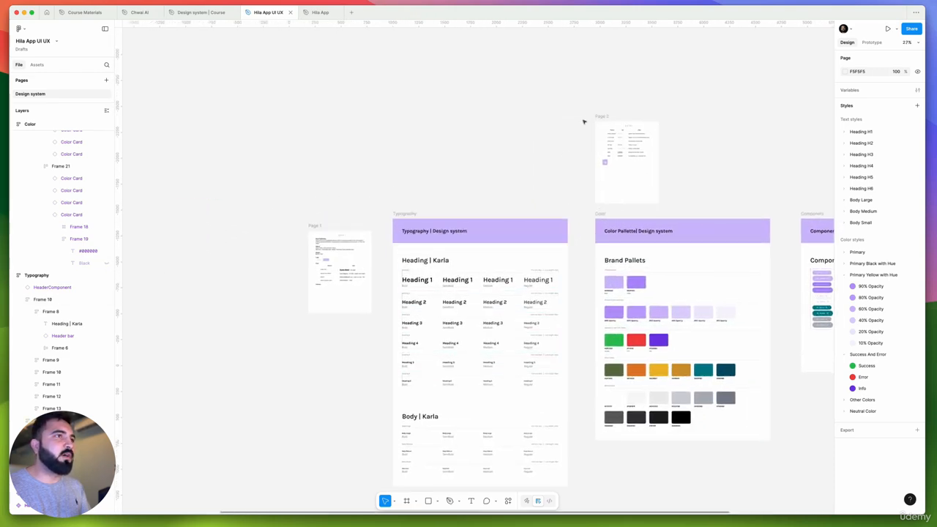
scroll(566, 167, "up", 4)
scroll(572, 162, "down", 5)
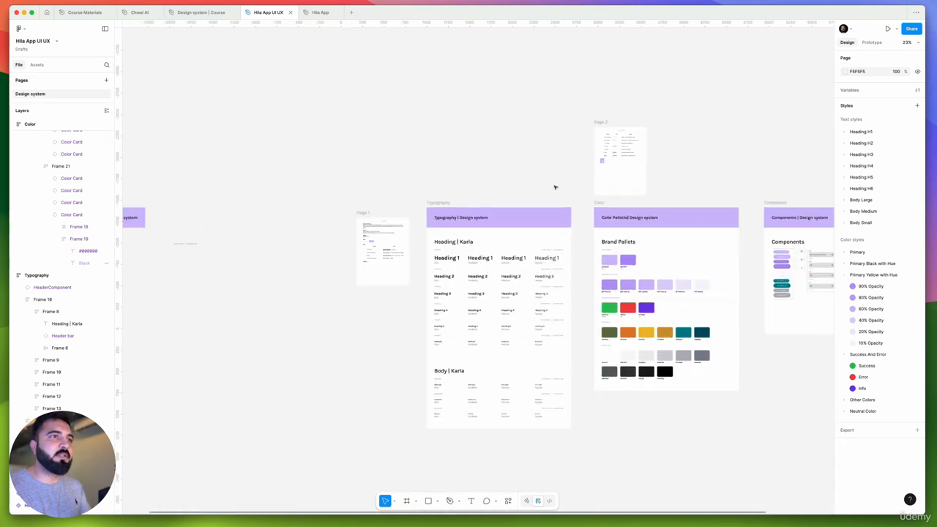
left_click_drag(538, 186, 421, 230)
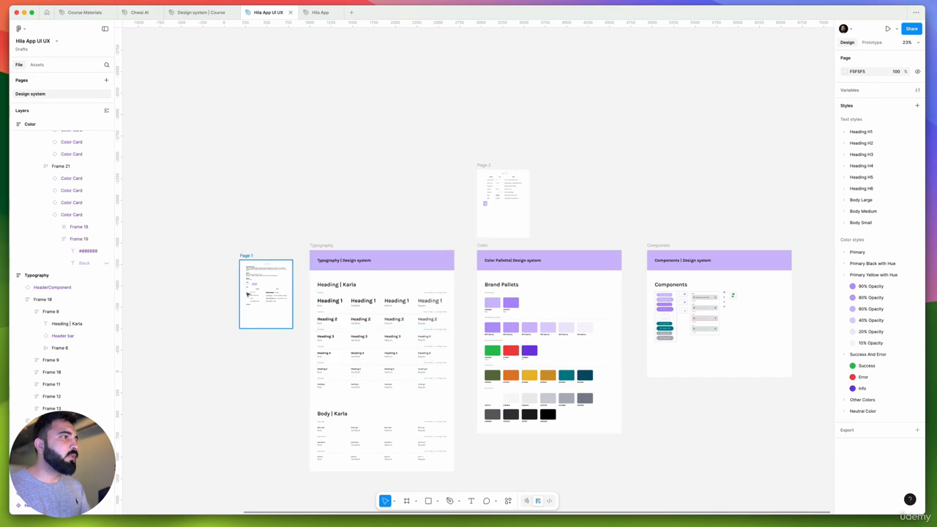
scroll(249, 295, "up", 4)
scroll(267, 274, "down", 4)
scroll(732, 285, "up", 8)
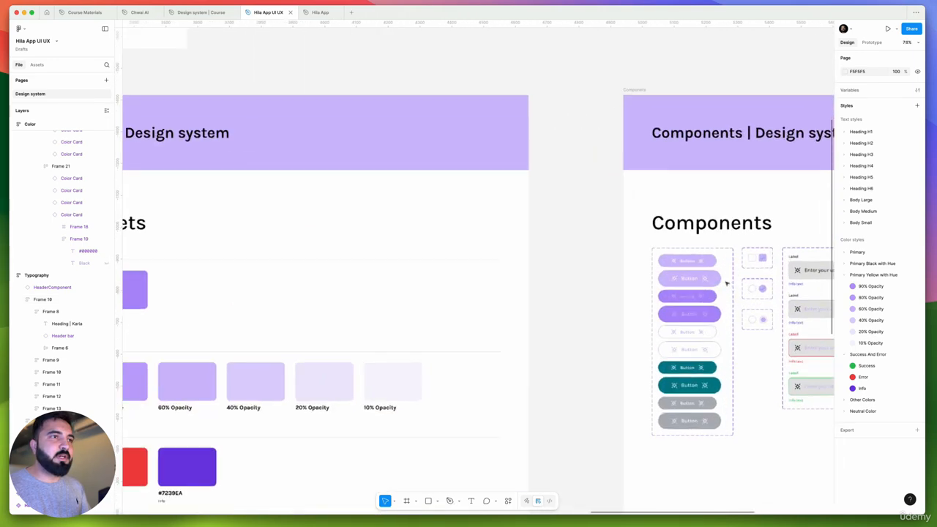
scroll(607, 278, "up", 4)
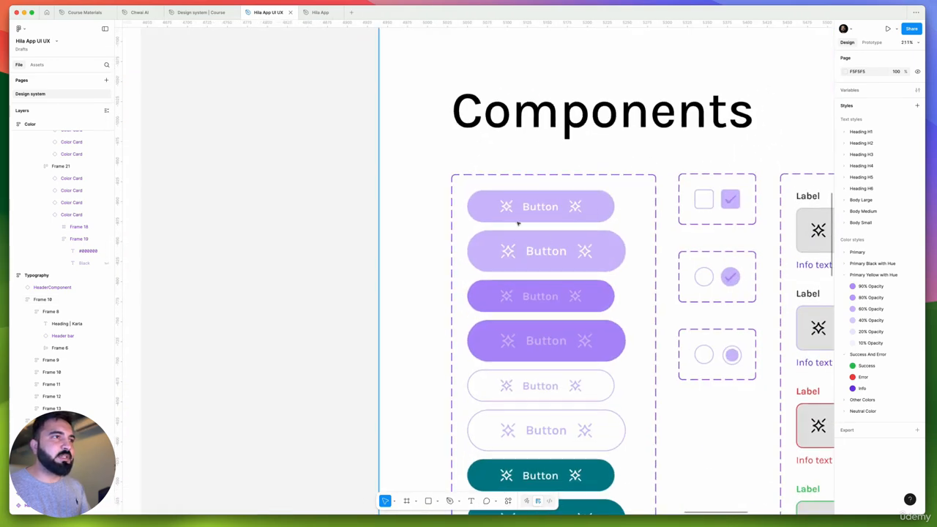
scroll(513, 219, "down", 5)
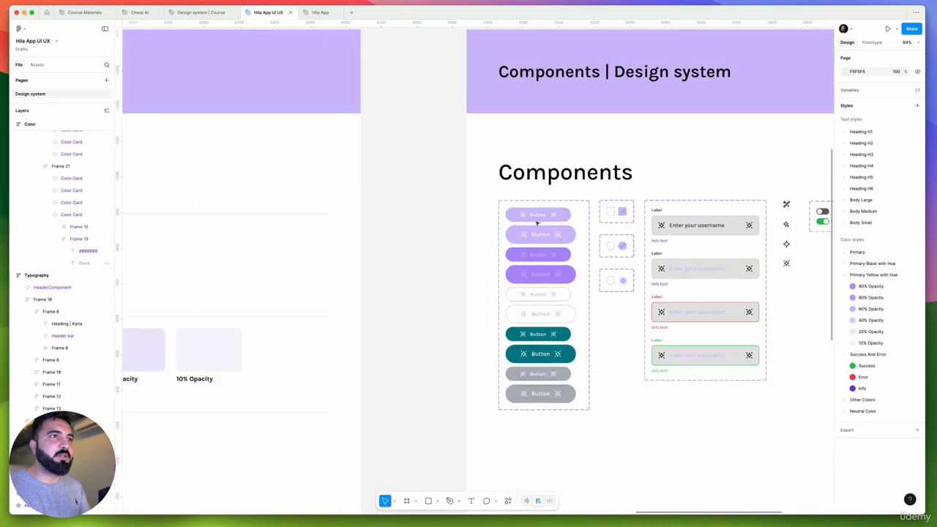
scroll(510, 209, "up", 3)
scroll(510, 207, "down", 5)
scroll(429, 212, "up", 2)
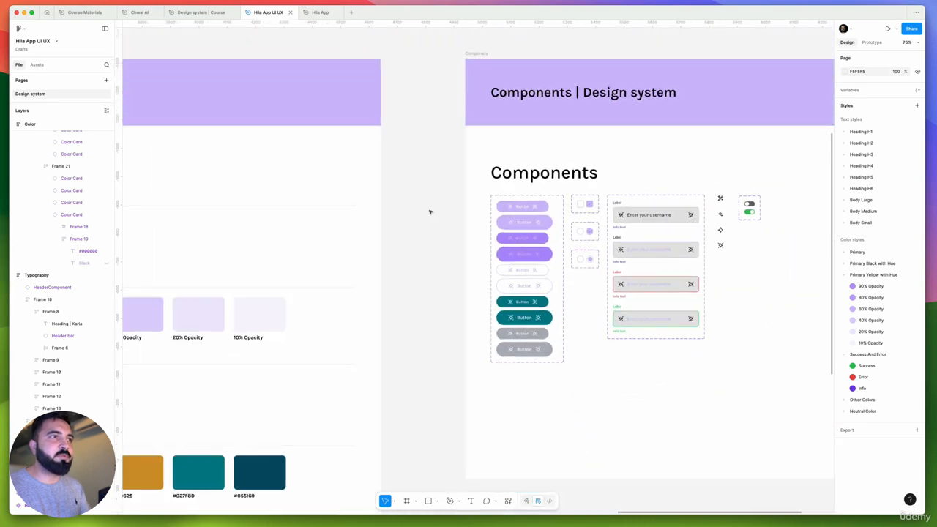
Set the placeholder text color of the second input field to the 80% Opacity style from Primary Black with Hue
left_click_drag(427, 198, 654, 371)
scroll(644, 293, "up", 5)
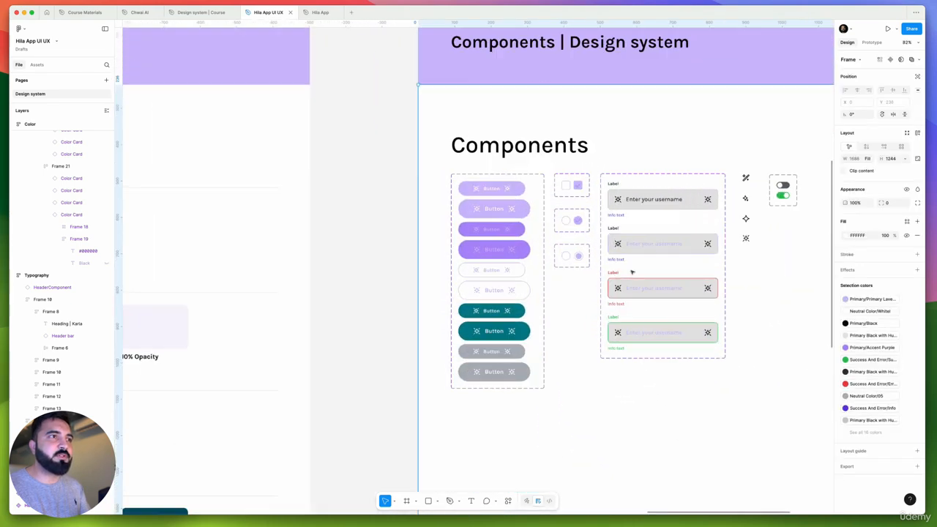
double_click(663, 224)
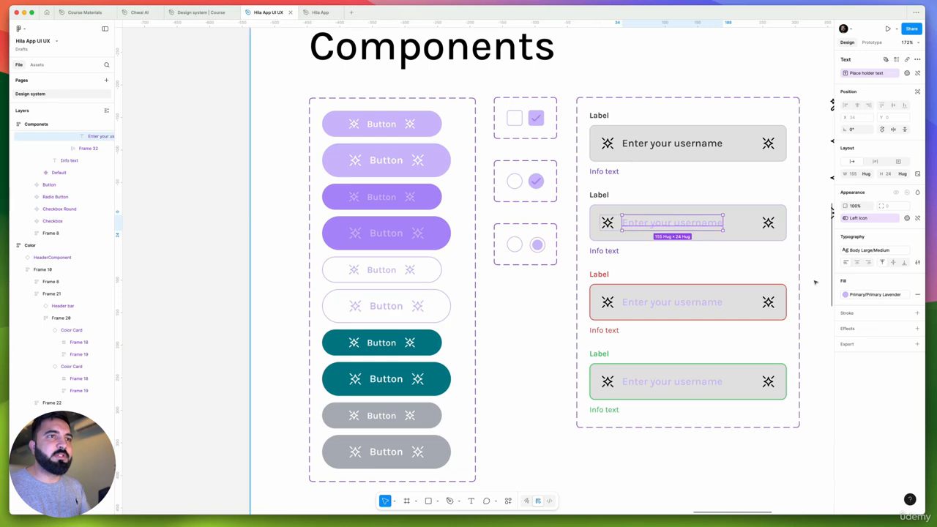
left_click(871, 250)
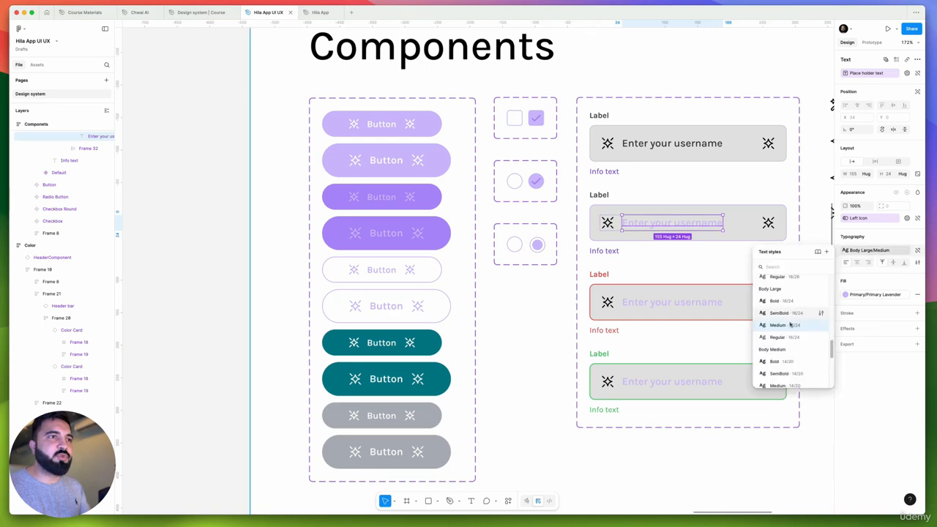
scroll(790, 324, "down", 4)
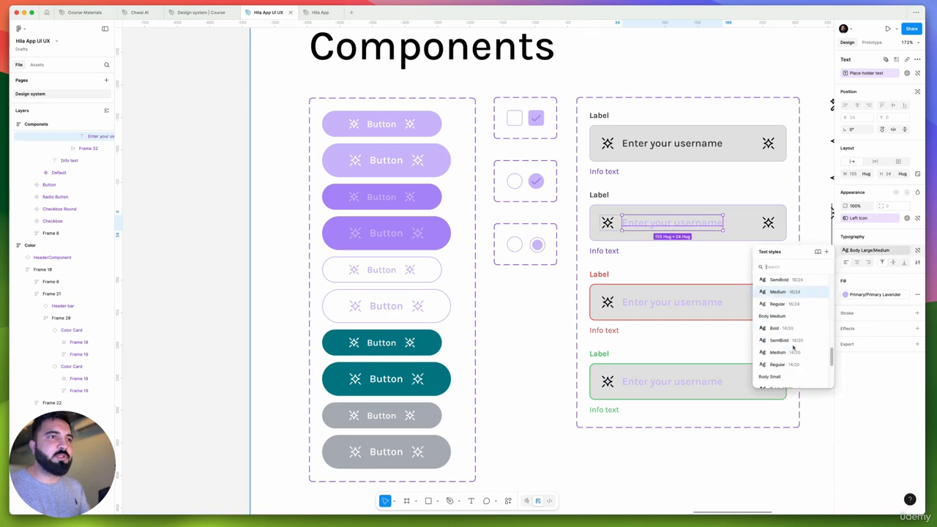
left_click(880, 291)
left_click(876, 294)
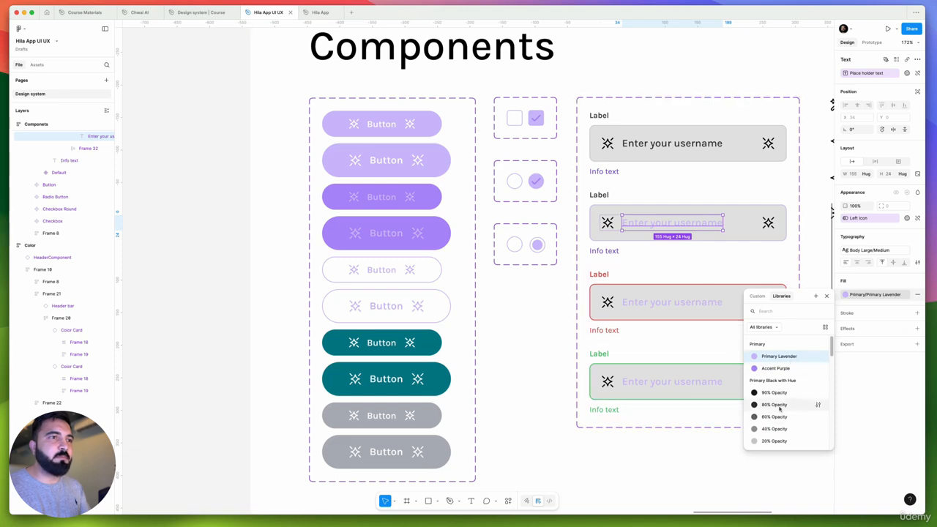
left_click(779, 406)
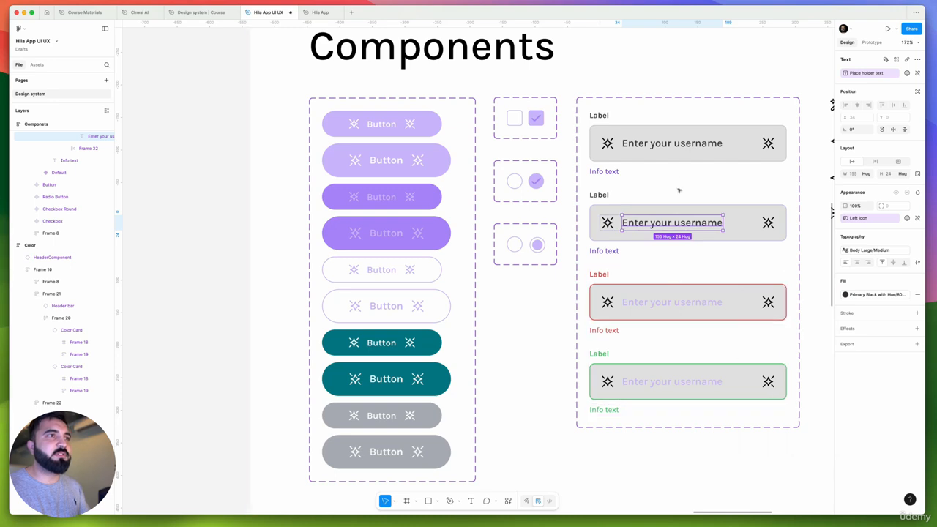
Copy the dark placeholder text styling to the red error and green success input fields
left_click(683, 143)
left_click(693, 302, "super")
key("alt+super+v")
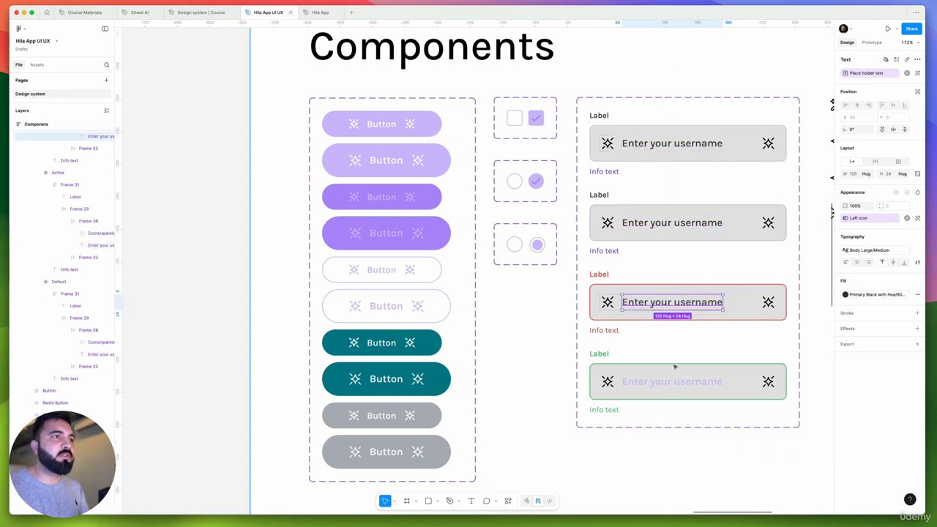
left_click(671, 382, "super")
key("alt+super+v")
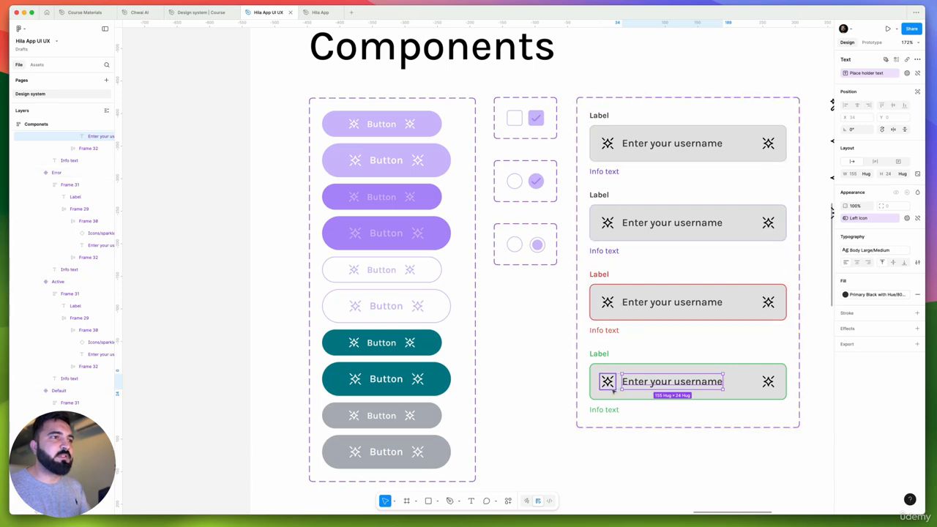
scroll(621, 299, "down", 4)
left_click(673, 403)
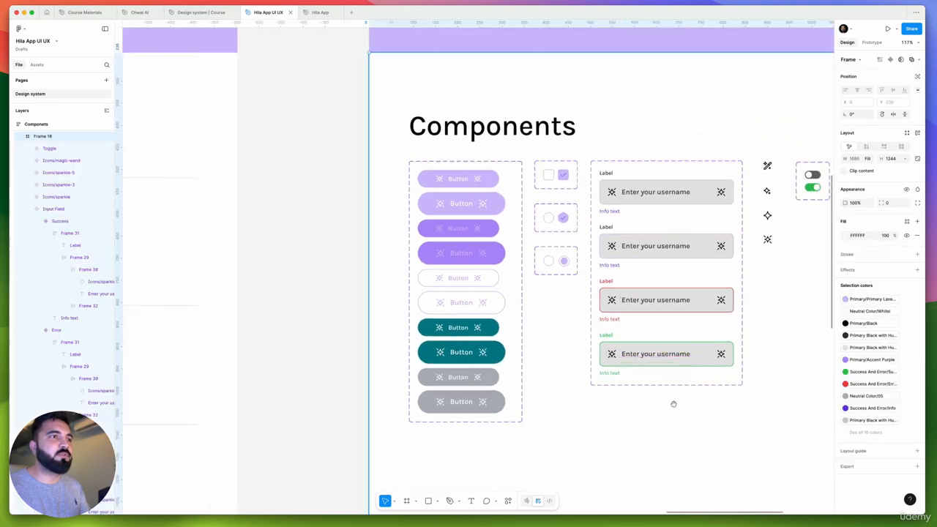
Change the fill of the Toggle component's on variant to the Accent Purple style from the Primary group
left_click_drag(614, 377, 678, 382)
scroll(600, 246, "down", 1)
left_click_drag(637, 282, 545, 353)
scroll(563, 306, "right", 3)
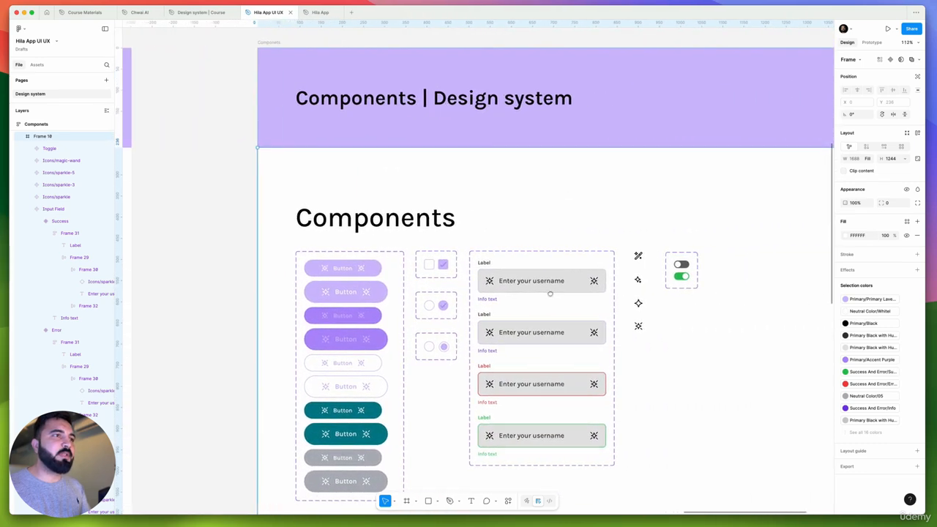
scroll(677, 280, "up", 3)
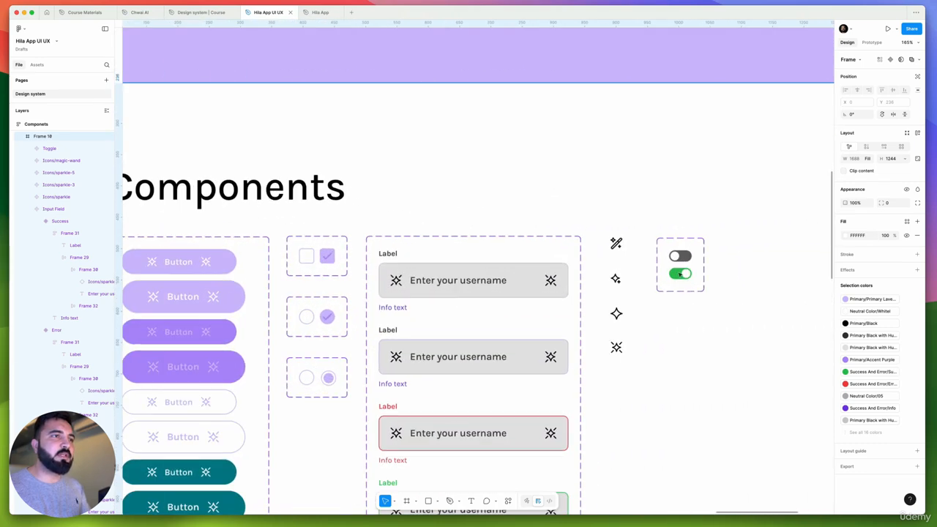
left_click(681, 273)
left_click(894, 323)
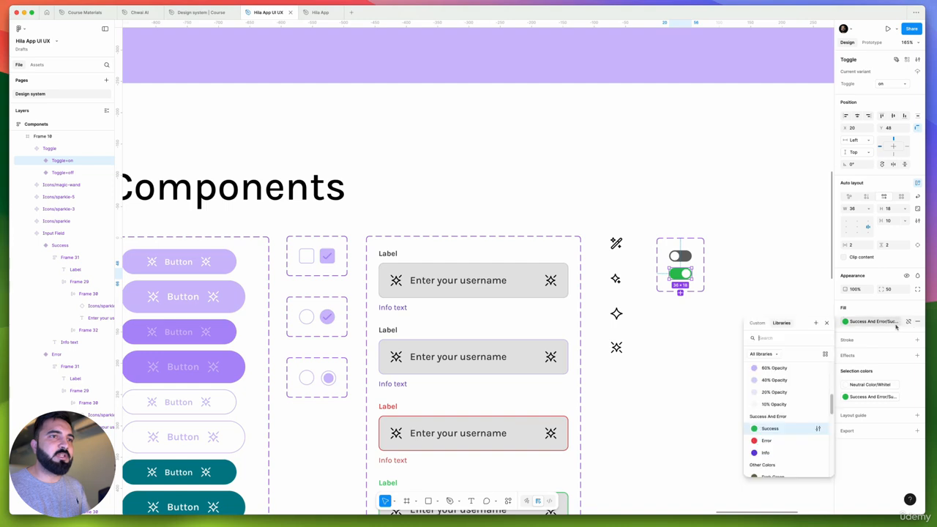
scroll(780, 383, "up", 3)
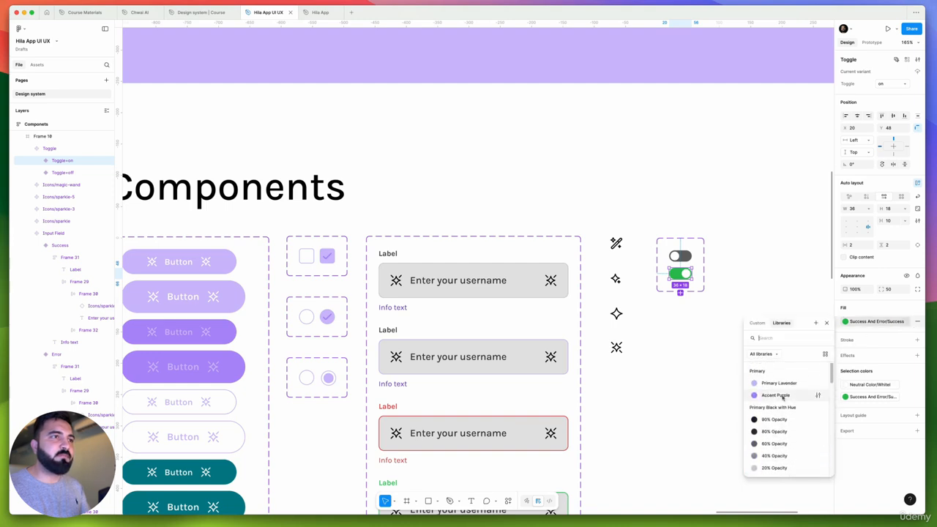
left_click(783, 397)
left_click(749, 357)
Examine the button variants and the checkbox and radio controls in the Components frame up close
left_click_drag(613, 369, 764, 320)
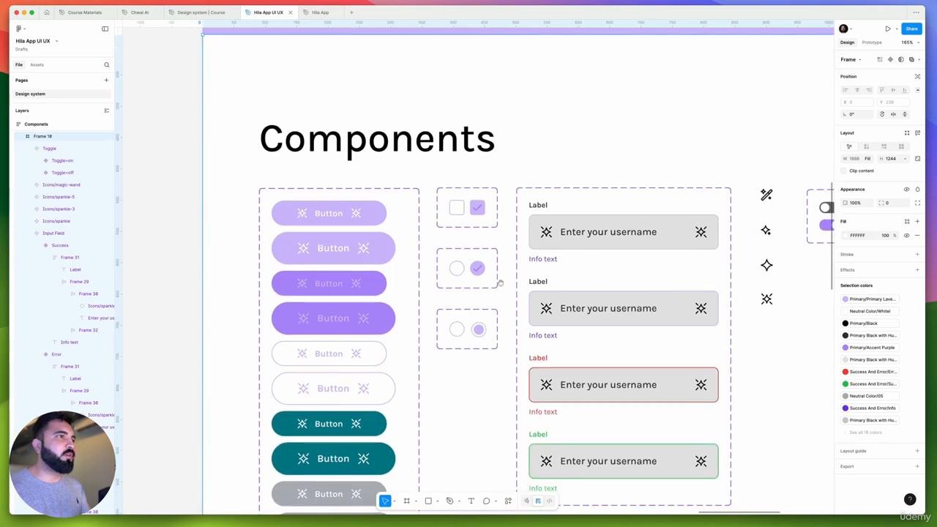
left_click_drag(501, 283, 618, 236)
scroll(583, 181, "up", 5)
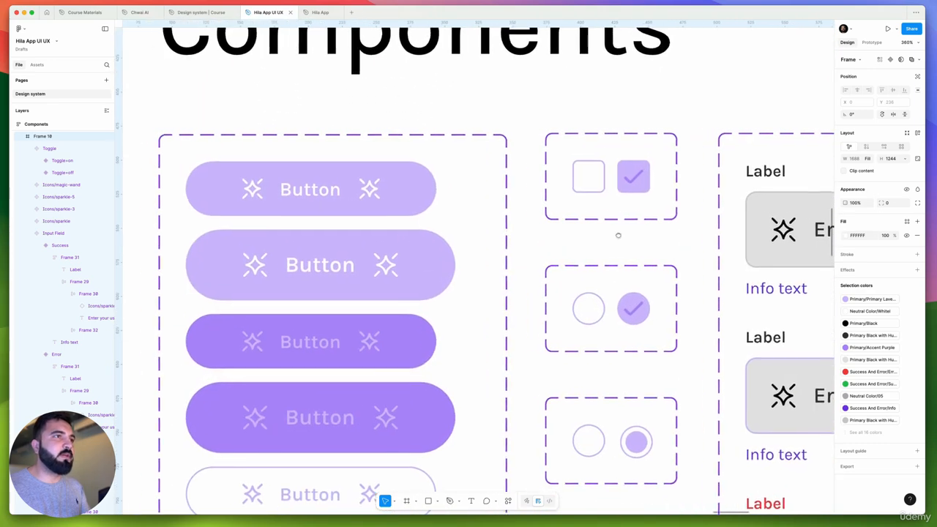
scroll(618, 236, "down", 5)
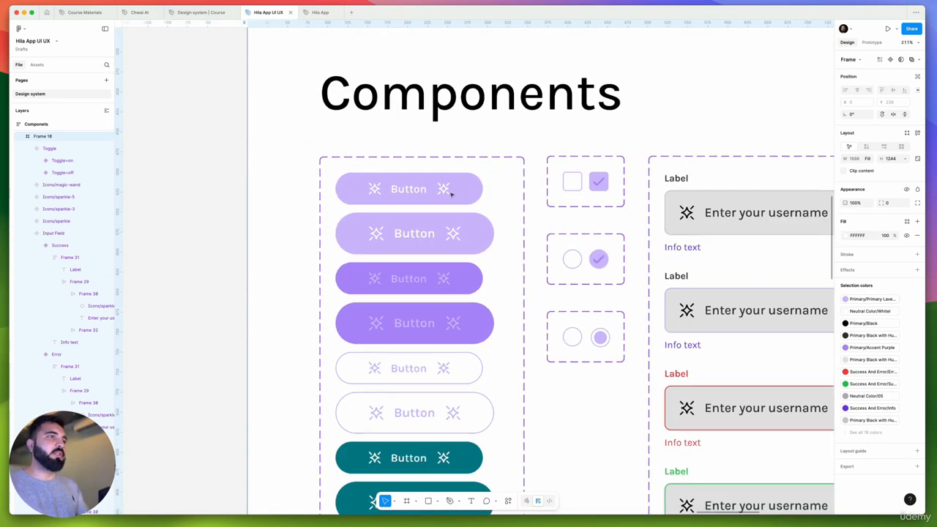
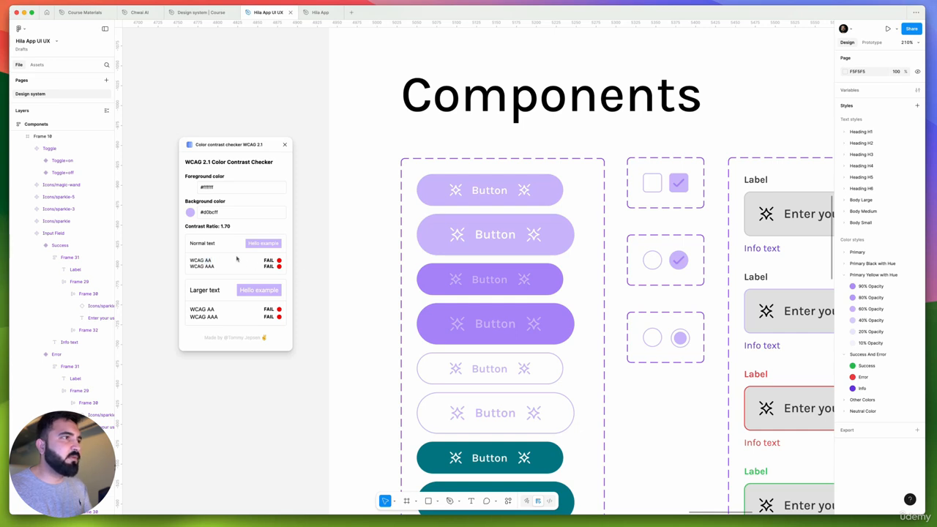
Check the contrast of a black #000000 foreground against the #d0bcff lavender background in the contrast checker
left_click(191, 192)
left_click_drag(217, 220, 125, 271)
left_click(225, 172)
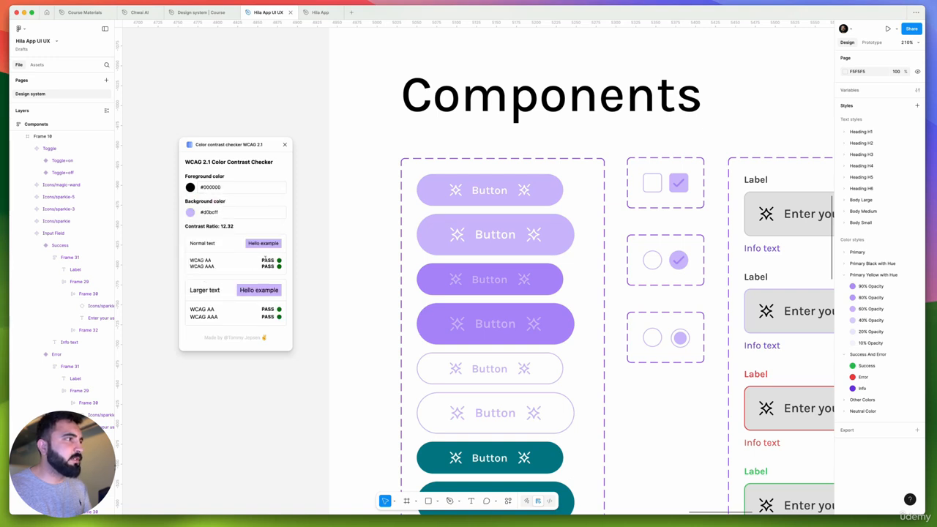
left_click_drag(262, 261, 281, 270)
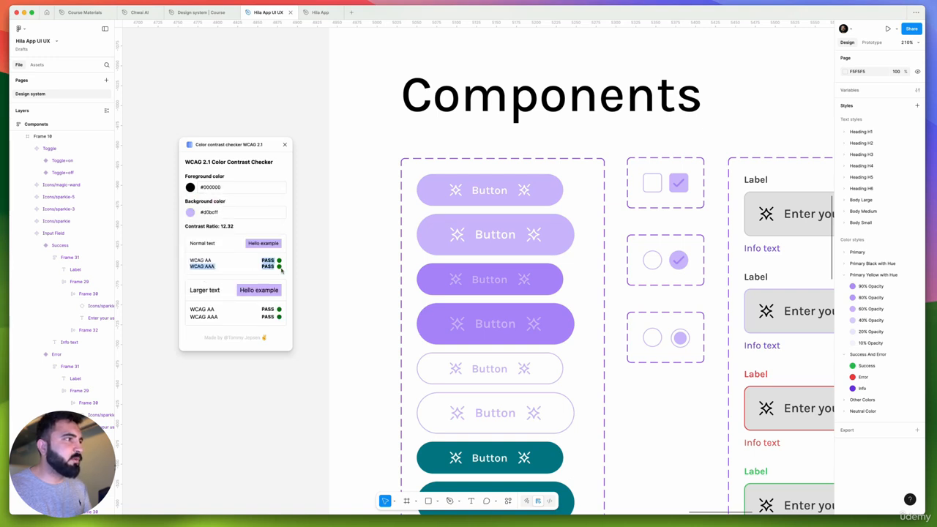
Change the text and icons of the small and large lavender button variants to the Black style from Neutral Color
double_click(488, 194)
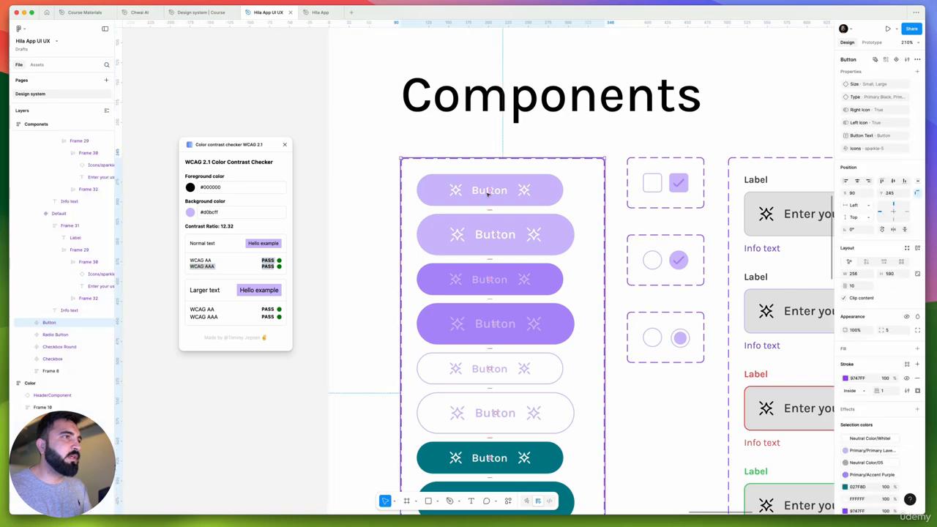
double_click(488, 193)
double_click(488, 194)
left_click(443, 194)
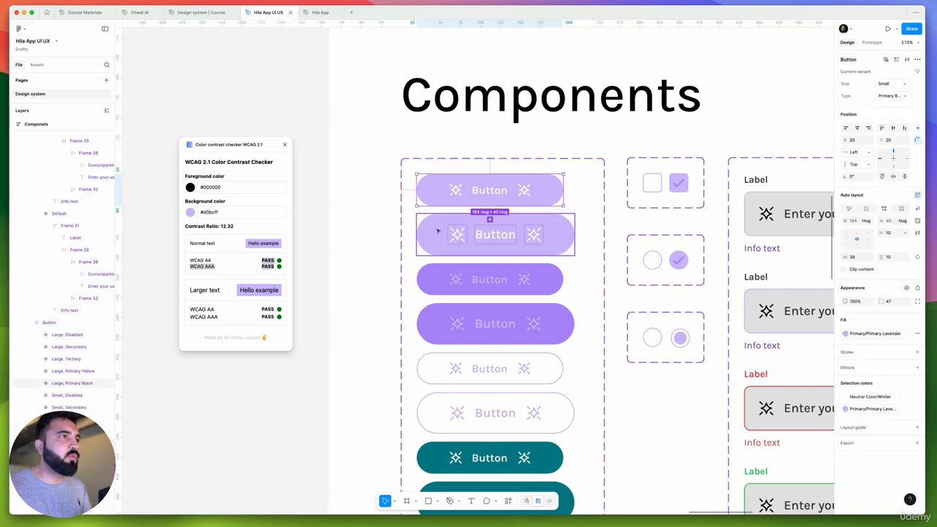
left_click(437, 231, "shift")
left_click(439, 284, "shift")
scroll(440, 287, "down", 1)
left_click(455, 297, "shift")
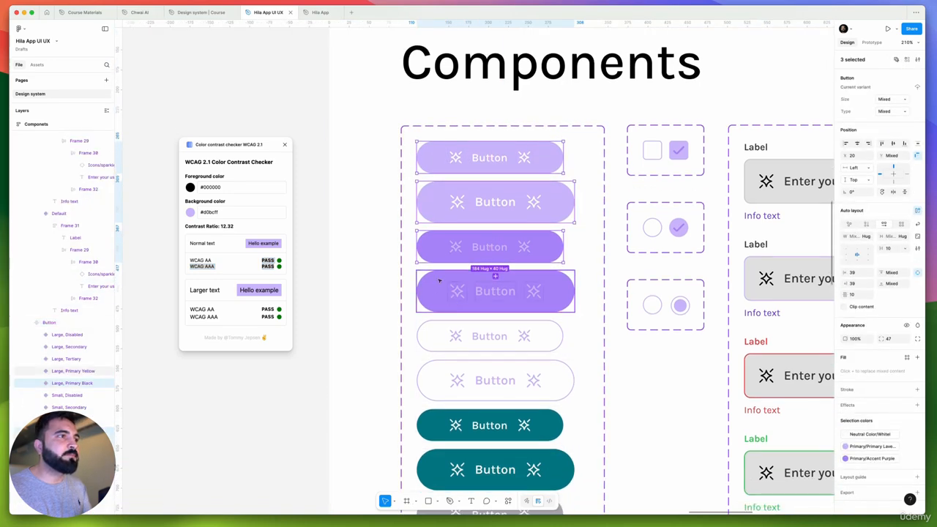
left_click(447, 243)
left_click(448, 214)
left_click(475, 162, "shift")
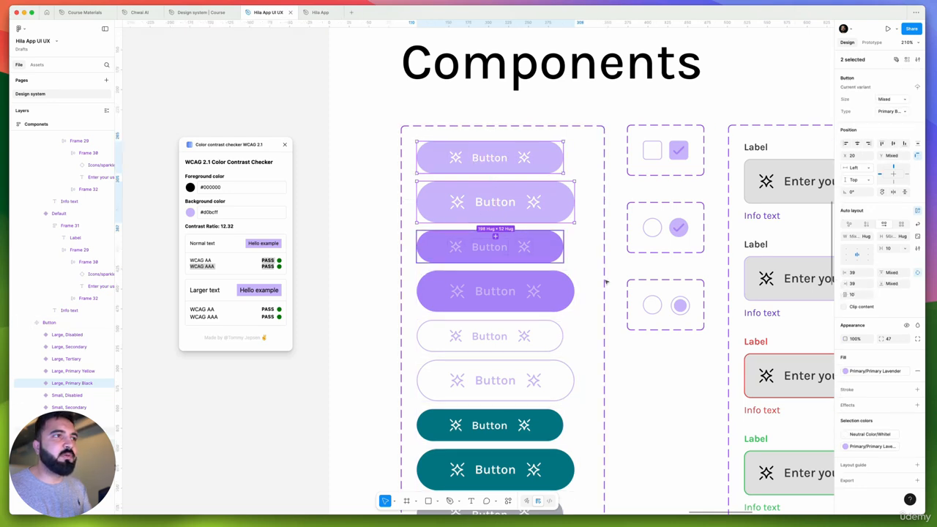
left_click(880, 376)
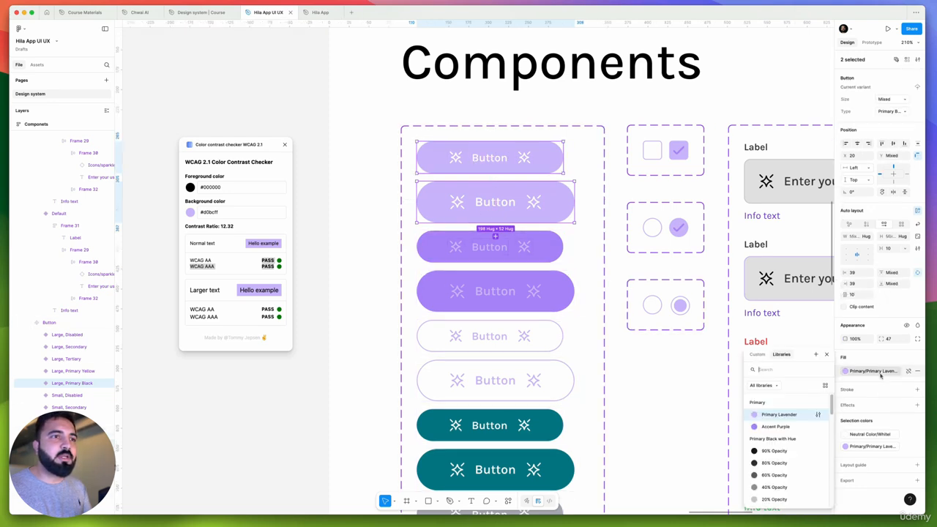
key("Escape")
left_click(865, 435)
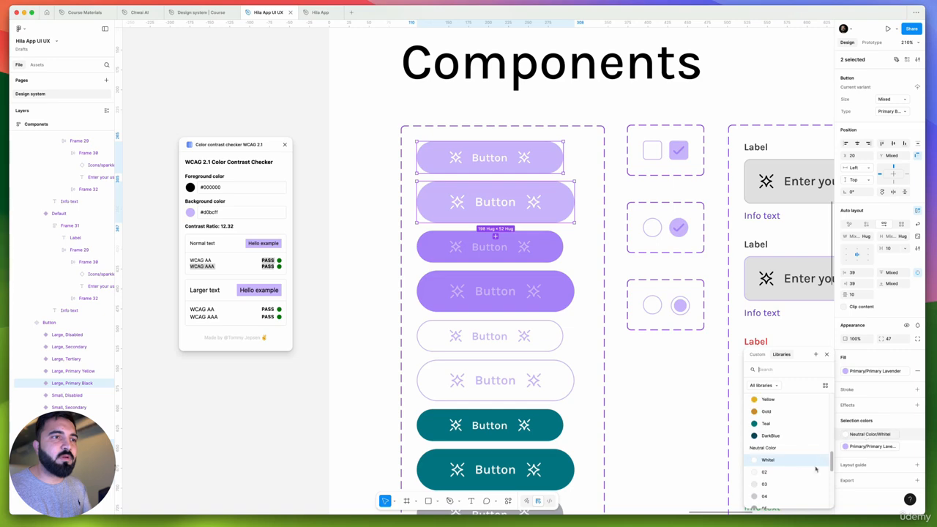
scroll(769, 462, "down", 2)
left_click(766, 480)
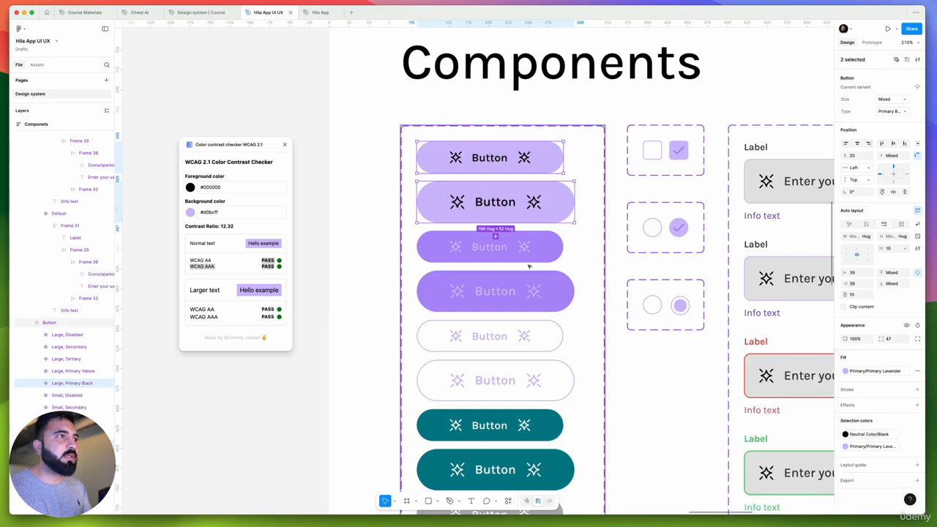
Sample the purple button's fill, #b08eff, as the background color in the contrast checker
scroll(439, 187, "down", 2)
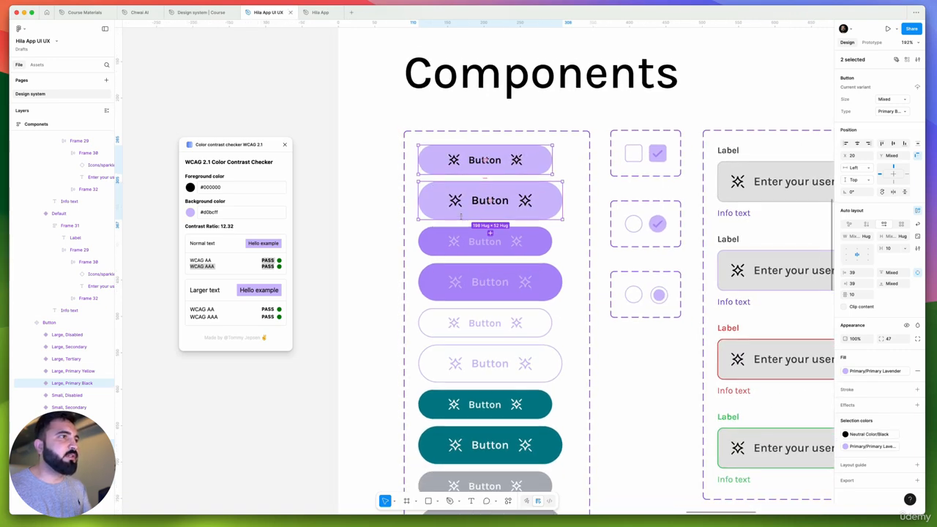
scroll(459, 216, "up", 3)
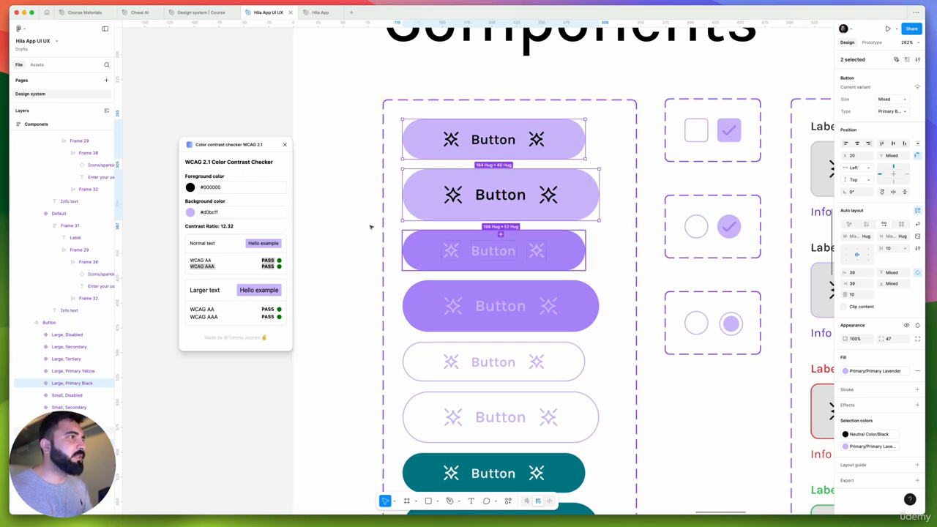
left_click(190, 212)
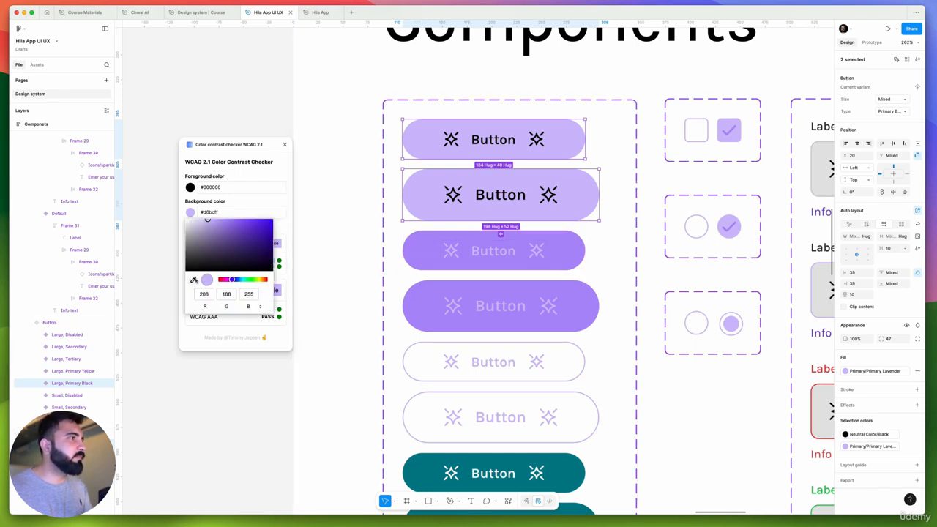
left_click(193, 280)
left_click(428, 259)
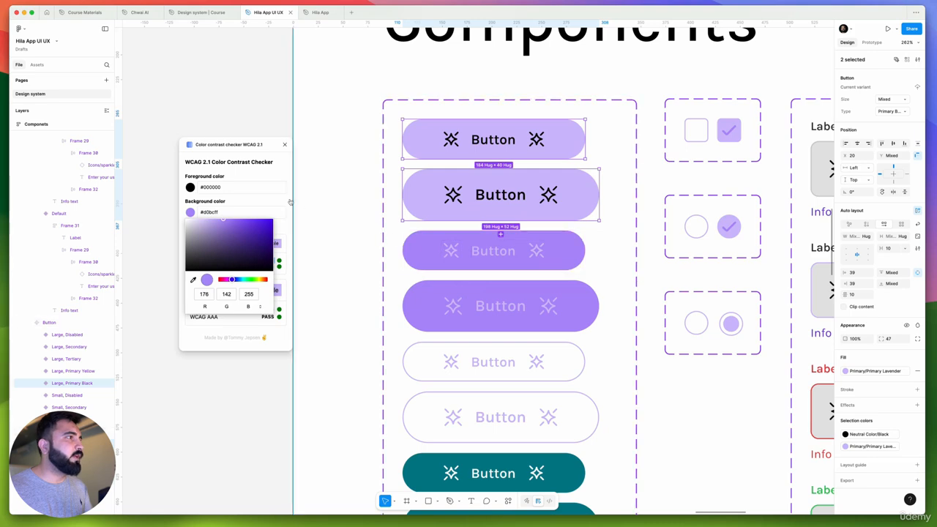
left_click(184, 188)
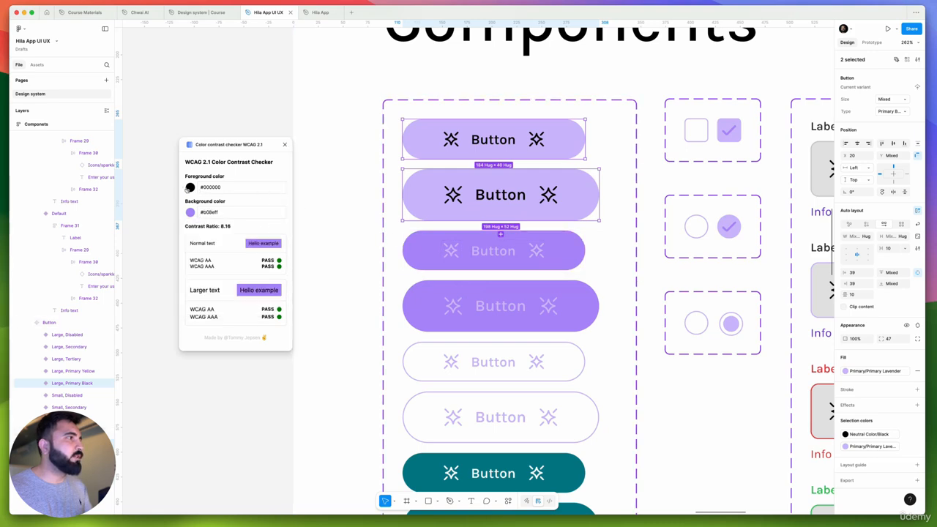
Test white #ffffff and black #000000 foregrounds against the purple background in the contrast checker
left_click(188, 190)
left_click_drag(187, 227, 183, 150)
left_click(228, 163)
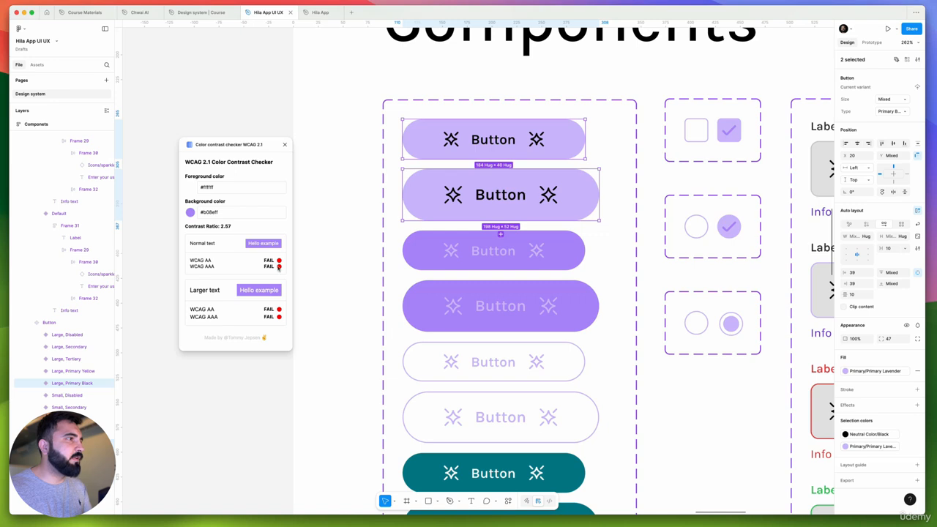
left_click(190, 189)
left_click_drag(198, 227, 117, 296)
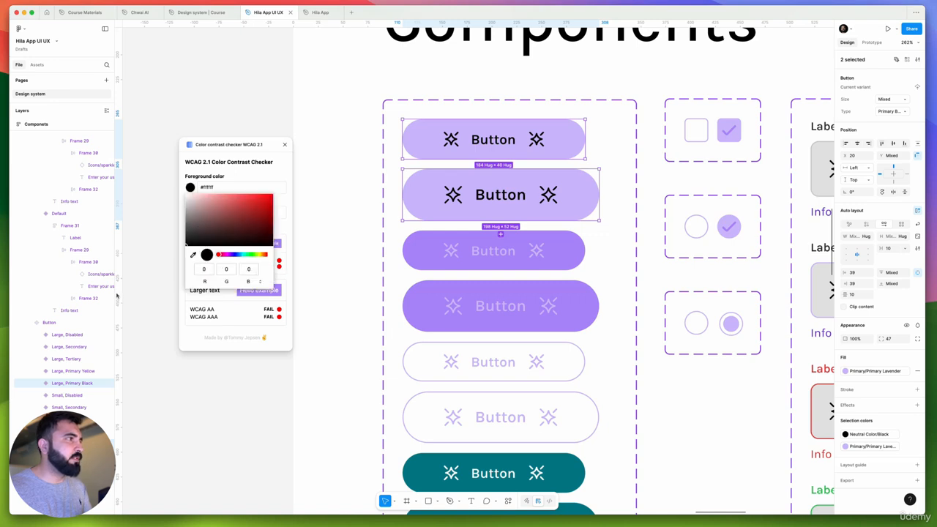
left_click(238, 172)
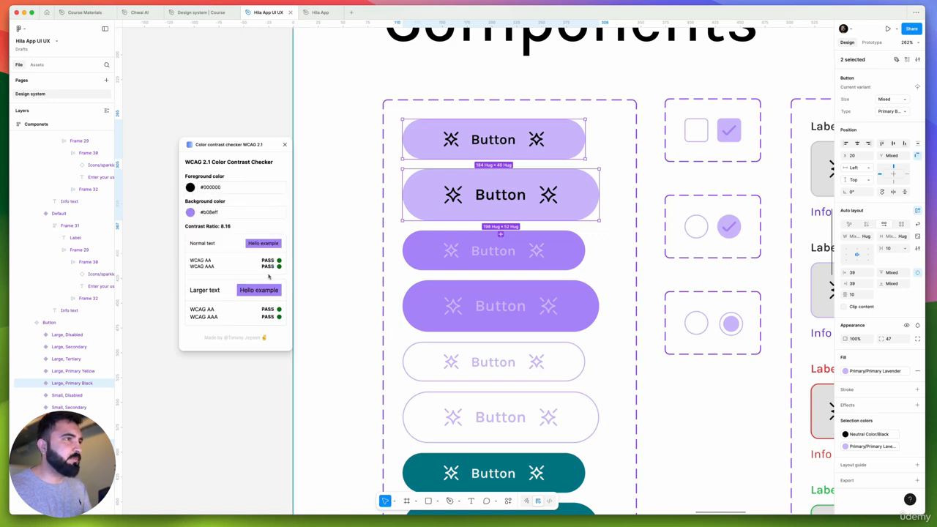
Change the text and icons of both solid purple button variants to the Black style from Neutral Color
left_click(488, 263)
left_click(523, 308, "shift")
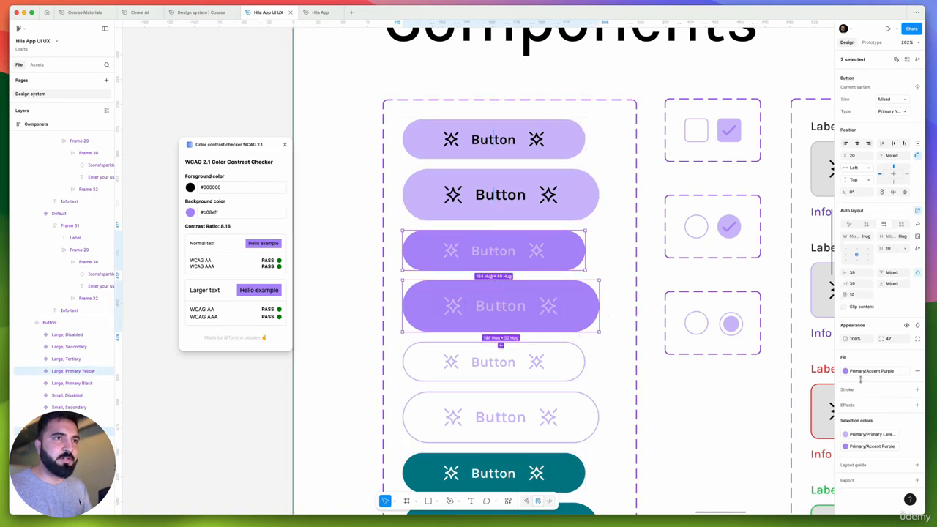
left_click(865, 437)
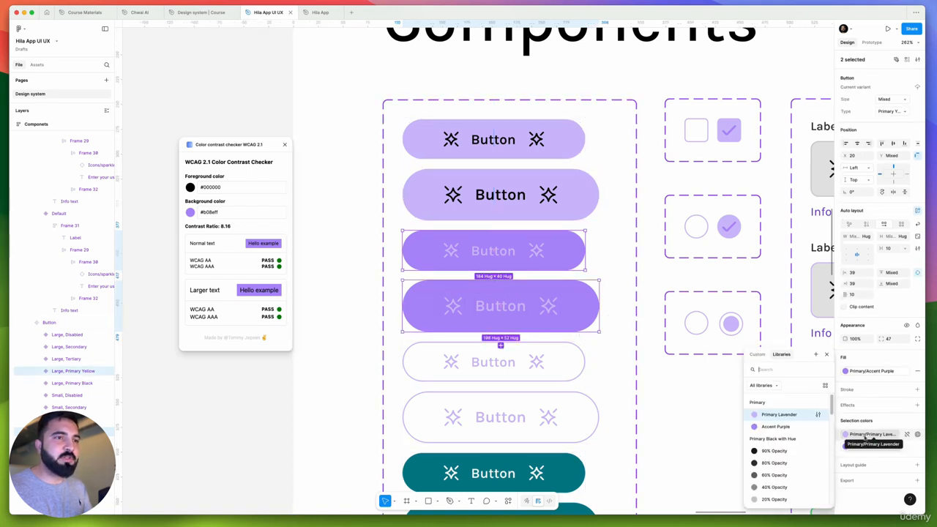
scroll(780, 454, "down", 10)
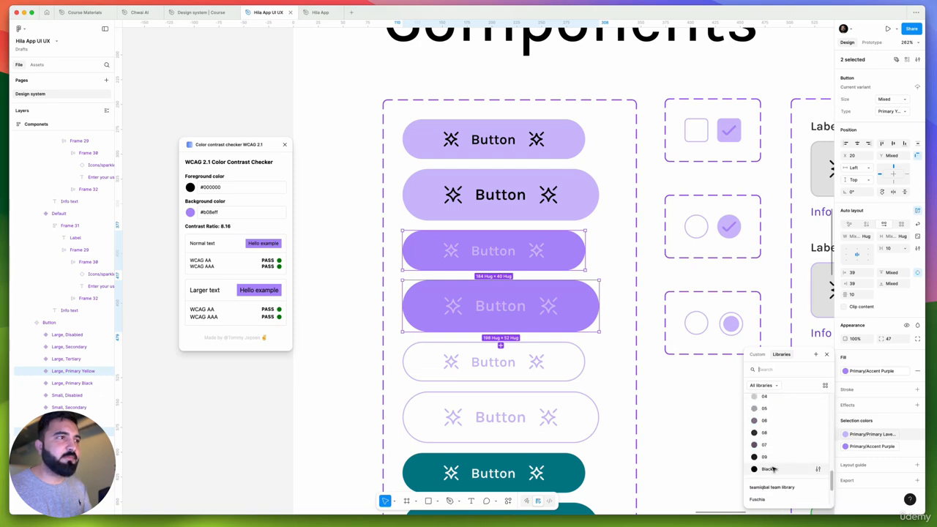
left_click(772, 469)
scroll(502, 249, "down", 3)
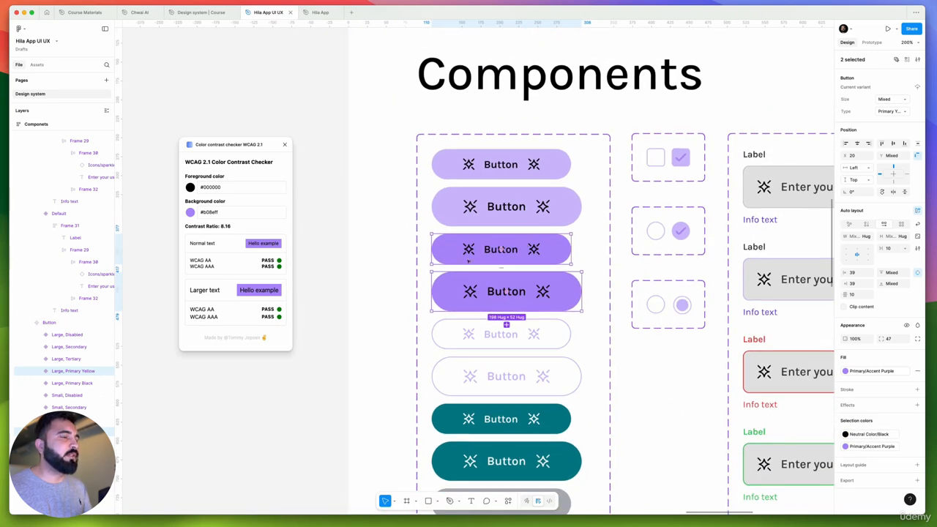
Set the stroke, text and icons of both outlined Tertiary button variants to the Accent Purple style from Primary
scroll(483, 335, "up", 2)
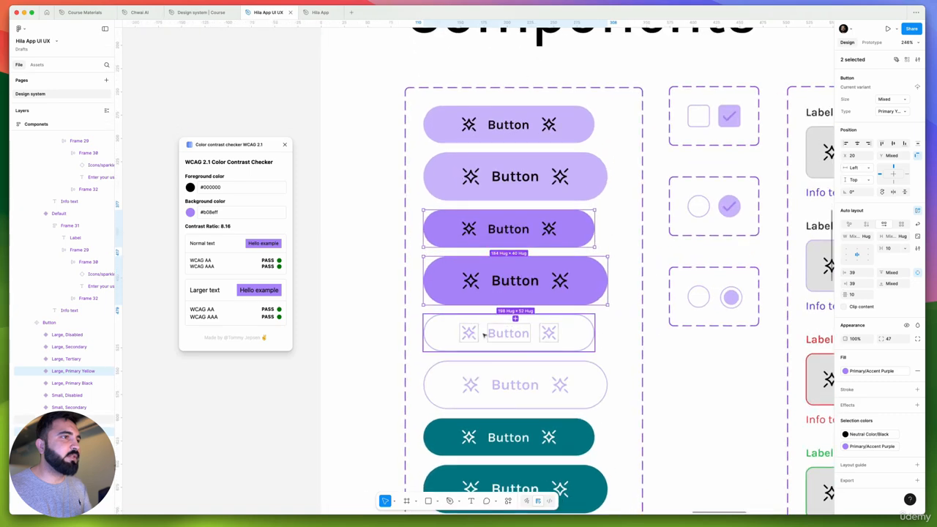
left_click(483, 334)
left_click(505, 382, "shift")
scroll(552, 306, "down", 1)
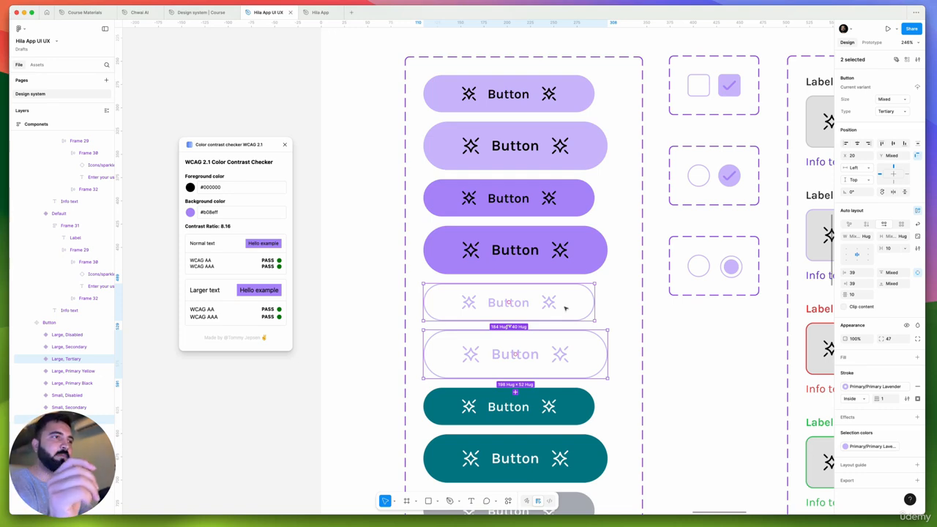
left_click(879, 387)
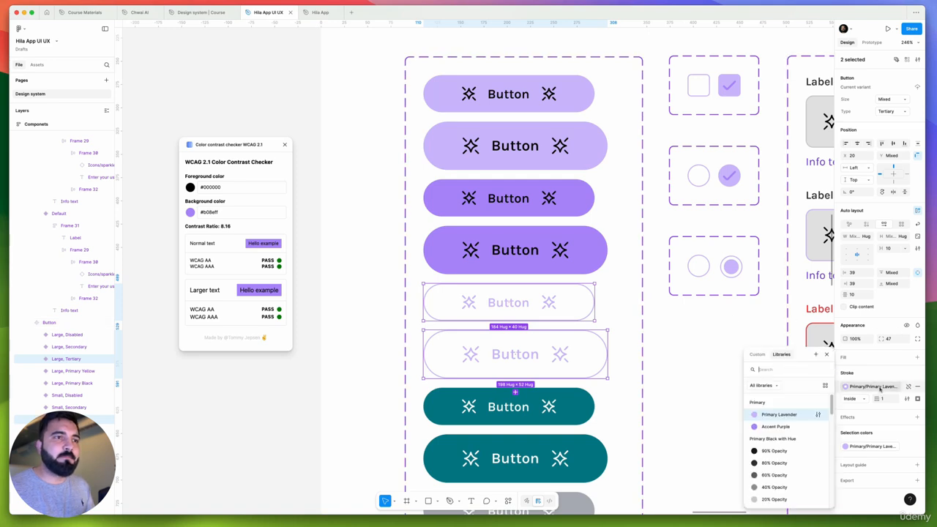
left_click(782, 426)
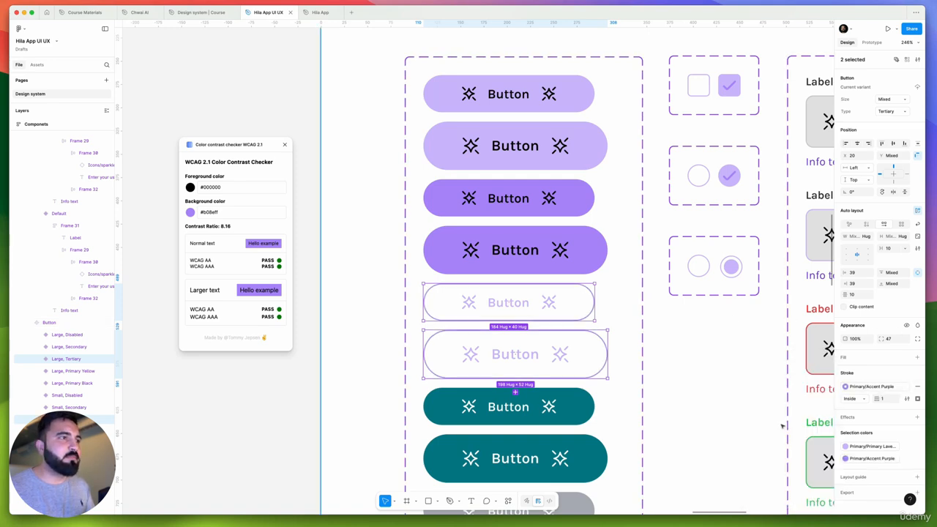
left_click(845, 446)
left_click(780, 427)
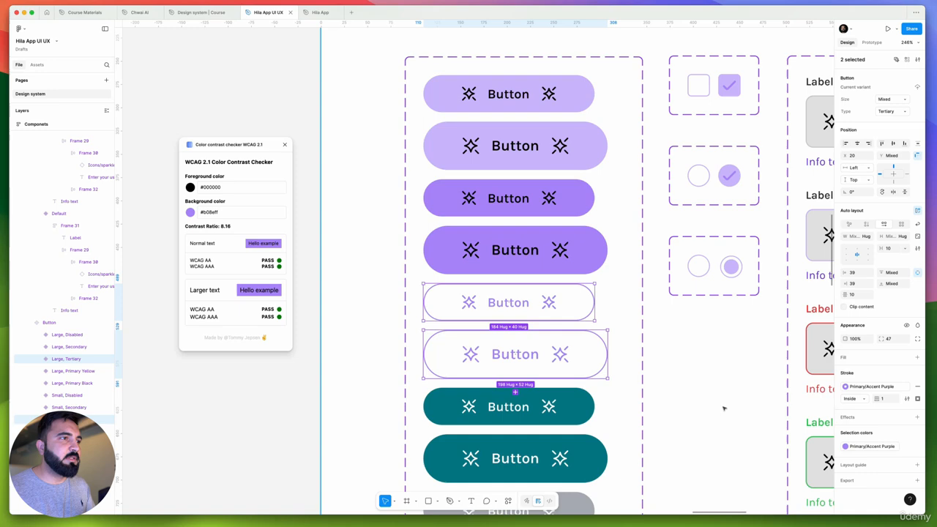
Review the recolored lavender, purple and outlined button variants alongside the teal and gray ones
left_click(625, 371)
left_click_drag(623, 371, 683, 359)
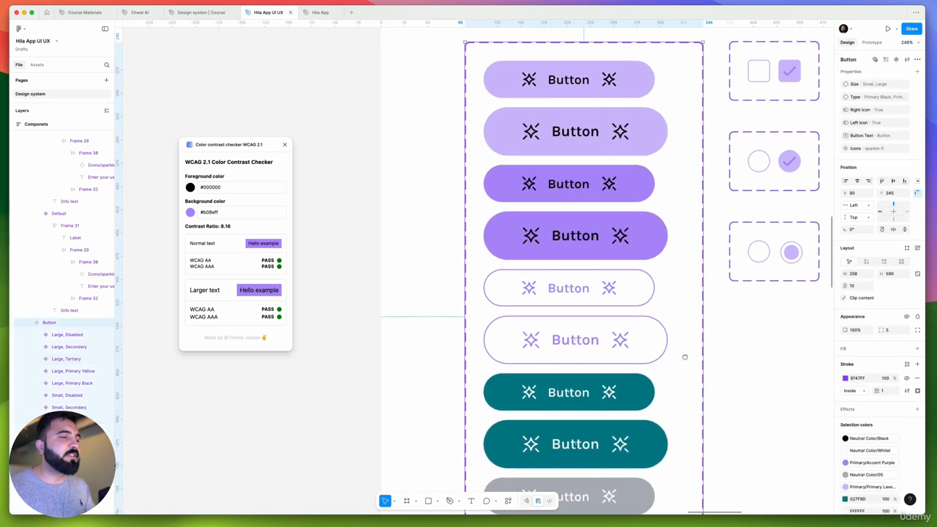
scroll(544, 322, "down", 3)
scroll(544, 322, "right", 4)
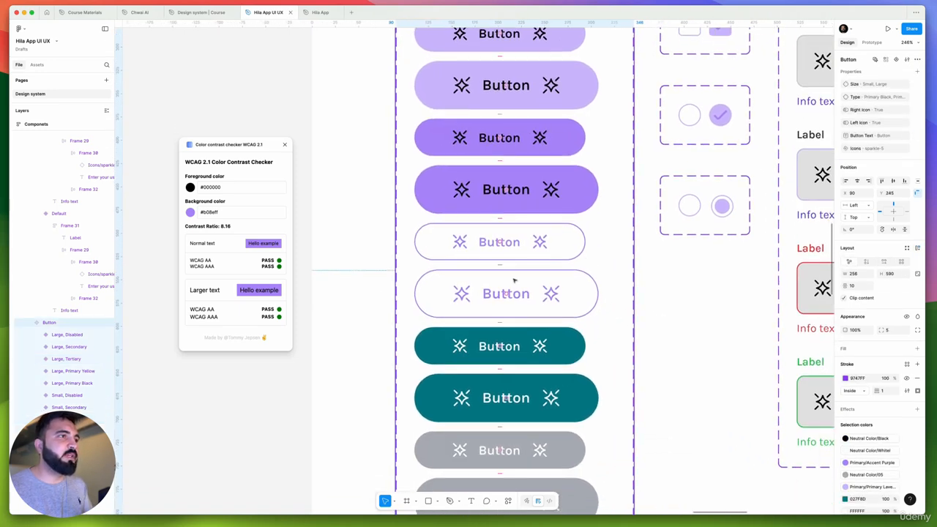
scroll(587, 313, "up", 2)
scroll(586, 313, "left", 3)
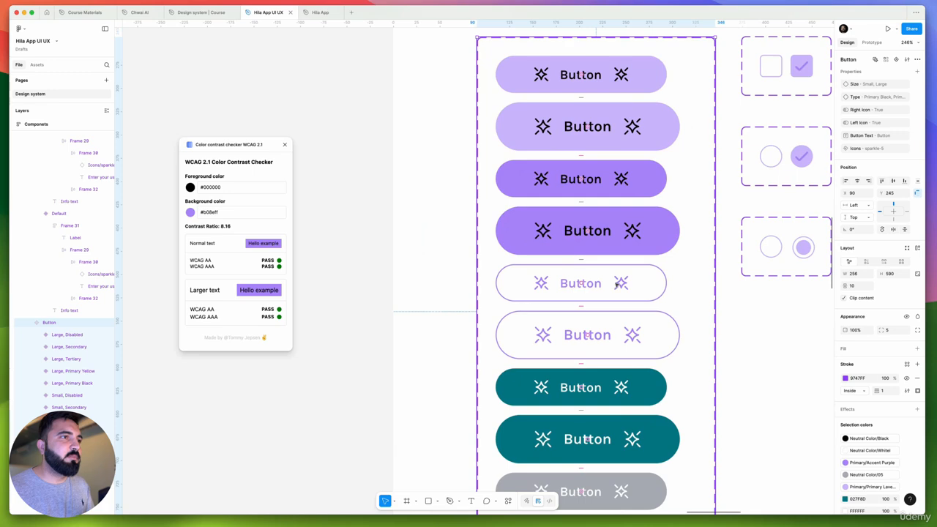
left_click(618, 284)
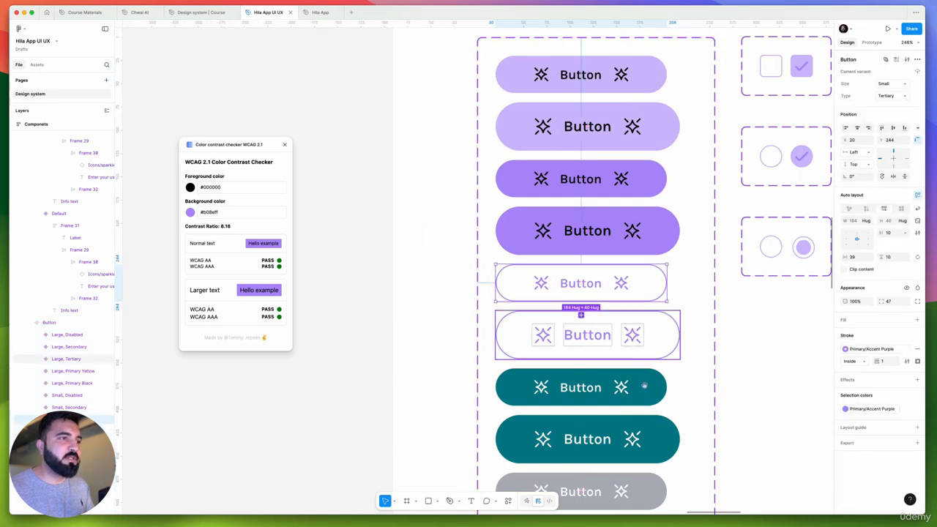
scroll(642, 352, "down", 2)
scroll(621, 307, "down", 5, "ctrl")
left_click(581, 330)
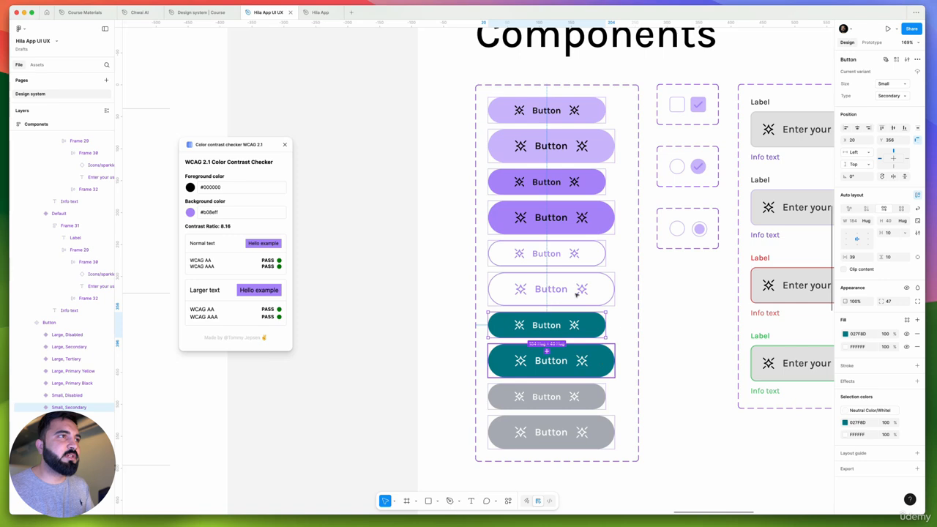
left_click(559, 218)
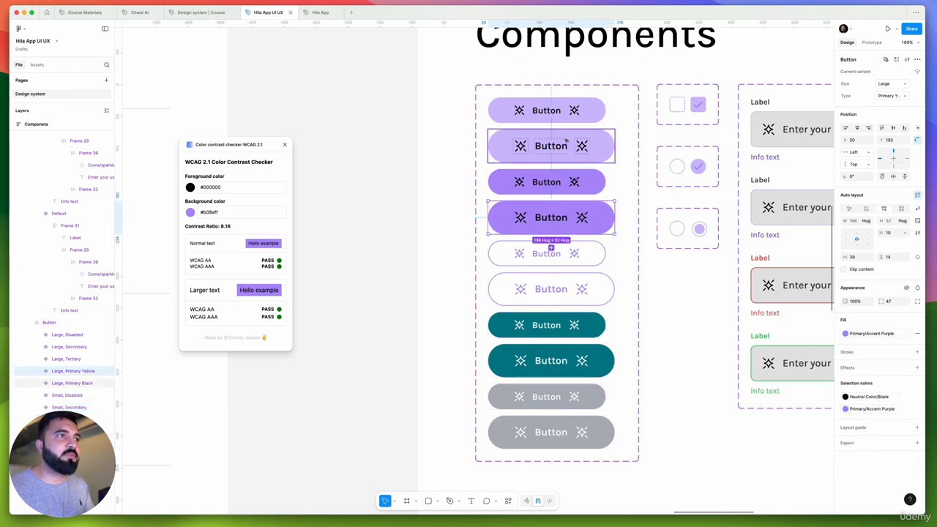
Delete both teal Secondary button variants, small and large, from the Button component set
left_click(554, 329)
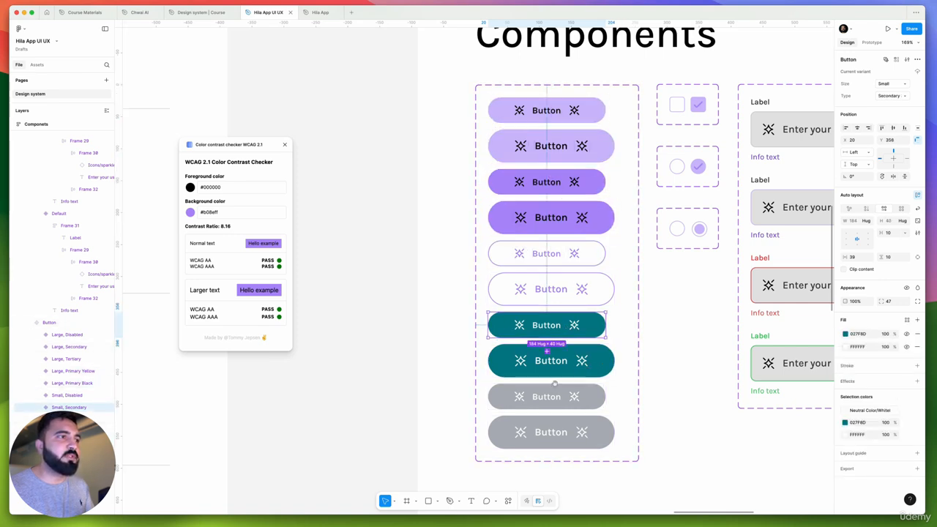
scroll(555, 383, "left", 5)
scroll(571, 391, "up", 4)
scroll(592, 403, "down", 3)
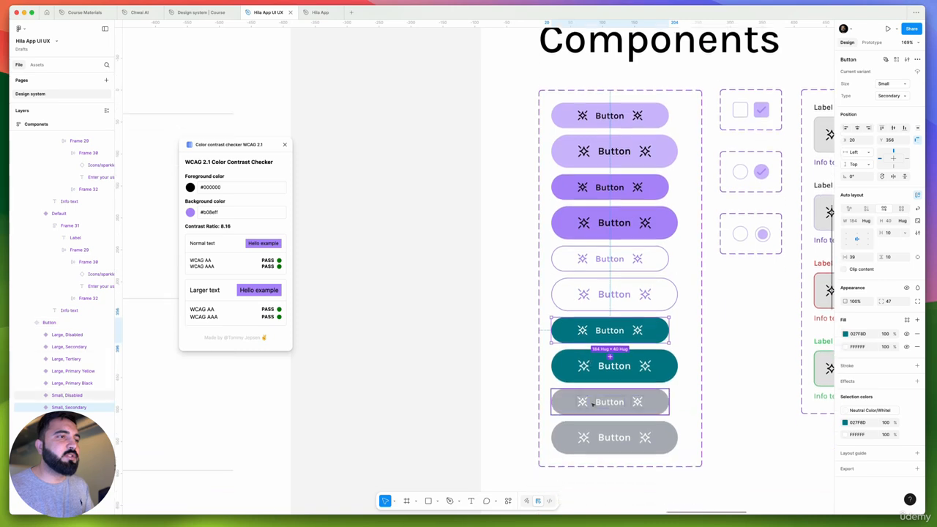
left_click(611, 371, "shift")
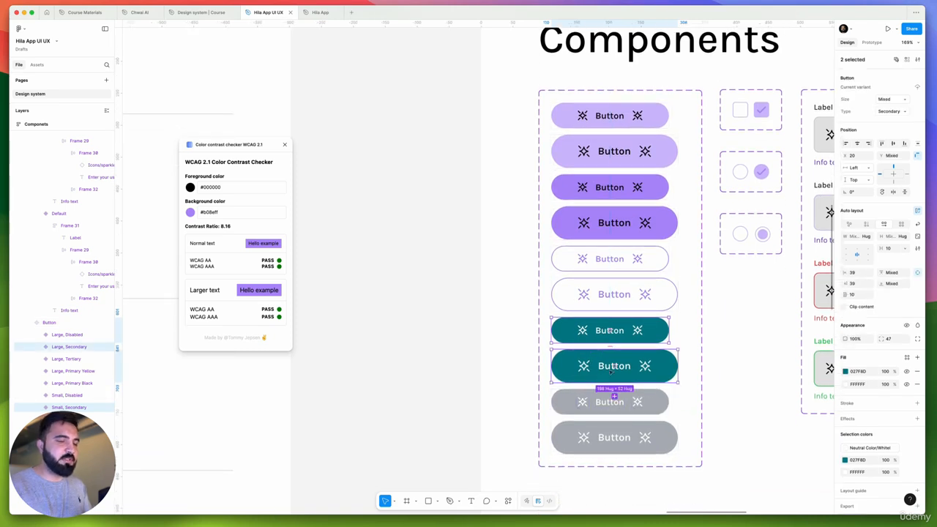
key("Delete")
Move both gray Disabled button variants up into the gap beneath the outlined Tertiary variants
left_click(610, 392)
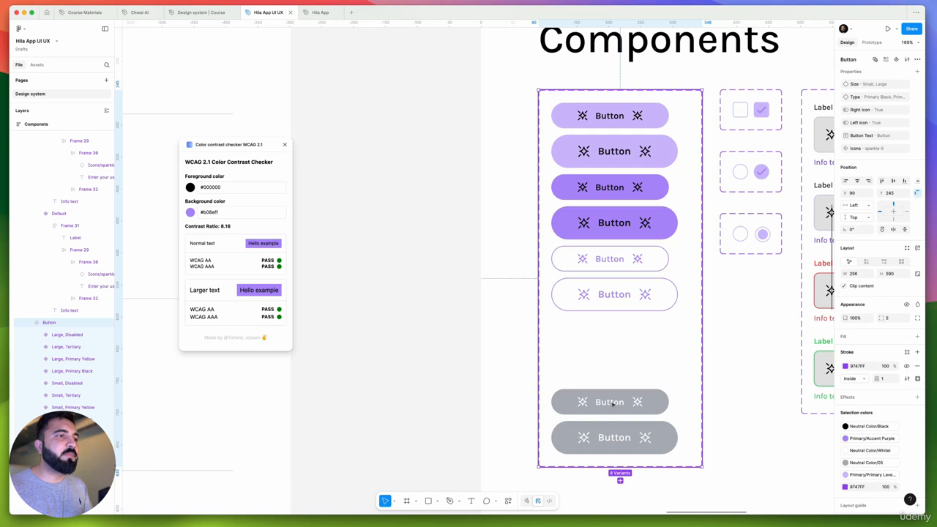
left_click(608, 405)
left_click(633, 444, "shift")
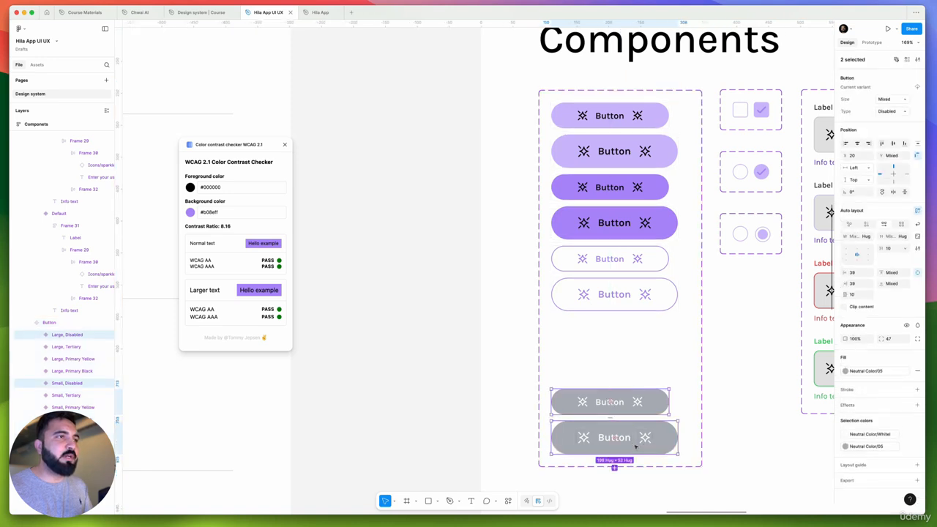
left_click_drag(635, 437, 635, 378)
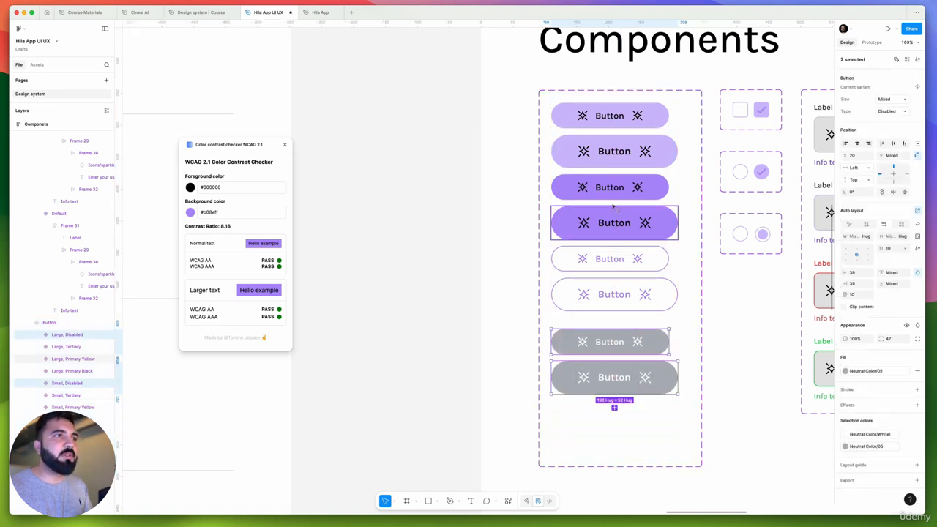
key("Escape")
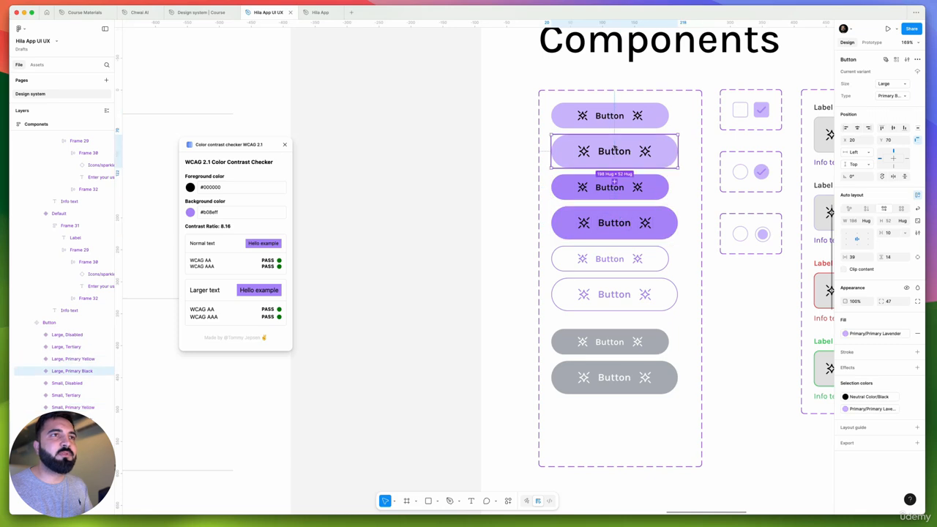
Check the Type property of the lavender and solid purple button variants
left_click(613, 191)
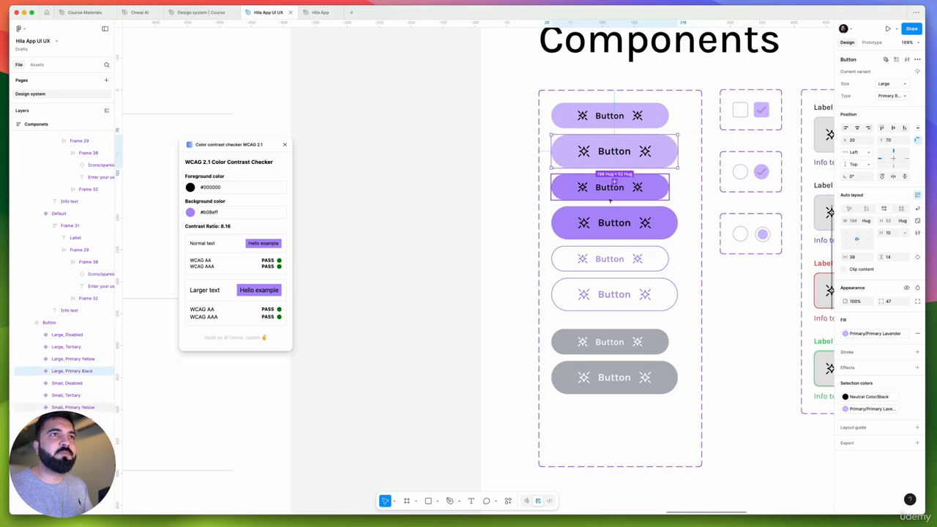
left_click(613, 153)
left_click(610, 115)
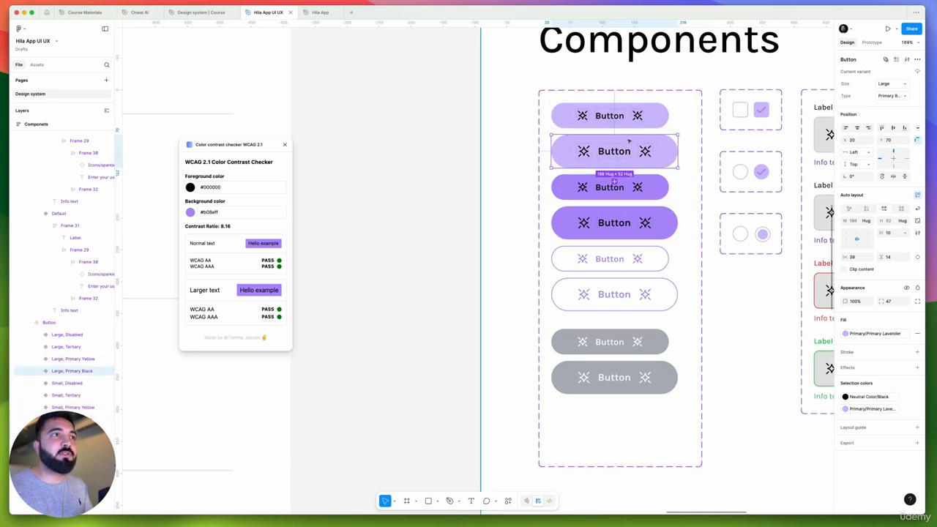
left_click(609, 146)
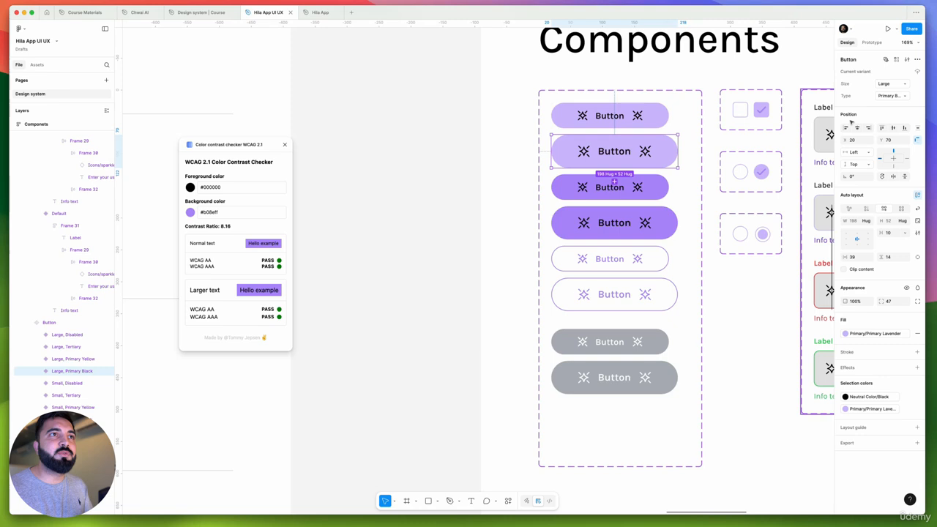
left_click(893, 96)
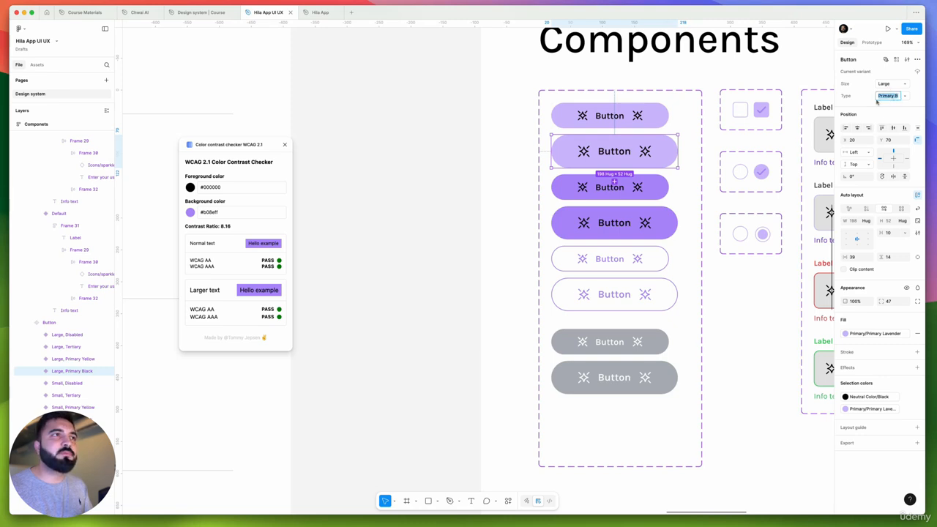
left_click(648, 120)
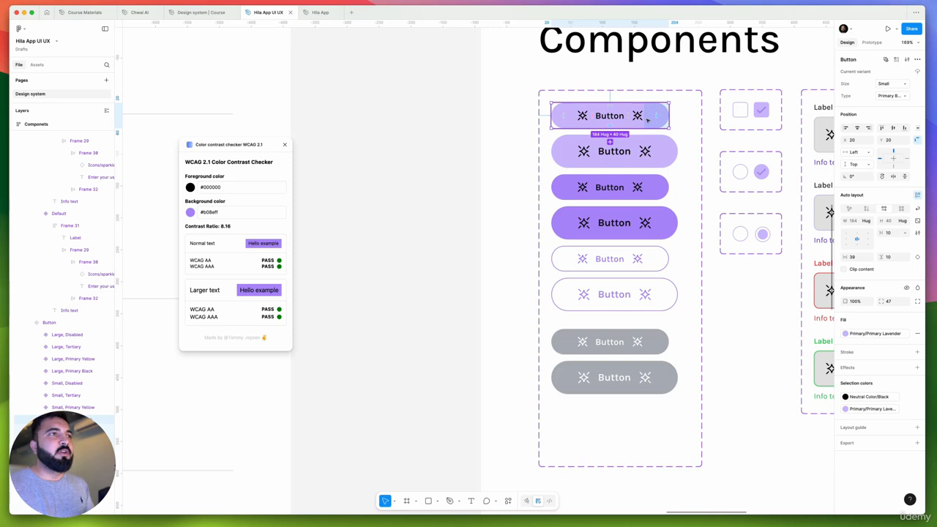
left_click(613, 189)
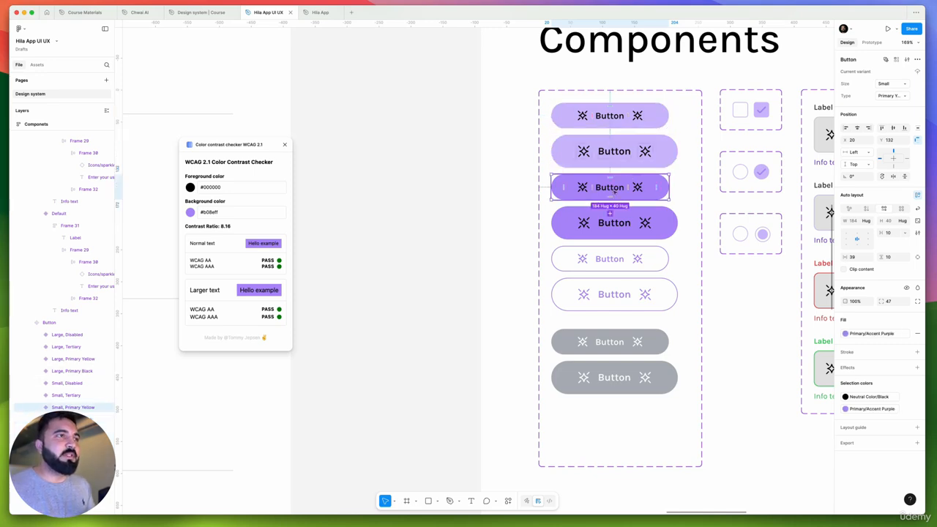
scroll(613, 189, "up", 5)
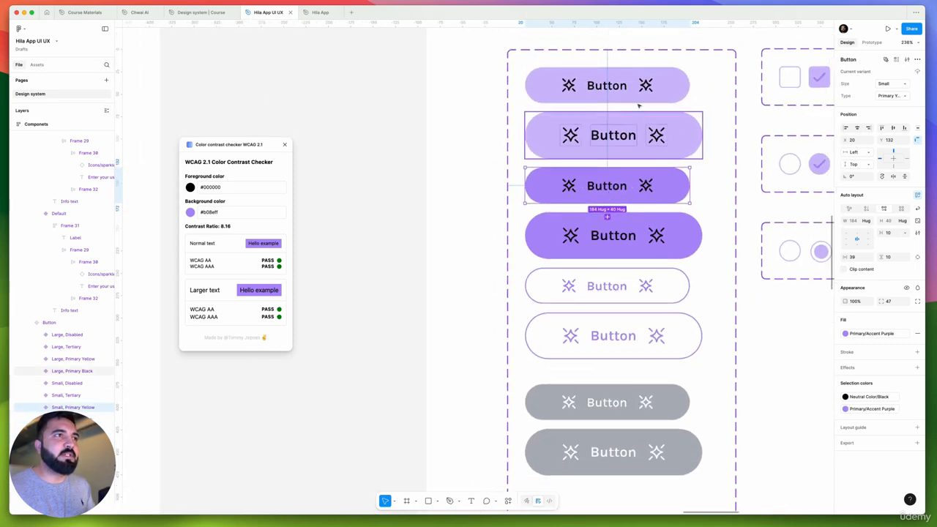
Rename the Type value of the lavender button variants to Primary
left_click(635, 94)
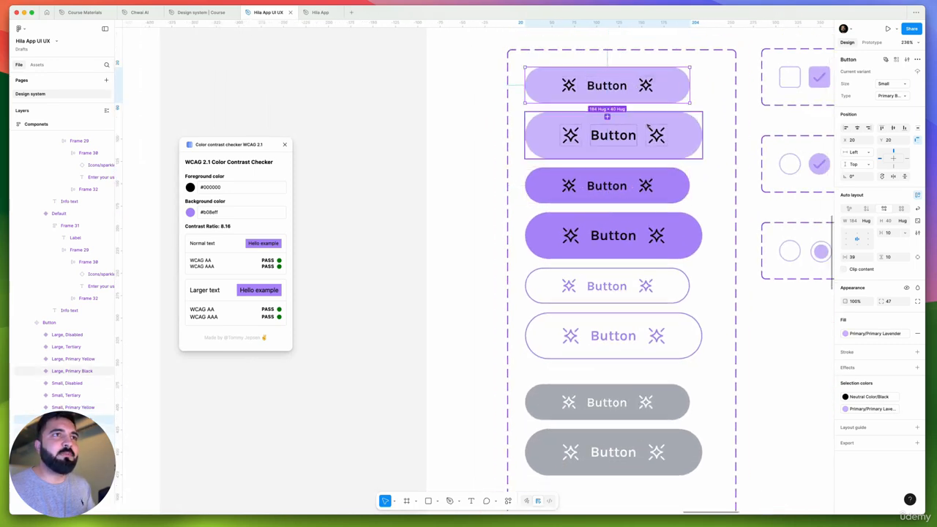
left_click(896, 98)
left_click_drag(896, 97, 919, 100)
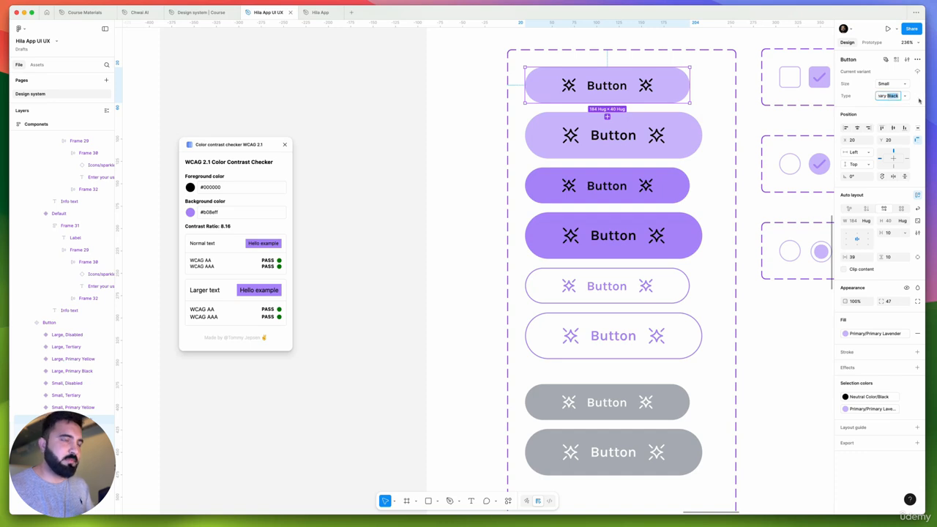
key("BackSpace")
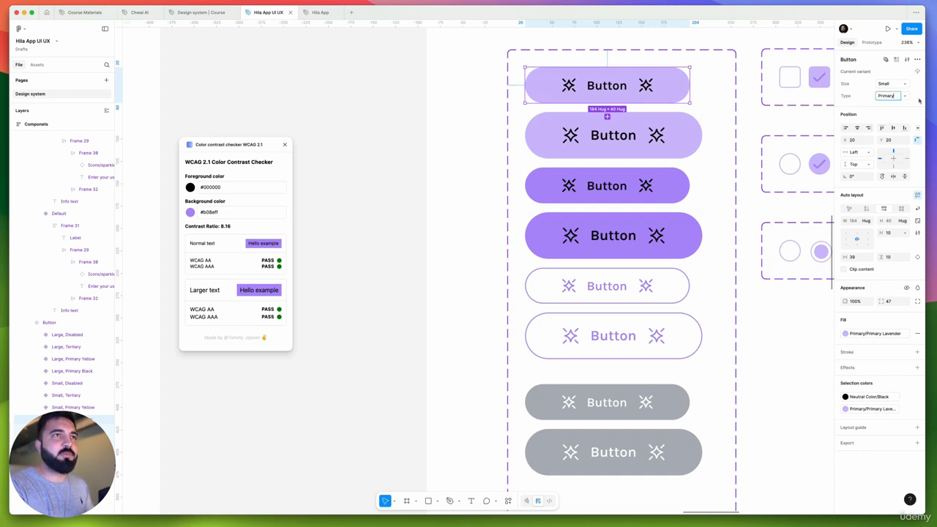
left_click(663, 140)
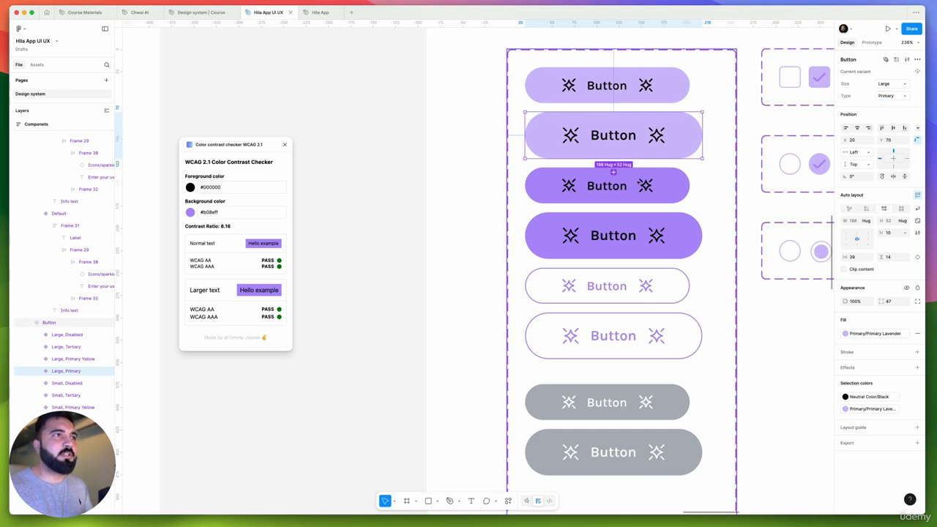
Rename the Type value of the small solid purple button variant to Primary Hover
left_click(661, 187)
left_click(895, 96)
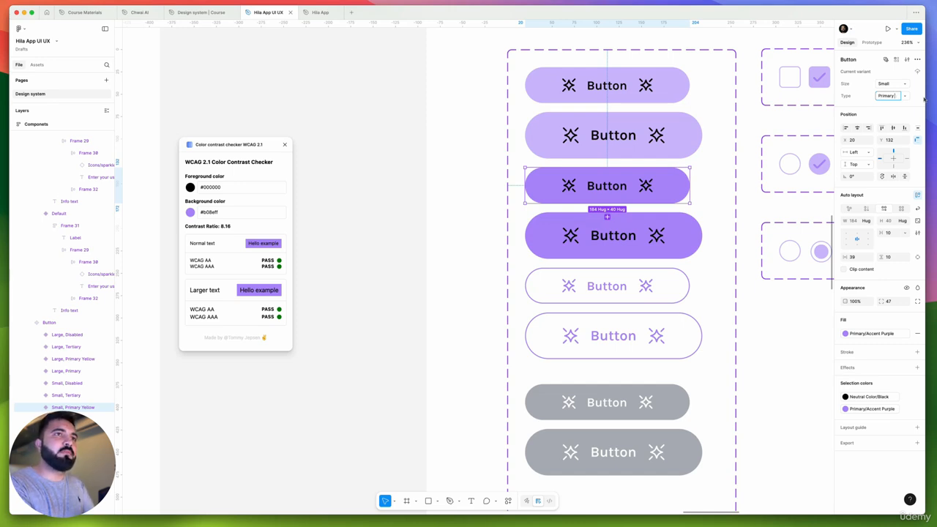
type("H")
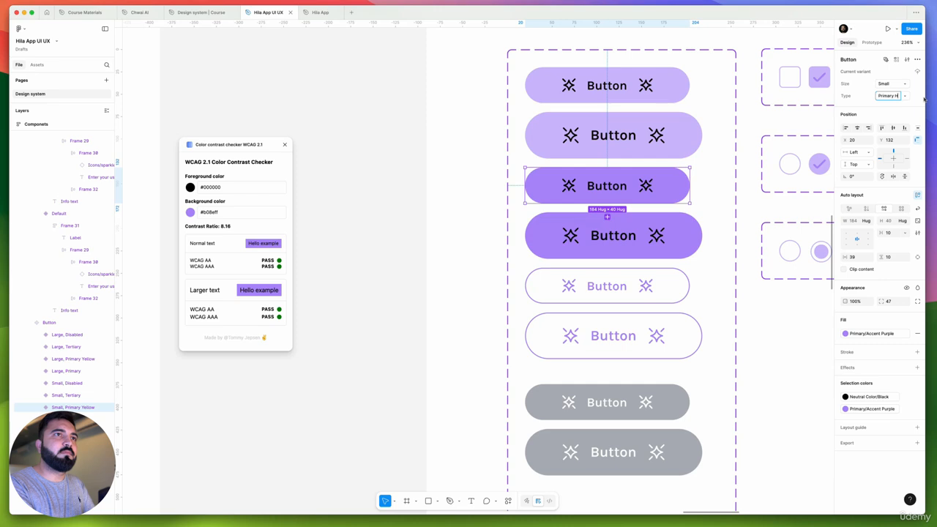
type("over")
key("Return")
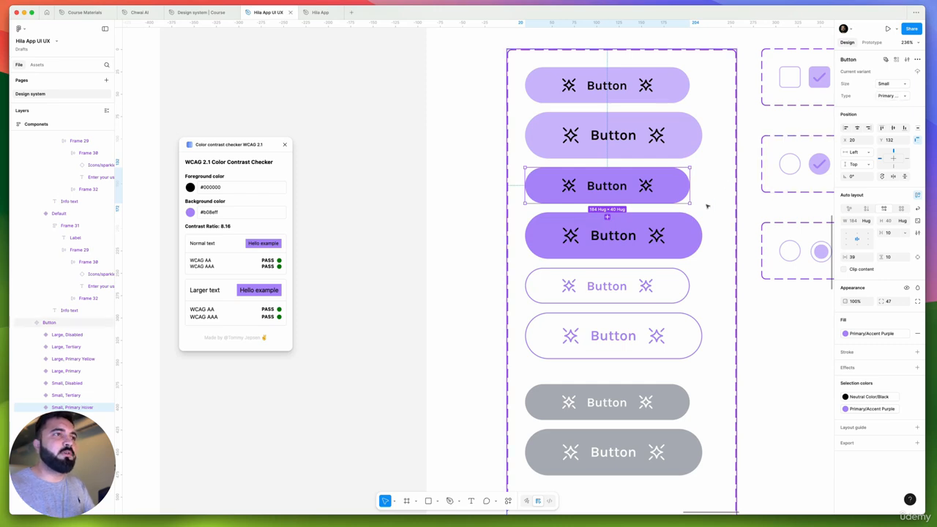
Copy the small purple variant's Primary Hover Type value to the large solid purple button variant
left_click(699, 220)
left_click(675, 175)
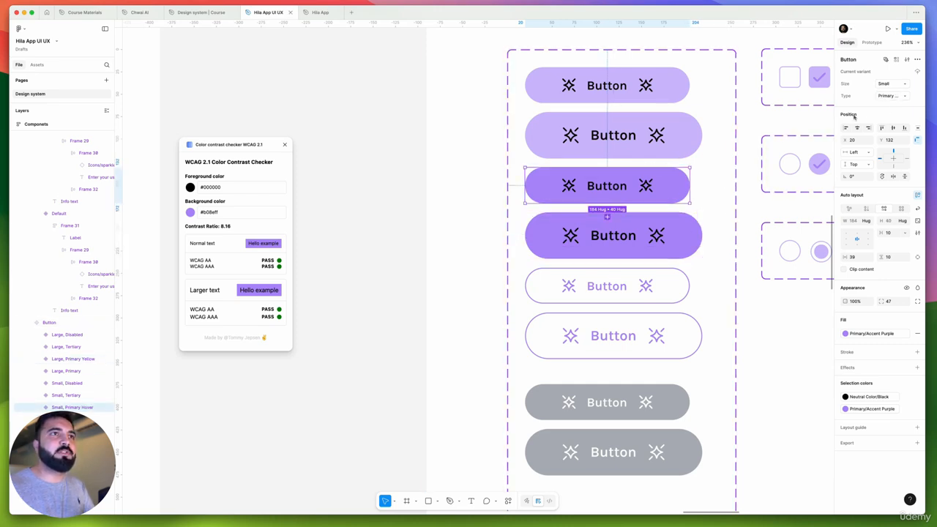
left_click(883, 96)
key("super+c")
left_click(672, 240)
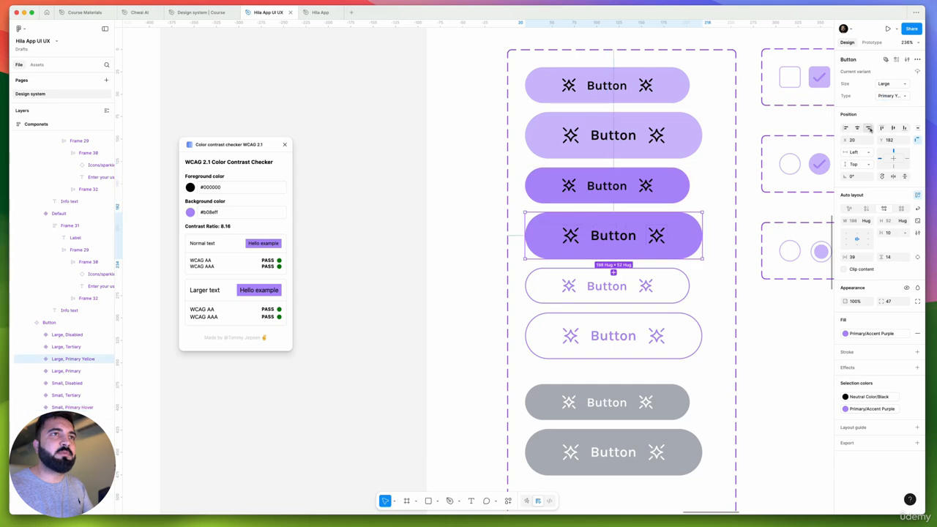
left_click(891, 95)
key("super+v")
key("Return")
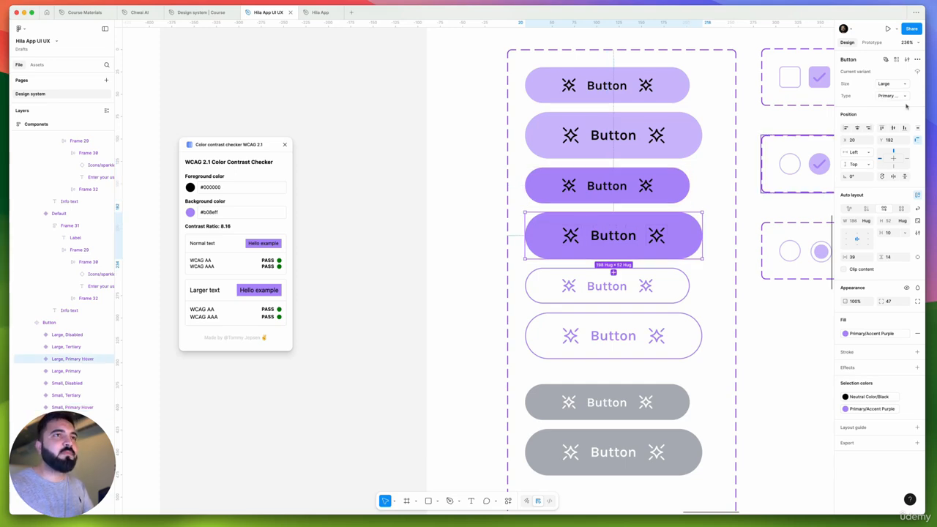
Check the Type values of the small outlined and small gray button variants
scroll(493, 240, "down", 5)
scroll(547, 312, "left", 2)
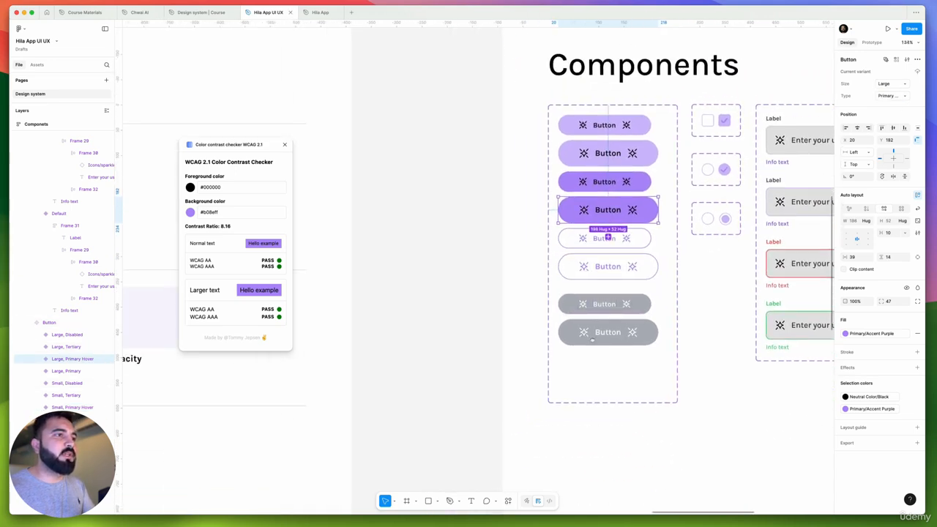
scroll(628, 236, "up", 5)
left_click(629, 238)
scroll(629, 238, "up", 2)
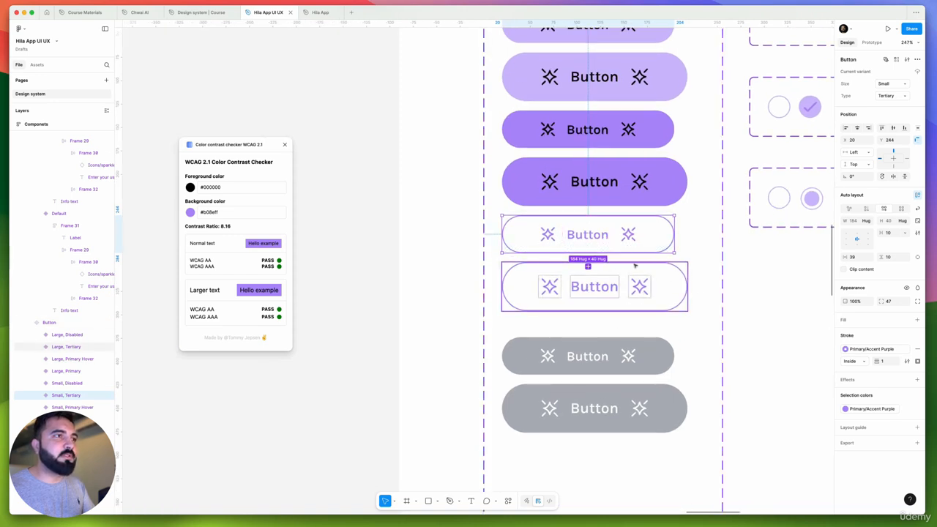
left_click(582, 357)
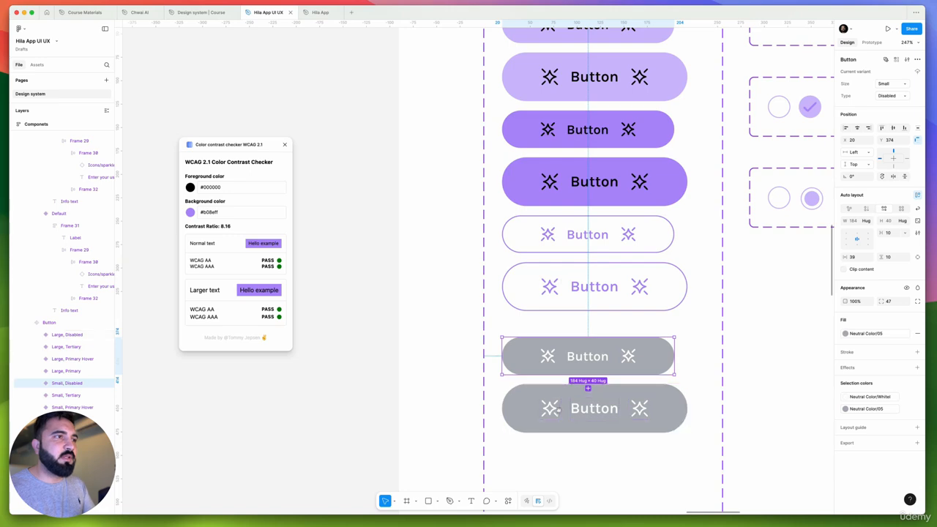
scroll(582, 359, "down", 3)
scroll(582, 359, "left", 1)
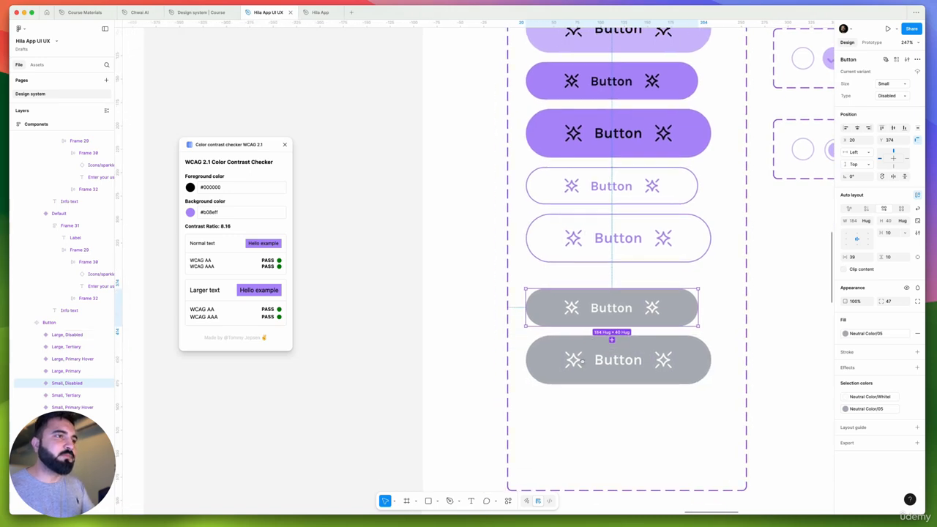
scroll(565, 270, "down", 3)
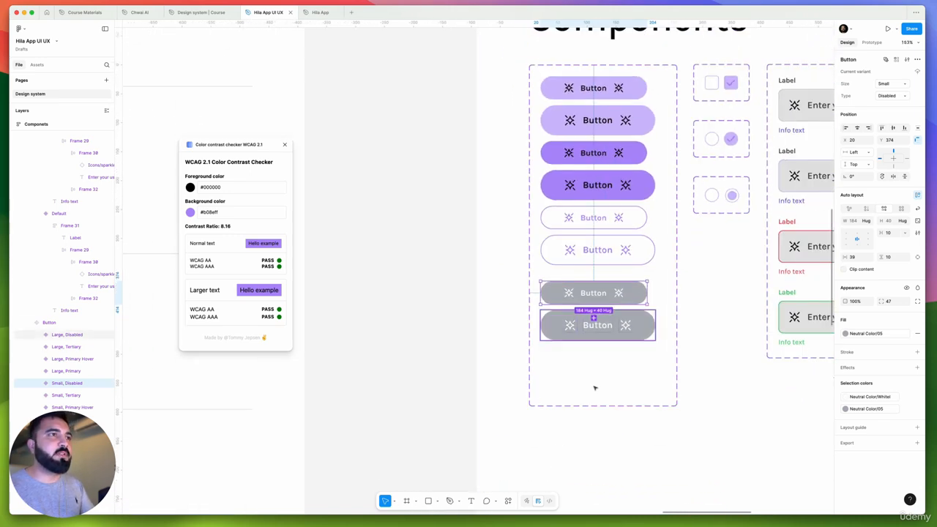
Shorten the Button component set to a height of 512 and nudge both gray Disabled variants up toward the outlined ones
left_click(596, 400)
left_click_drag(597, 403, 597, 360)
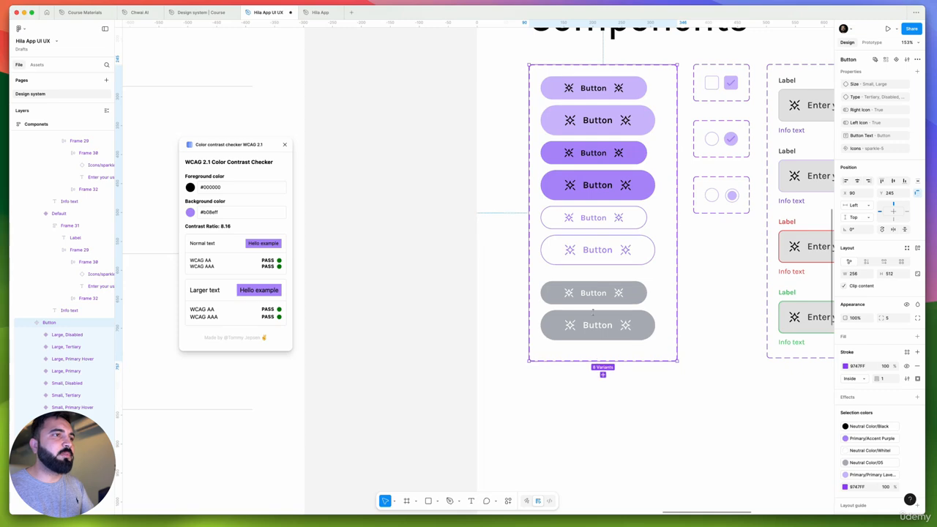
left_click(585, 299)
scroll(573, 324, "up", 3)
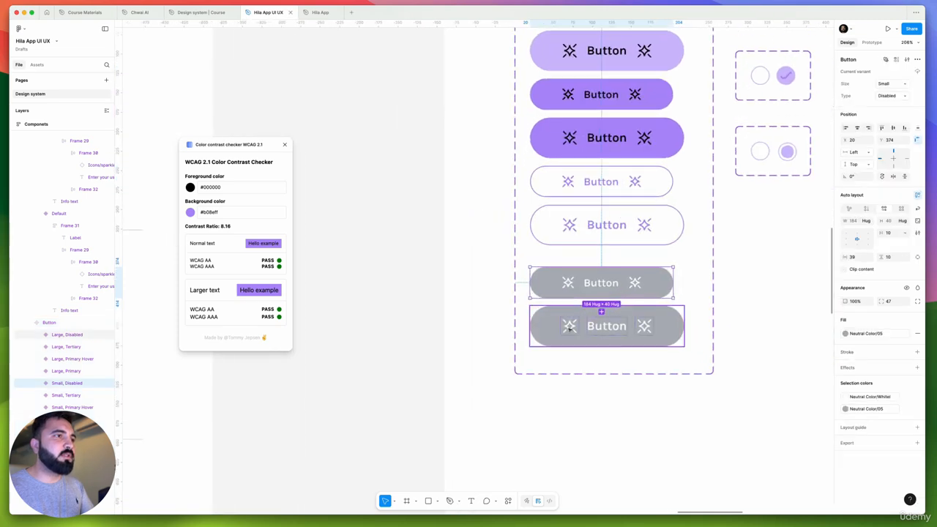
left_click(574, 327, "shift")
left_click_drag(574, 330, 575, 319)
scroll(551, 268, "down", 5)
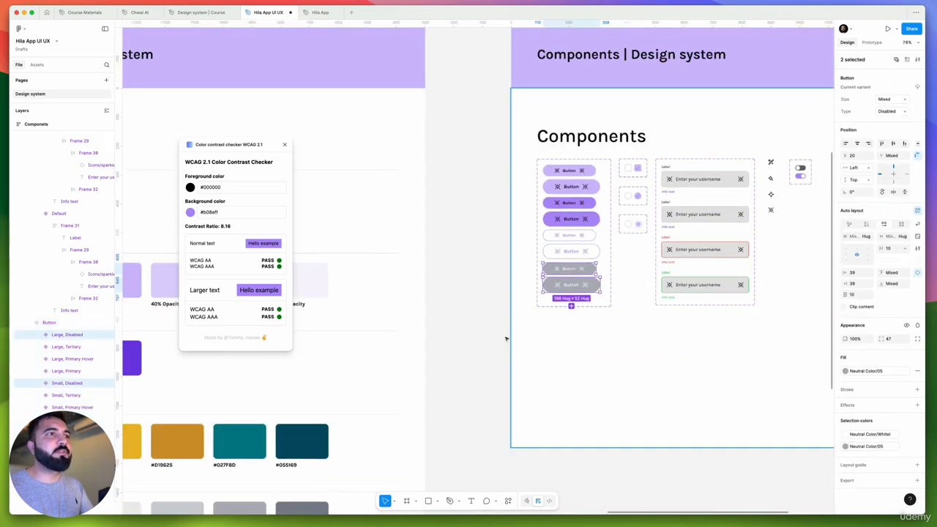
left_click(468, 315)
Set the stroke of the check mark in the checked square checkbox to Neutral Color/Black
left_click_drag(416, 285, 321, 312)
scroll(539, 224, "up", 5)
scroll(514, 148, "up", 5)
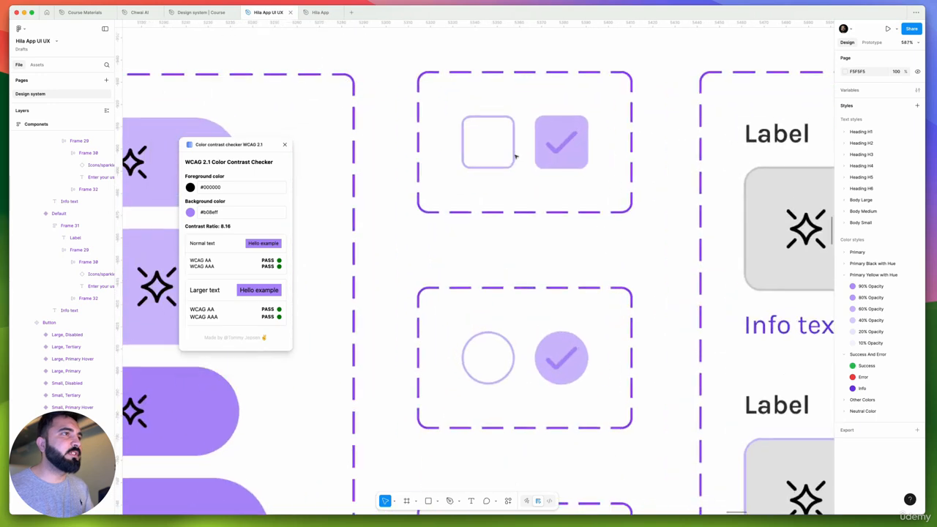
scroll(587, 213, "up", 2)
left_click(581, 203)
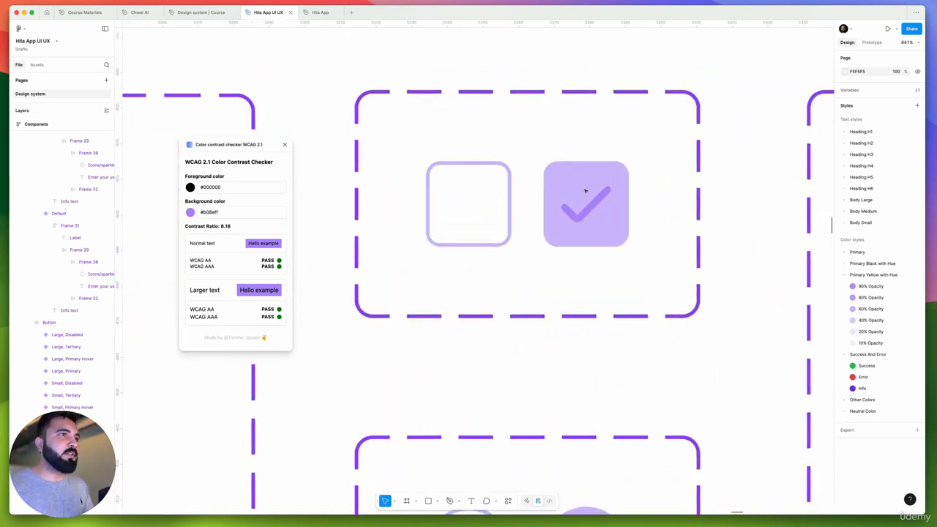
double_click(584, 191)
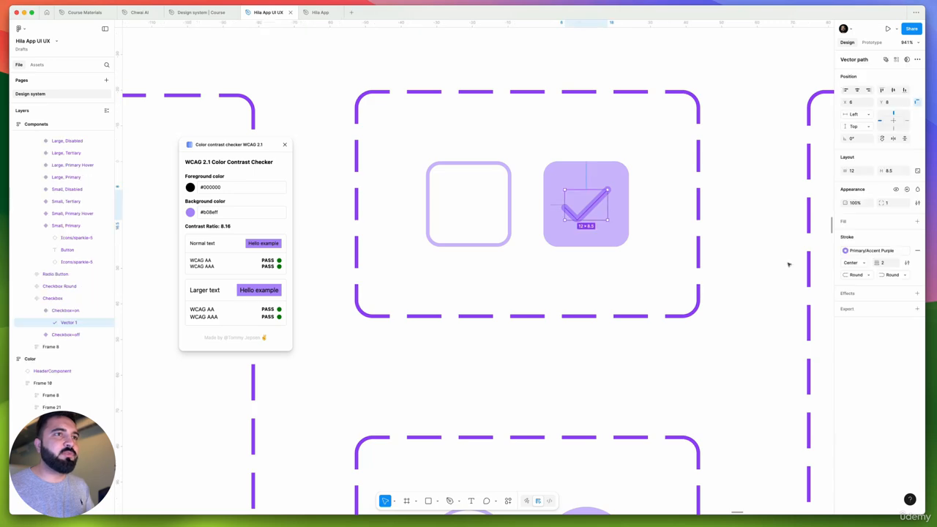
left_click(889, 252)
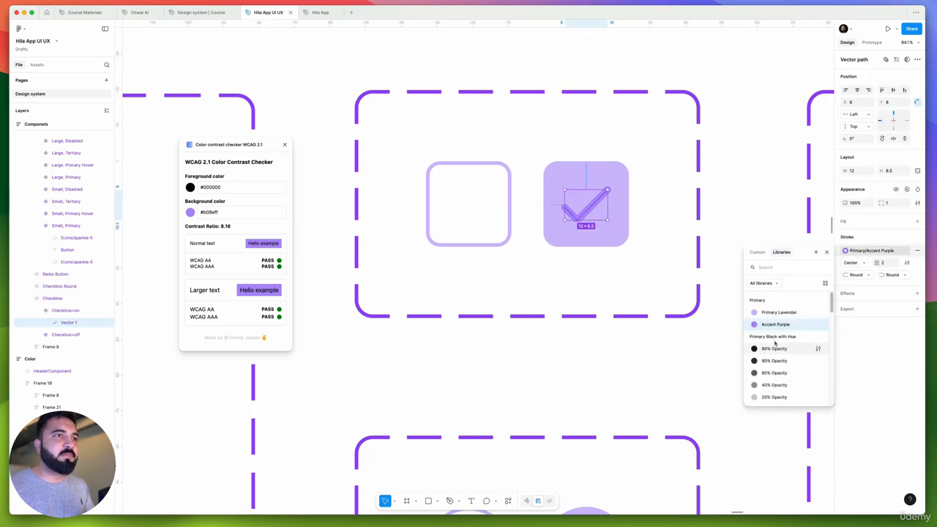
scroll(775, 359, "down", 5)
scroll(787, 373, "down", 3)
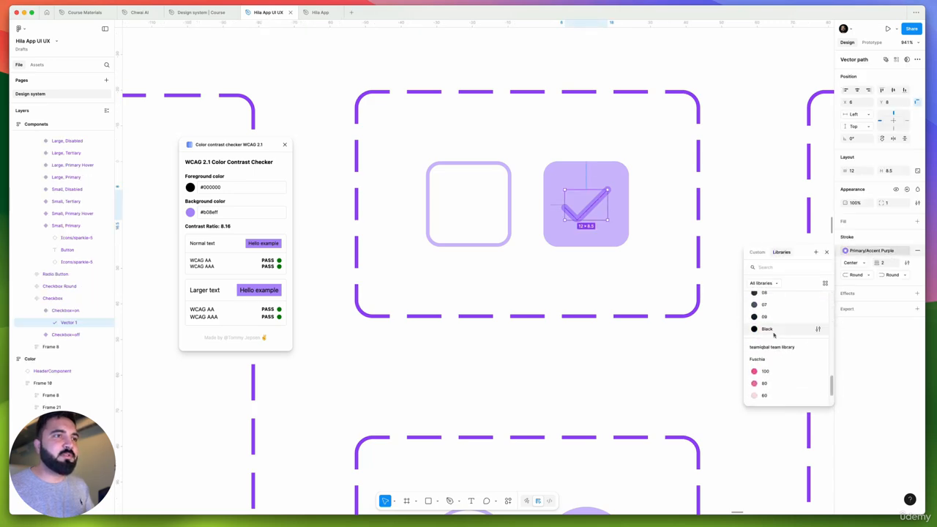
left_click(765, 328)
Copy the square checkbox's black check mark styling onto the check mark in the checked round checkbox
scroll(634, 270, "down", 5)
key("alt+super+c")
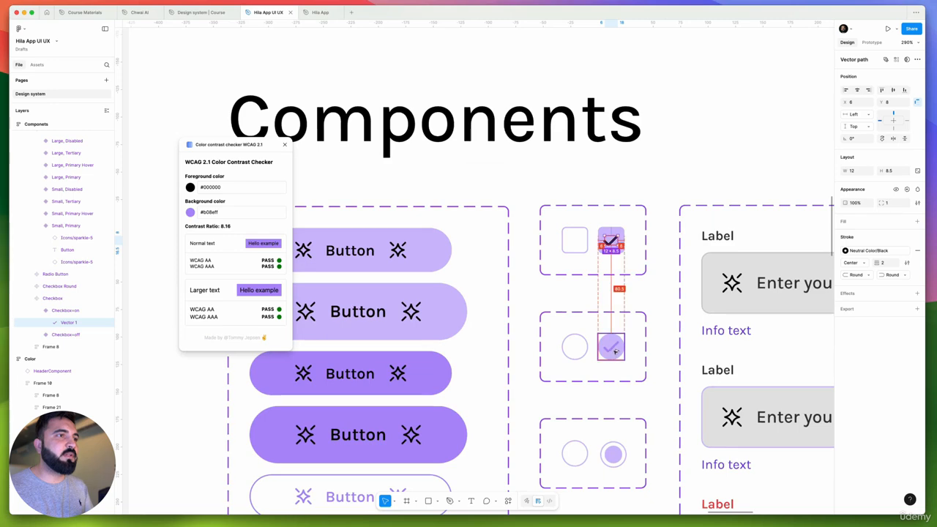
double_click(612, 348)
key("alt+super+v")
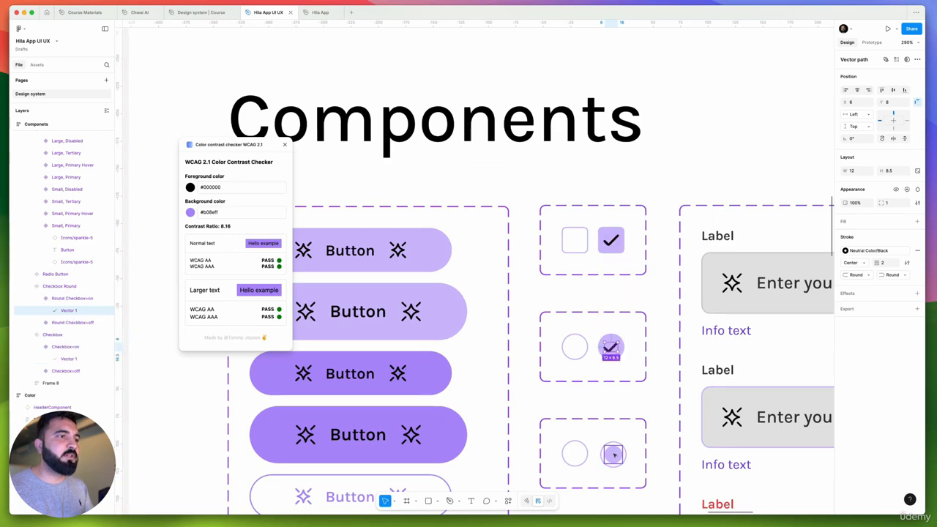
Replace Primary Lavender with Accent Purple on both the ring and inner dot of the Radio Button On variant
scroll(614, 454, "up", 5)
left_click(614, 453)
scroll(622, 461, "down", 2)
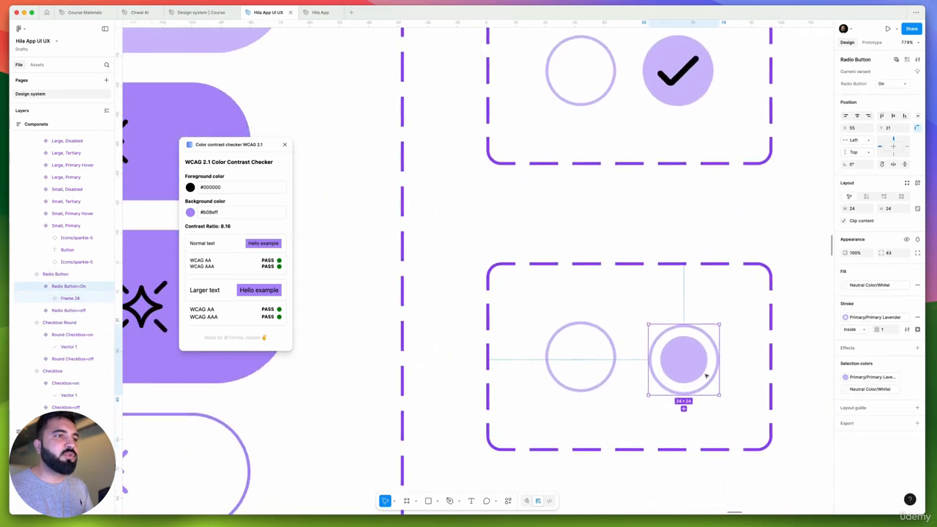
left_click(869, 377)
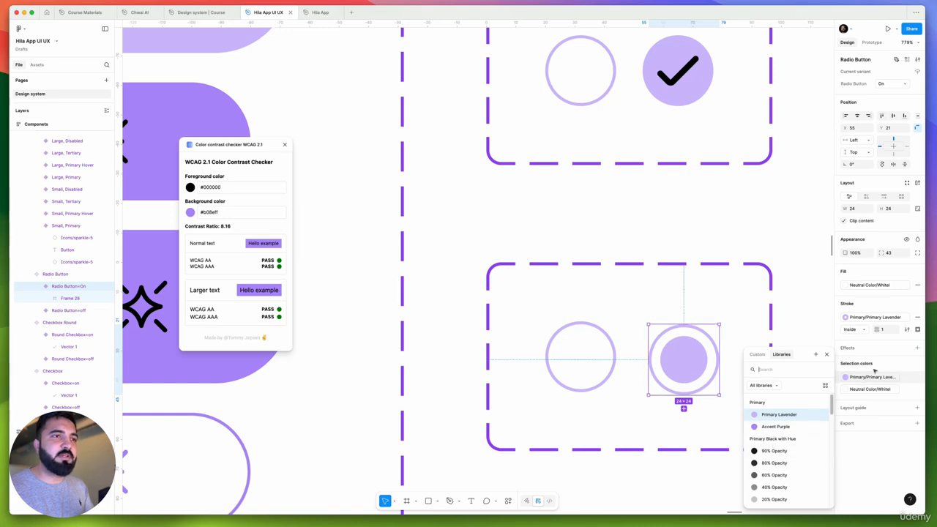
left_click(777, 427)
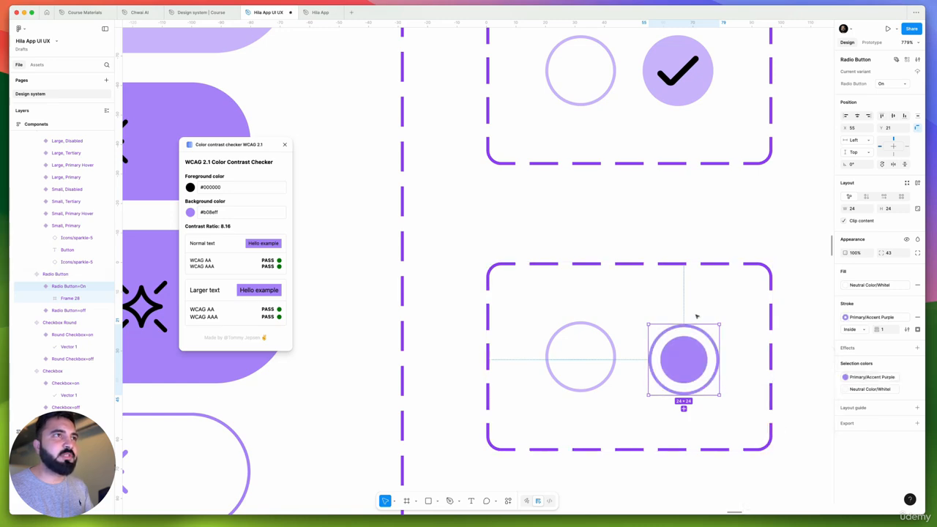
Set the fill of the checked round checkbox variant to Primary/Accent Purple
scroll(696, 319, "down", 5)
scroll(727, 292, "down", 4)
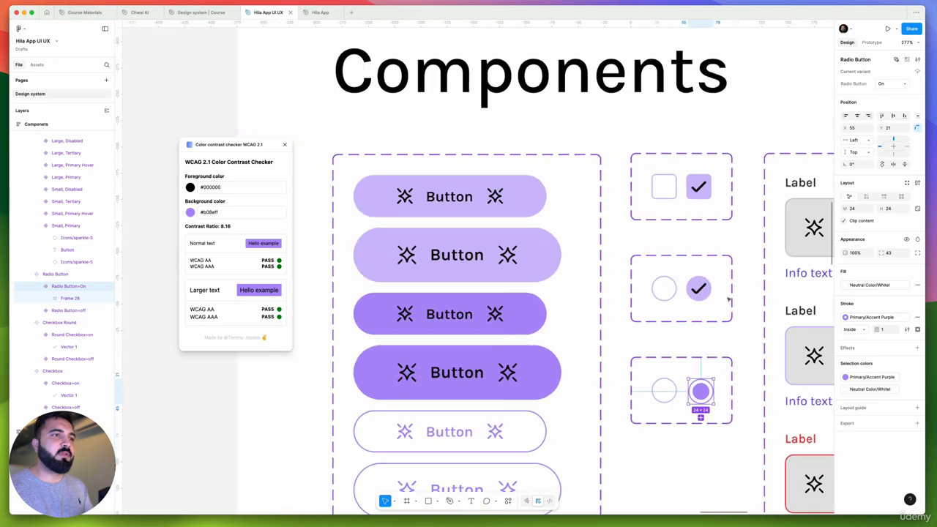
left_click(732, 322)
scroll(781, 306, "up", 2)
scroll(781, 306, "down", 3)
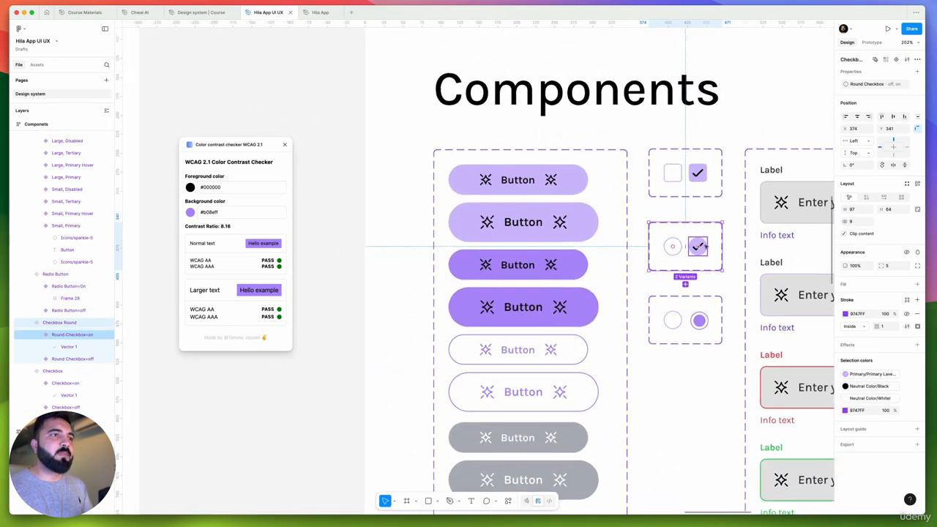
scroll(702, 245, "up", 10)
left_click(698, 245, "super")
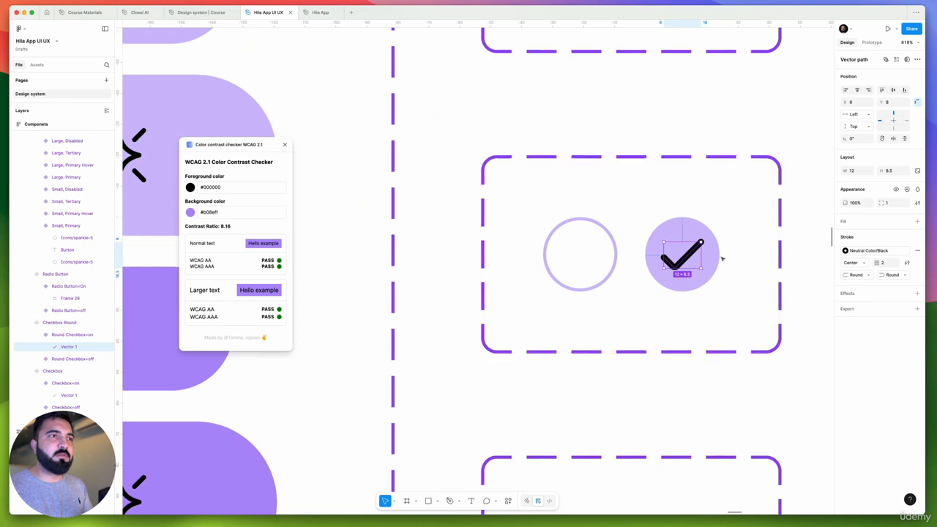
key("Escape")
left_click(867, 286)
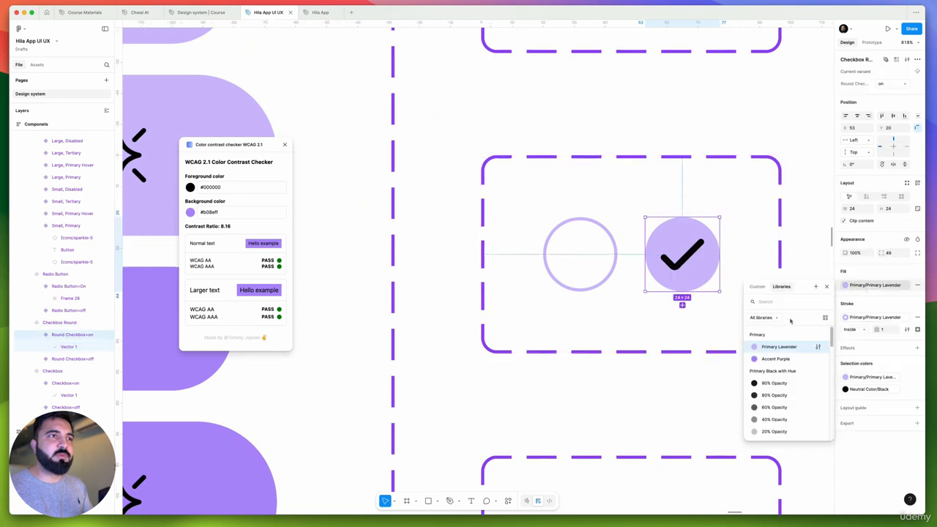
left_click(775, 359)
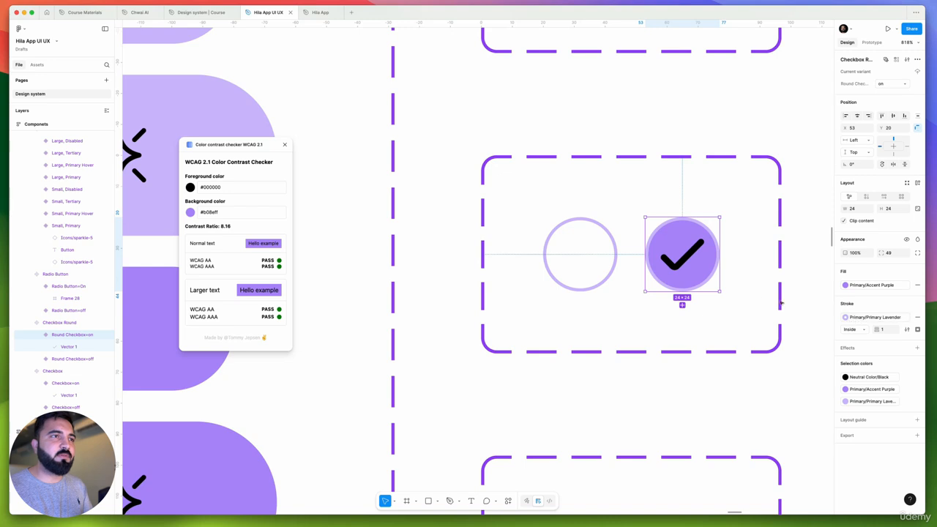
Set the stroke of the round checkbox's check mark to Neutral Color/White
key("Return")
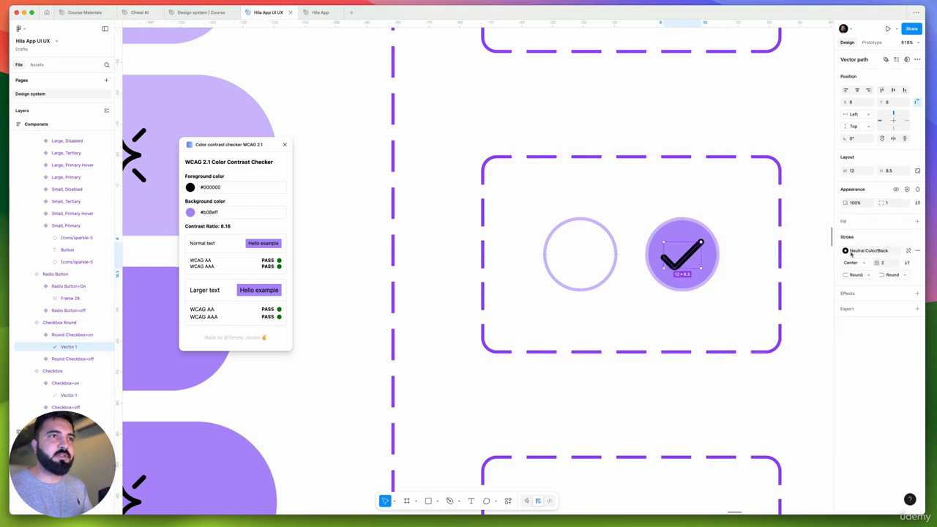
left_click(851, 254)
scroll(786, 326, "down", 2)
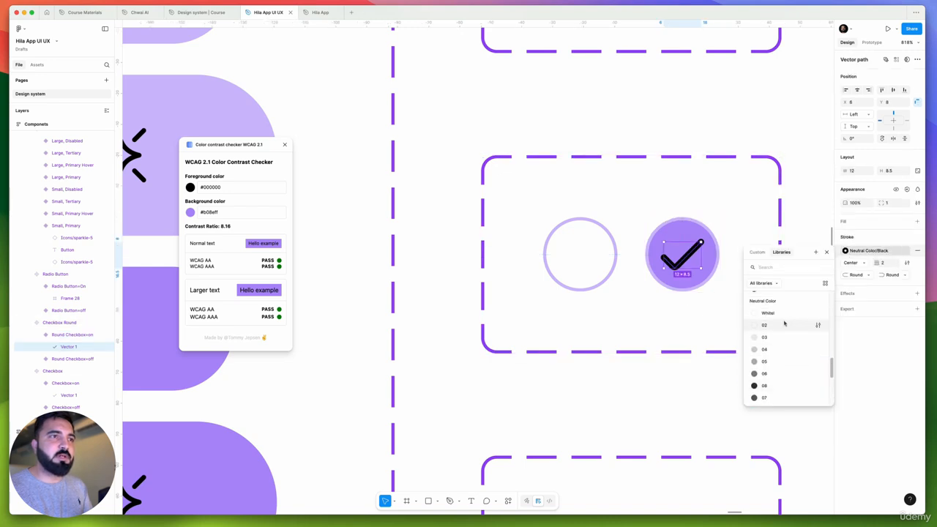
left_click(780, 314)
key("Escape")
key("Escape")
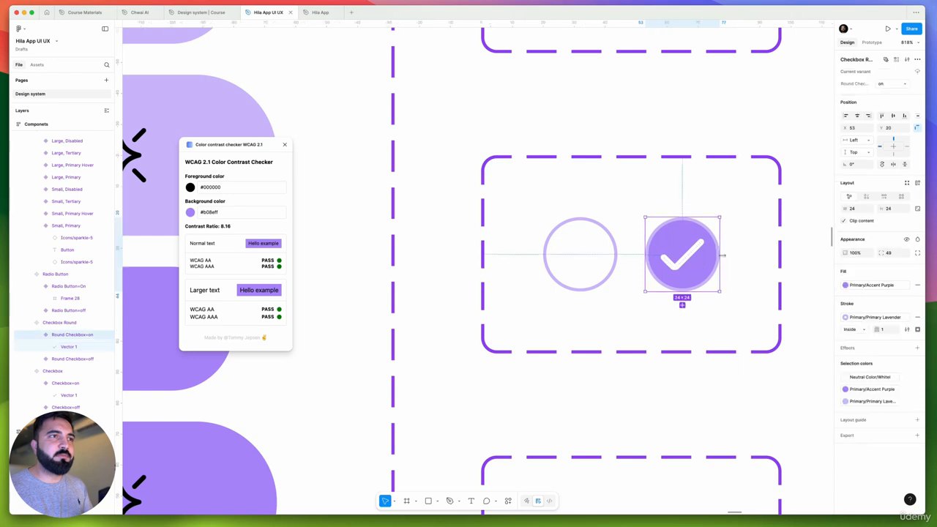
Set the fill of the checked square checkbox variant to Primary/Accent Purple
scroll(774, 280, "down", 3)
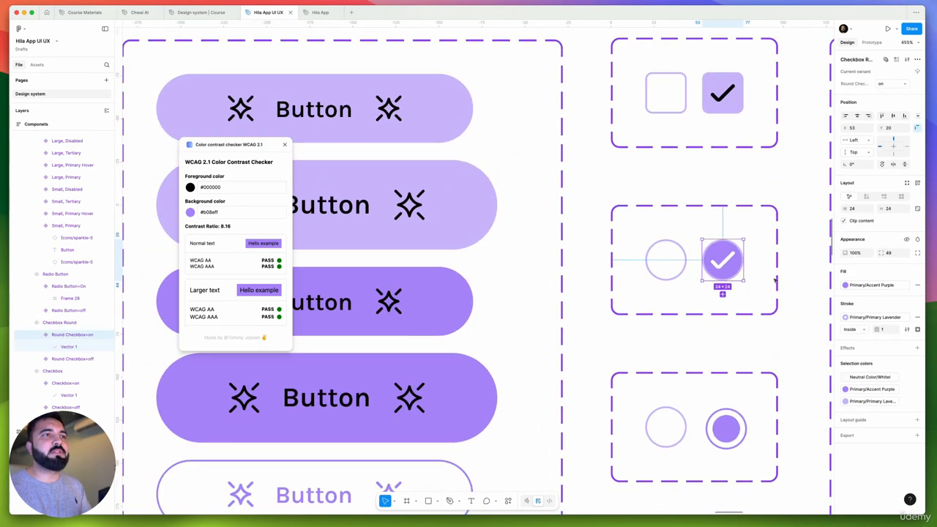
left_click(743, 102)
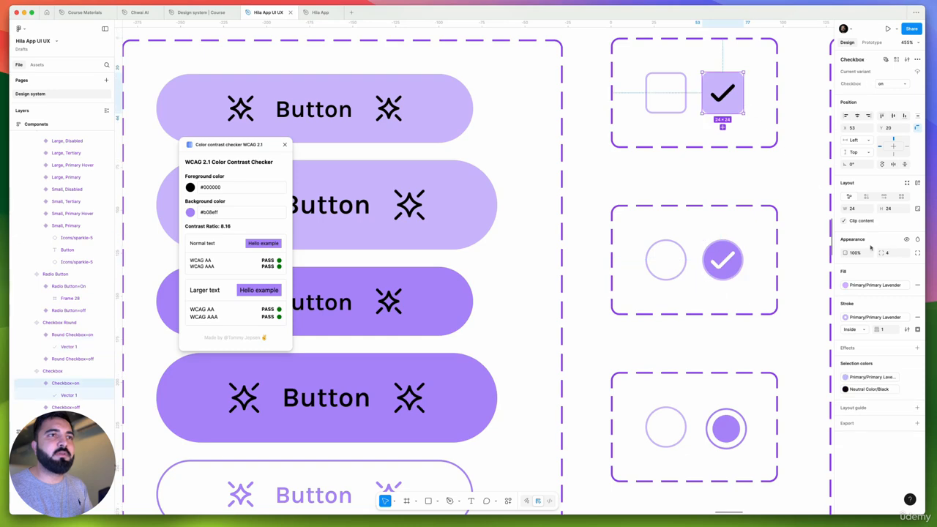
left_click(868, 286)
left_click(868, 315)
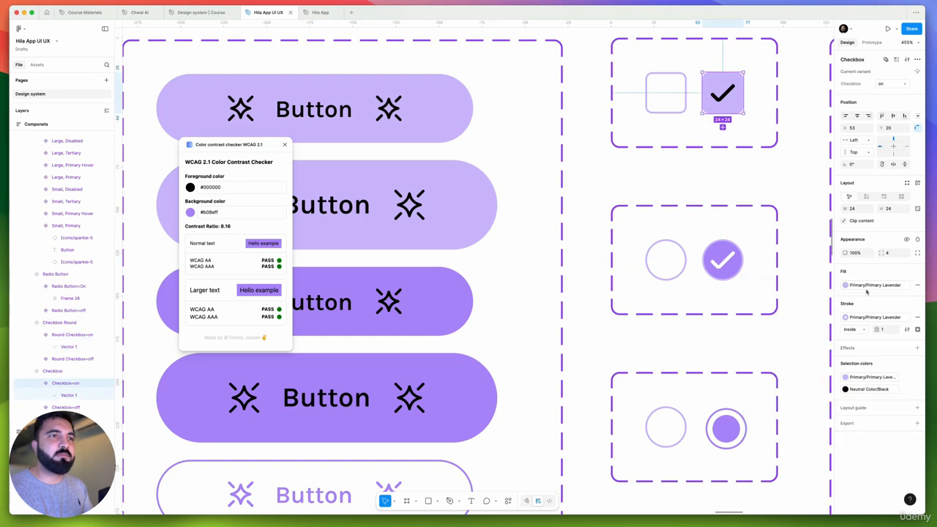
left_click(866, 287)
left_click(770, 359)
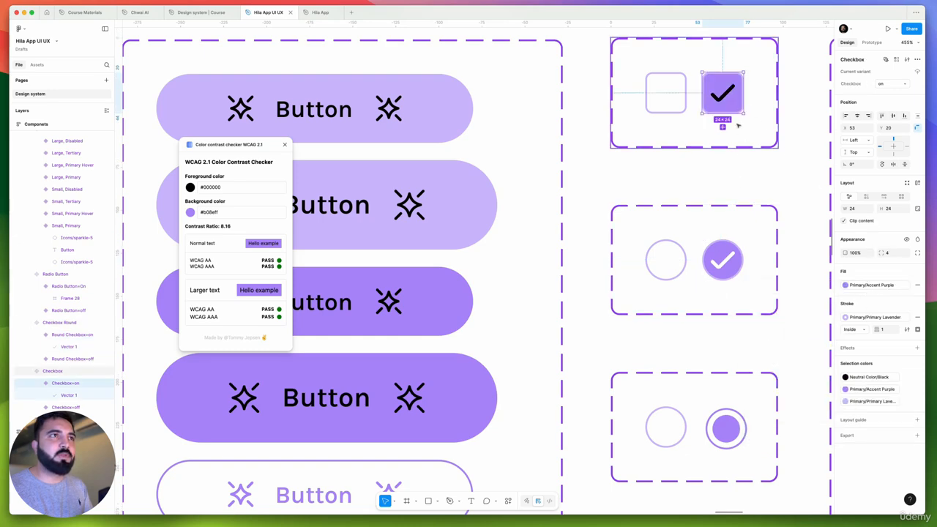
Set the stroke of the square checkbox's check mark to Neutral Color/White
double_click(723, 94)
left_click(864, 253)
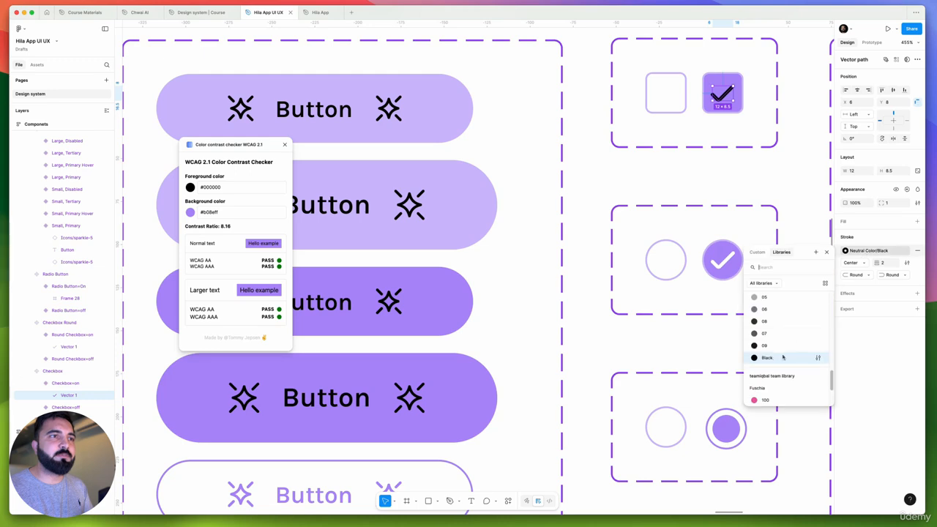
scroll(780, 353, "down", 5)
scroll(780, 353, "up", 3)
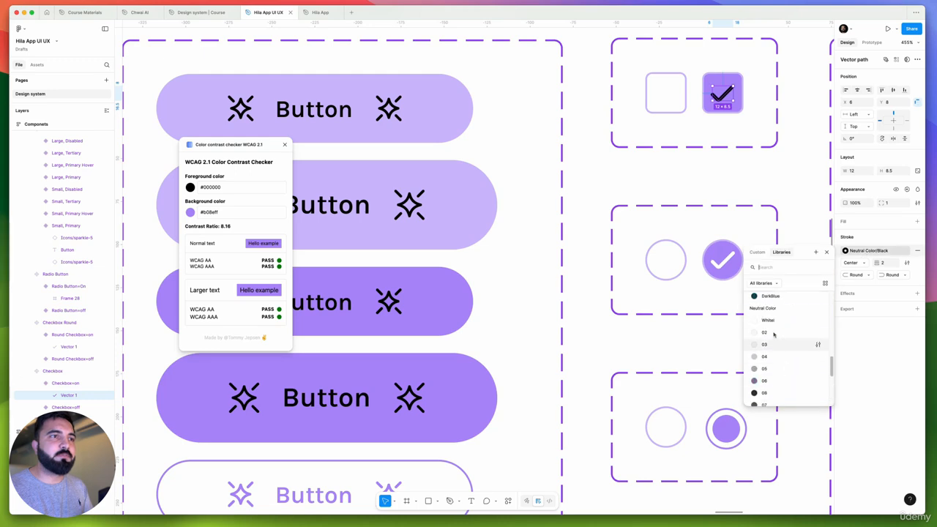
left_click(767, 320)
scroll(695, 223, "down", 5)
left_click(706, 380)
Examine the color styles of the Default input field's label, placeholder and info text against the other components
scroll(706, 379, "right", 5)
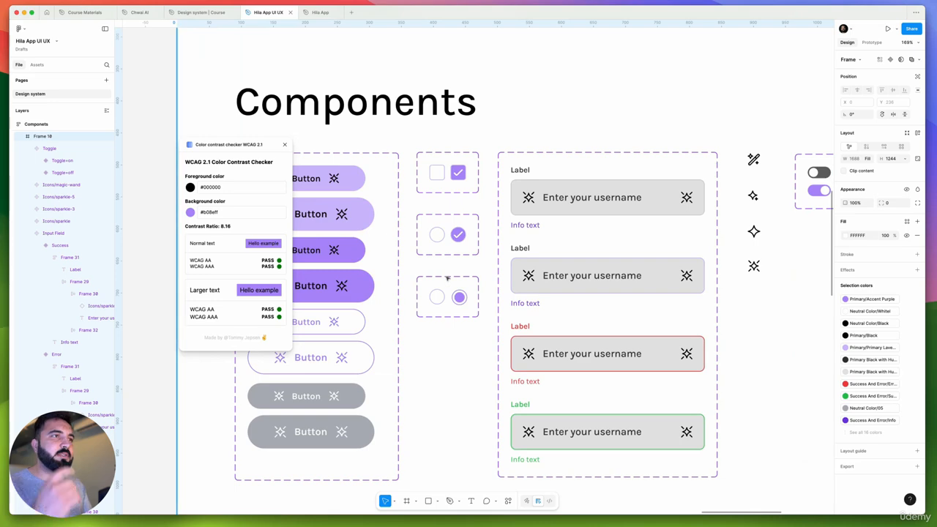
left_click(518, 170, "super")
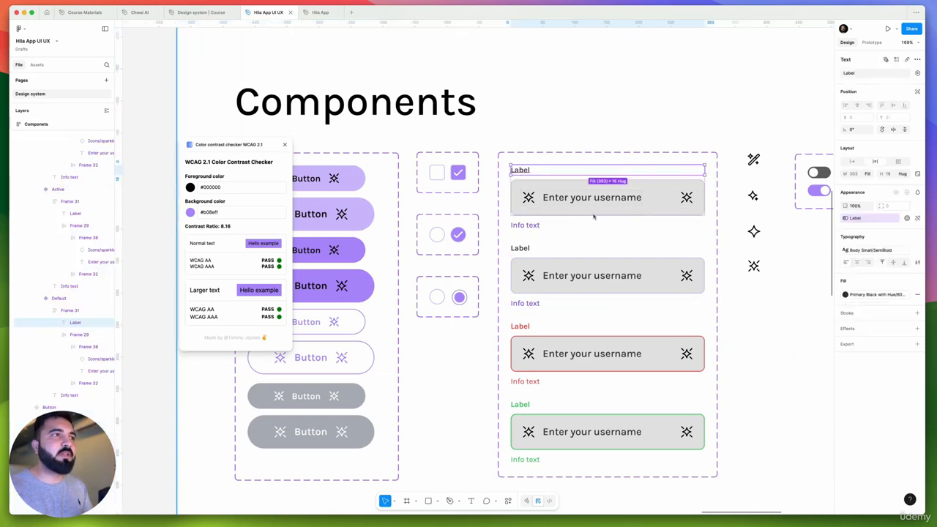
scroll(518, 172, "up", 5)
scroll(521, 171, "up", 4)
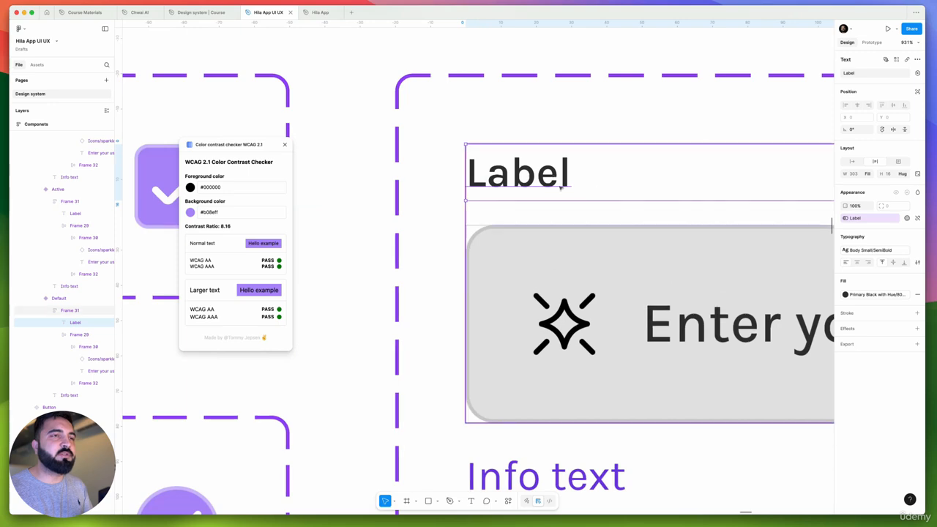
scroll(494, 205, "down", 5)
left_click(618, 260, "super")
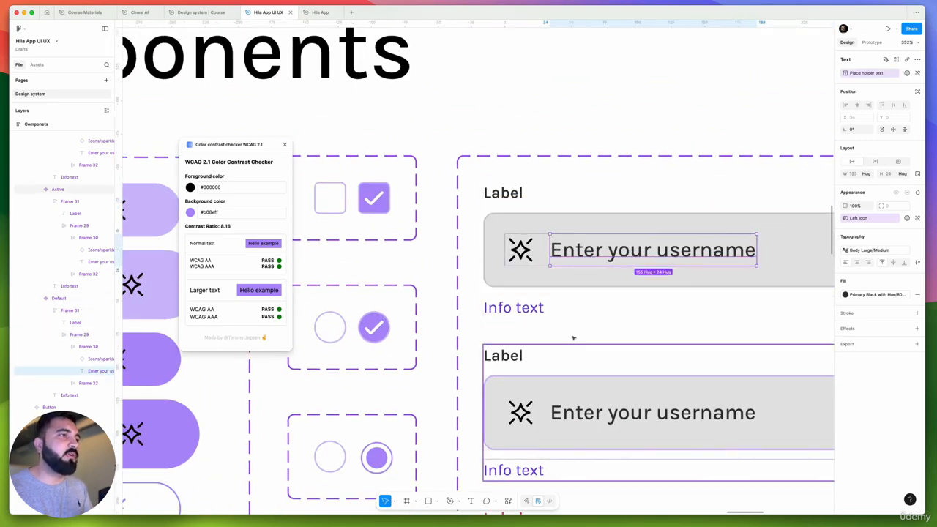
scroll(517, 302, "down", 1)
scroll(518, 303, "down", 4)
scroll(517, 305, "up", 5)
left_click(517, 306, "super")
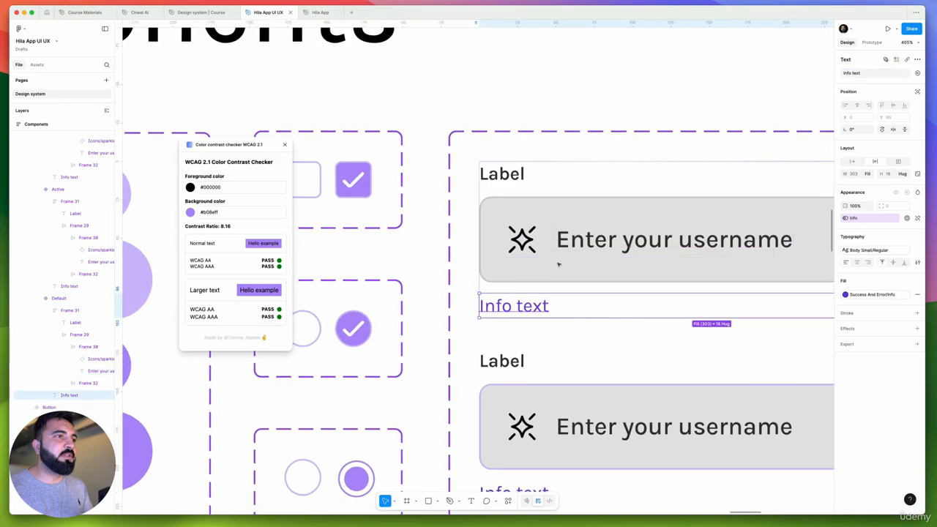
scroll(558, 262, "down", 5)
scroll(608, 368, "down", 3)
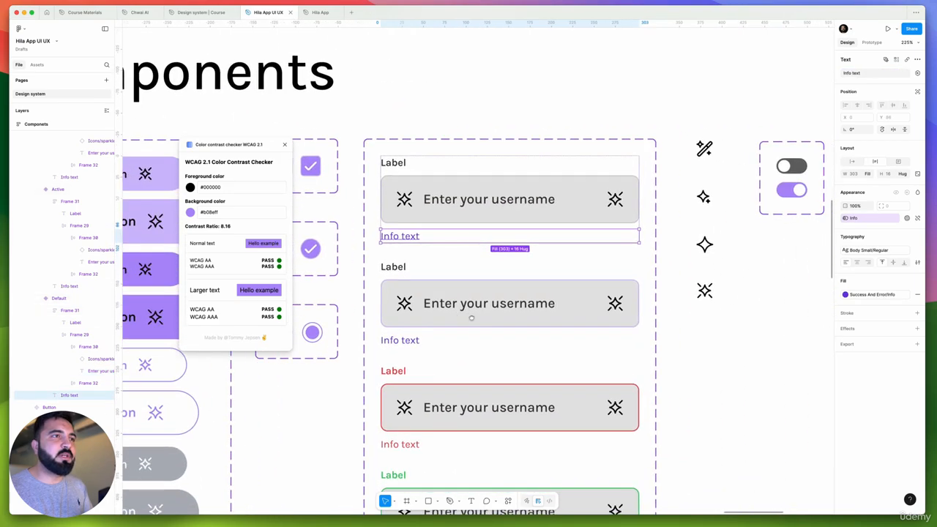
scroll(513, 265, "down", 2)
scroll(560, 188, "up", 6)
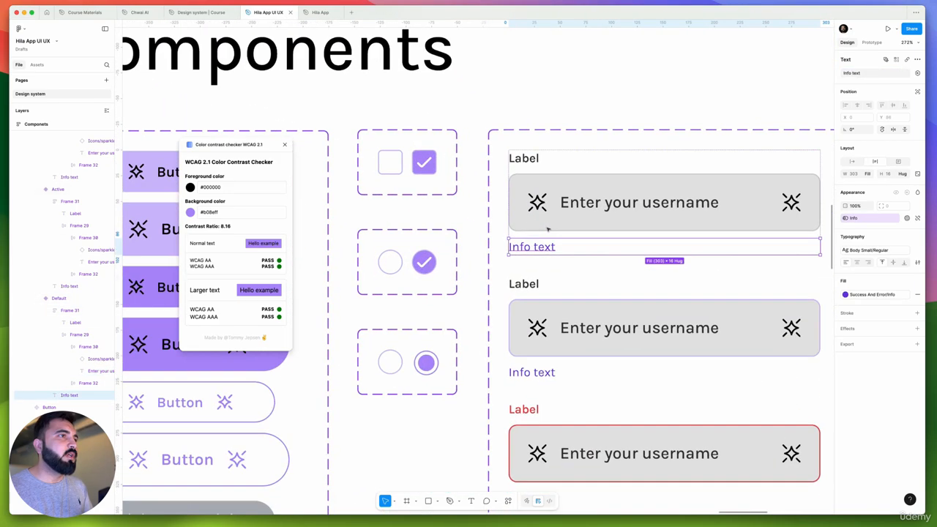
scroll(560, 188, "down", 8)
scroll(510, 278, "left", 3)
scroll(510, 279, "right", 5)
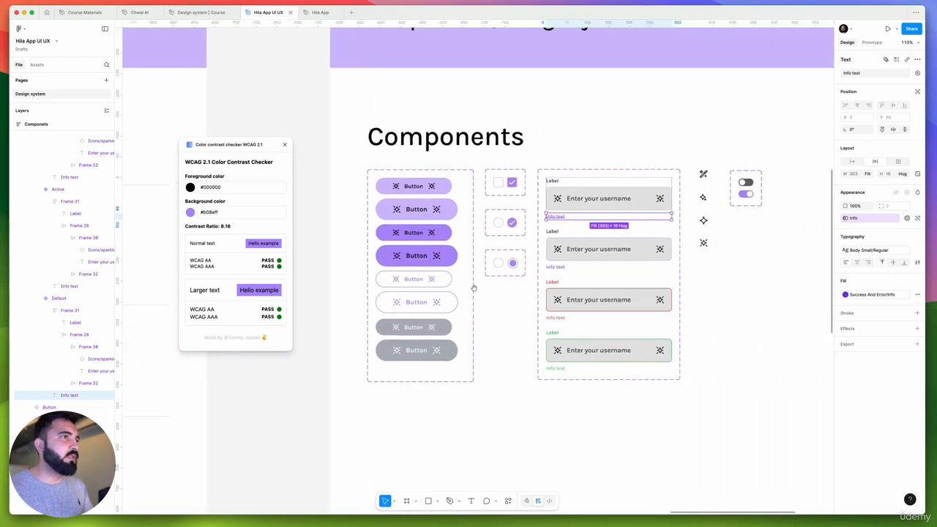
Set the Default input box's fill to Primary Yellow with Hue/10% Opacity and paste its properties onto the Active variant's input box
scroll(573, 219, "up", 5)
left_click(715, 194)
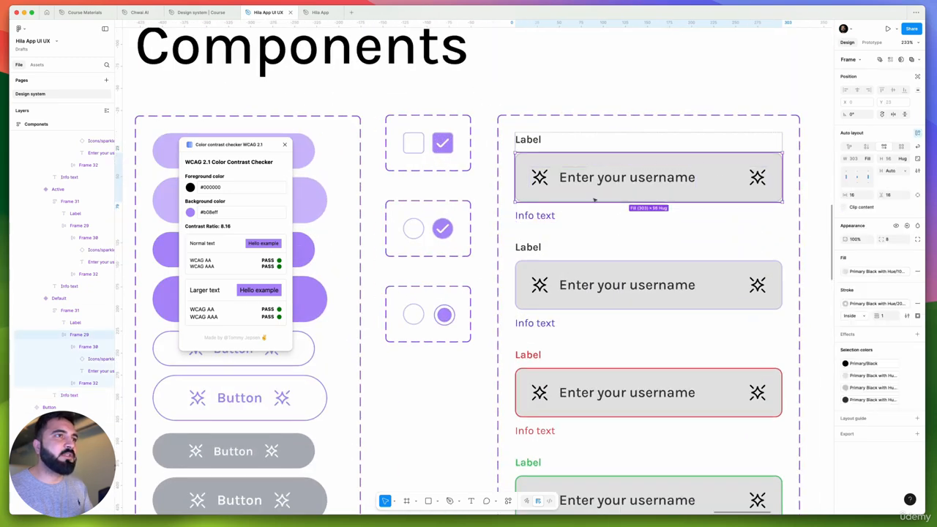
left_click(870, 270)
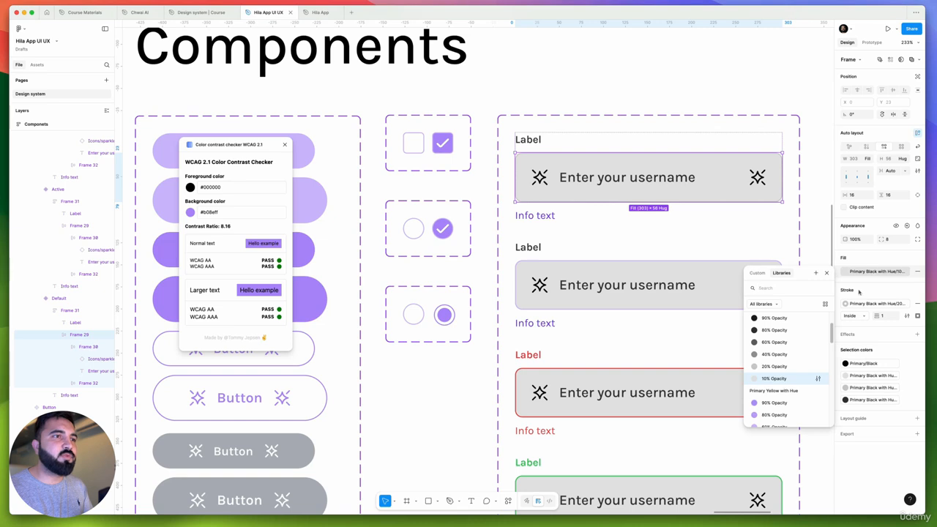
scroll(777, 391, "down", 3)
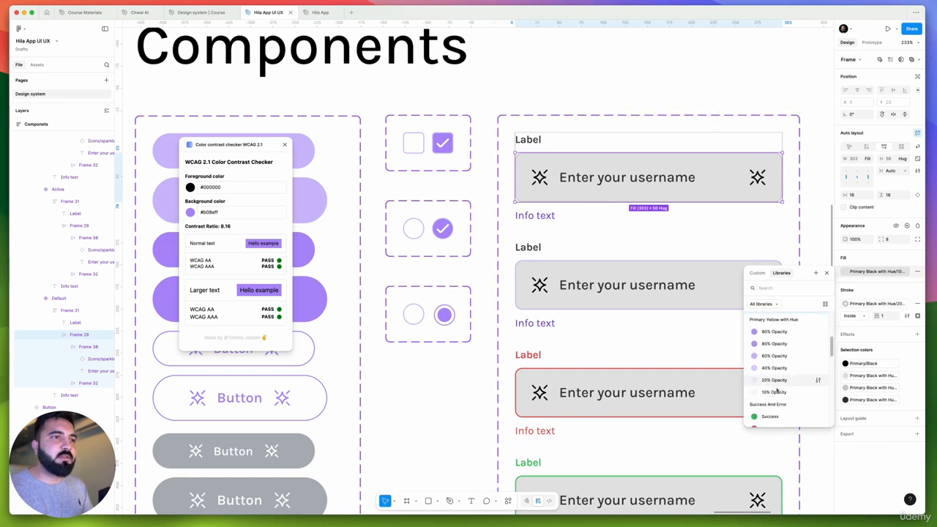
left_click(776, 391)
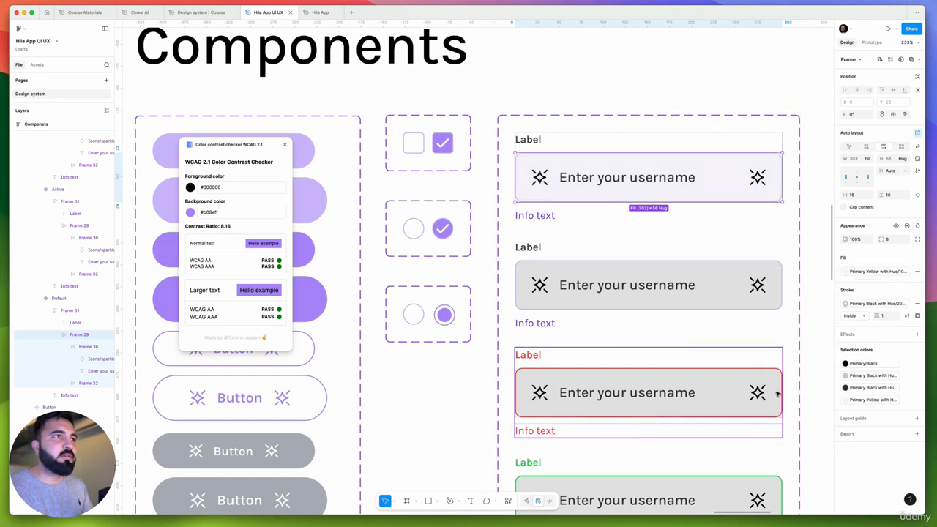
left_click(742, 305)
key("super+alt+v")
left_click(727, 382)
key("super+alt+v")
scroll(724, 379, "down", 3)
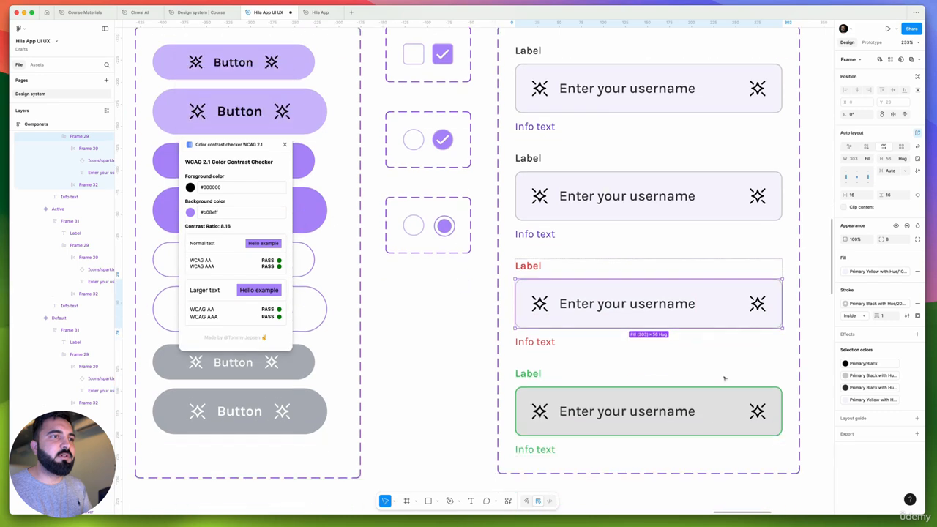
left_click(719, 391)
left_click(708, 336)
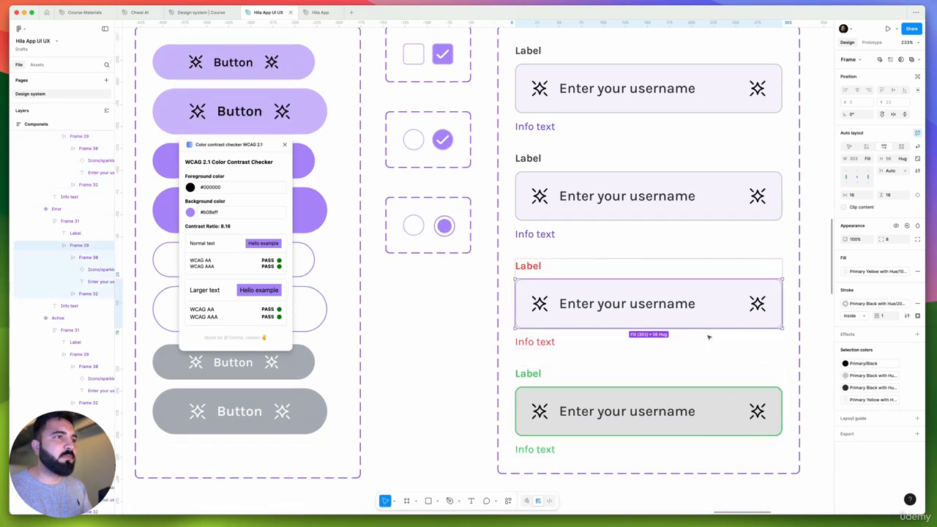
key("super+z")
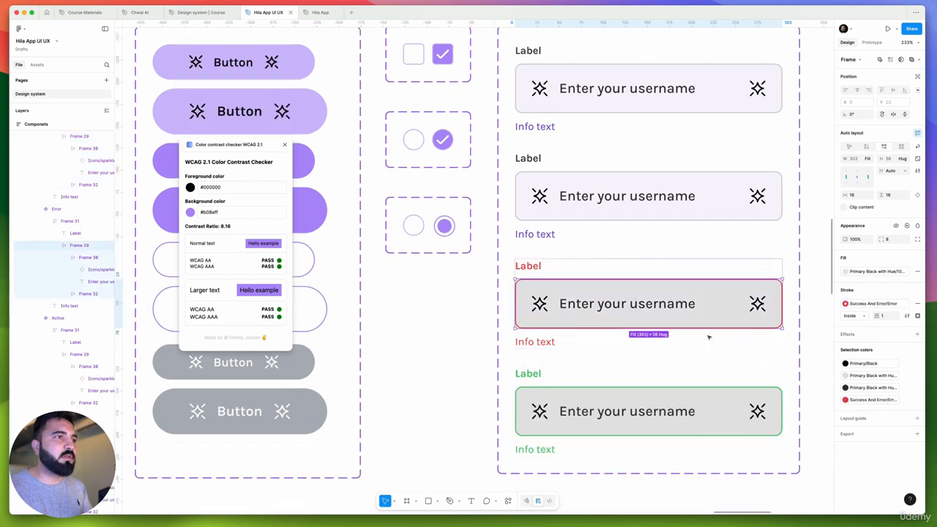
Set the fill of the Error variant's input box to Primary Yellow with Hue/10% Opacity
left_click(868, 273)
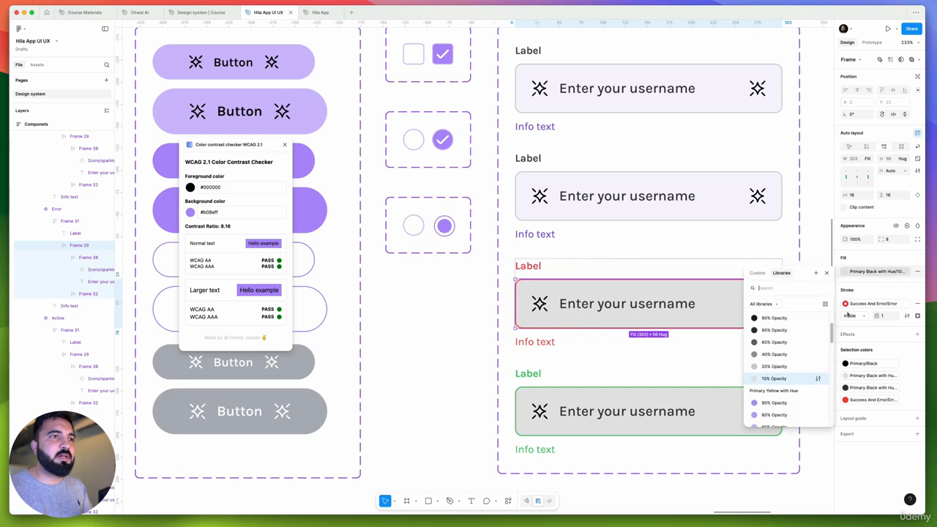
scroll(776, 378, "down", 2)
left_click(776, 397)
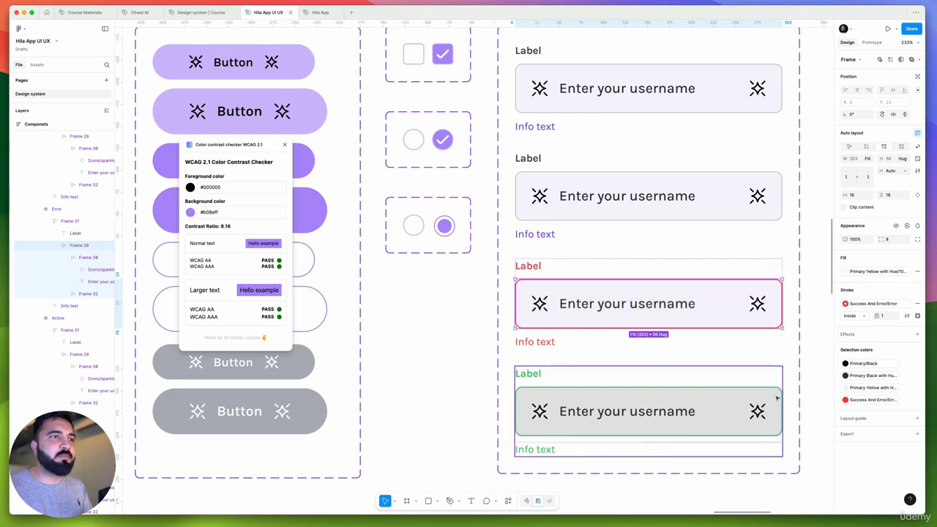
Set the fill of the Success variant's input box to Primary Yellow with Hue/10% Opacity
scroll(777, 398, "down", 3)
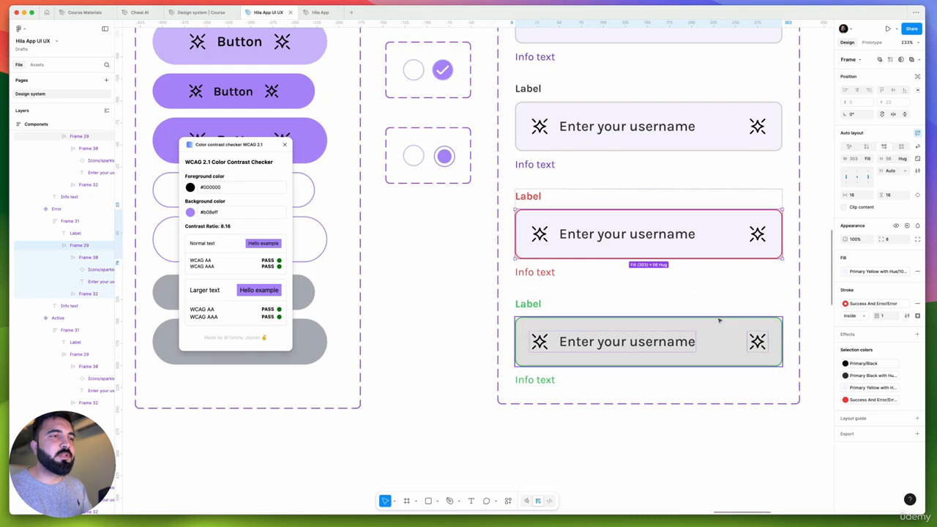
left_click(721, 347)
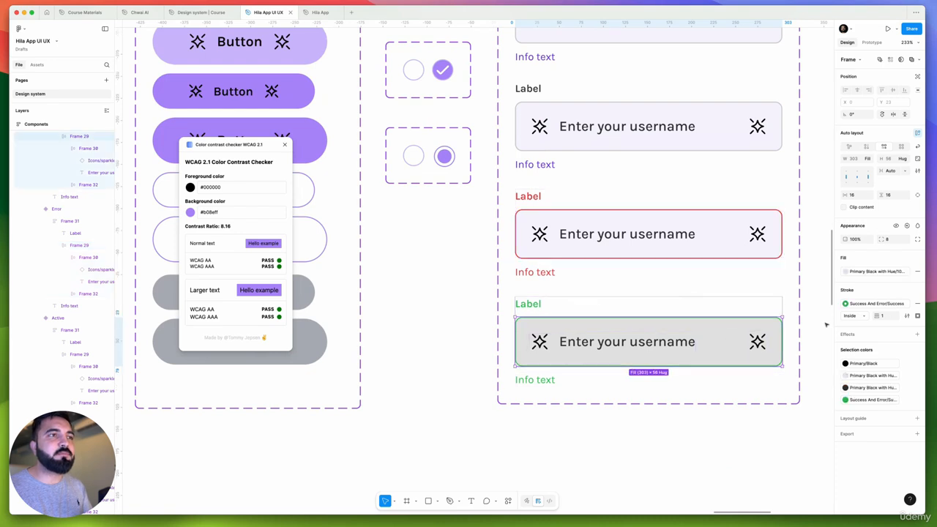
left_click(876, 272)
scroll(775, 366, "down", 2)
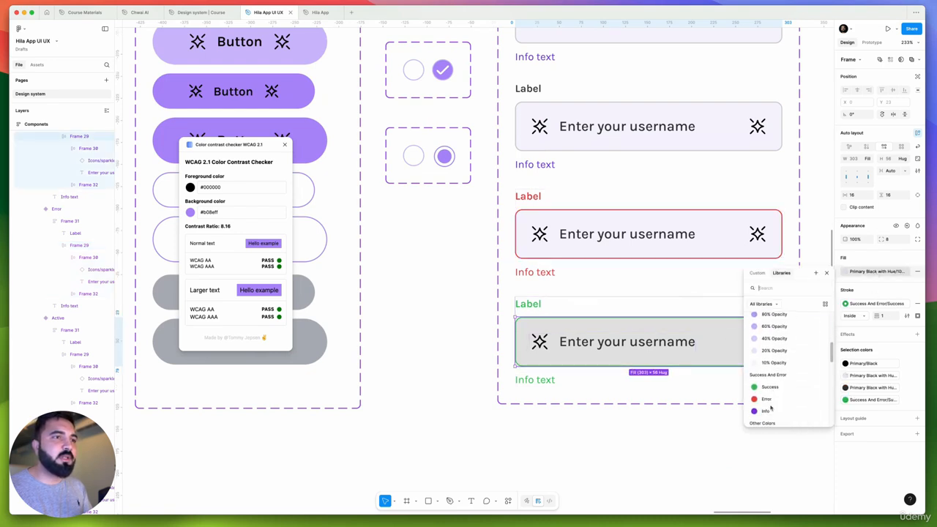
left_click(773, 363)
left_click(661, 378)
scroll(637, 349, "down", 3)
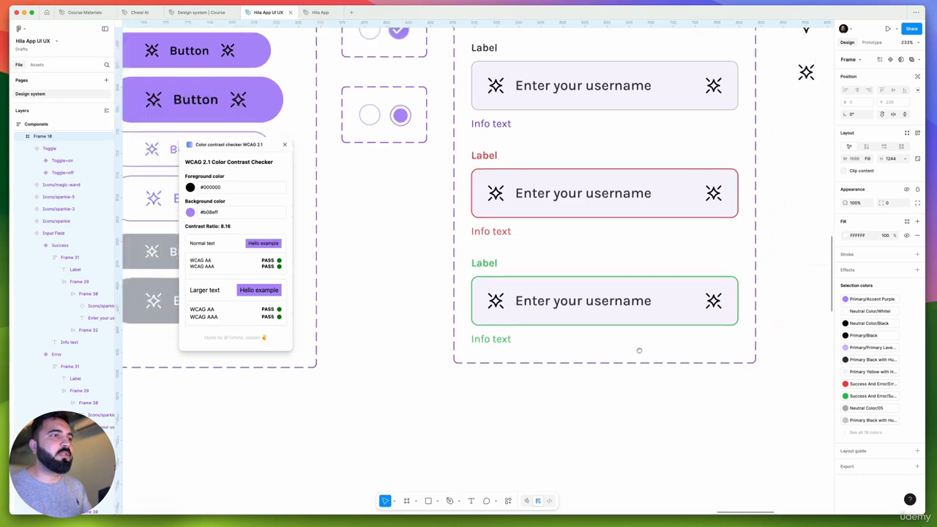
scroll(637, 349, "down", 3)
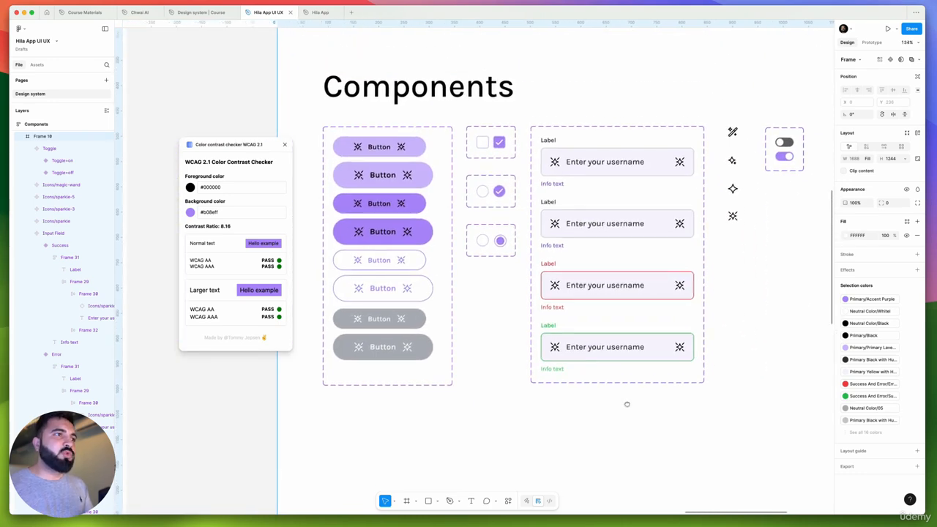
scroll(579, 329, "up", 5)
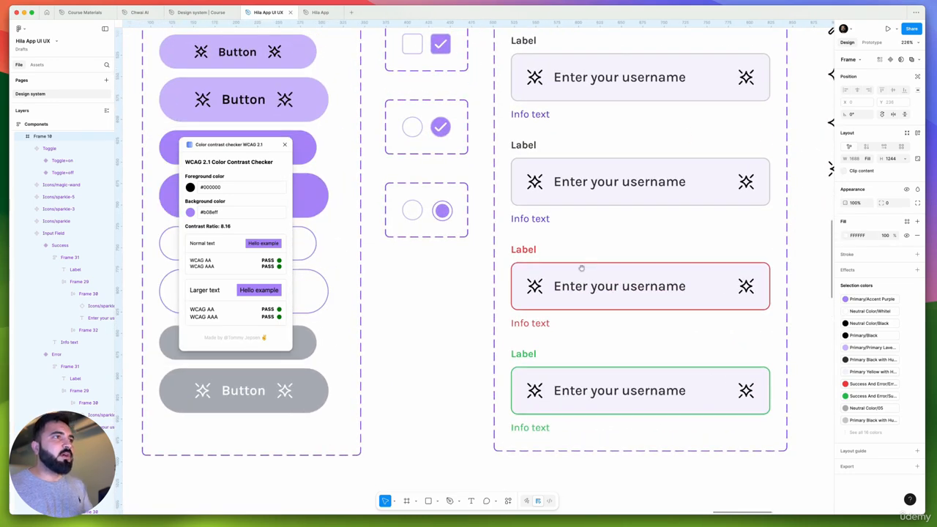
scroll(581, 269, "down", 5)
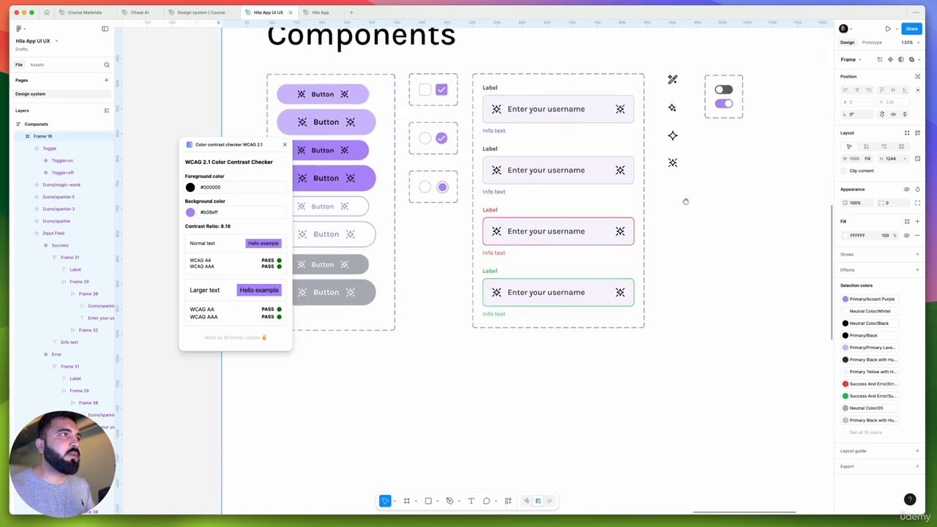
scroll(684, 201, "down", 6)
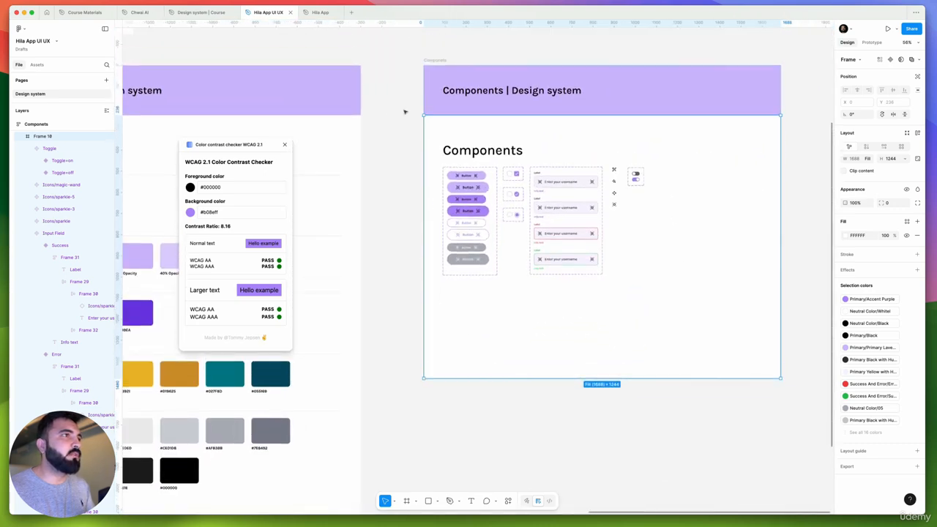
Move the Page 2 brand guideline frame directly below Page 1, beside the Typography frame
left_click(405, 111)
scroll(439, 117, "down", 5)
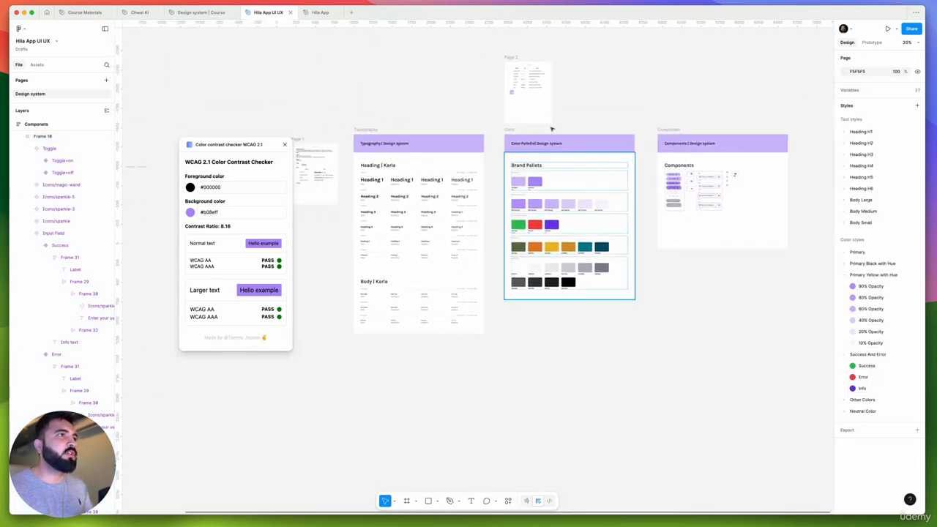
scroll(577, 159, "left", 2)
left_click_drag(656, 110, 440, 259)
scroll(432, 235, "up", 5)
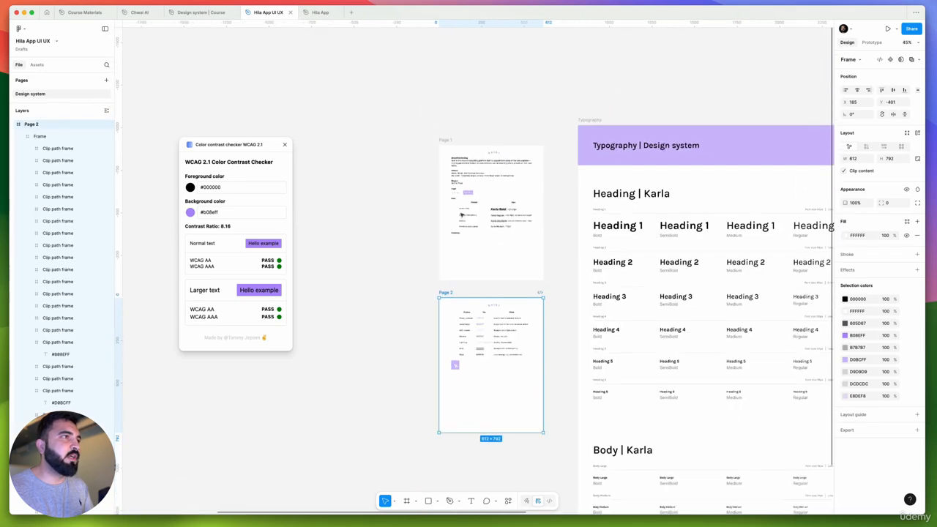
scroll(461, 215, "down", 1)
left_click_drag(423, 128, 531, 431)
left_click_drag(513, 286, 513, 346)
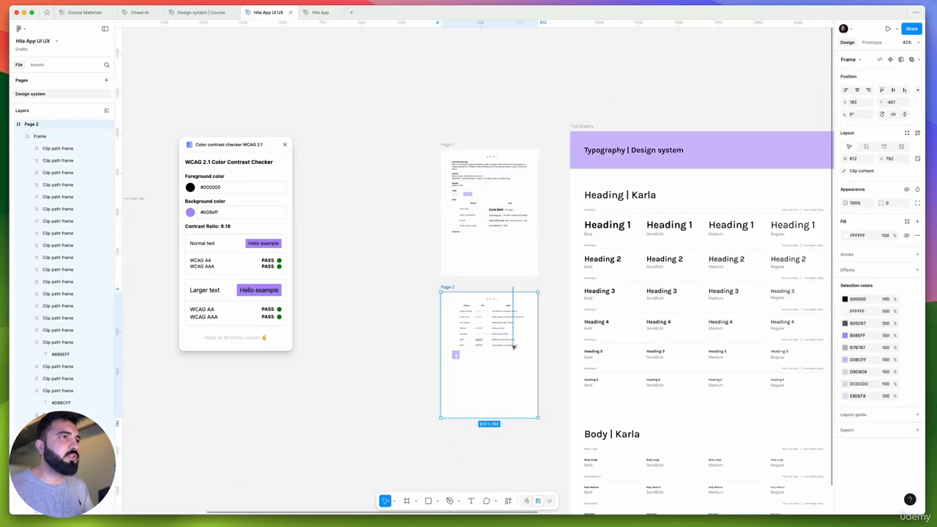
left_click_drag(418, 132, 515, 401)
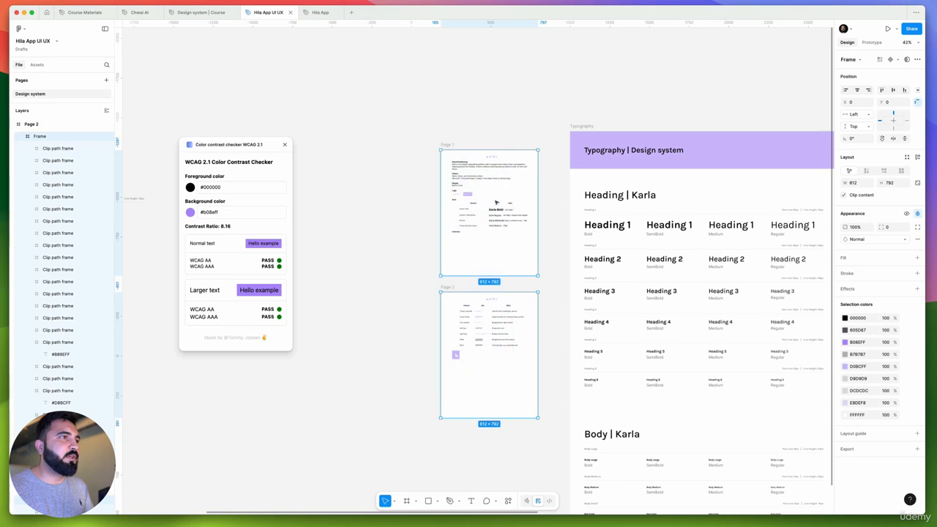
Copy the two keiki logo versions from the Logo section of Page 1 into the white content frame of the Components page
scroll(495, 202, "up", 5)
scroll(495, 202, "down", 6)
scroll(534, 209, "up", 7)
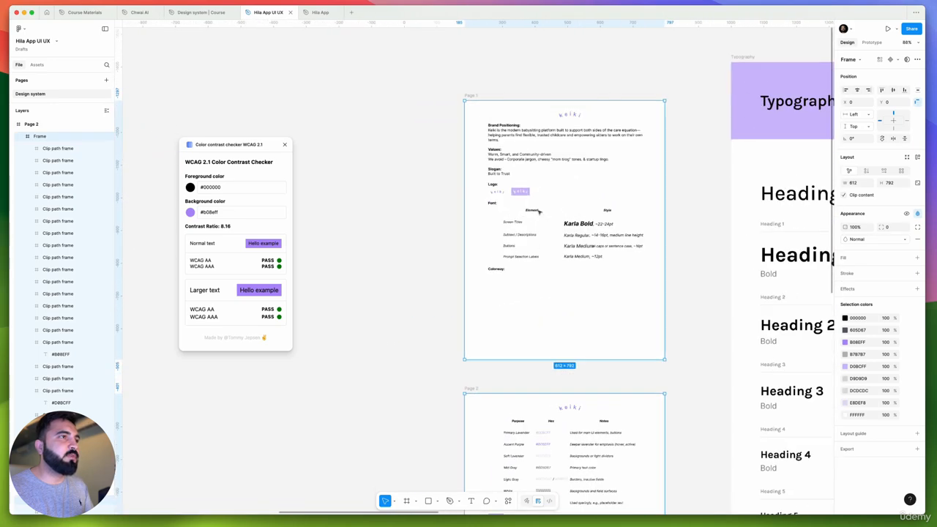
scroll(509, 135, "up", 5)
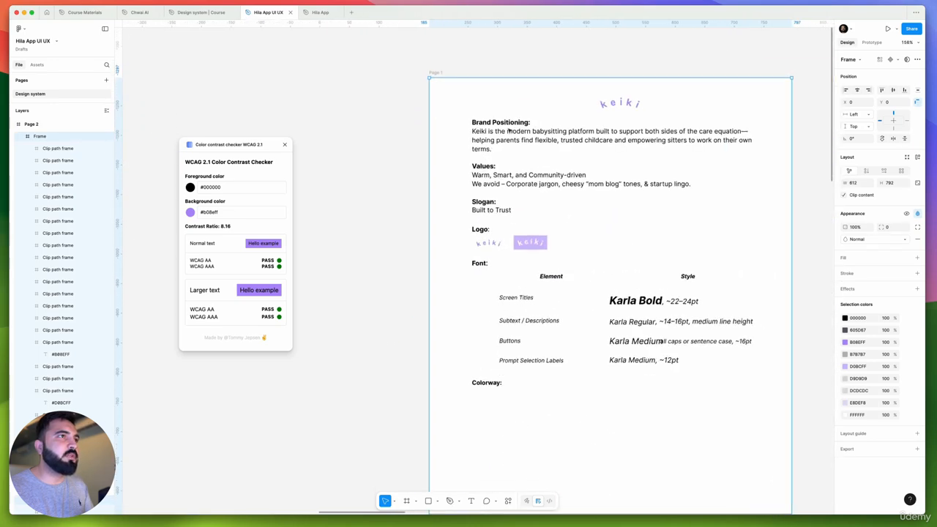
left_click(520, 244)
left_click(488, 243, "shift")
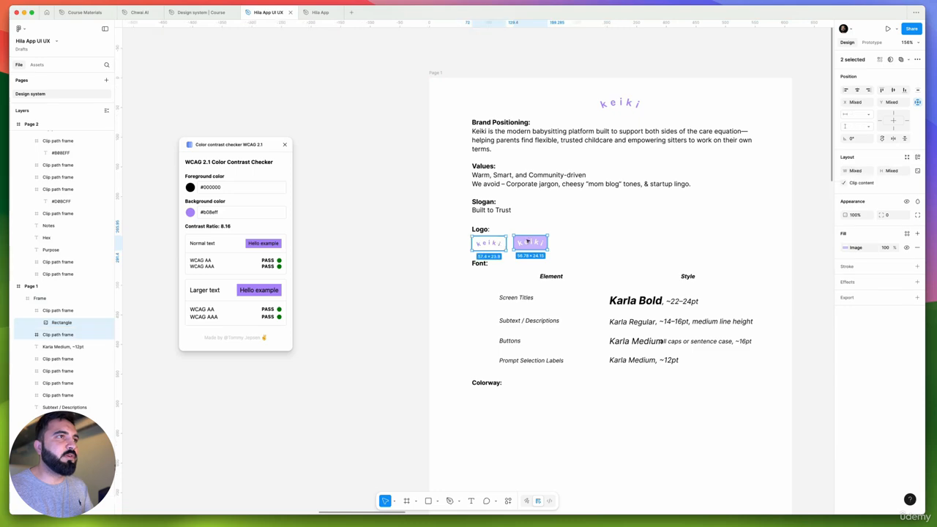
scroll(494, 241, "down", 4)
scroll(472, 267, "right", 15)
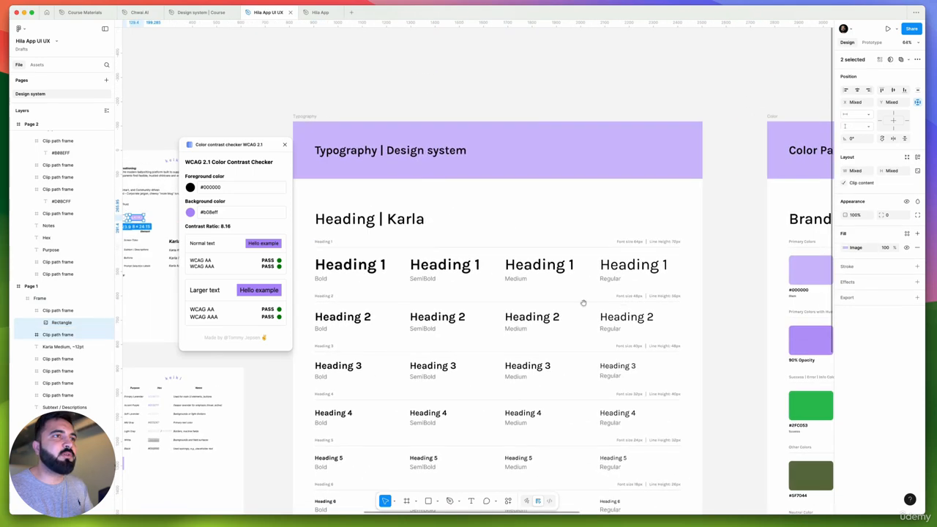
scroll(472, 268, "right", 10)
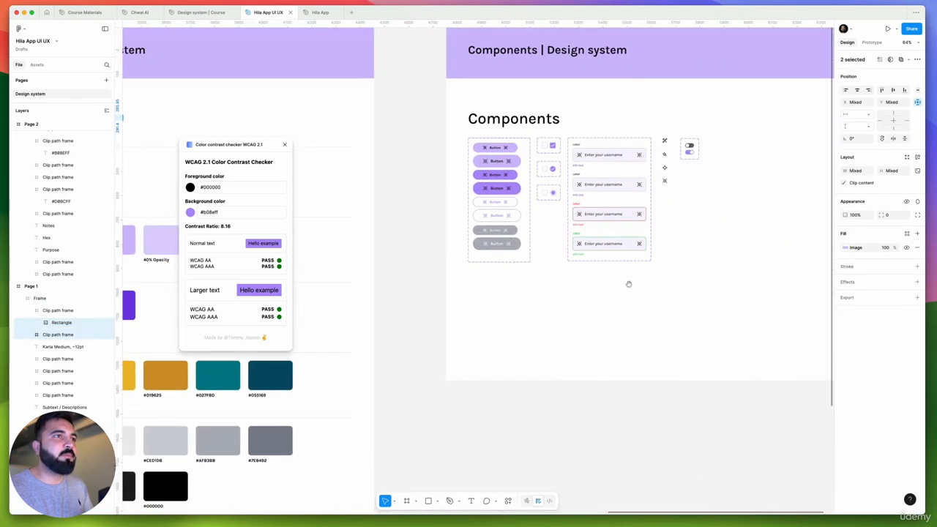
scroll(536, 195, "up", 4)
left_click(506, 207)
key("super+v")
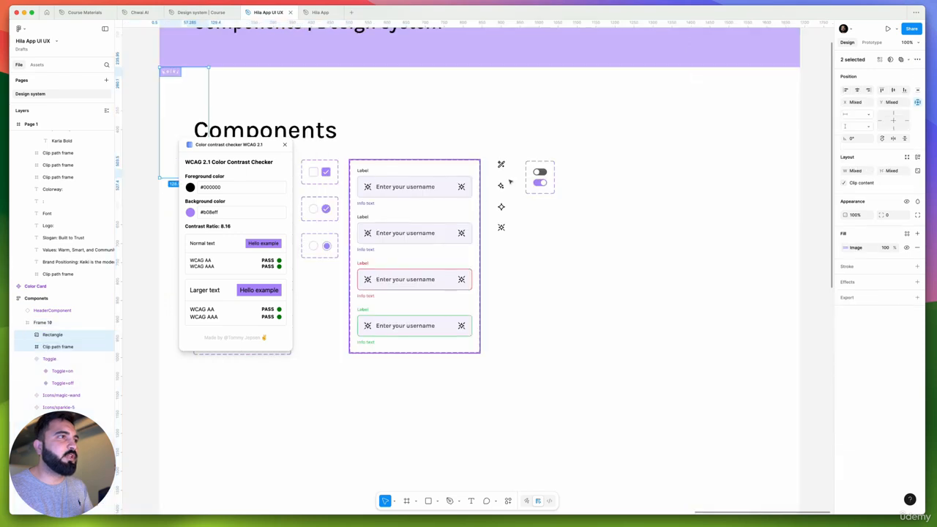
Move both pasted keiki logos to the empty area beside the toggle component and place them side by side
scroll(510, 180, "down", 4)
left_click_drag(325, 176, 602, 255)
left_click(633, 203)
scroll(592, 199, "up", 5)
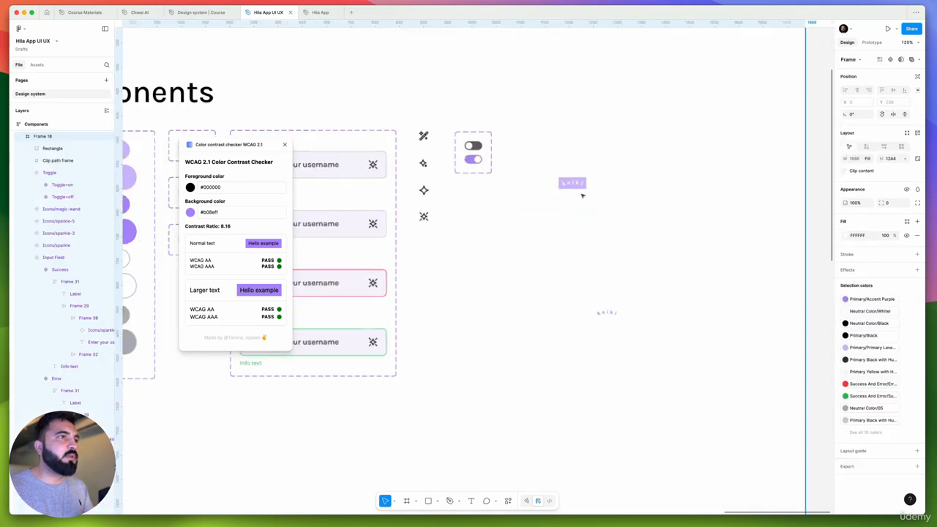
left_click_drag(605, 313, 609, 184)
scroll(609, 184, "up", 5)
Align the purple-lettered keiki logo level with the lavender-background logo by moving it to X 1255, Y 341
left_click(523, 185, "shift")
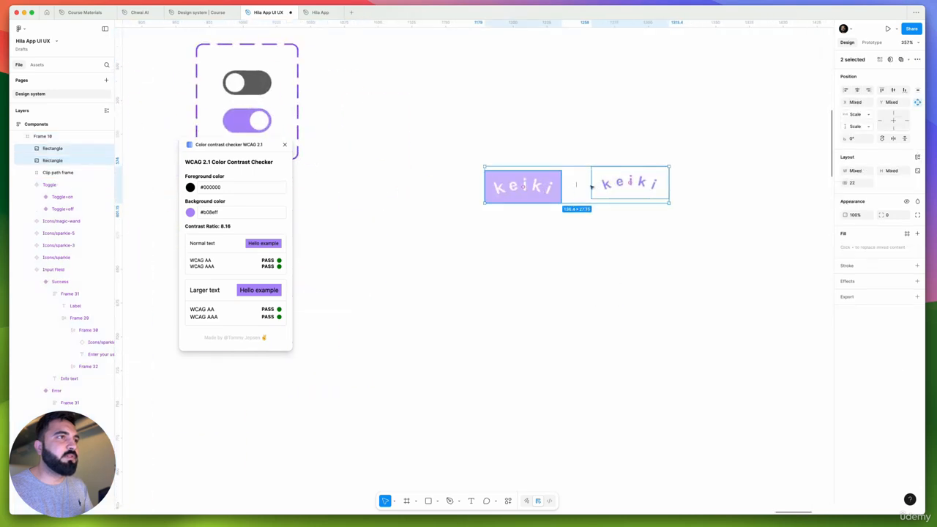
left_click(905, 60)
left_click(906, 61)
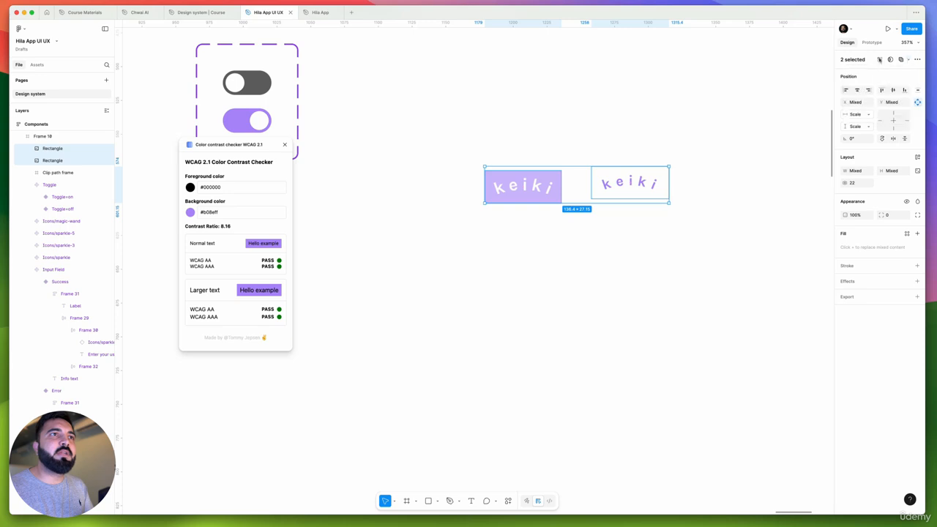
left_click(594, 186)
left_click(607, 184)
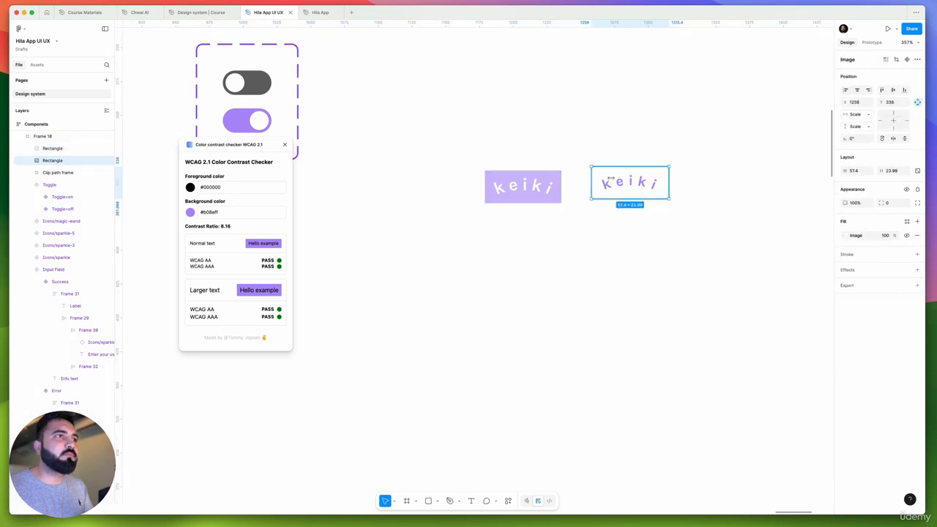
left_click_drag(607, 184, 610, 184)
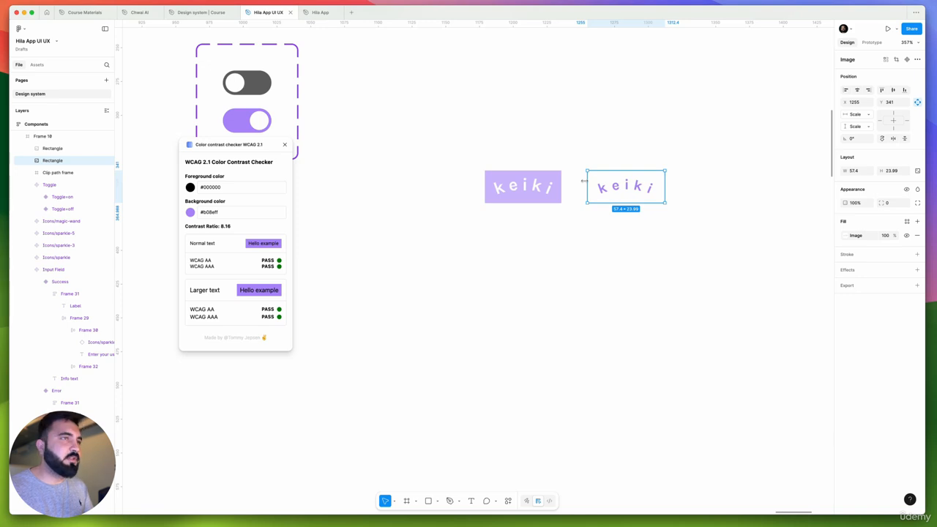
Wrap each of the two keiki logos in its own auto layout frame
key("shift+a")
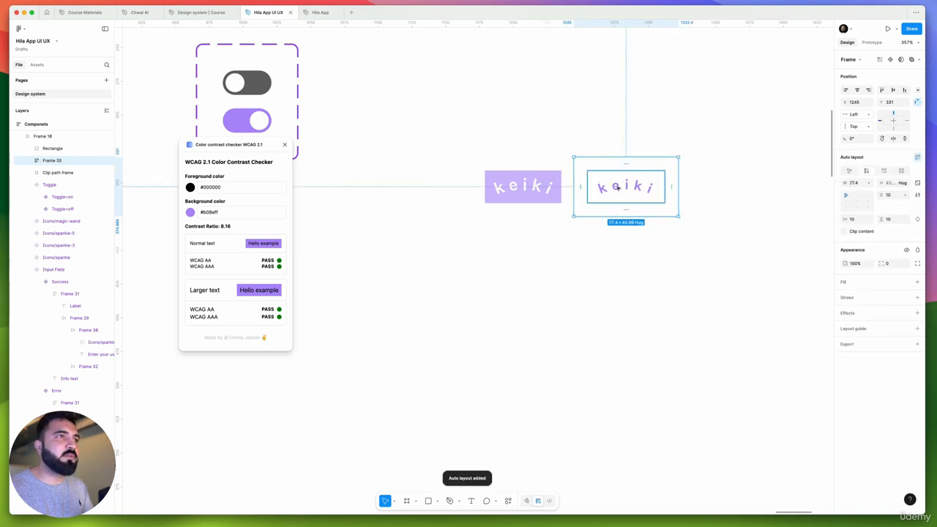
left_click(523, 186)
key("shift+a")
Combine the two keiki logo frames into one component set with both as variants
left_click(641, 189)
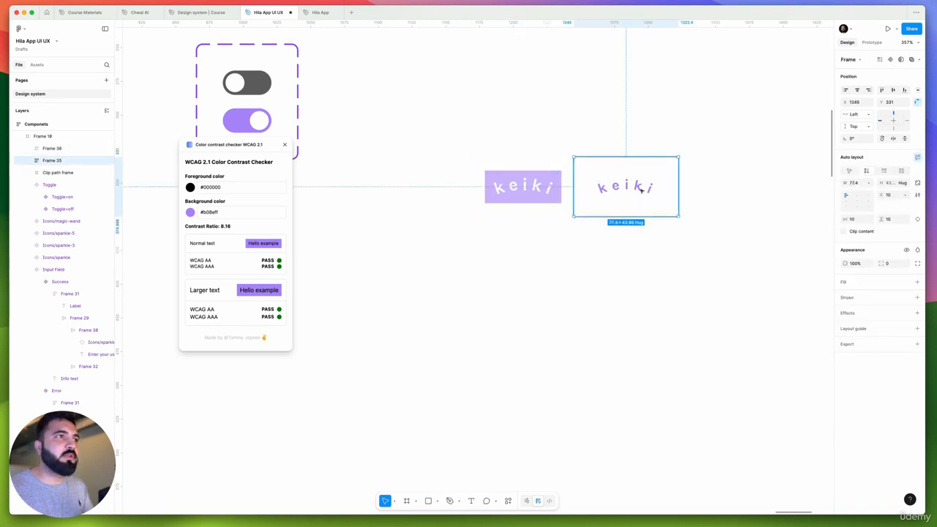
left_click(523, 185, "shift")
left_click(898, 59)
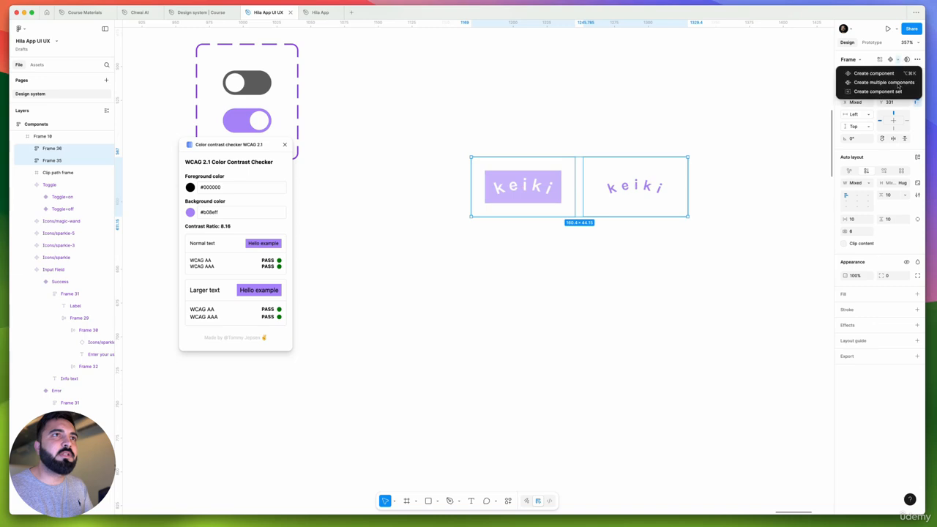
left_click(897, 92)
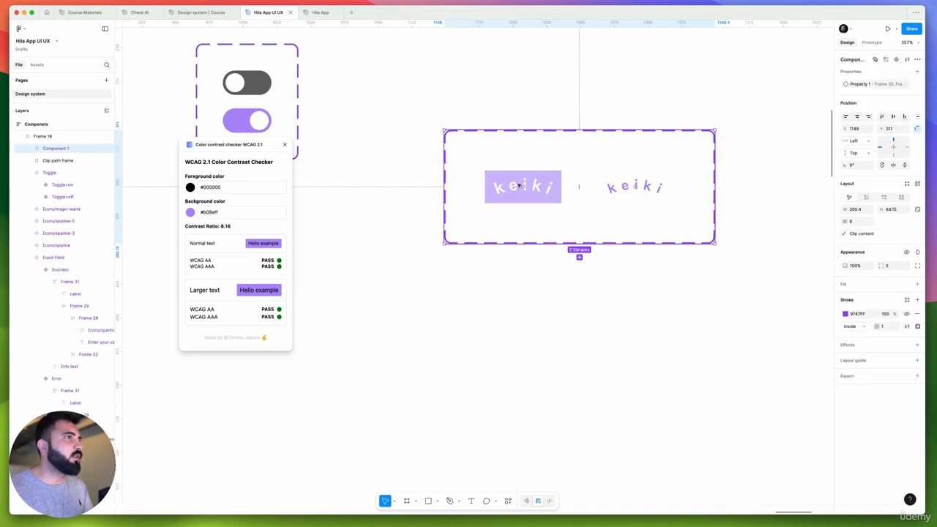
Name the lavender-background logo variant "Logo with BG" and the purple-lettered variant "Logo Without"
left_click(519, 185)
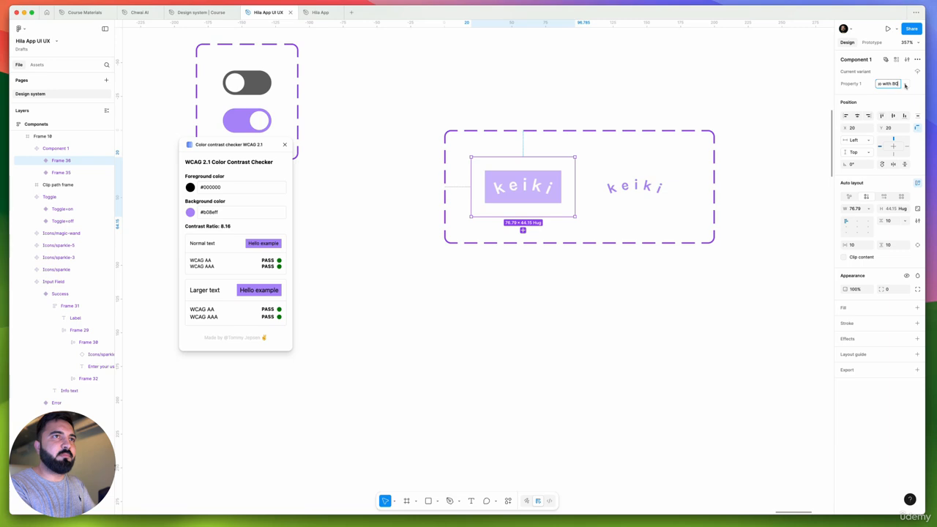
key("Return")
key("Tab")
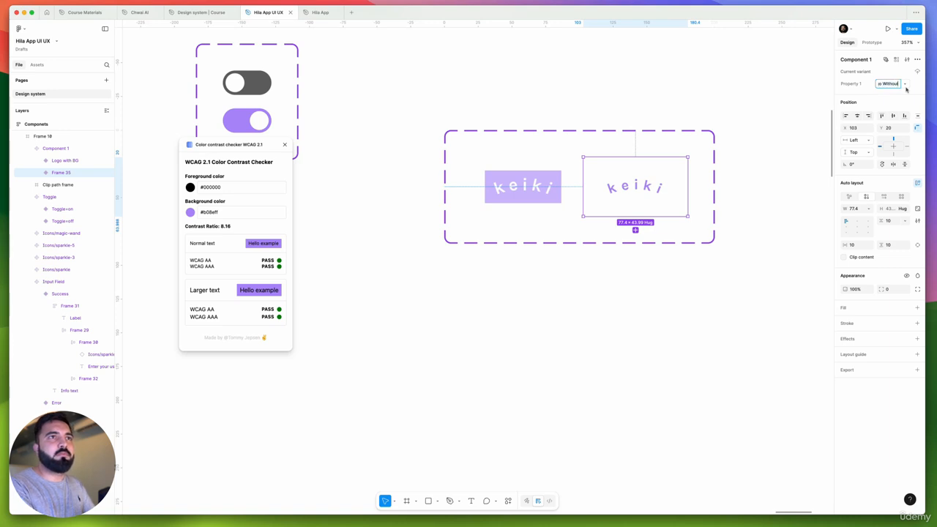
key("Return")
Move the keiki logo component set next to the toggle component, level with its upper edge, at X 1069, Y 248
scroll(562, 207, "down", 4)
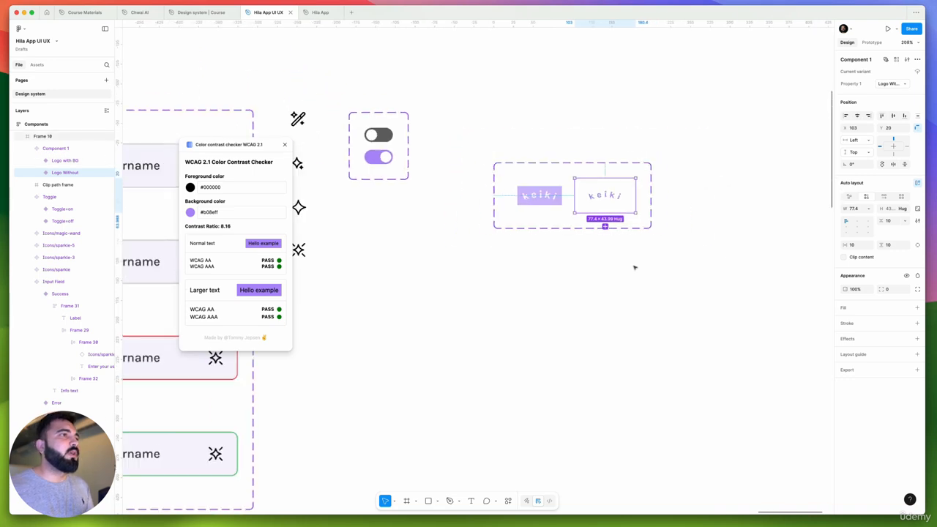
left_click(580, 247)
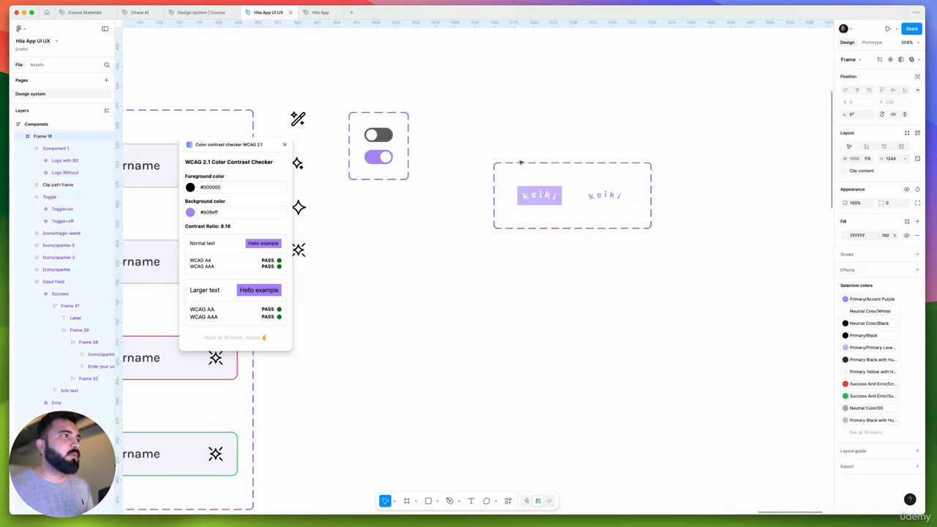
scroll(546, 169, "down", 5)
left_click(543, 177)
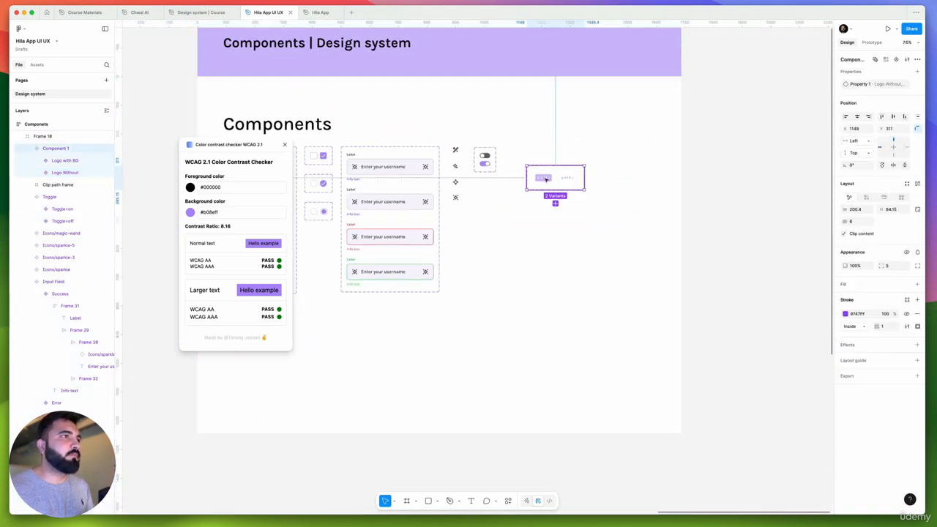
mouse_move(531, 170)
left_mouse_down()
mouse_move(497, 158)
mouse_move(514, 162)
left_mouse_up()
scroll(545, 146, "down", 5)
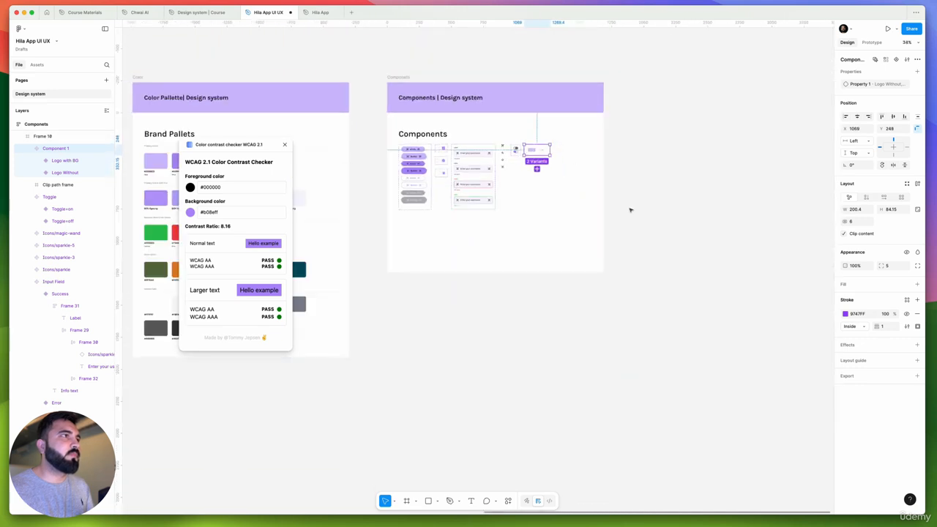
scroll(670, 206, "left", 5)
scroll(671, 161, "up", 5)
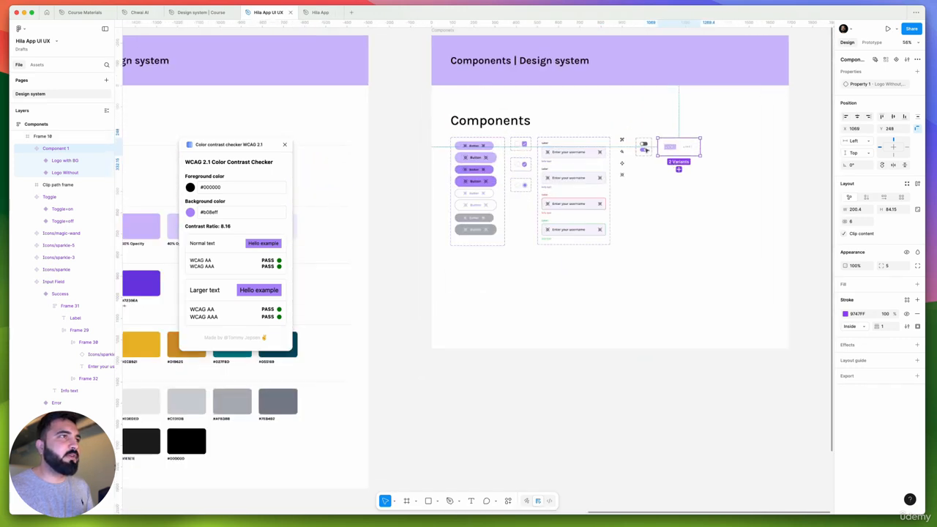
left_click(490, 96)
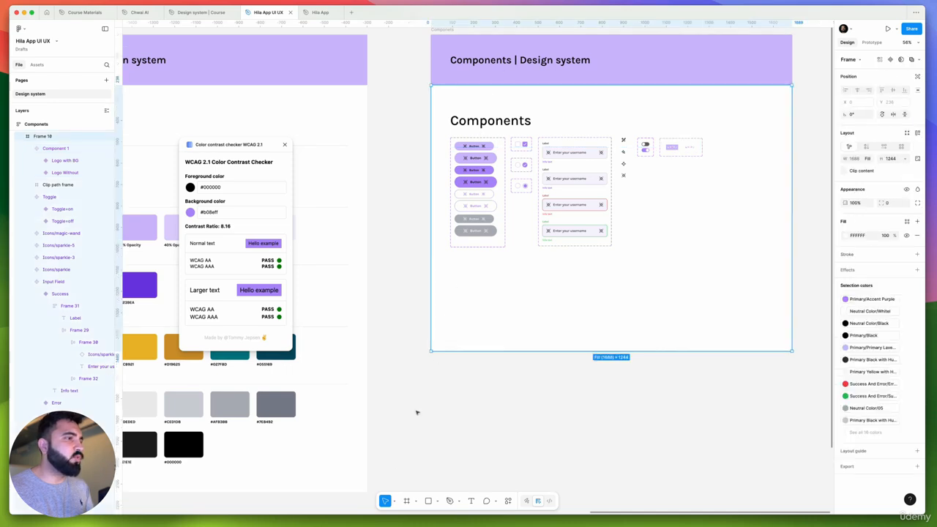
left_click(416, 502)
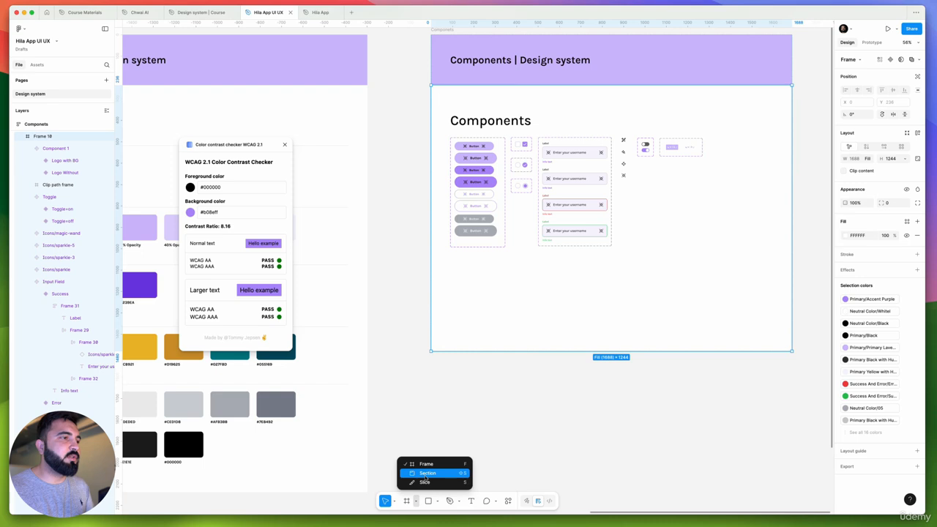
left_click(546, 292)
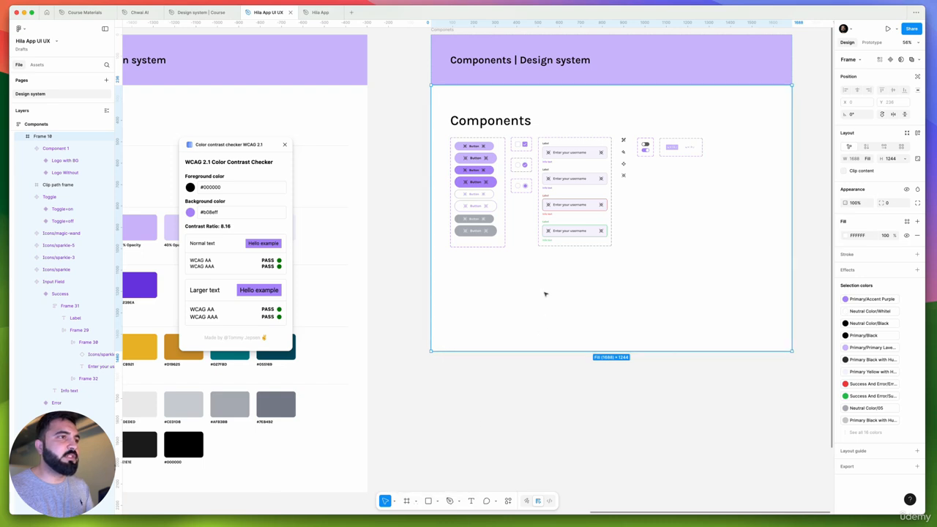
right_click(539, 299)
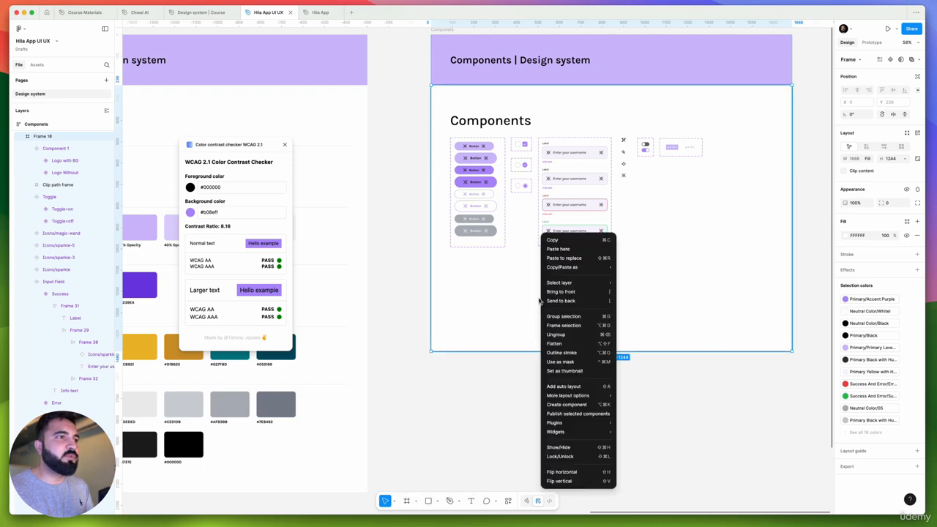
mouse_move(571, 397)
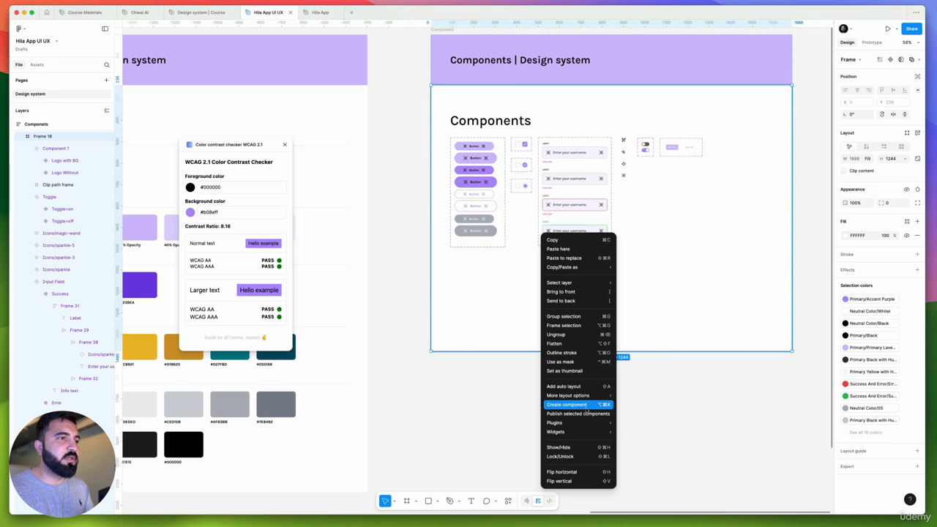
left_click(497, 330)
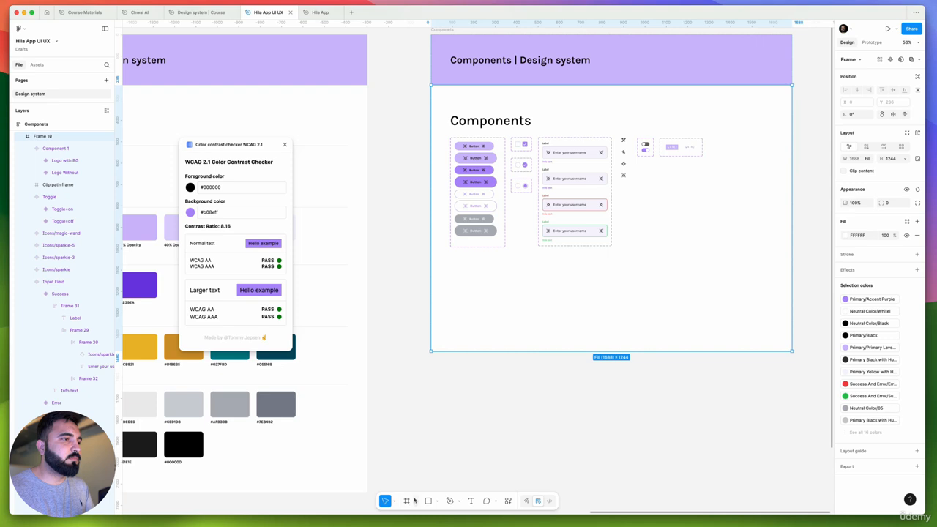
Draw a section about 1697 wide by 1246 high over the white components area below the Components header banner
left_click(416, 501)
left_click(424, 472)
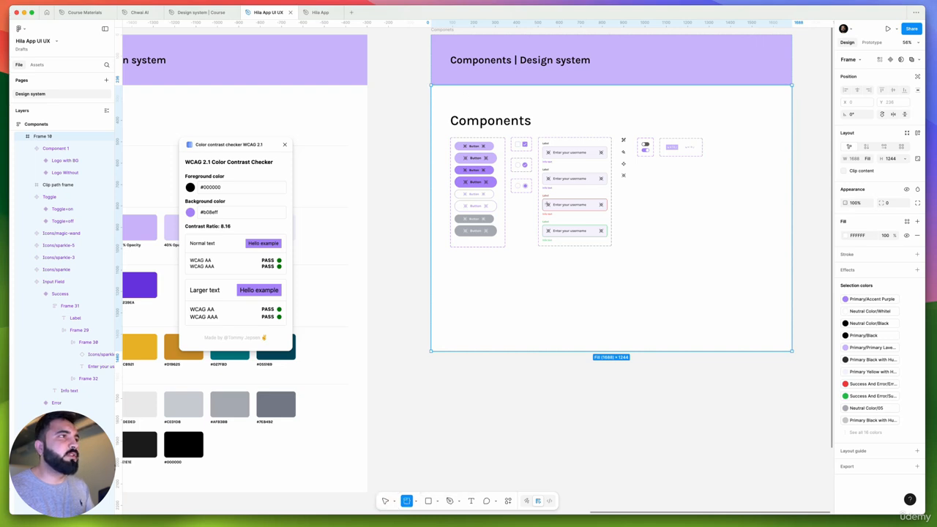
left_click_drag(430, 85, 794, 350)
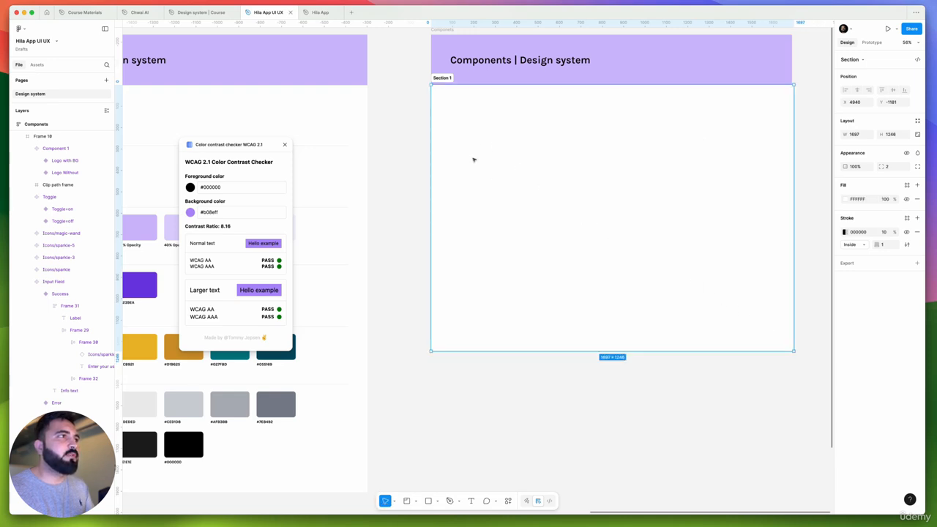
Send the new section behind the components and narrow it to match the width of the header banner
key("Delete")
left_click(443, 98)
key("super+z")
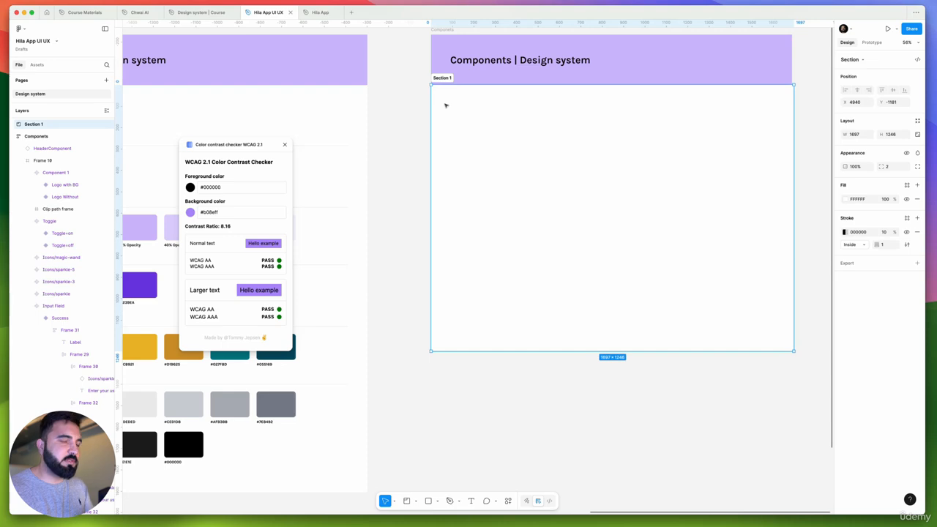
key("alt+super+[")
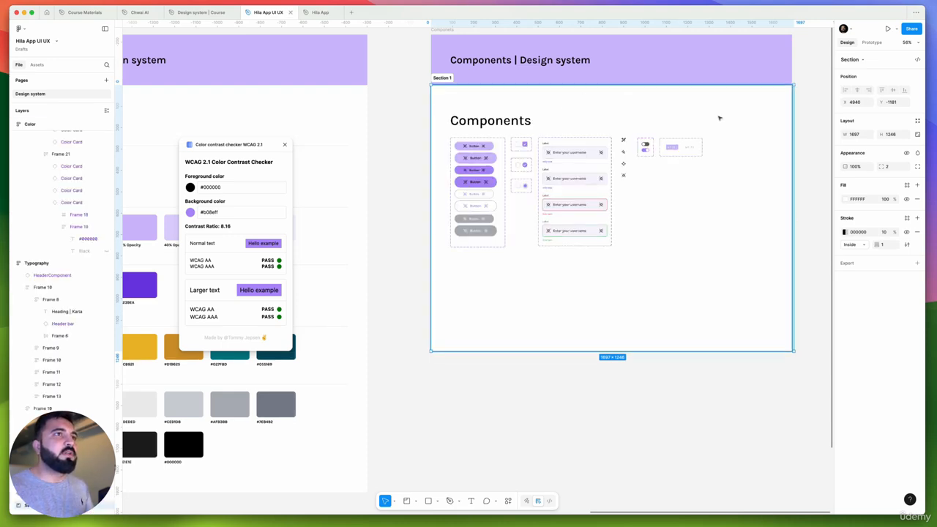
scroll(790, 99, "up", 5)
left_click_drag(797, 98, 791, 97)
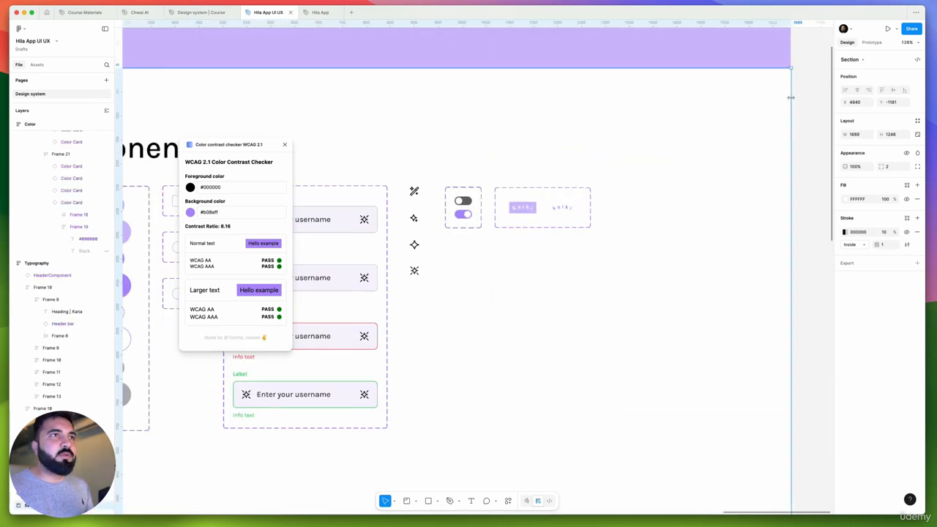
Try to ungroup the white frame that holds the component sets, and undo the ungrouping
scroll(790, 98, "down", 5)
left_click(605, 102)
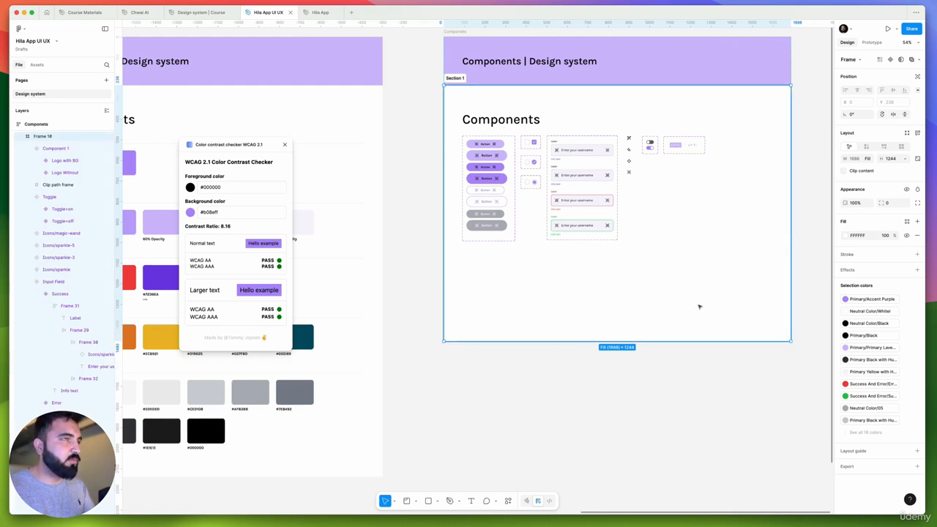
key("shift+super+g")
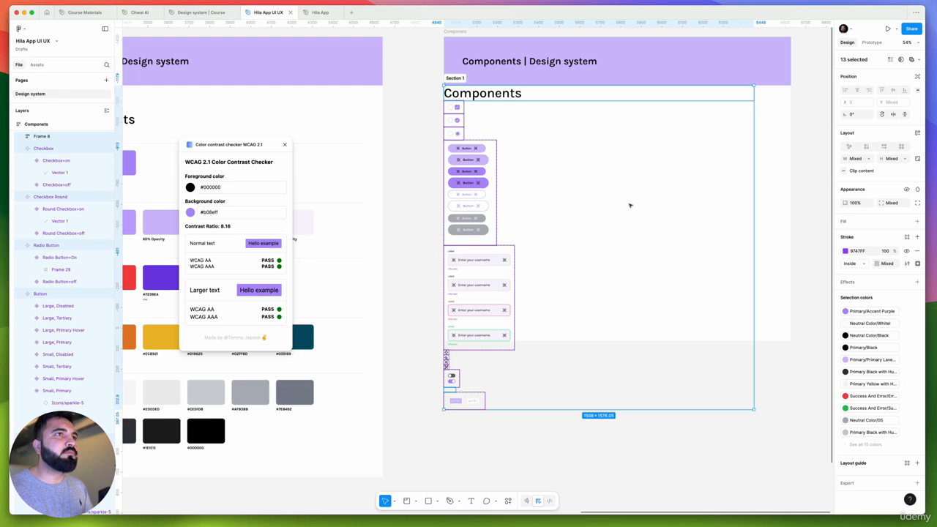
left_click_drag(477, 170, 478, 172)
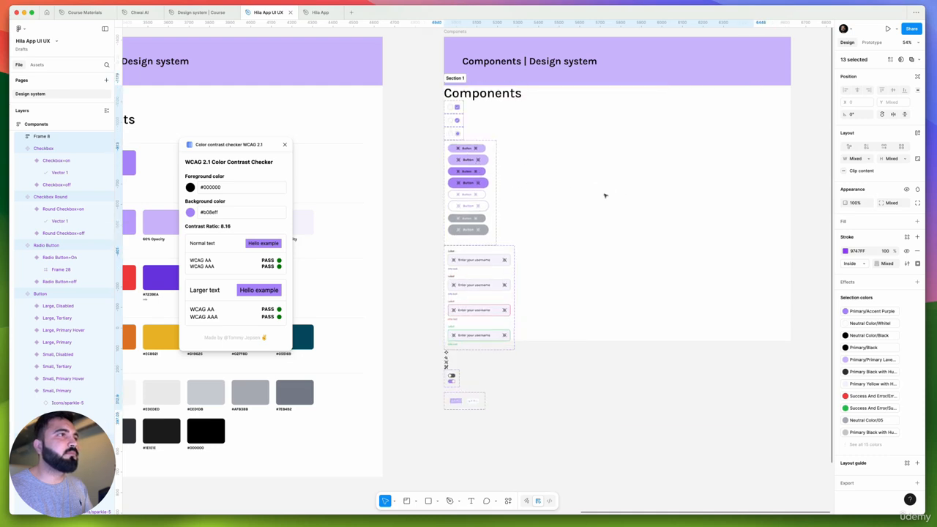
key("super+z")
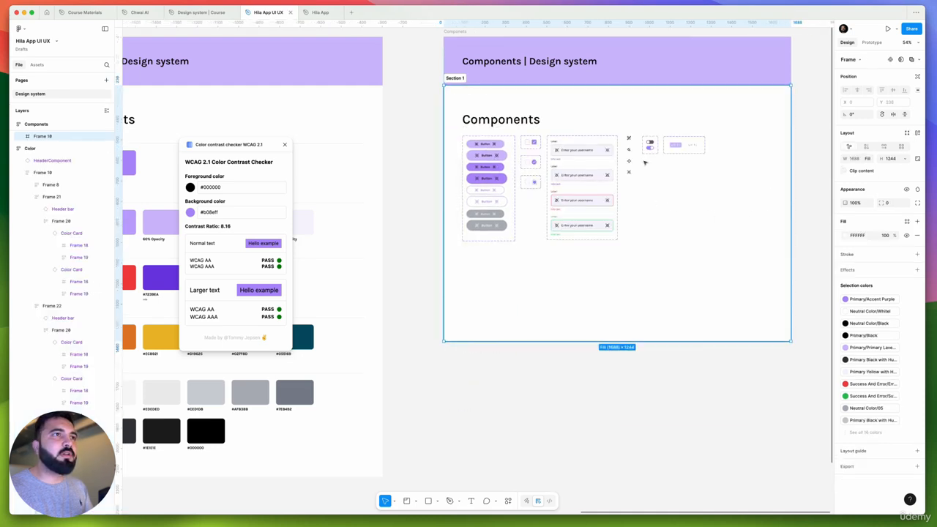
double_click(704, 153)
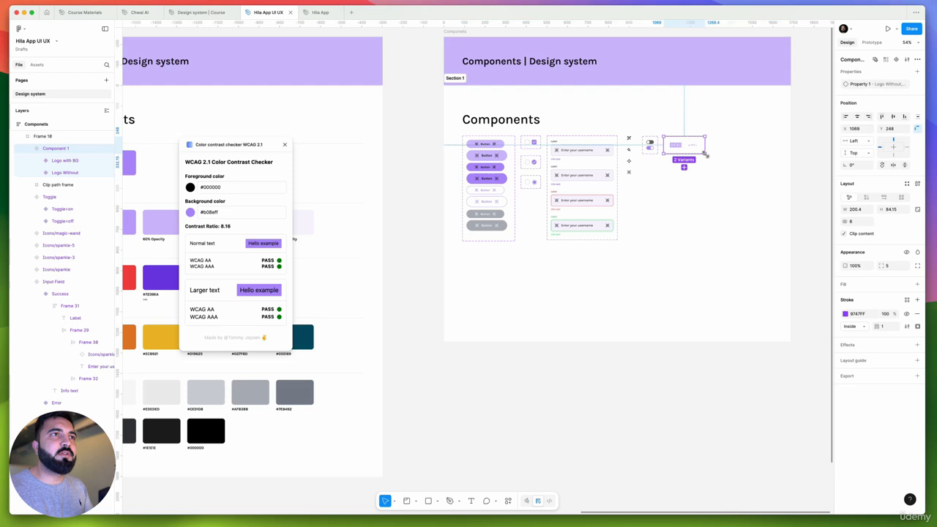
left_click(695, 210)
key("super+z")
key("super+z")
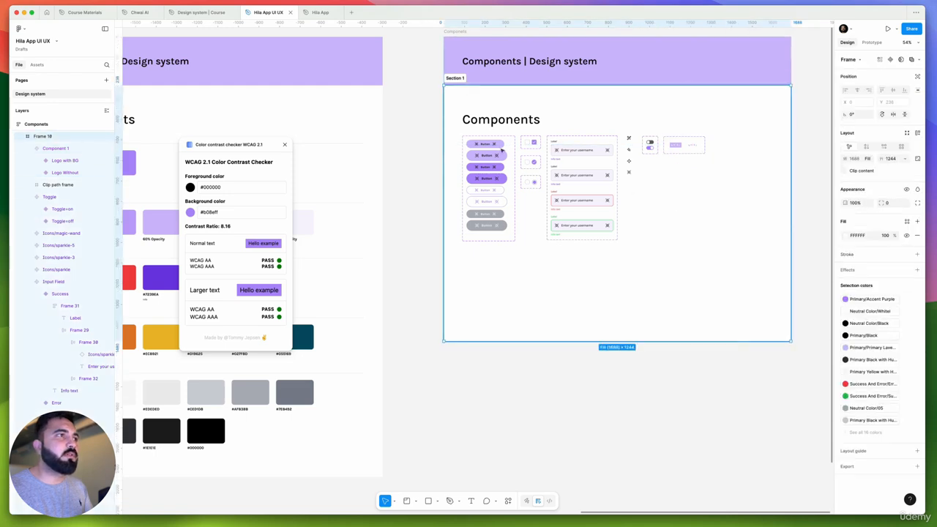
double_click(505, 139)
left_click(526, 124, "shift")
left_click(534, 152)
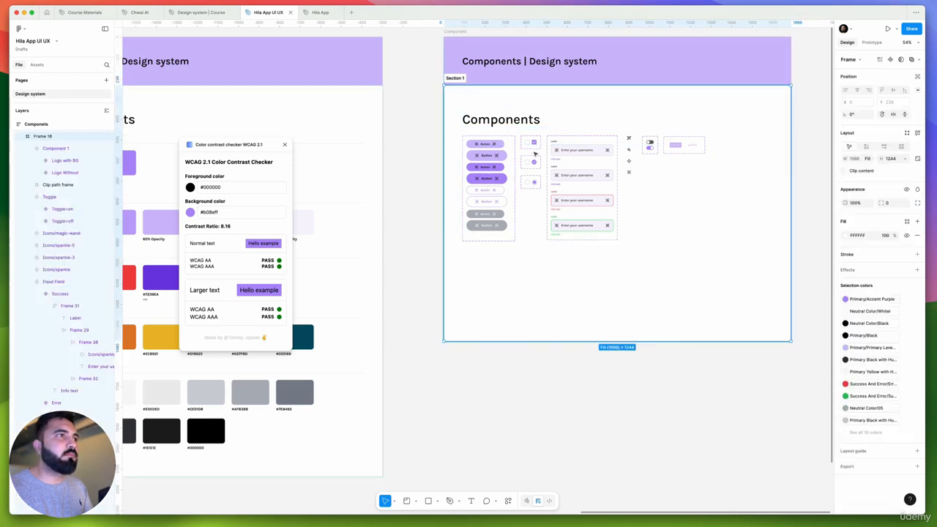
Move the Components heading, all component sets, the four icons and the logo set out of the white frame into the new section
left_click(526, 126)
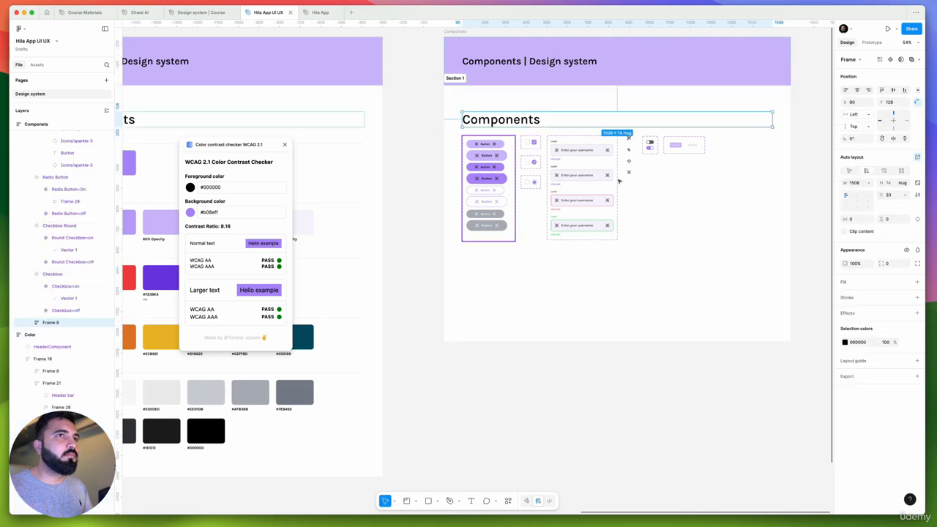
left_click(510, 146, "shift")
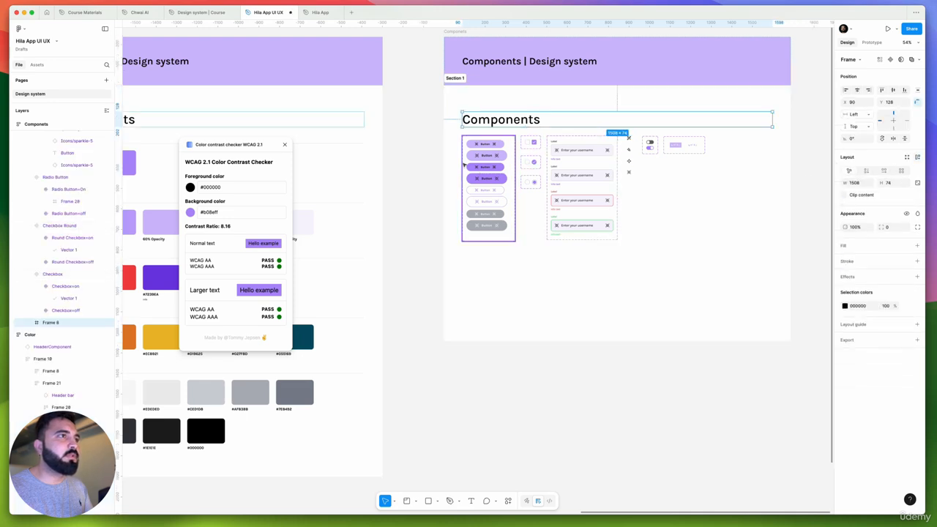
left_click(539, 147, "shift")
left_click(536, 163, "shift")
left_click(532, 183, "shift")
left_click(576, 152, "shift")
left_click(647, 148, "shift")
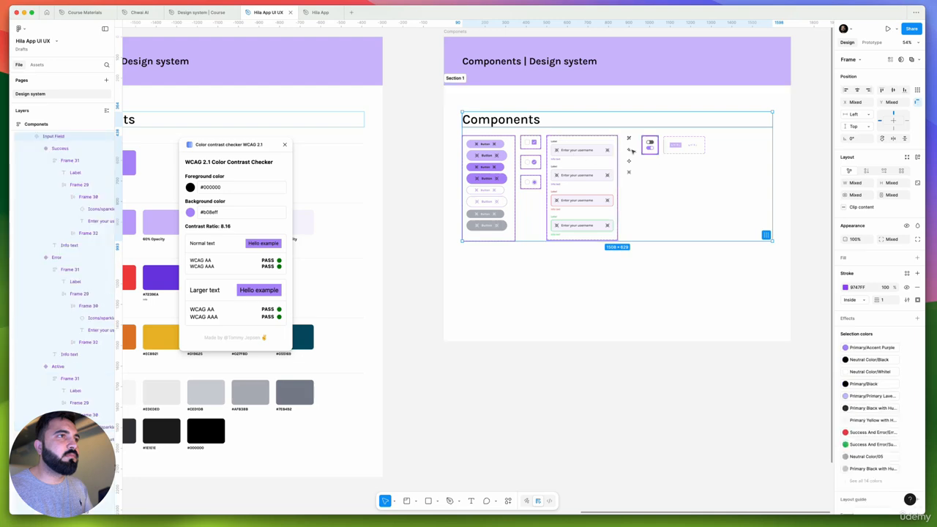
left_click(629, 138, "shift")
scroll(632, 148, "up", 5)
left_click(622, 155, "shift")
left_click(621, 193, "shift")
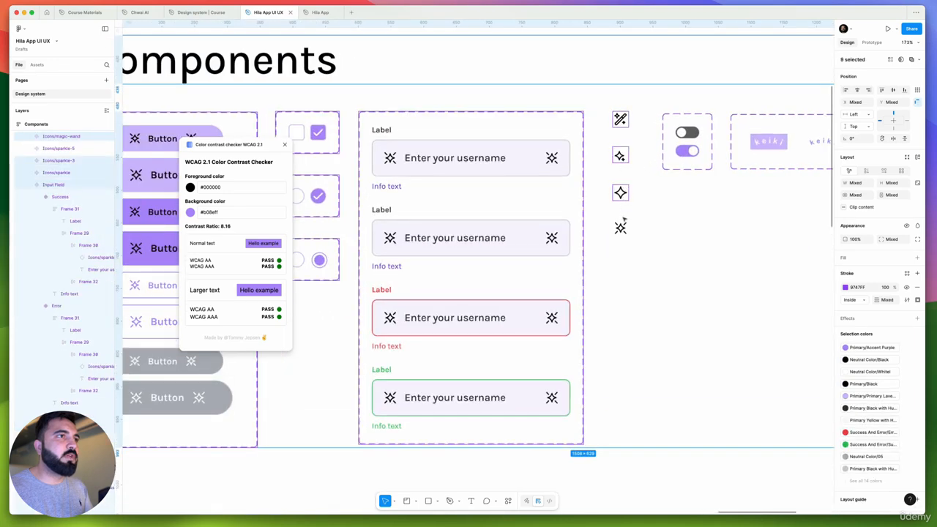
left_click(621, 227, "shift")
left_click(667, 164, "shift")
left_click(763, 146, "shift")
scroll(625, 142, "down", 5)
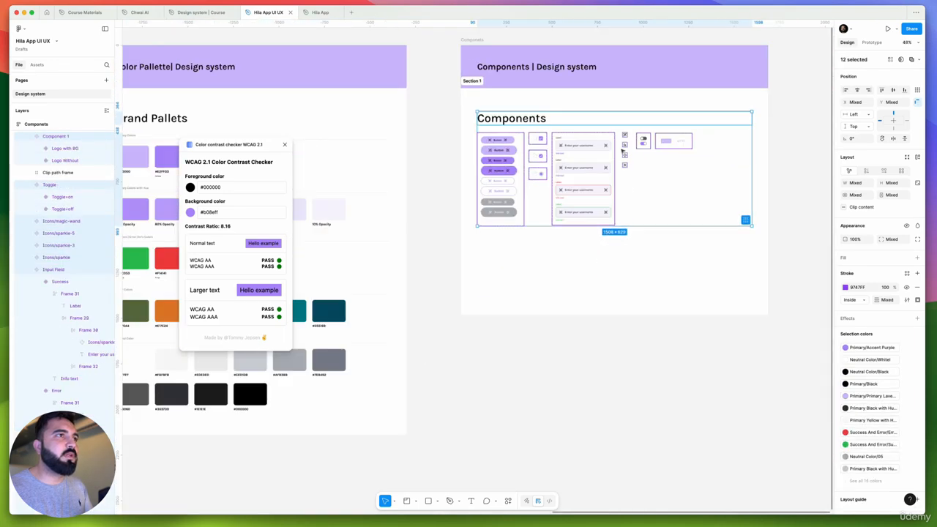
key("super+x")
left_click(553, 147)
key("super+v")
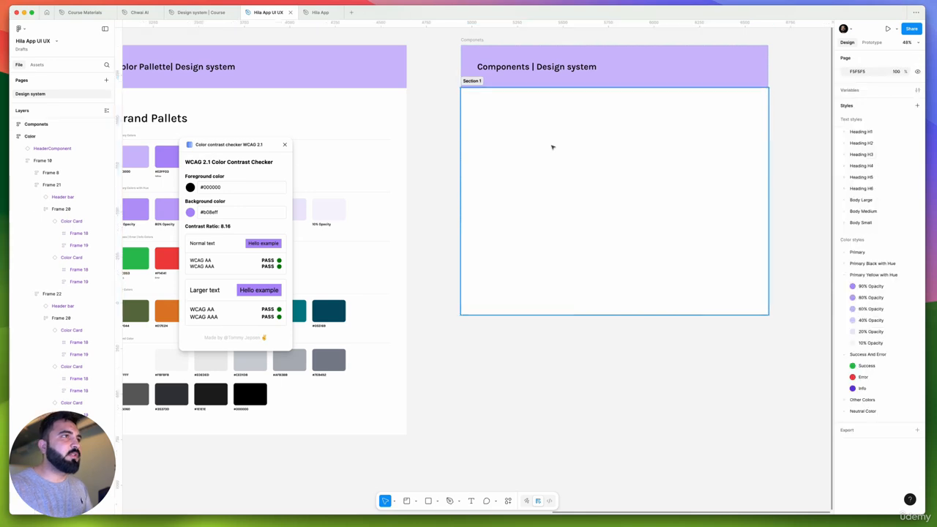
scroll(565, 142, "up", 3)
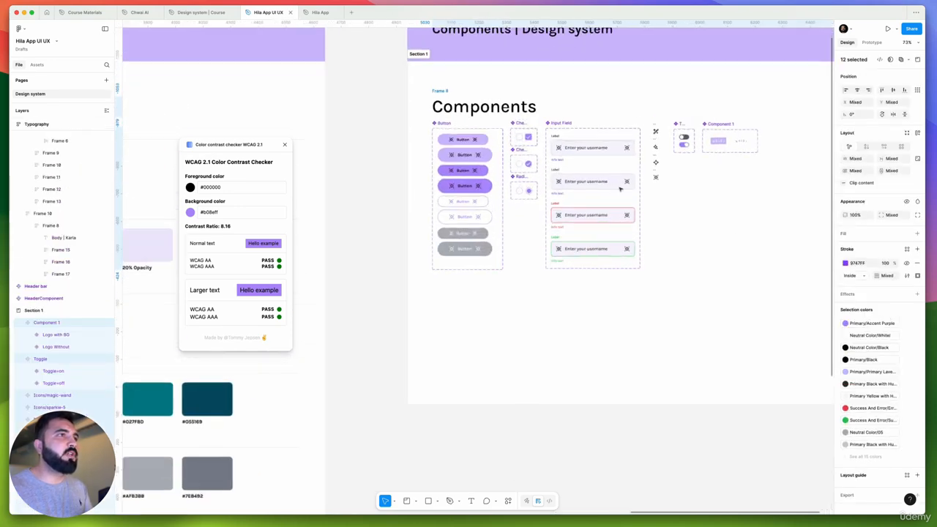
left_click(703, 210)
Rename the keiki logo component set as "Logo"
scroll(703, 209, "right", 2)
scroll(593, 160, "up", 5)
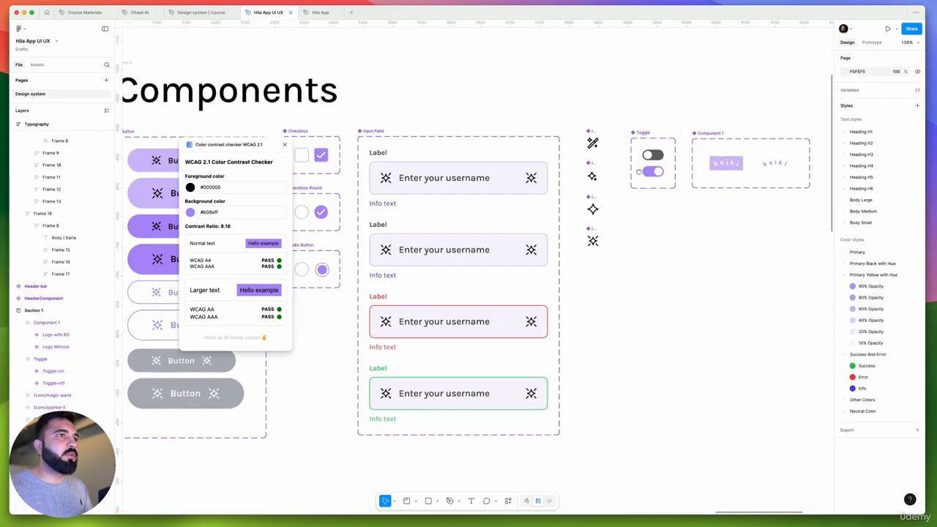
left_click(714, 134)
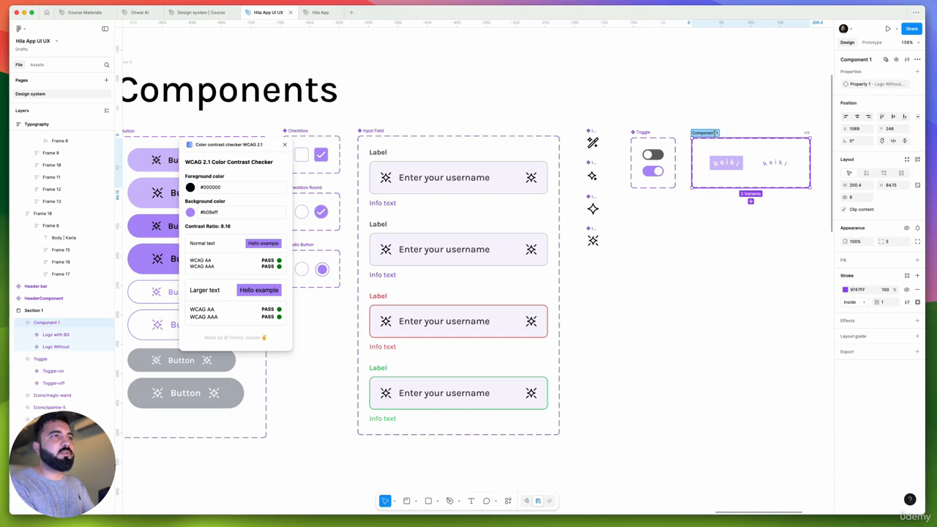
key("Return")
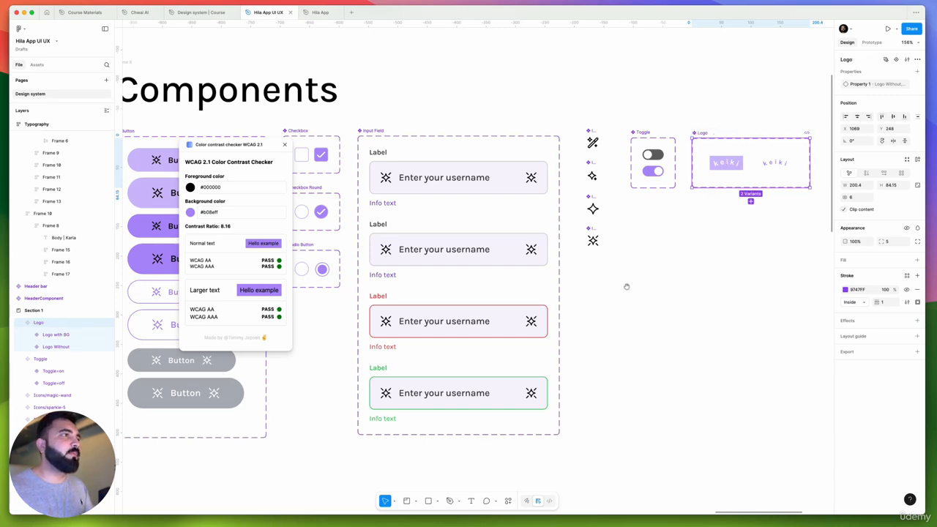
Close the WCAG color contrast checker and deselect the Logo component set
scroll(626, 286, "down", 5)
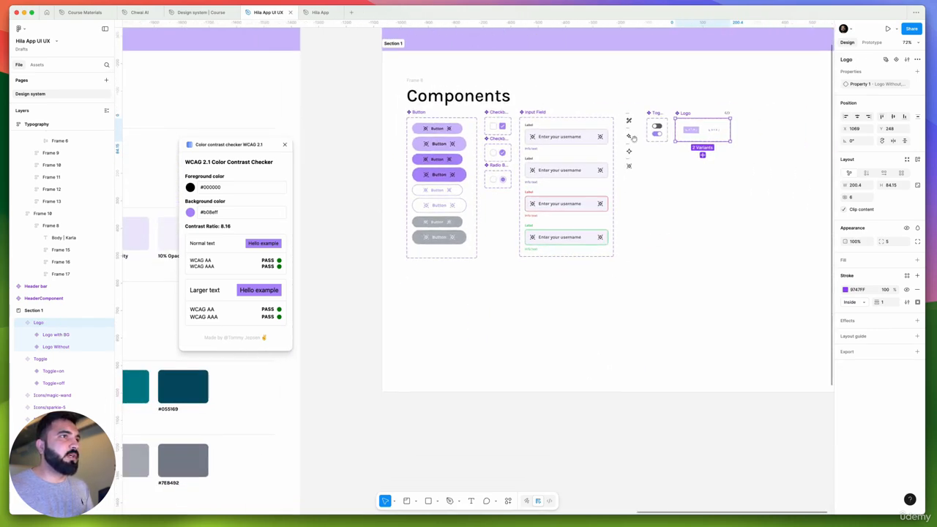
left_click(283, 144)
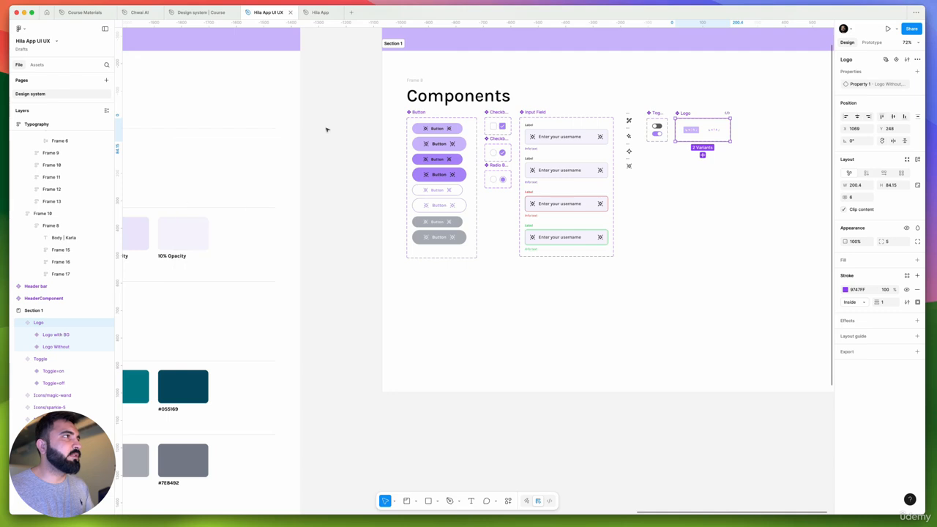
scroll(327, 129, "right", 3)
scroll(399, 162, "down", 2)
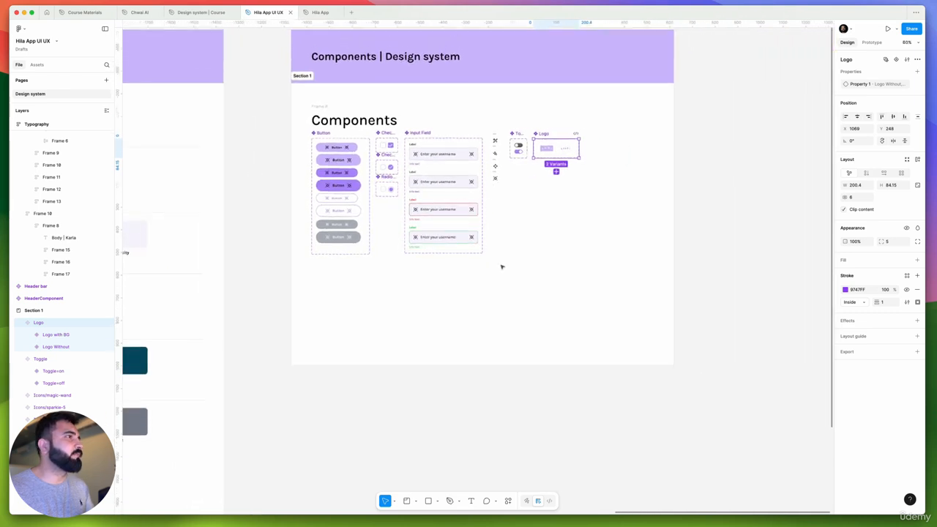
left_click(502, 266)
left_click_drag(359, 296, 371, 279)
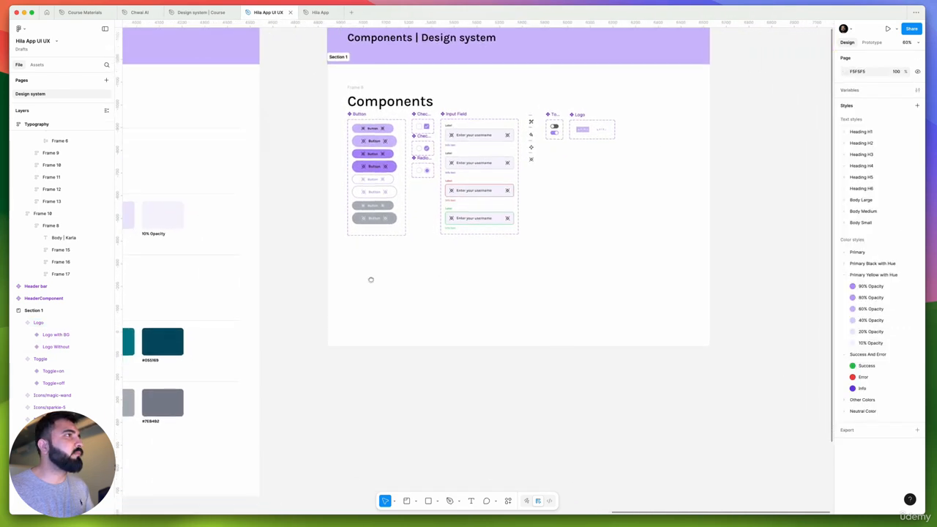
Switch to the Hila App file and delete the Page 1 and Page 2 brand guideline frames above the wireframes
left_click(317, 12)
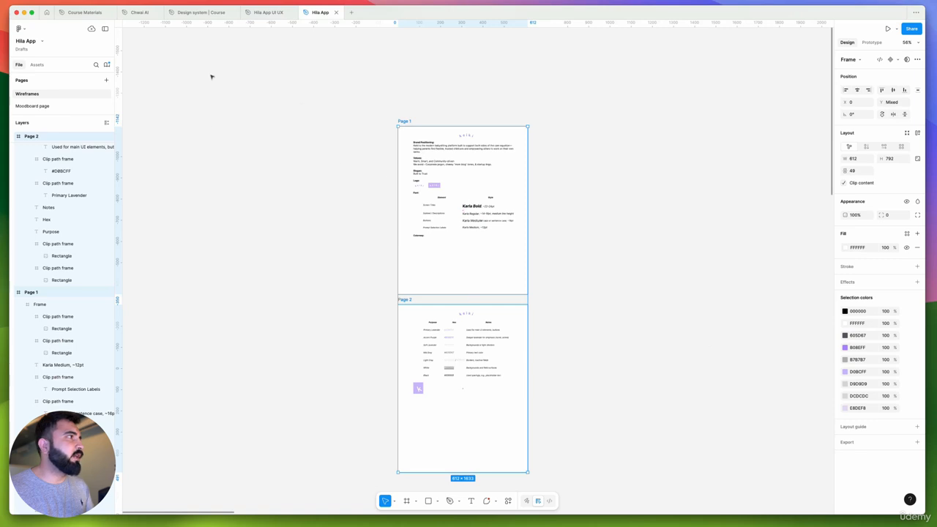
scroll(454, 199, "down", 10)
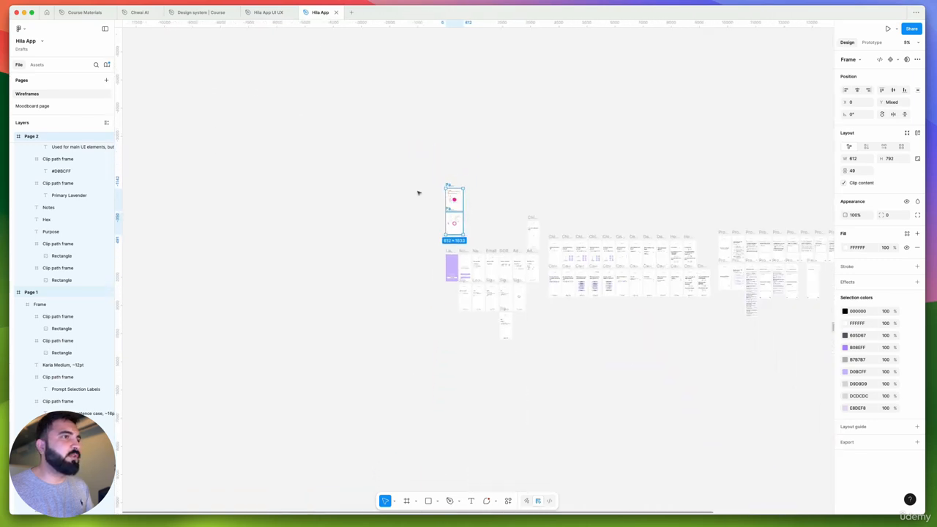
left_click(369, 141)
scroll(375, 139, "down", 3)
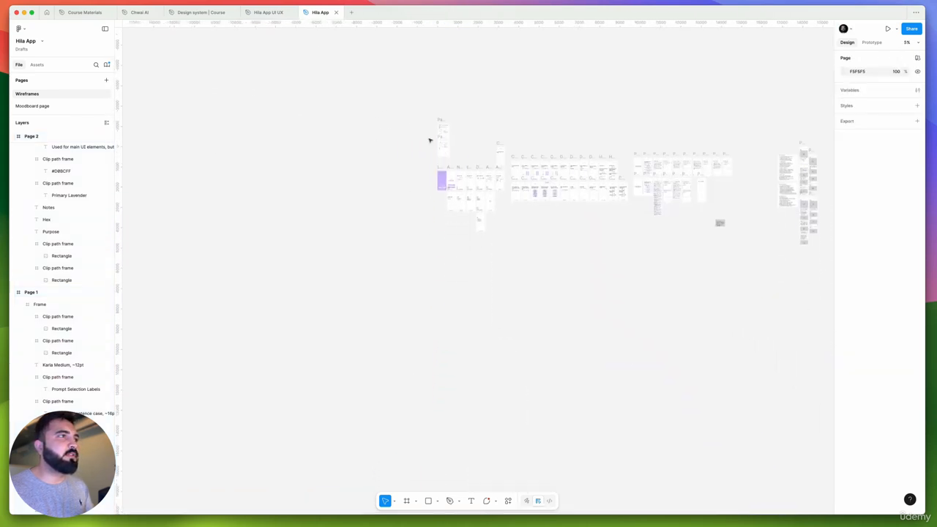
left_click_drag(383, 98, 465, 164)
key("Delete")
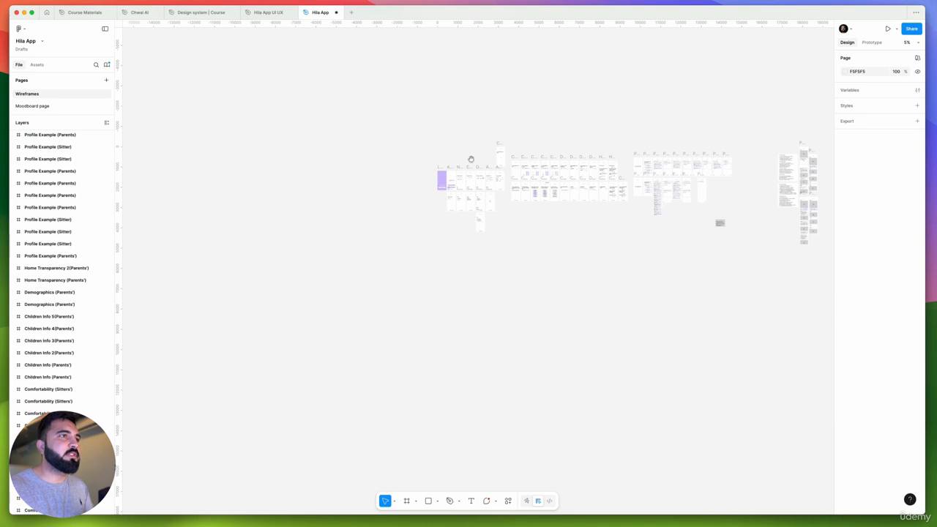
Copy all remaining wireframes from the Hila App file onto a new page named "Wireframes" in the Hila App UI UX file
scroll(471, 159, "right", 3)
left_click_drag(247, 81, 725, 335)
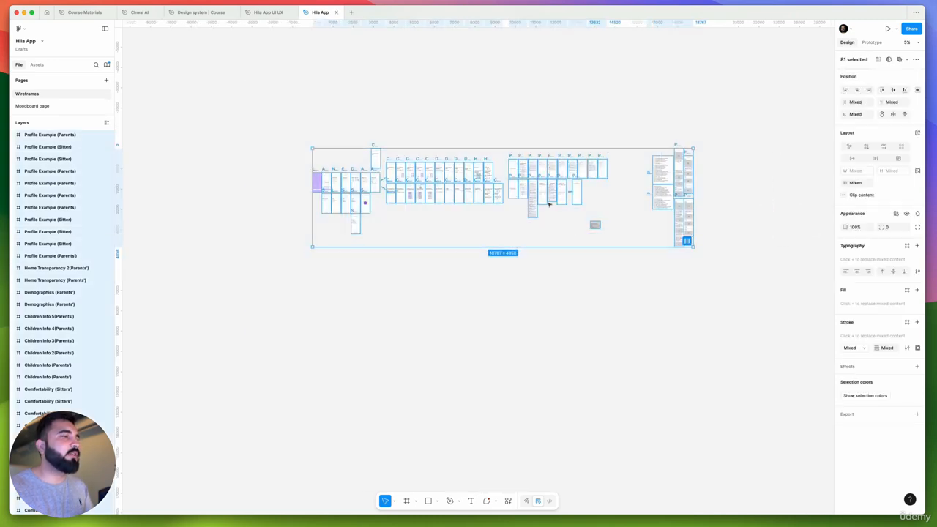
left_click(263, 12)
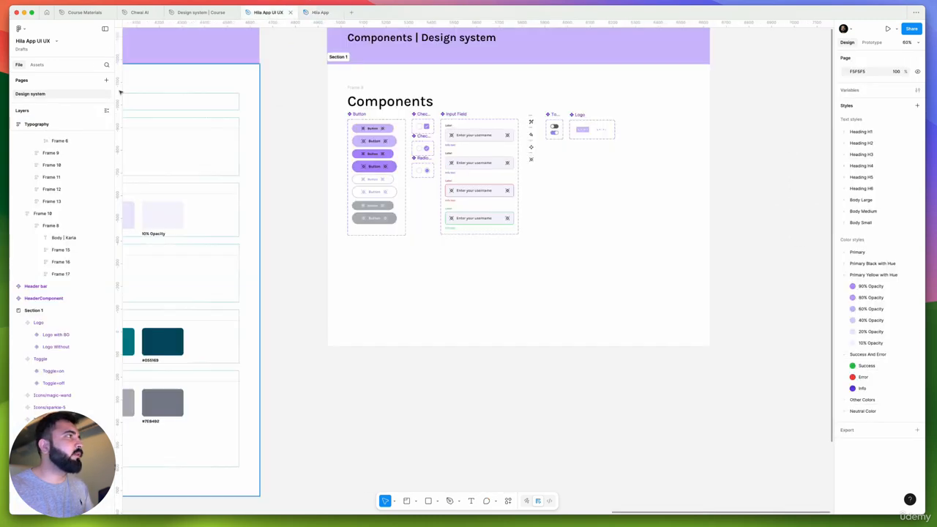
left_click(106, 80)
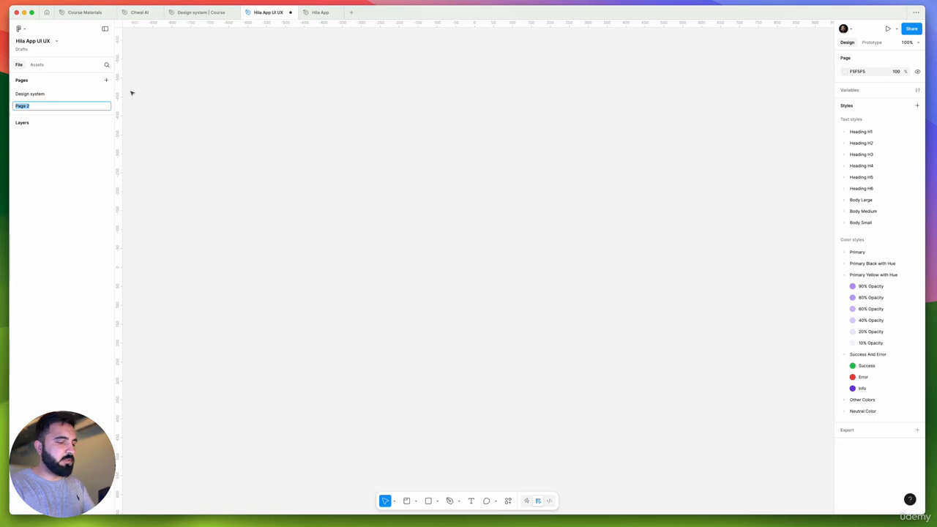
type("Wireframes")
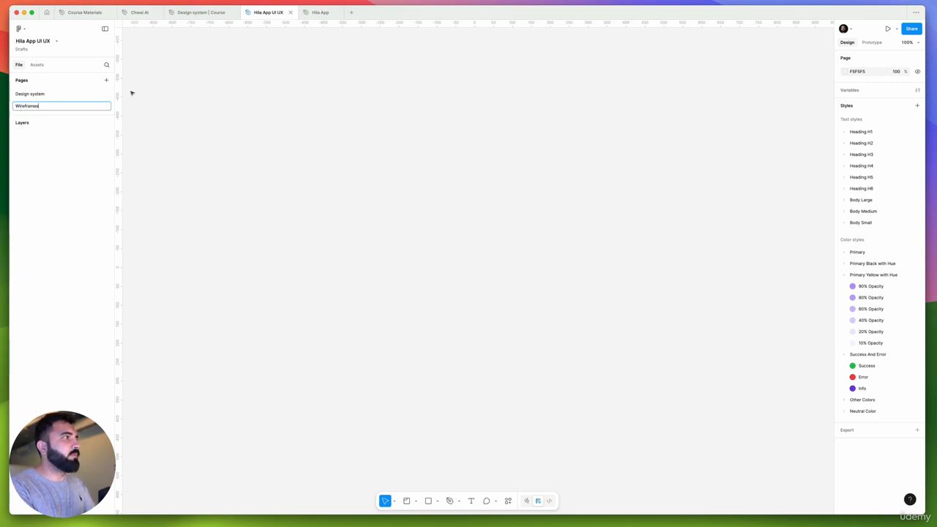
key("Return")
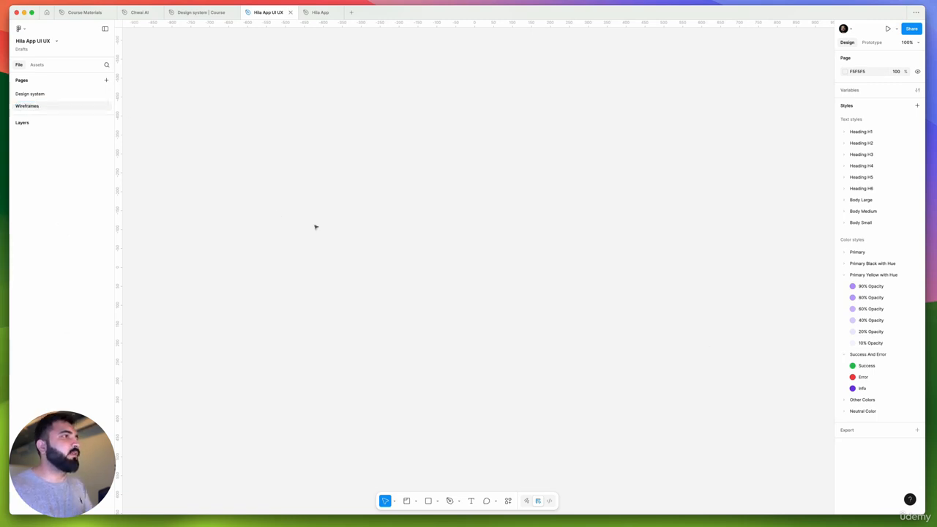
key("super+v")
key("Escape")
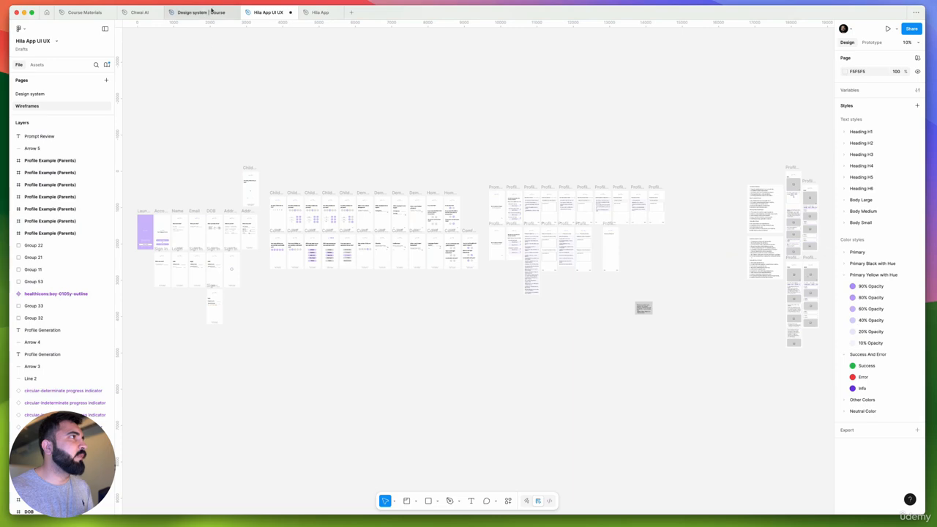
Copy everything on the Moodboard page of the Hila App file
left_click(319, 12)
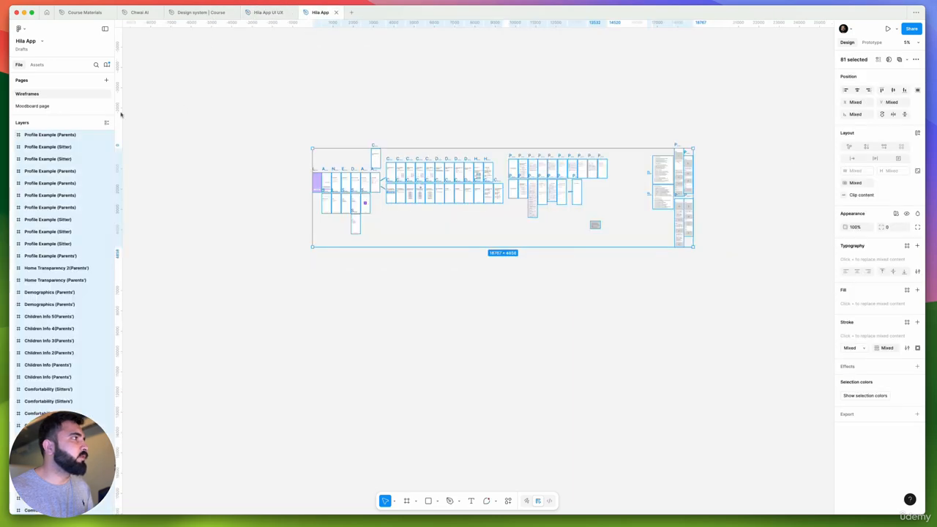
left_click(33, 106)
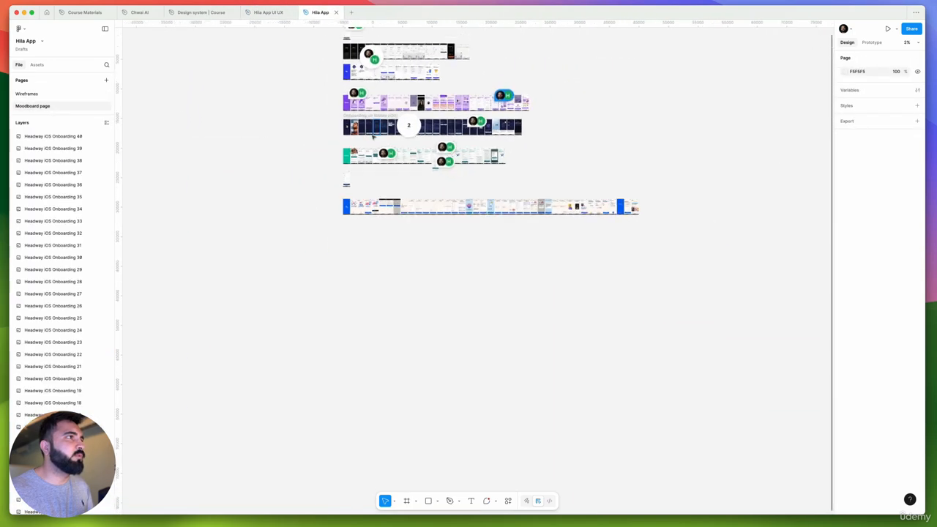
left_click_drag(289, 79, 688, 357)
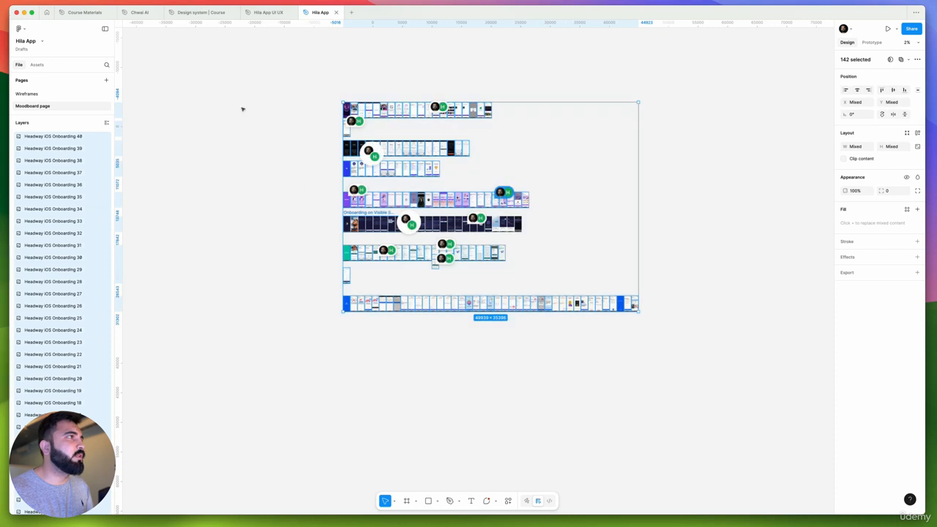
Add a page named "Moodboard" to the Hila App UI UX file and paste the copied moodboard screens there
left_click(256, 12)
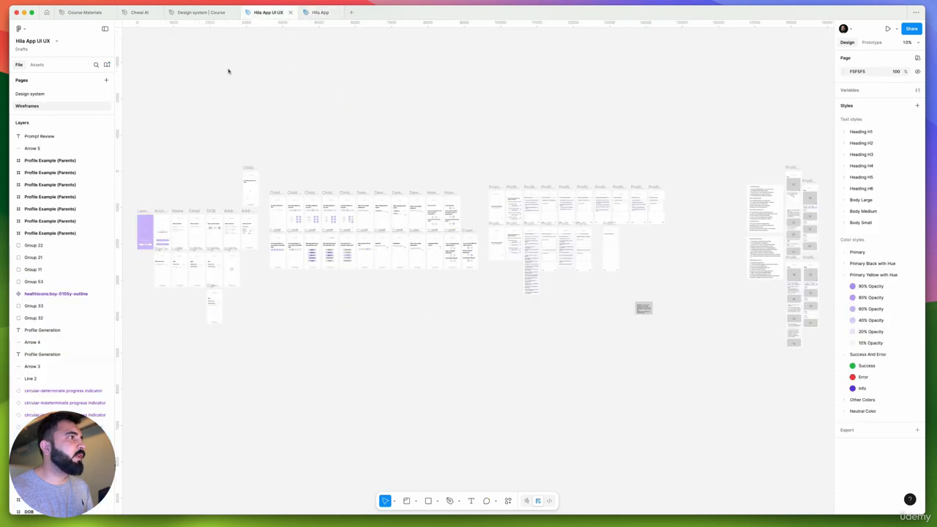
left_click(106, 81)
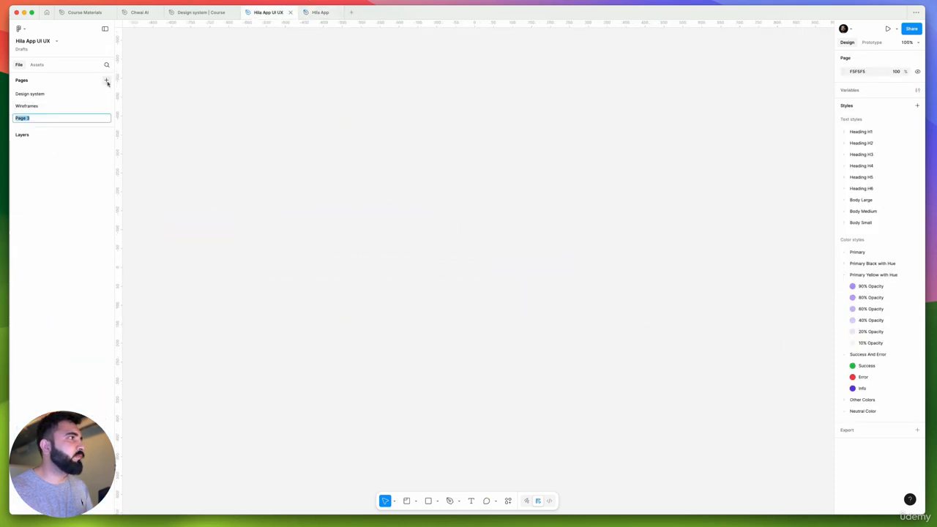
type("B")
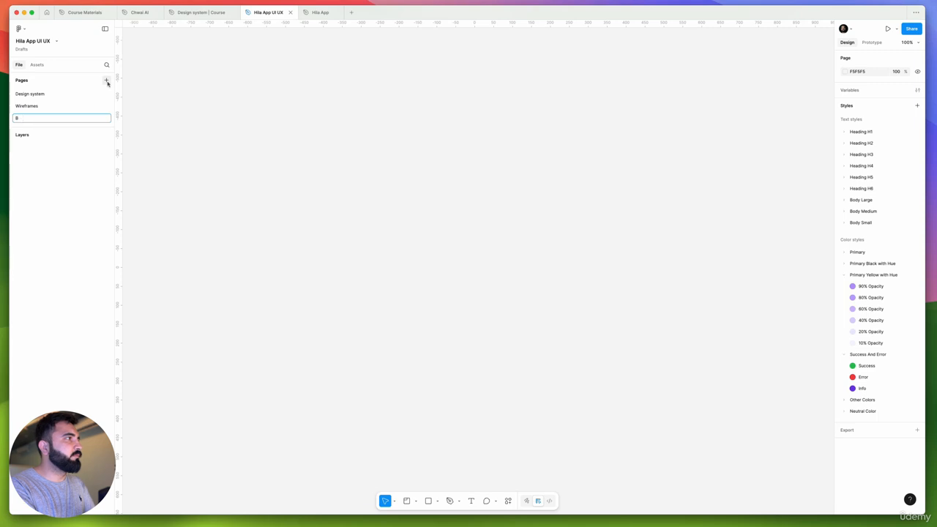
type("oodboard")
key("Return")
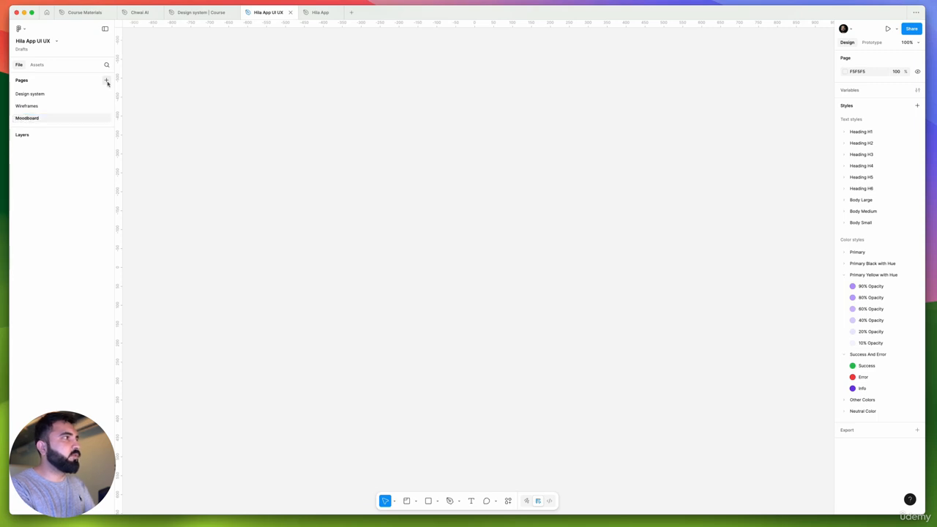
key("super+v")
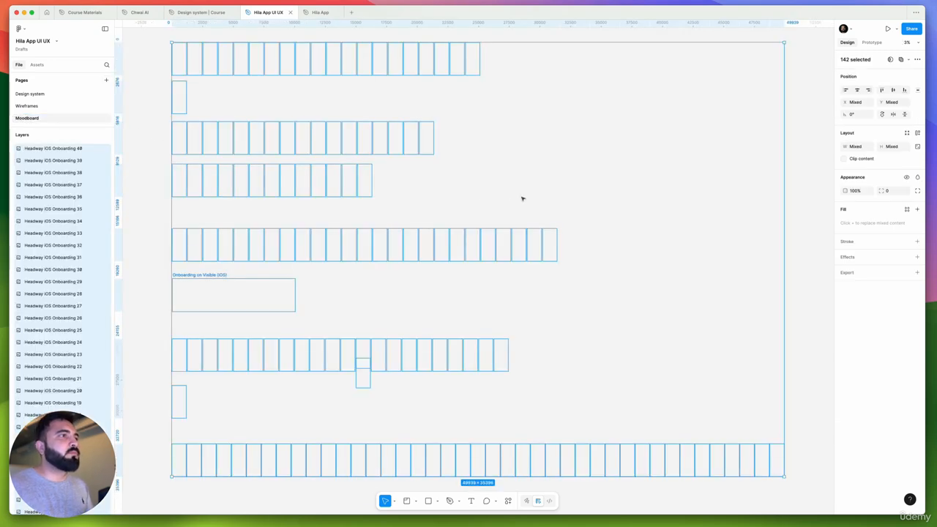
scroll(412, 200, "up", 3)
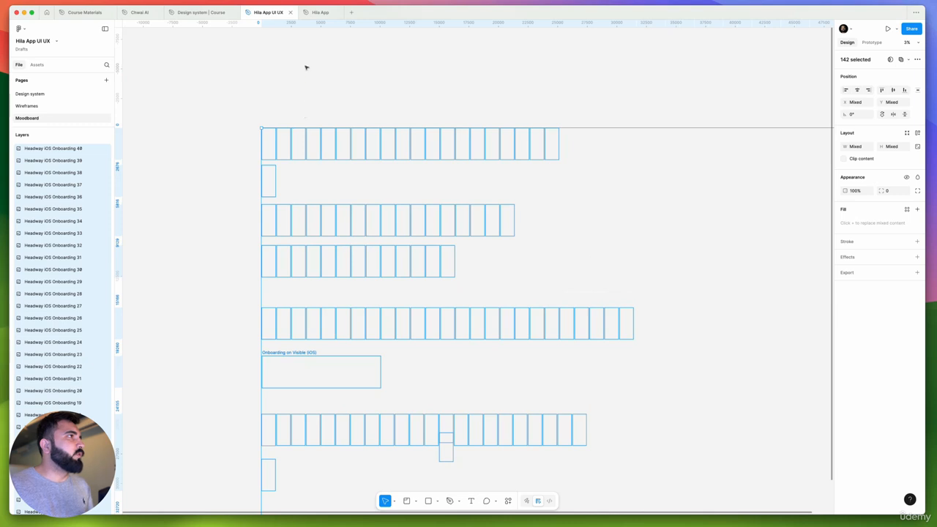
Return to the Hila App file and select all screens on its Moodboard page again
key("ctrl+Tab")
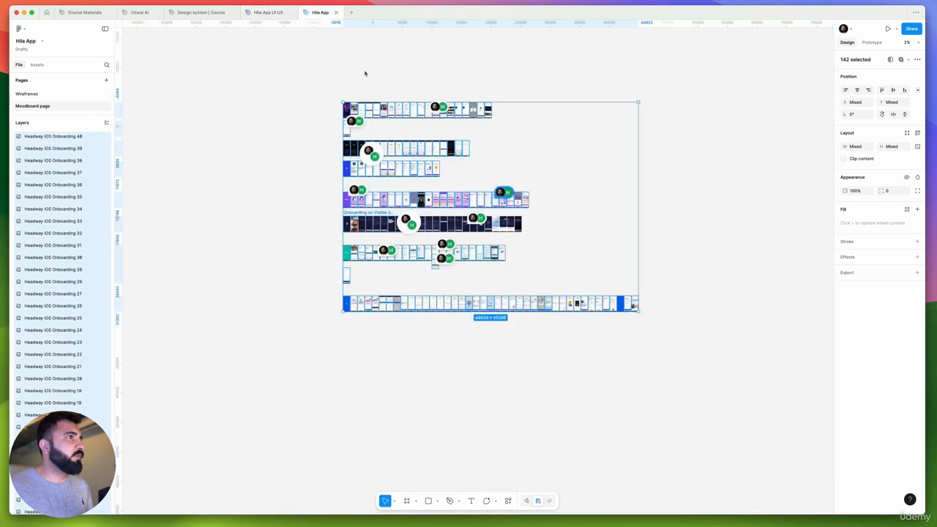
left_click_drag(292, 77, 696, 349)
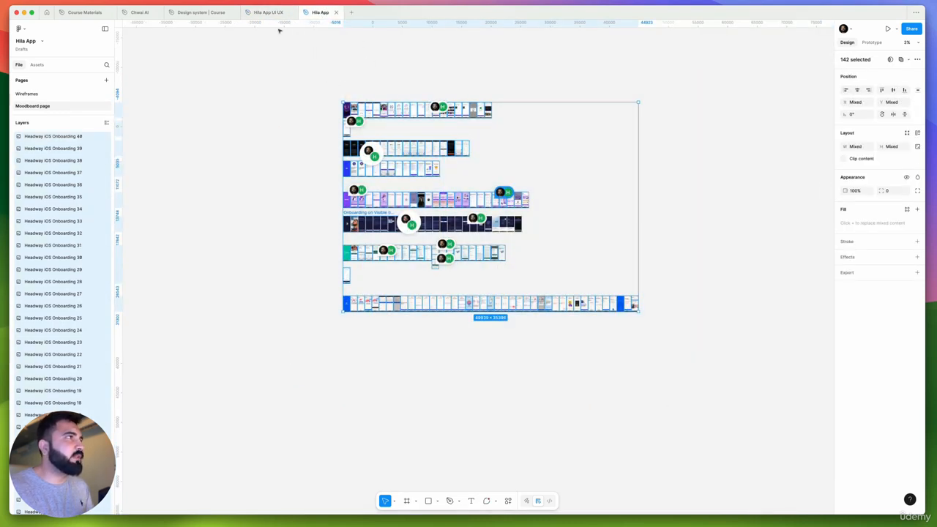